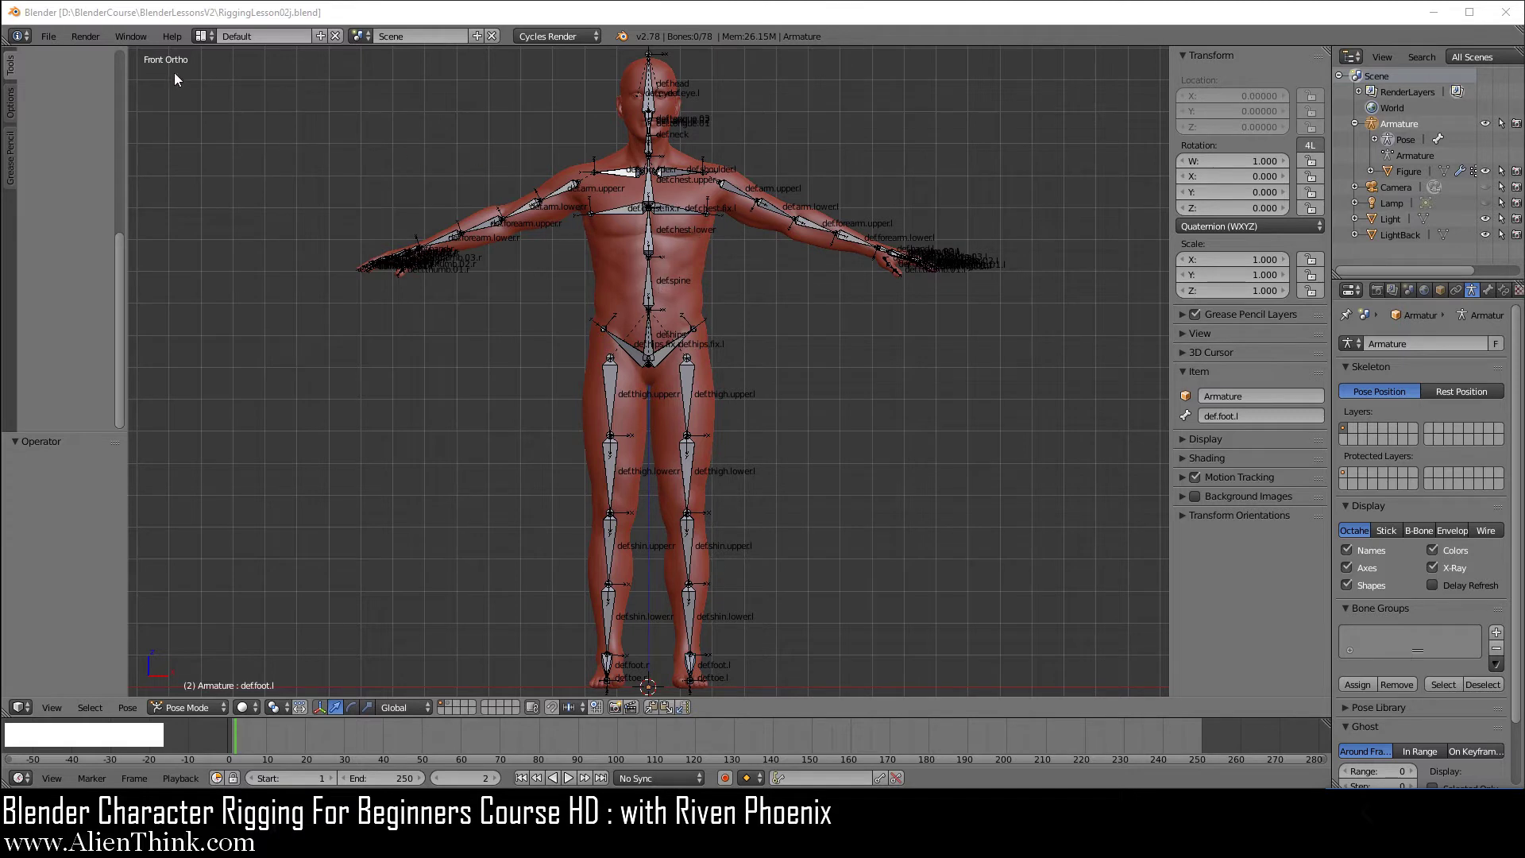
# Save the rigged figure file as RiggingLesson02j.blend in the Desktop folder.
pyautogui.click(56, 39)
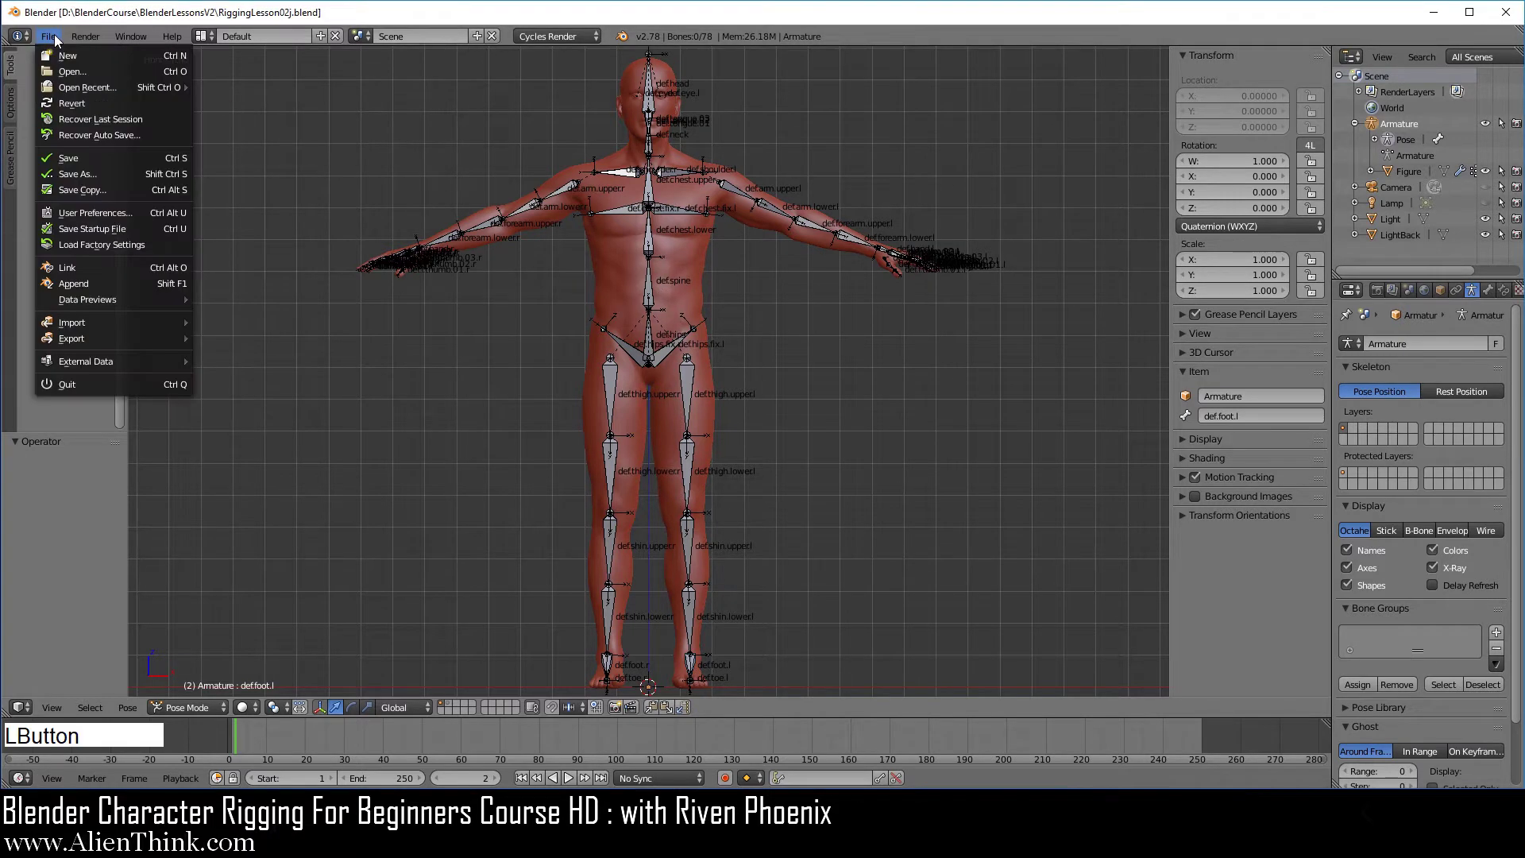
pyautogui.click(105, 173)
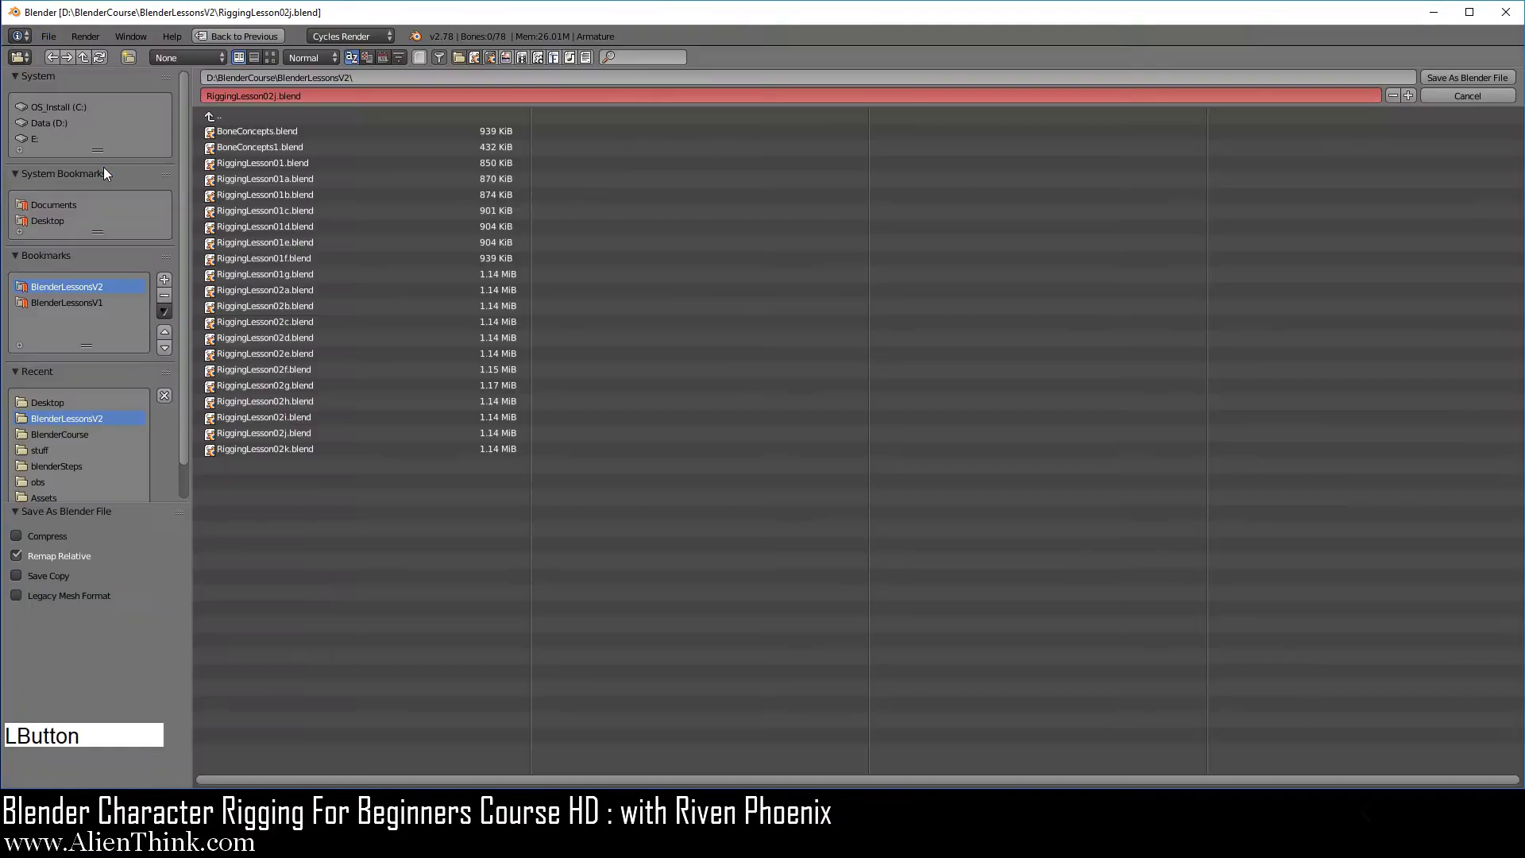
pyautogui.click(45, 220)
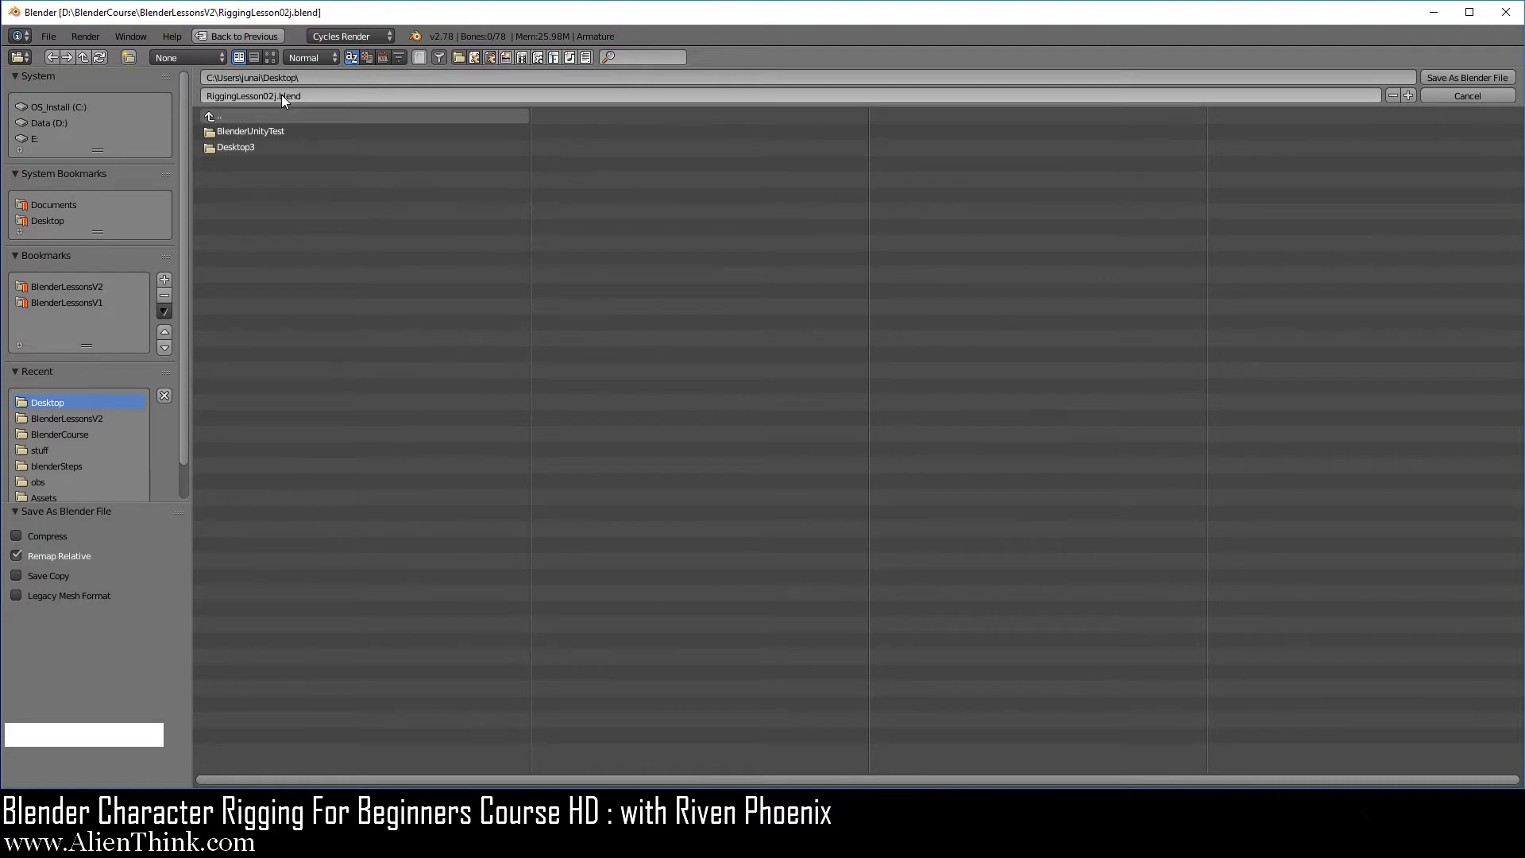
pyautogui.click(1451, 77)
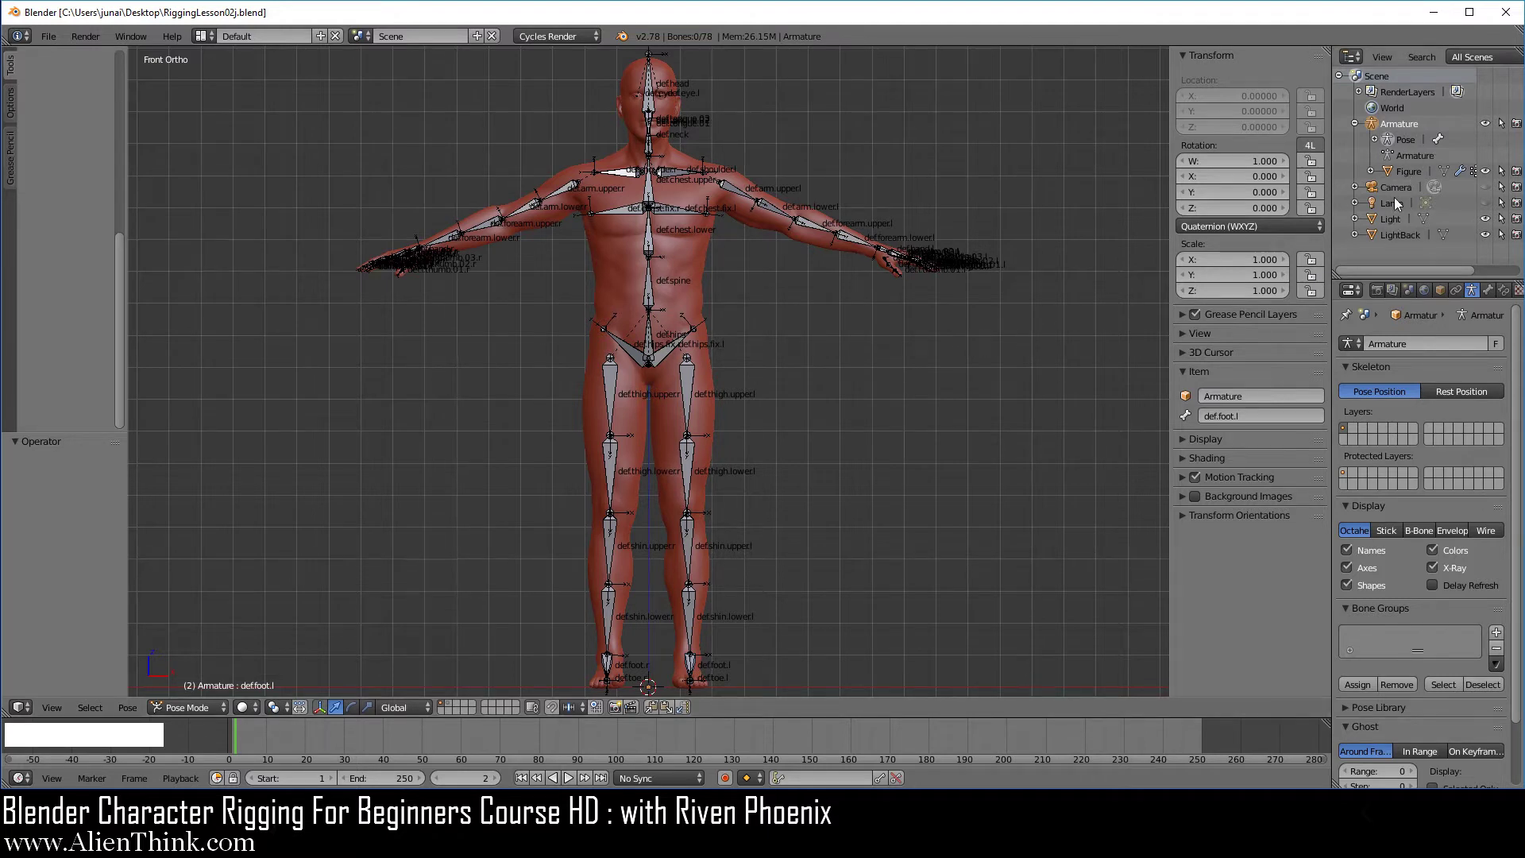
# Unhide the camera and show the second scene layer together with the first one.
pyautogui.click(1485, 189)
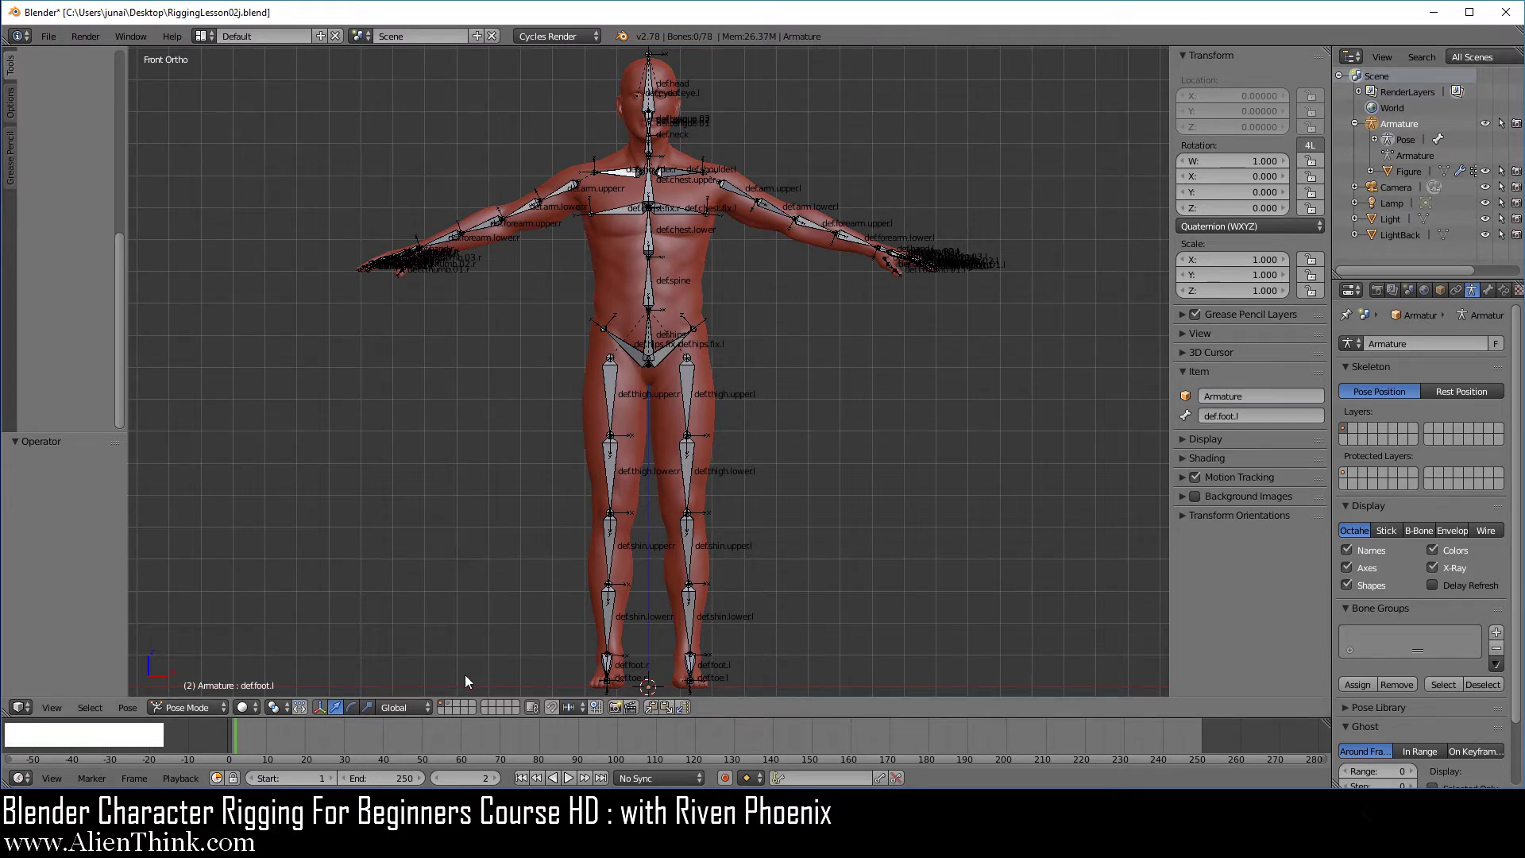
pyautogui.press('shift')
pyautogui.keyDown('shift'); pyautogui.click(450, 707); pyautogui.keyUp('shift')
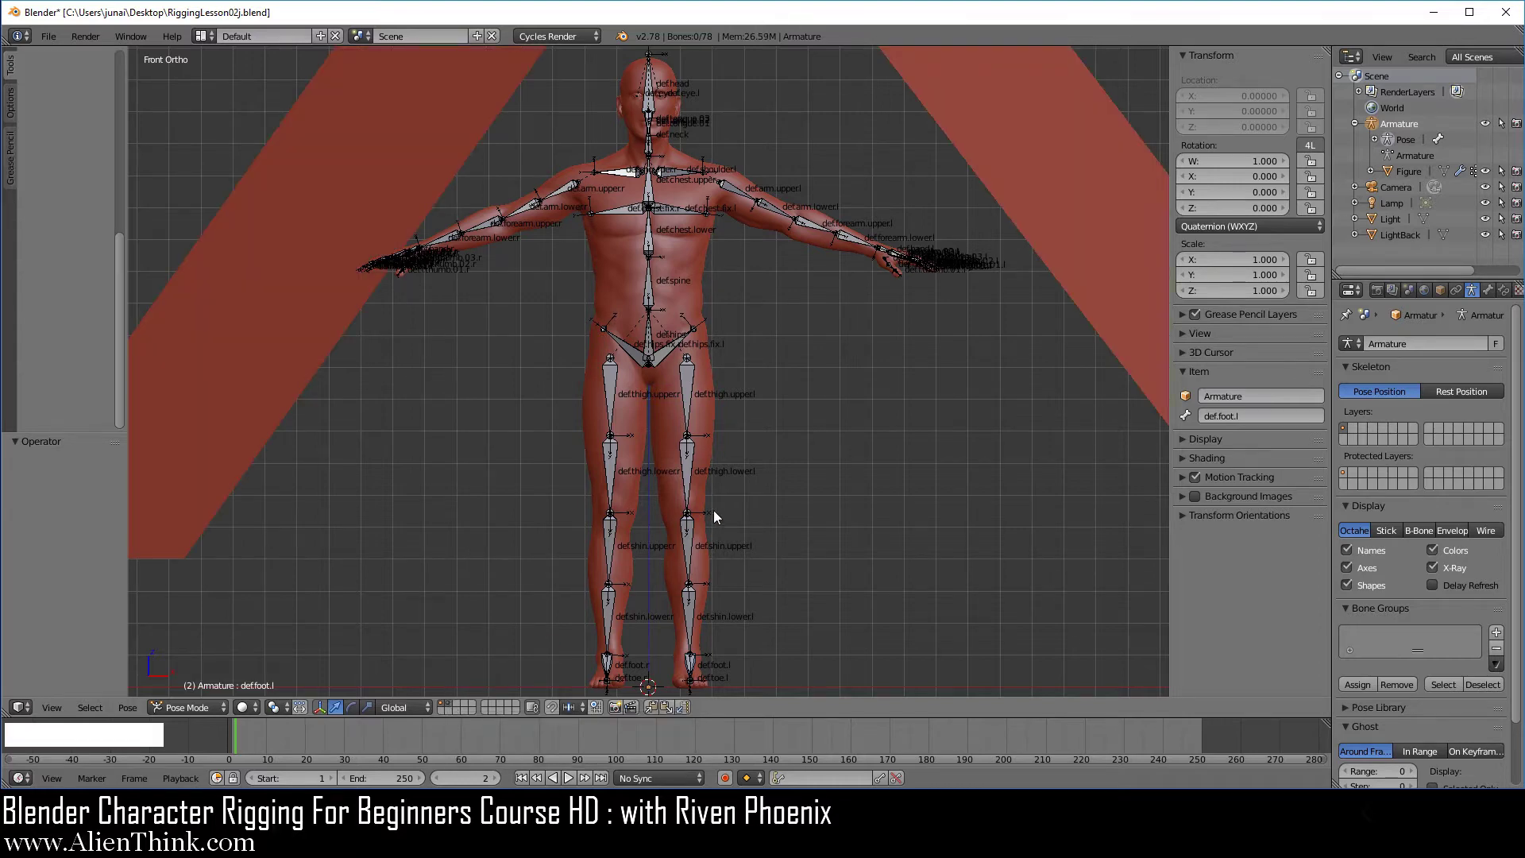
pyautogui.scroll(-8, 756, 507)
pyautogui.scroll(-3, 757, 507)
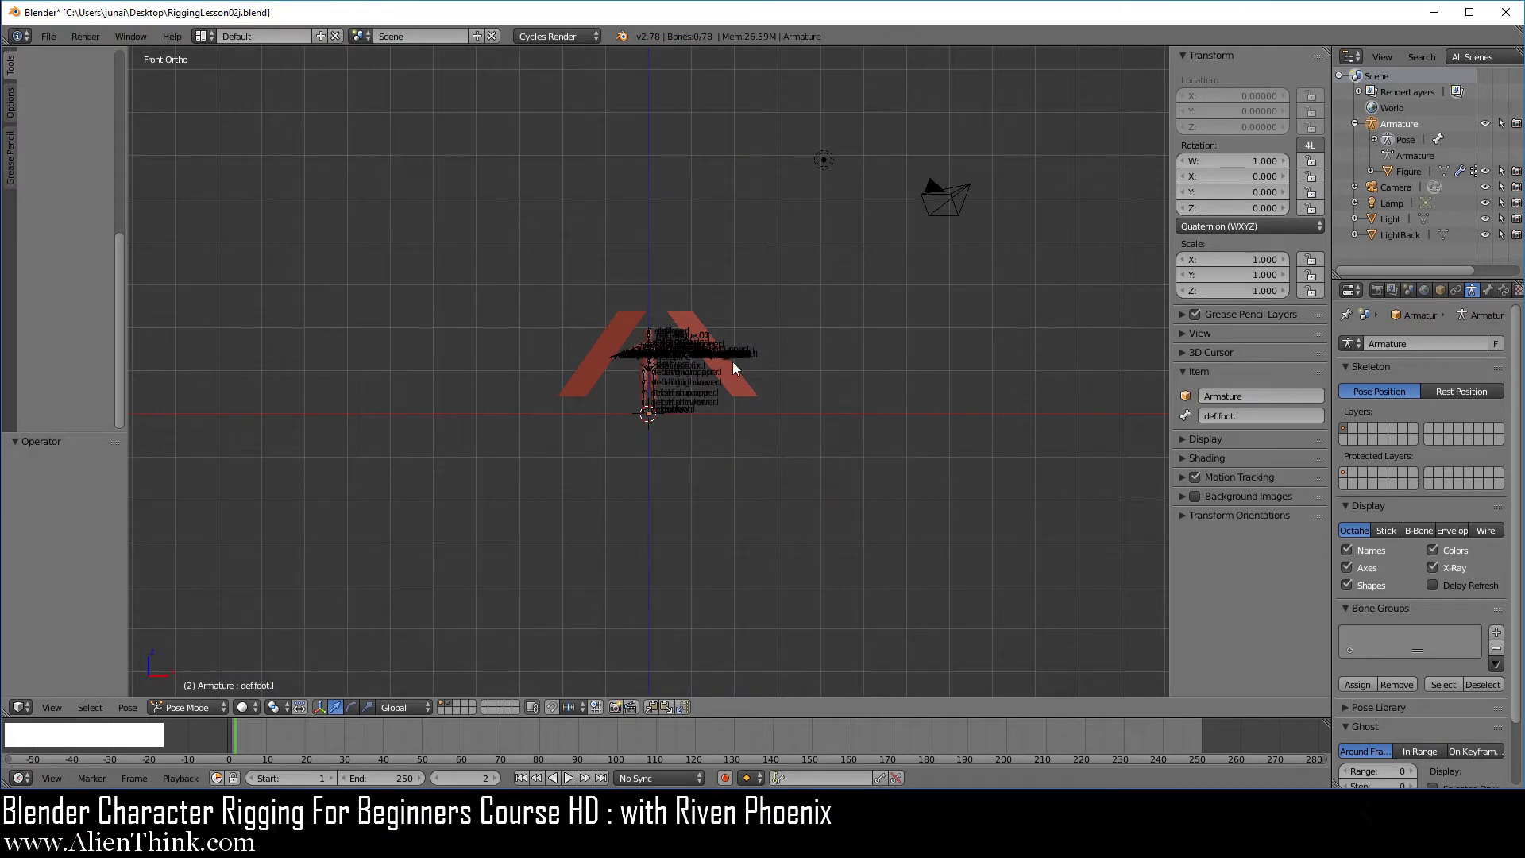
pyautogui.scroll(4, 815, 359)
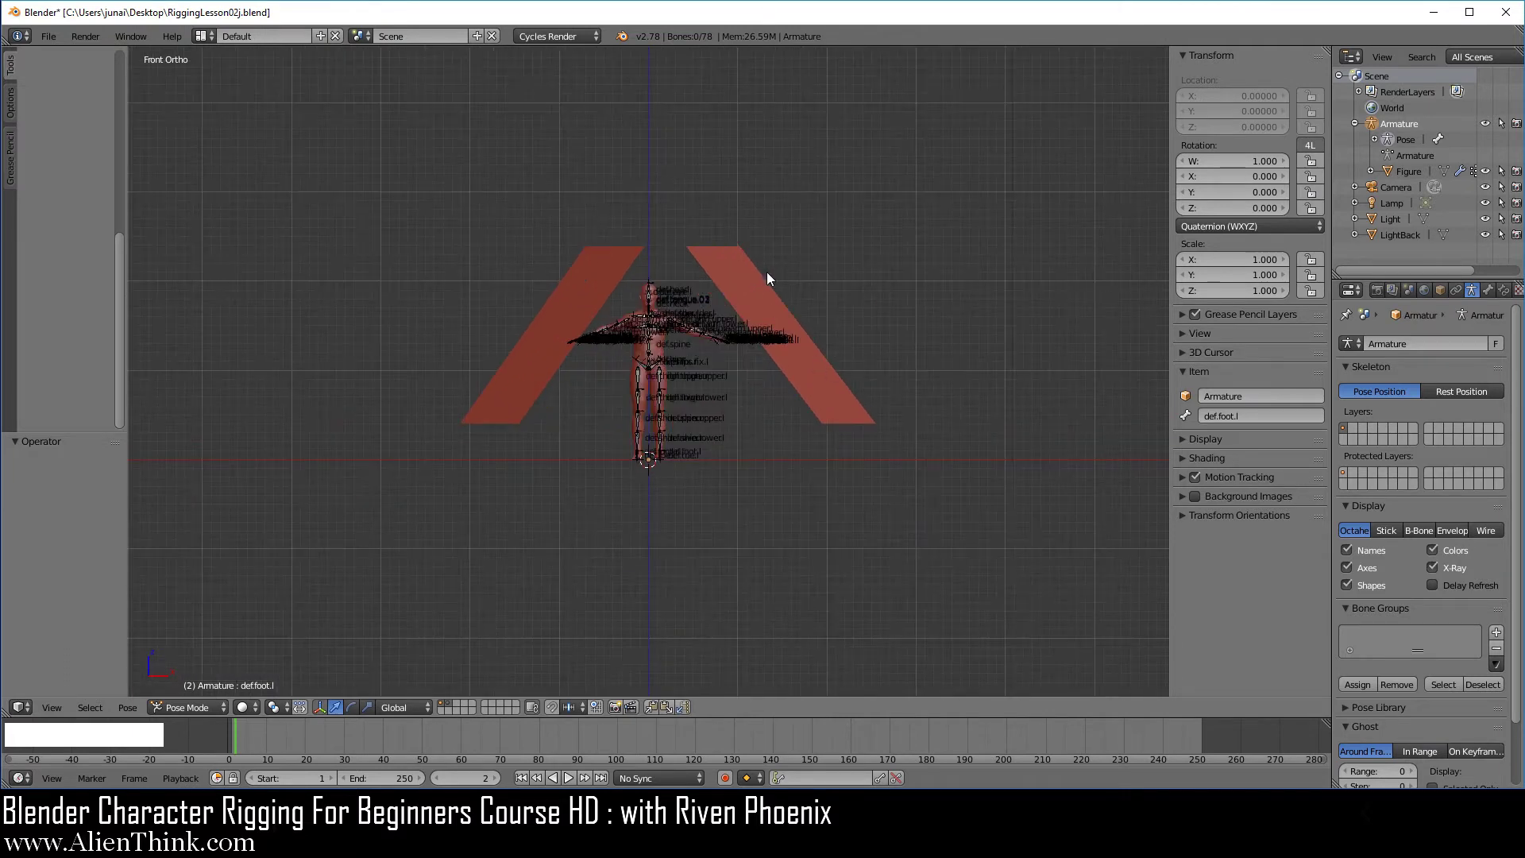
# Delete the Camera and Lamp objects from the scene.
pyautogui.click(1396, 187)
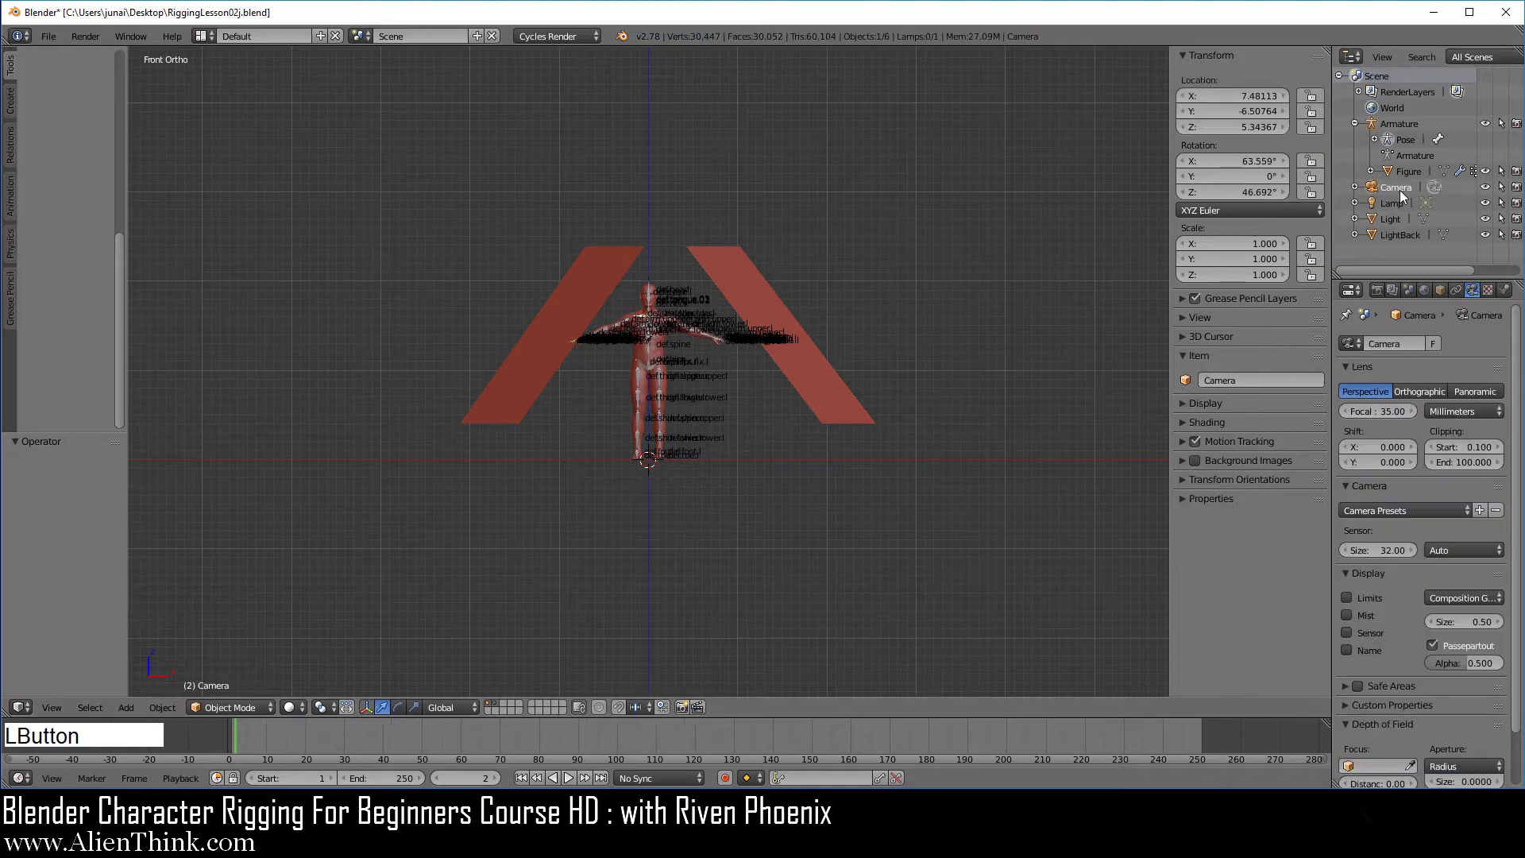
pyautogui.press('x')
pyautogui.click(929, 314)
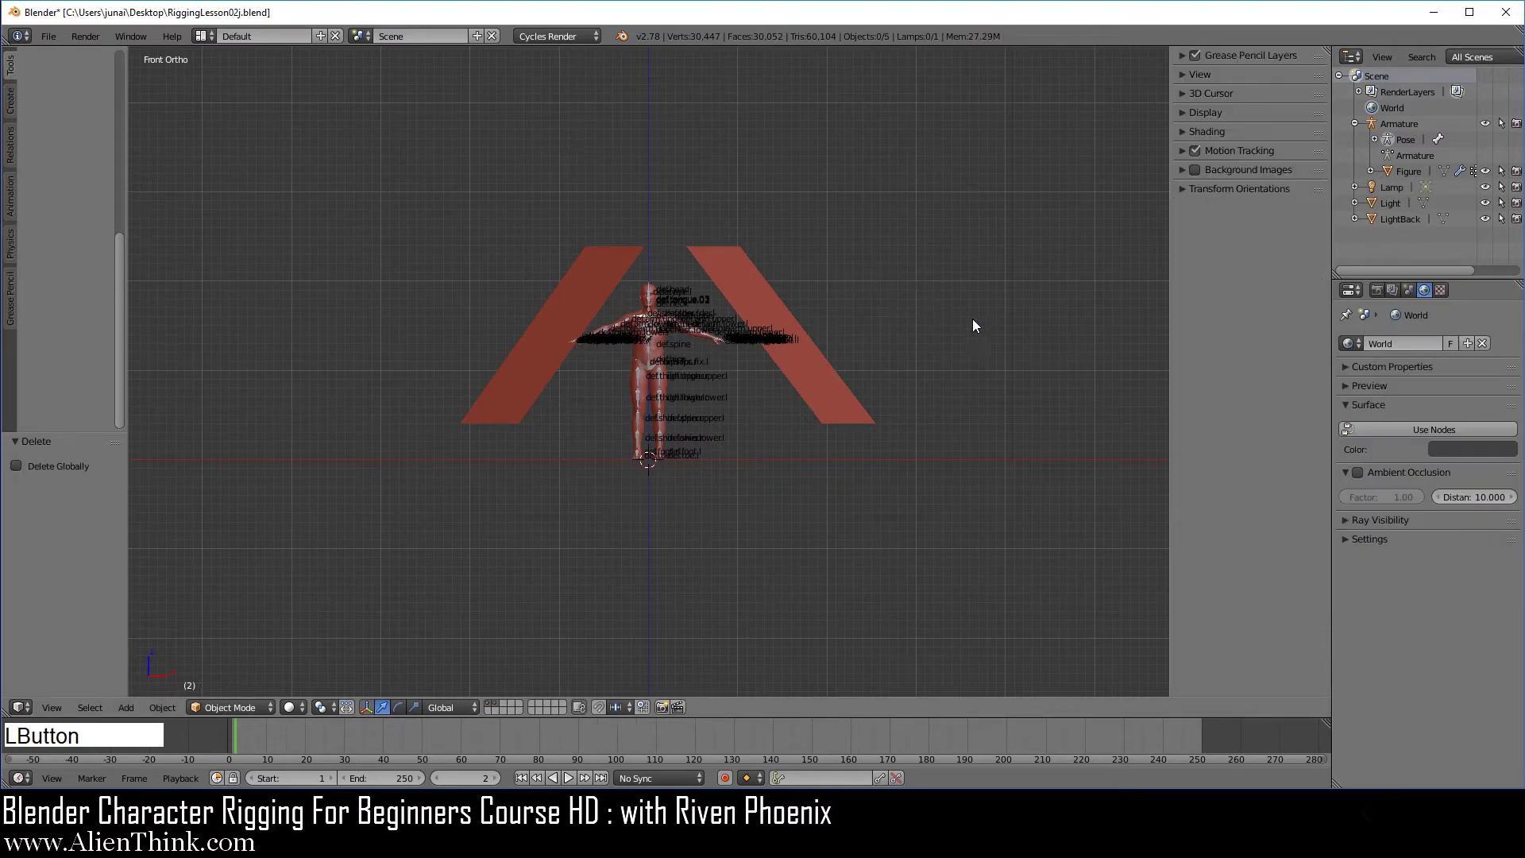
pyautogui.click(1388, 189)
pyautogui.press('x')
pyautogui.click(950, 283)
# Delete the Light and LightBack planes, leaving only the armature and the figure.
pyautogui.click(1399, 188)
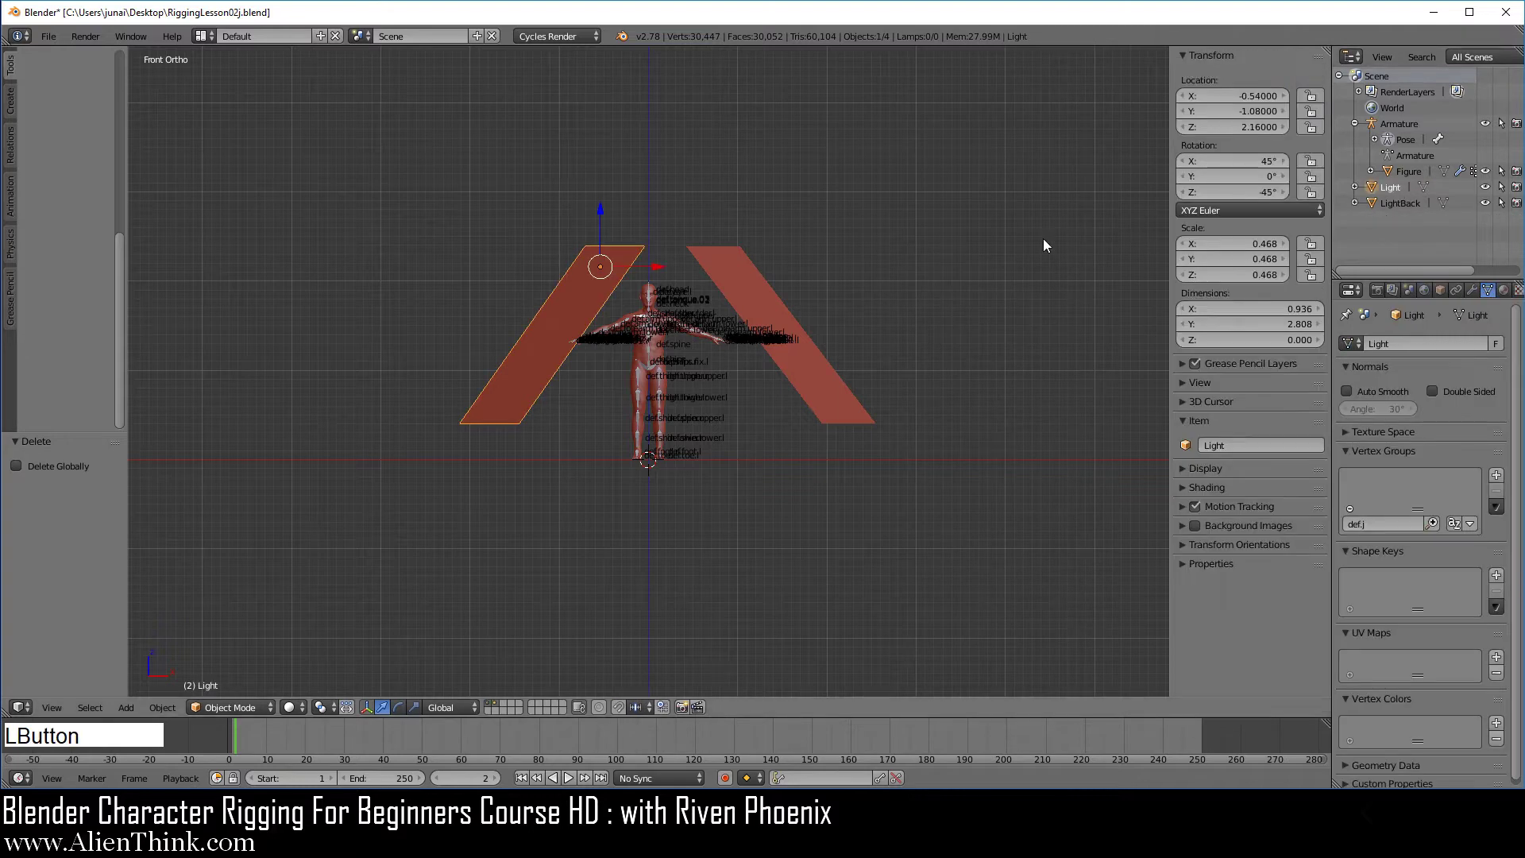
pyautogui.press('x')
pyautogui.click(976, 273)
pyautogui.click(1391, 187)
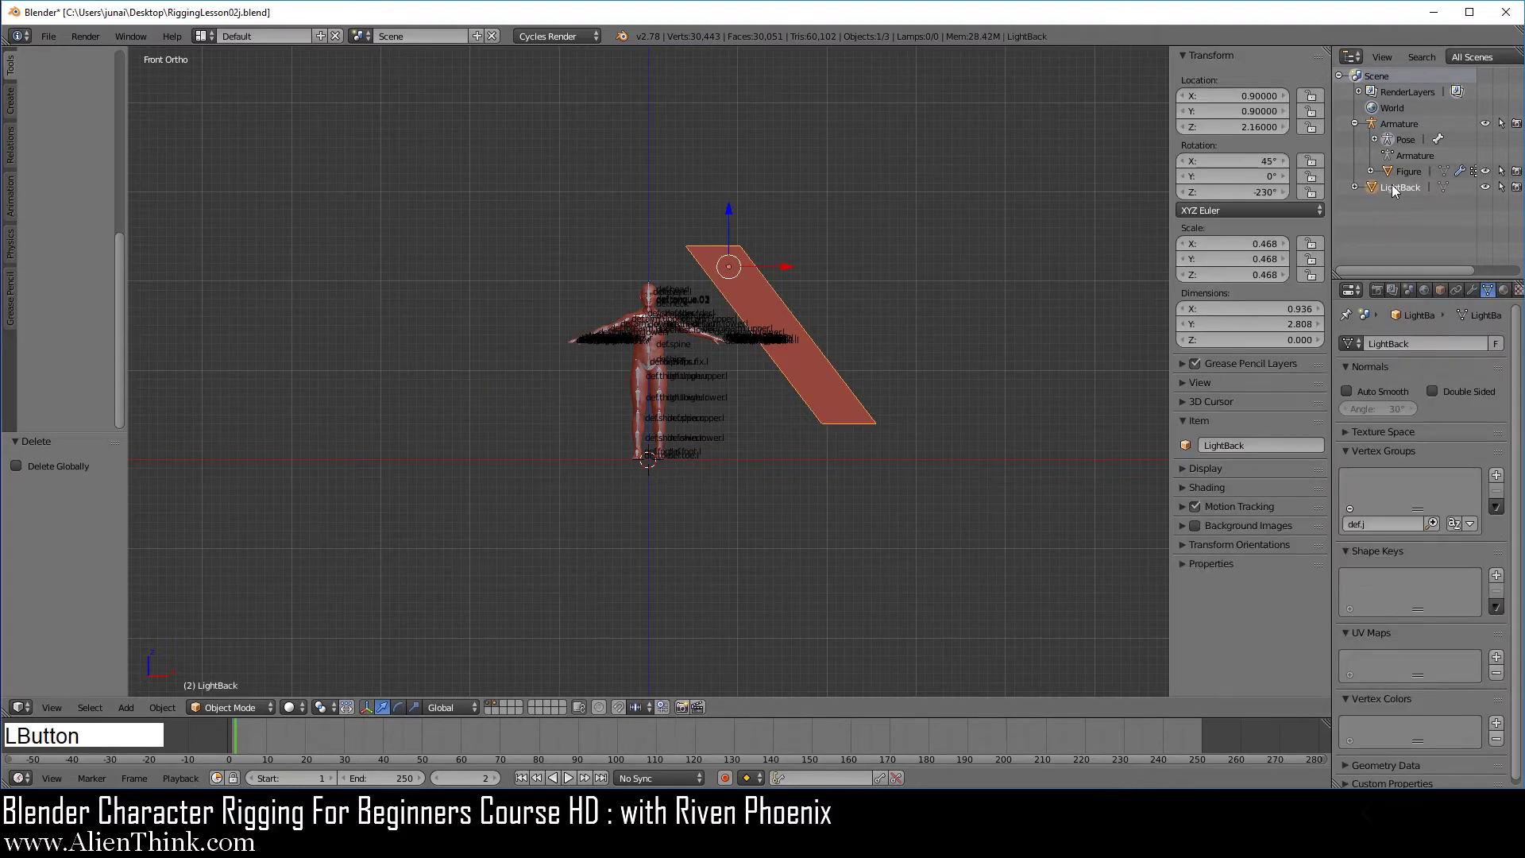
pyautogui.press('x')
pyautogui.click(944, 269)
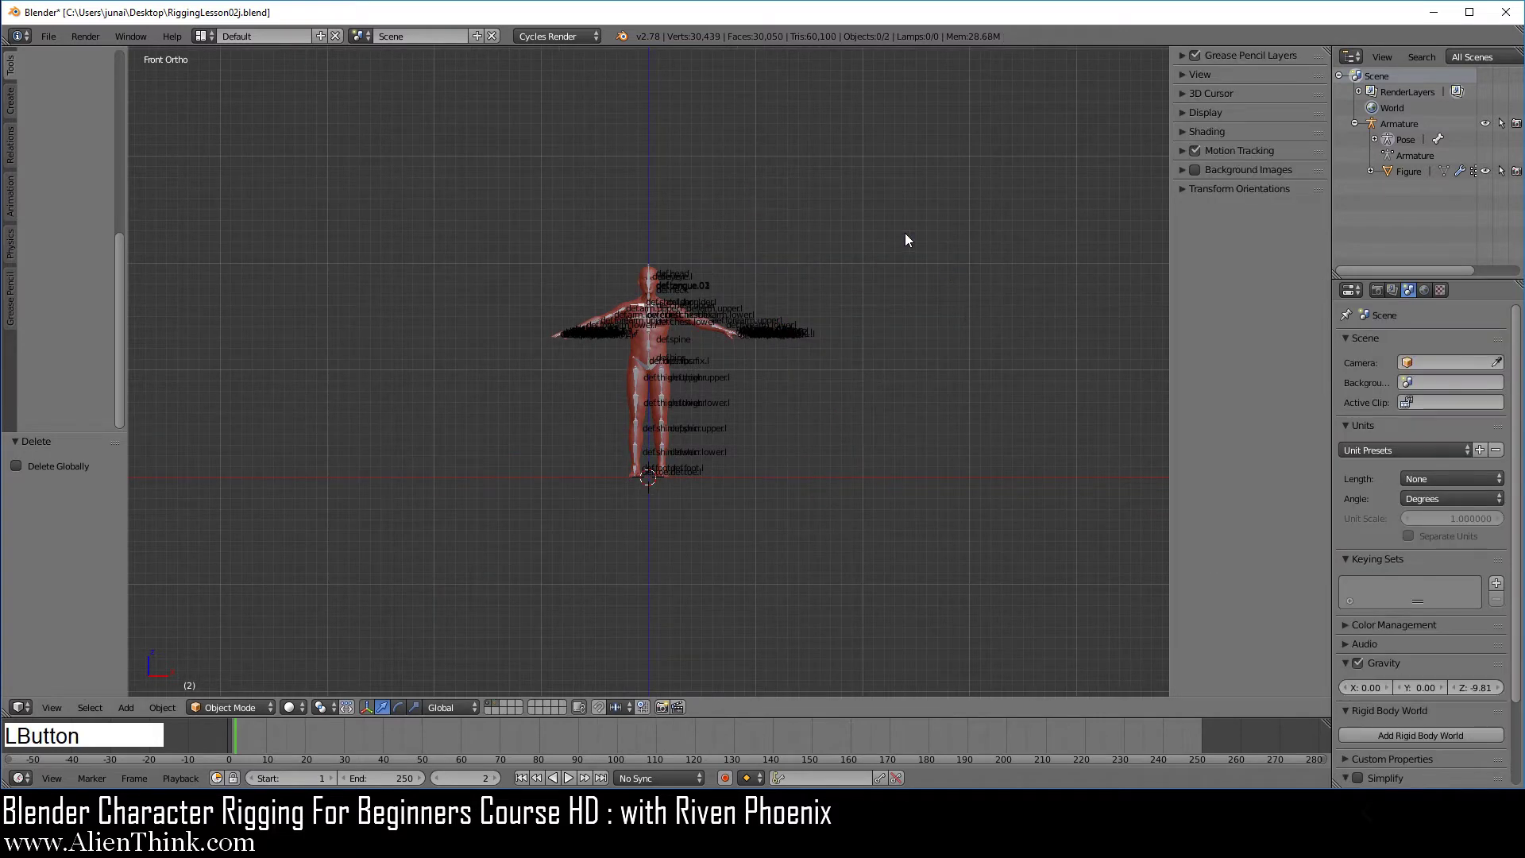
pyautogui.scroll(3, 809, 412)
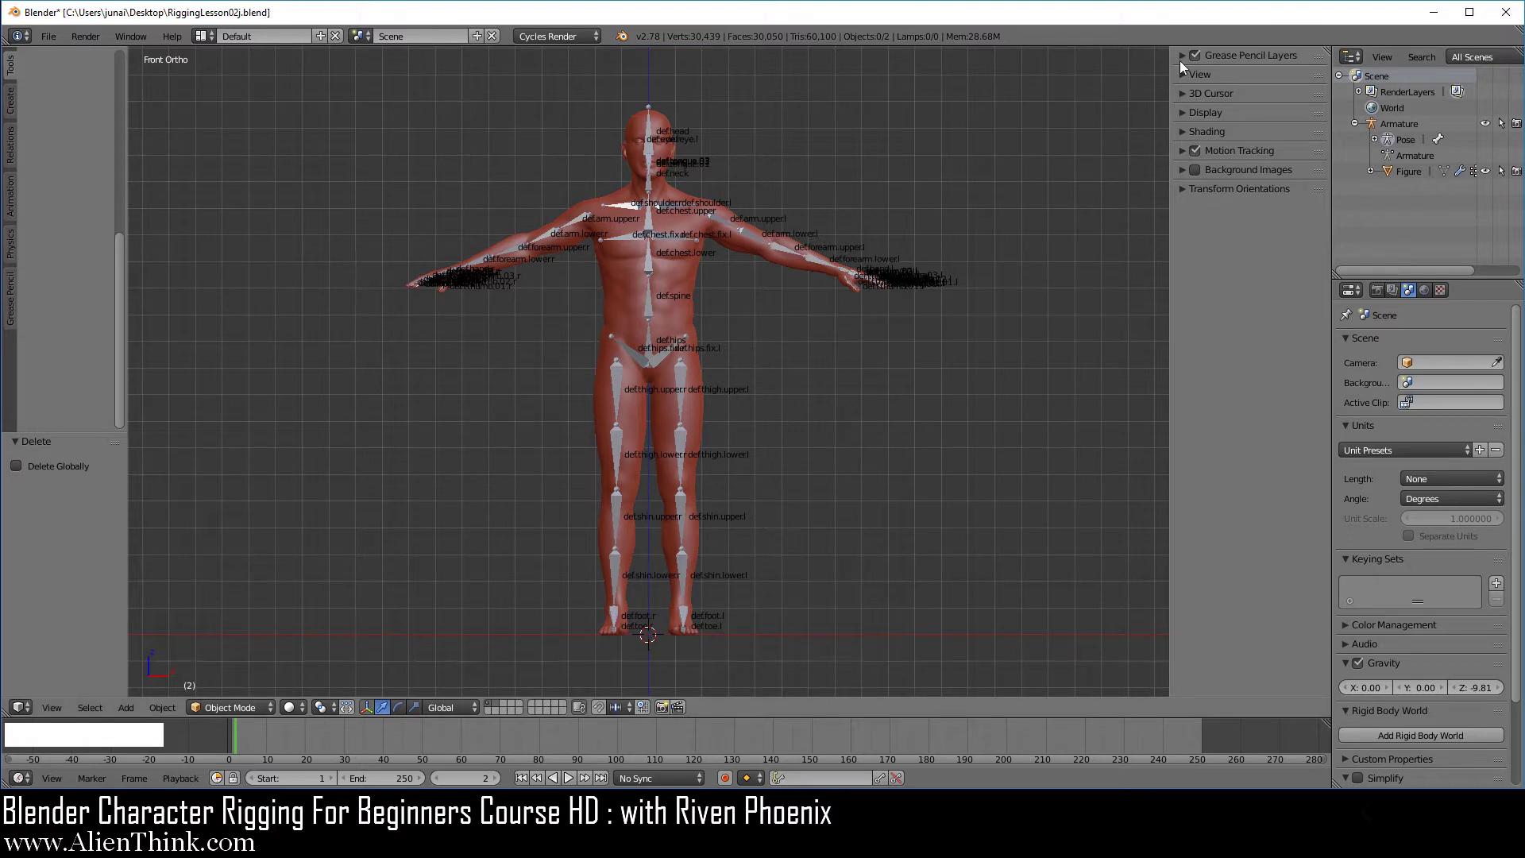
# Apply the location, rotation and scale of the Figure mesh, one after another.
pyautogui.rightClick(674, 284)
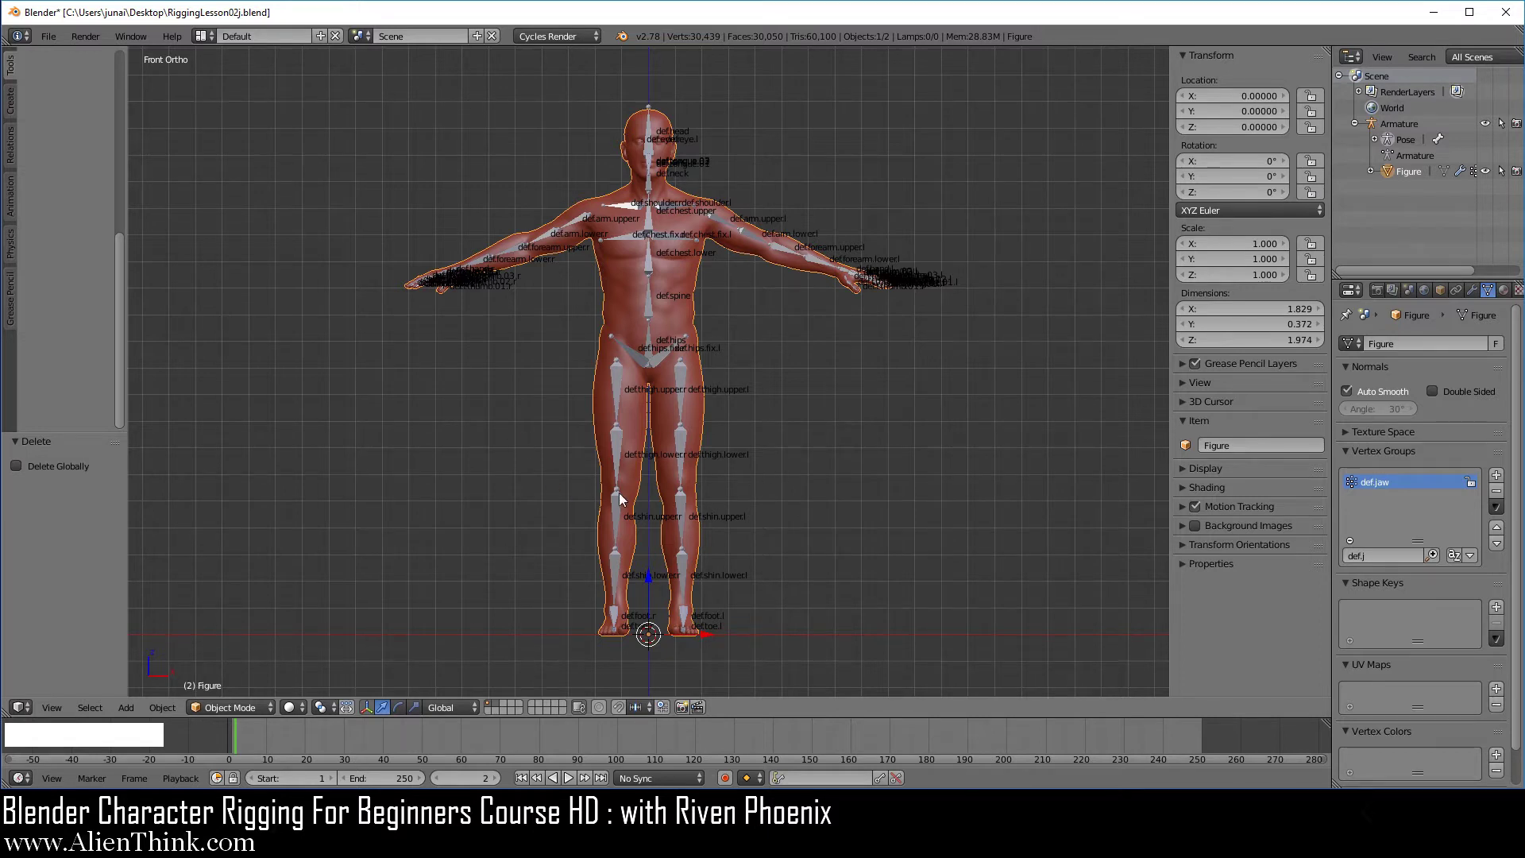
pyautogui.click(162, 707)
pyautogui.moveTo(243, 588)
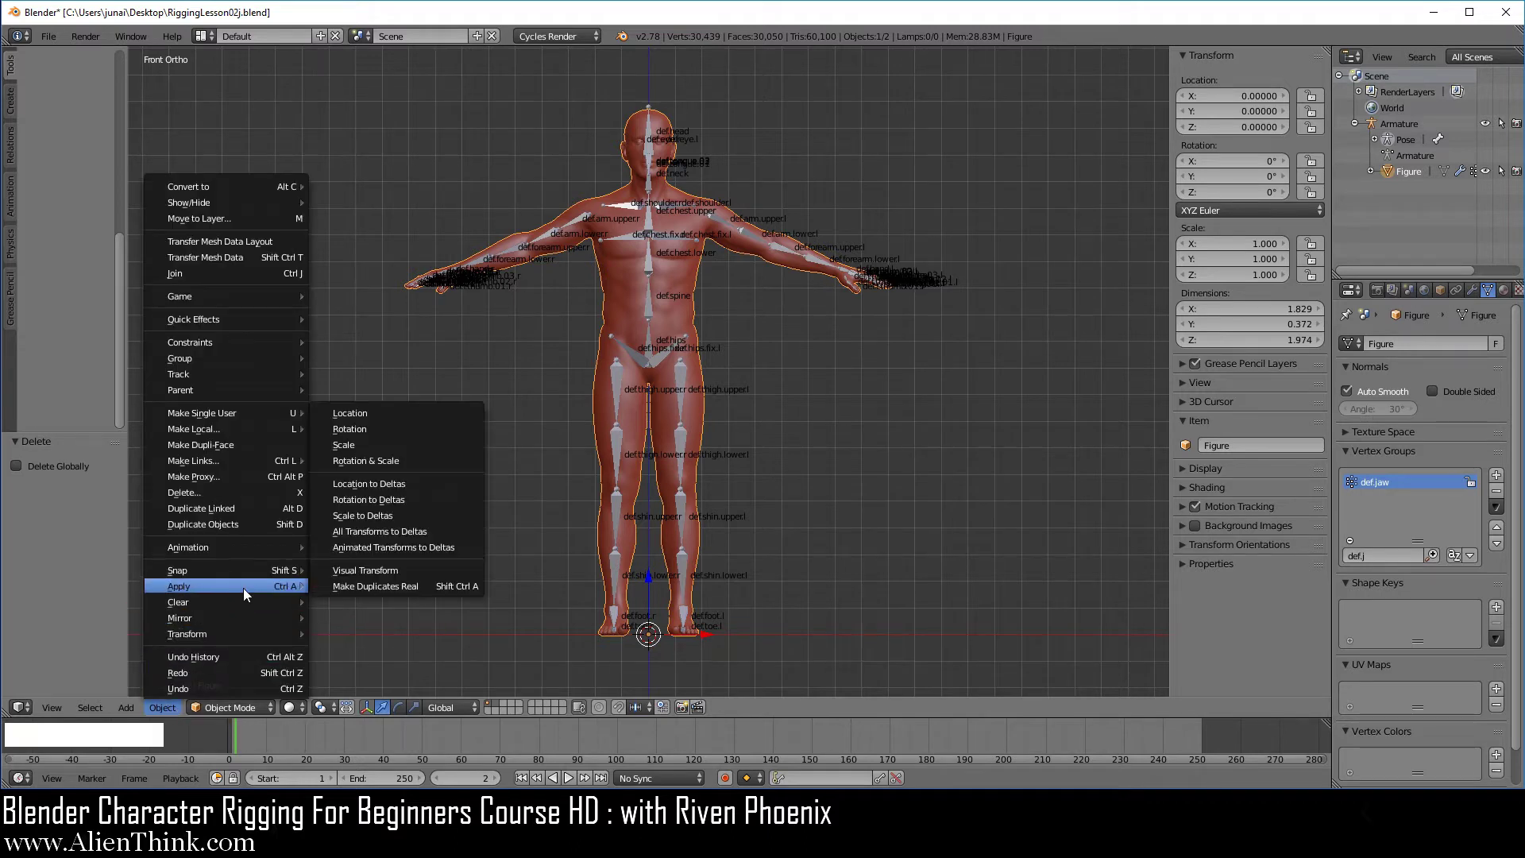
pyautogui.click(426, 413)
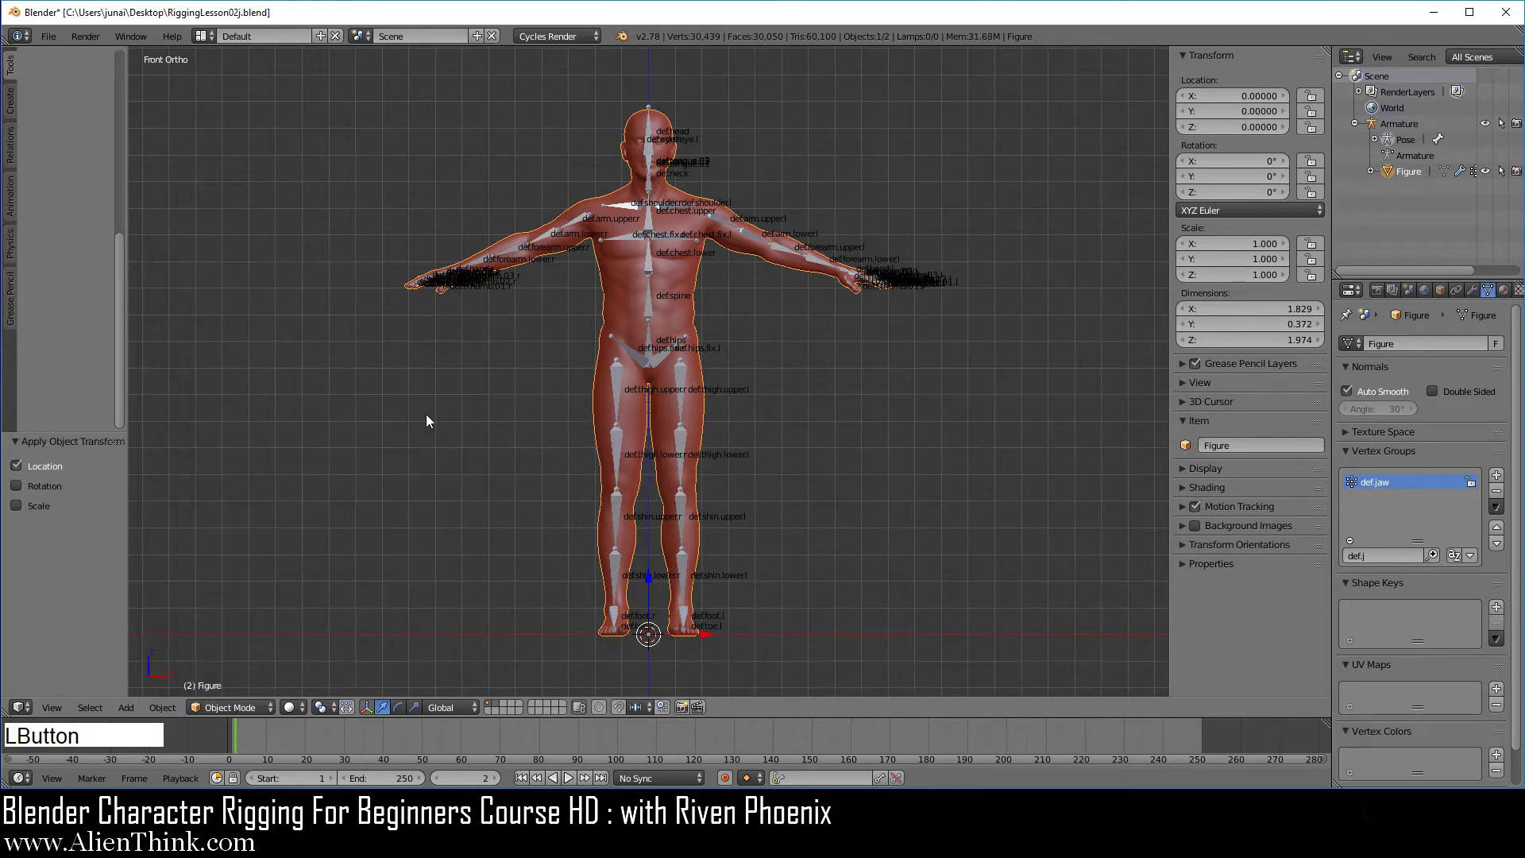
pyautogui.hotkey('ctrl', 'a')
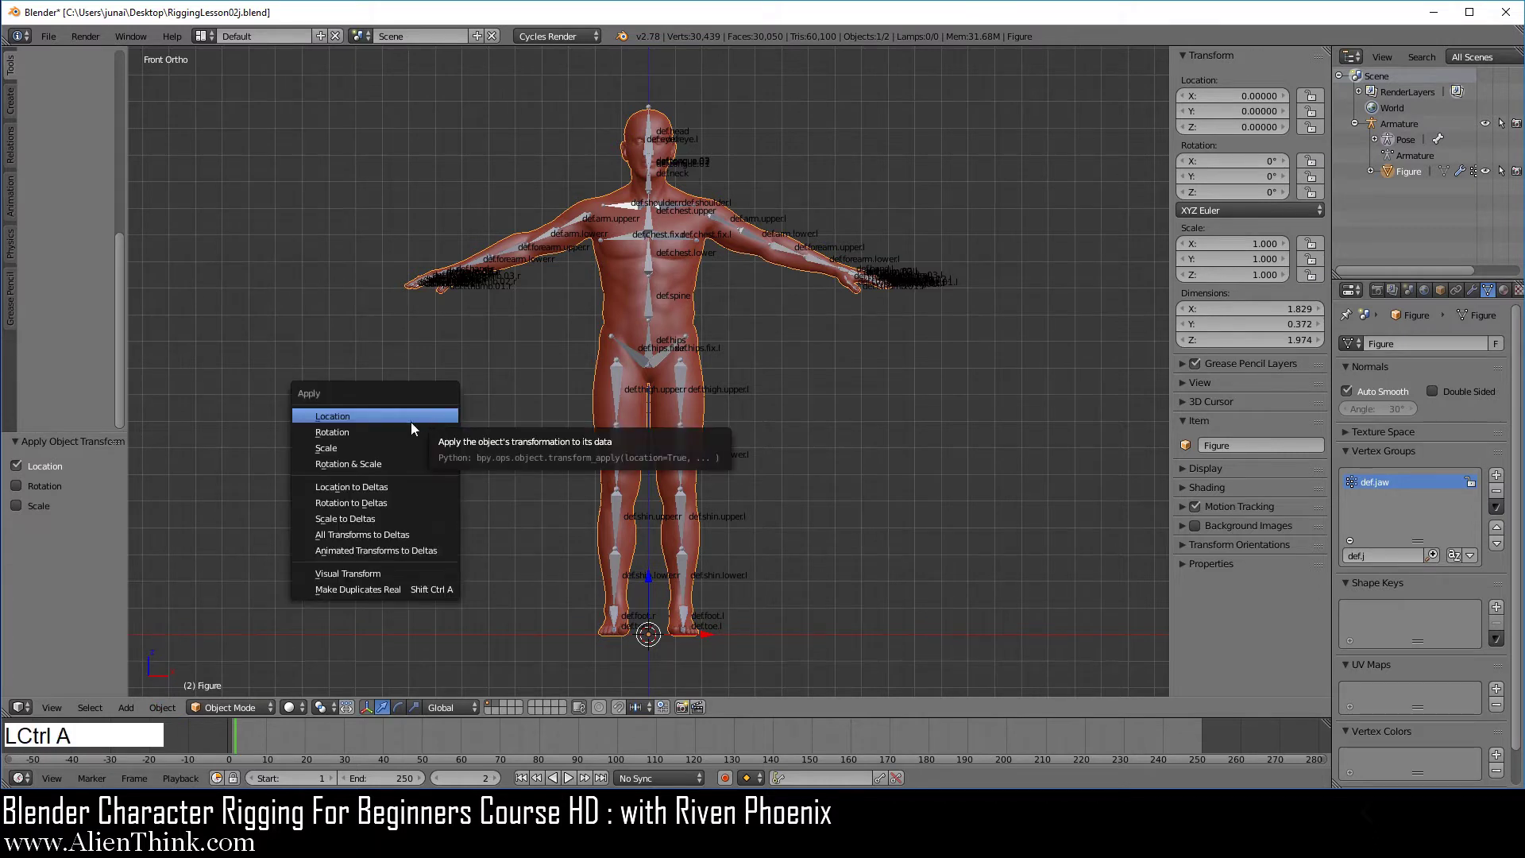
pyautogui.click(409, 430)
pyautogui.hotkey('ctrl', 'a')
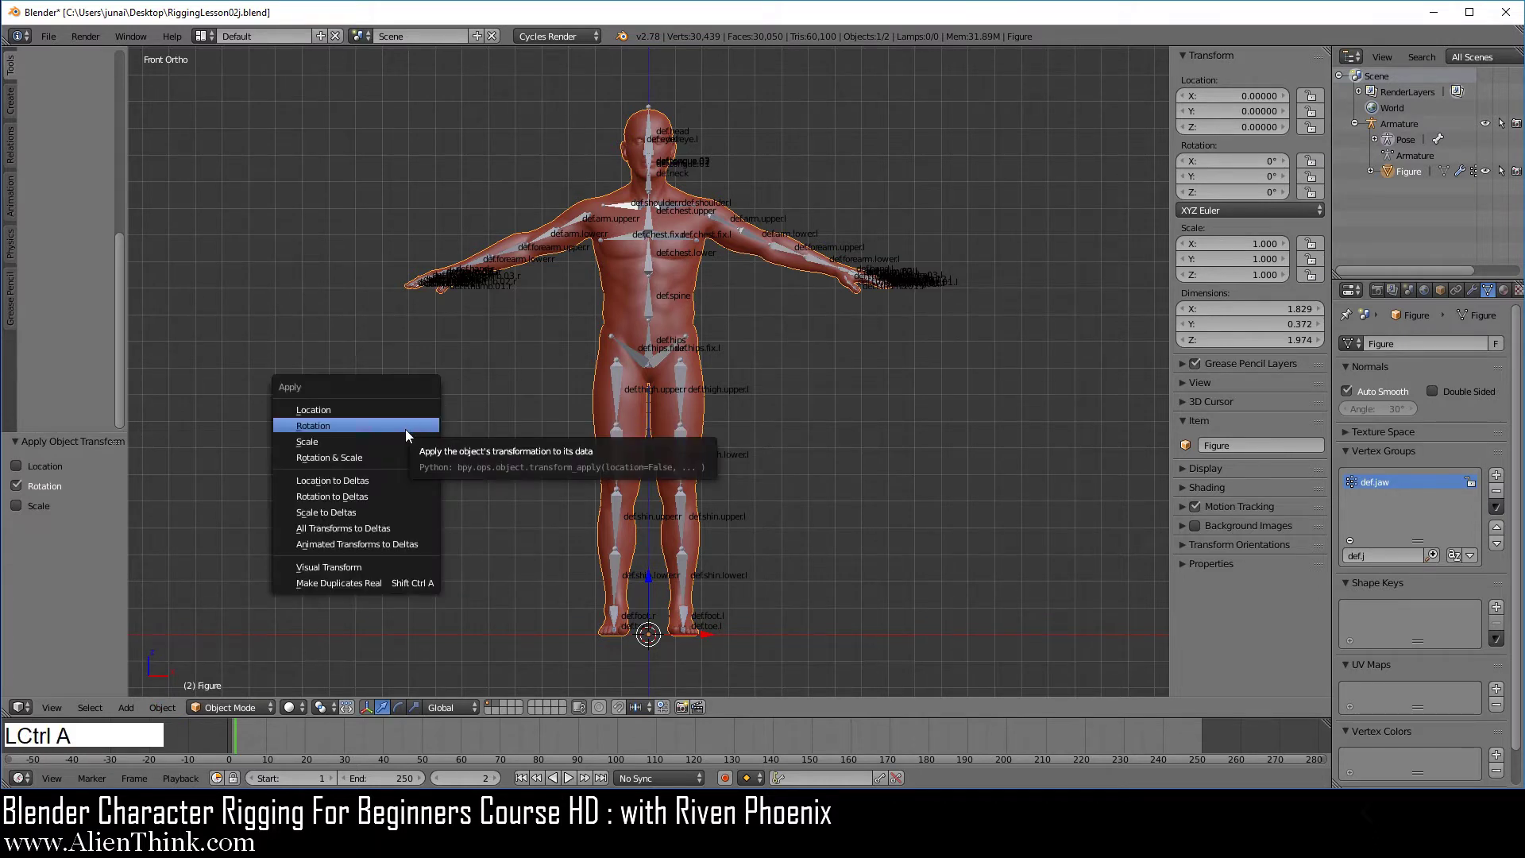
pyautogui.click(405, 437)
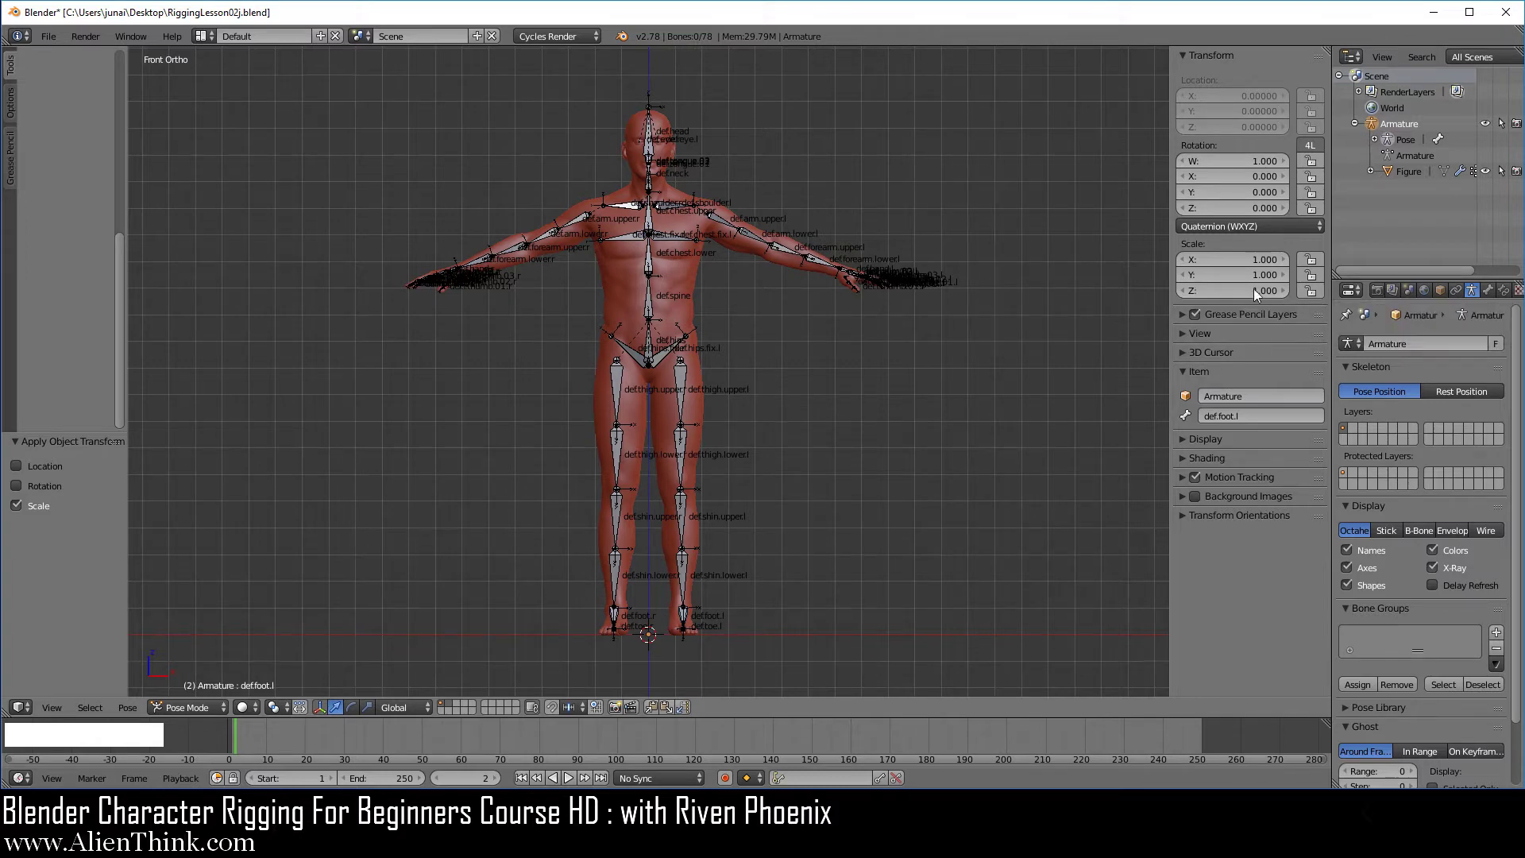
# Select the Figure mesh and save the file under its existing name.
pyautogui.click(1405, 172)
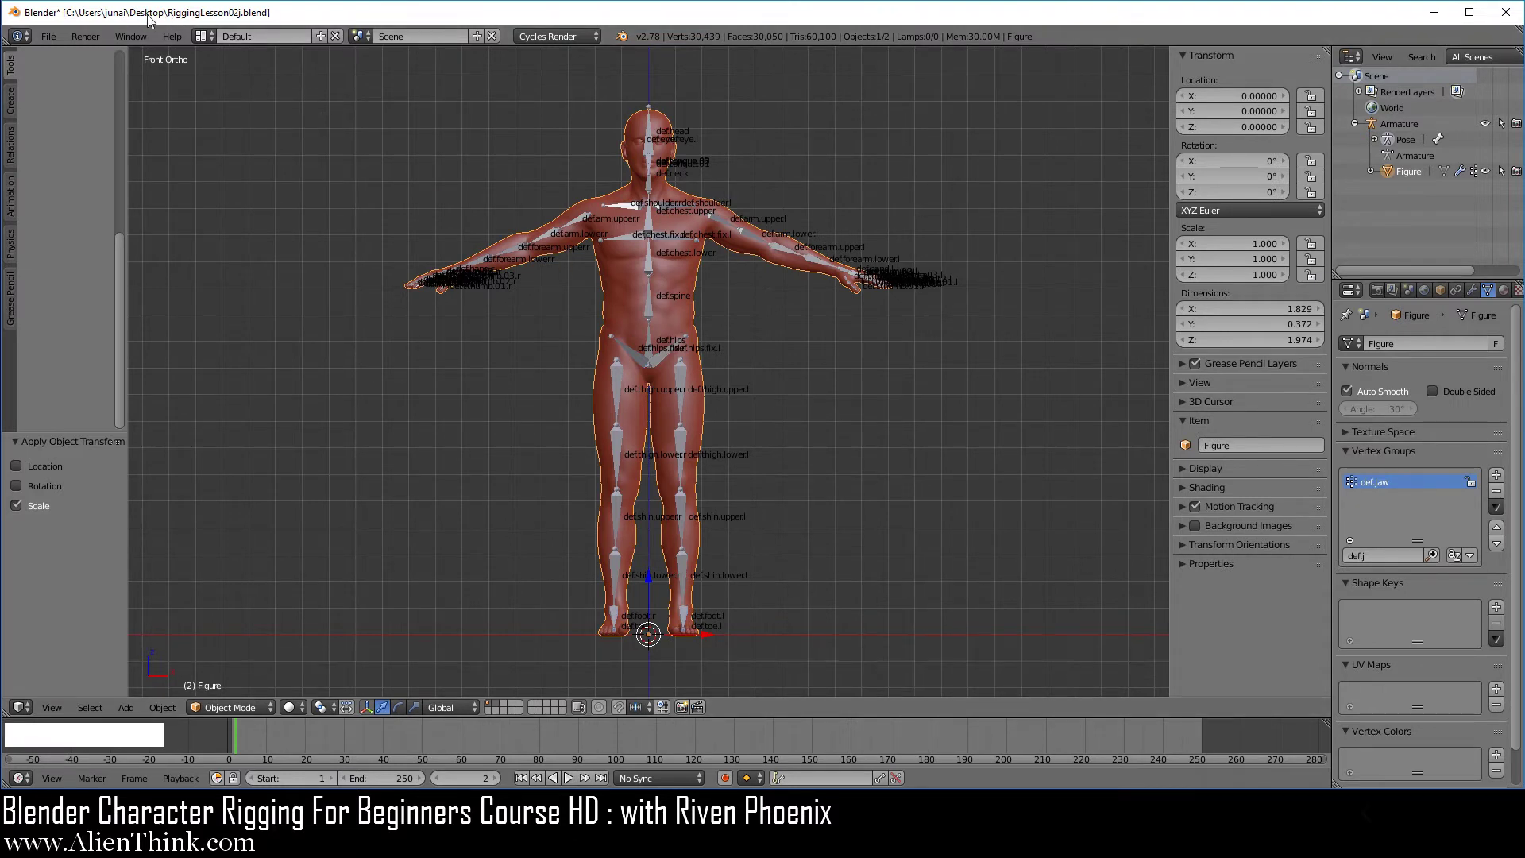
pyautogui.click(49, 37)
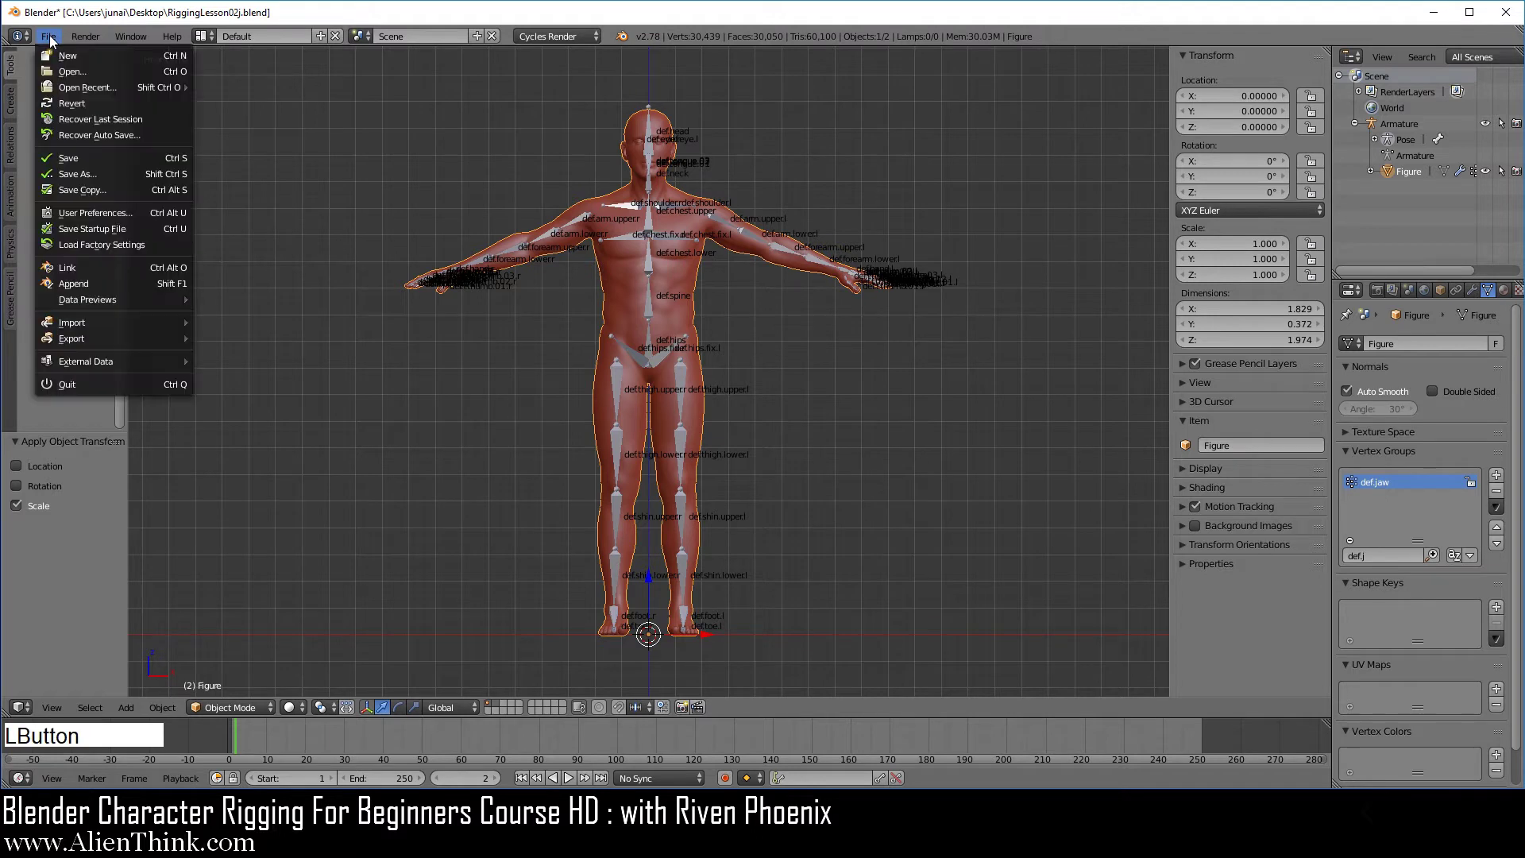
pyautogui.click(87, 159)
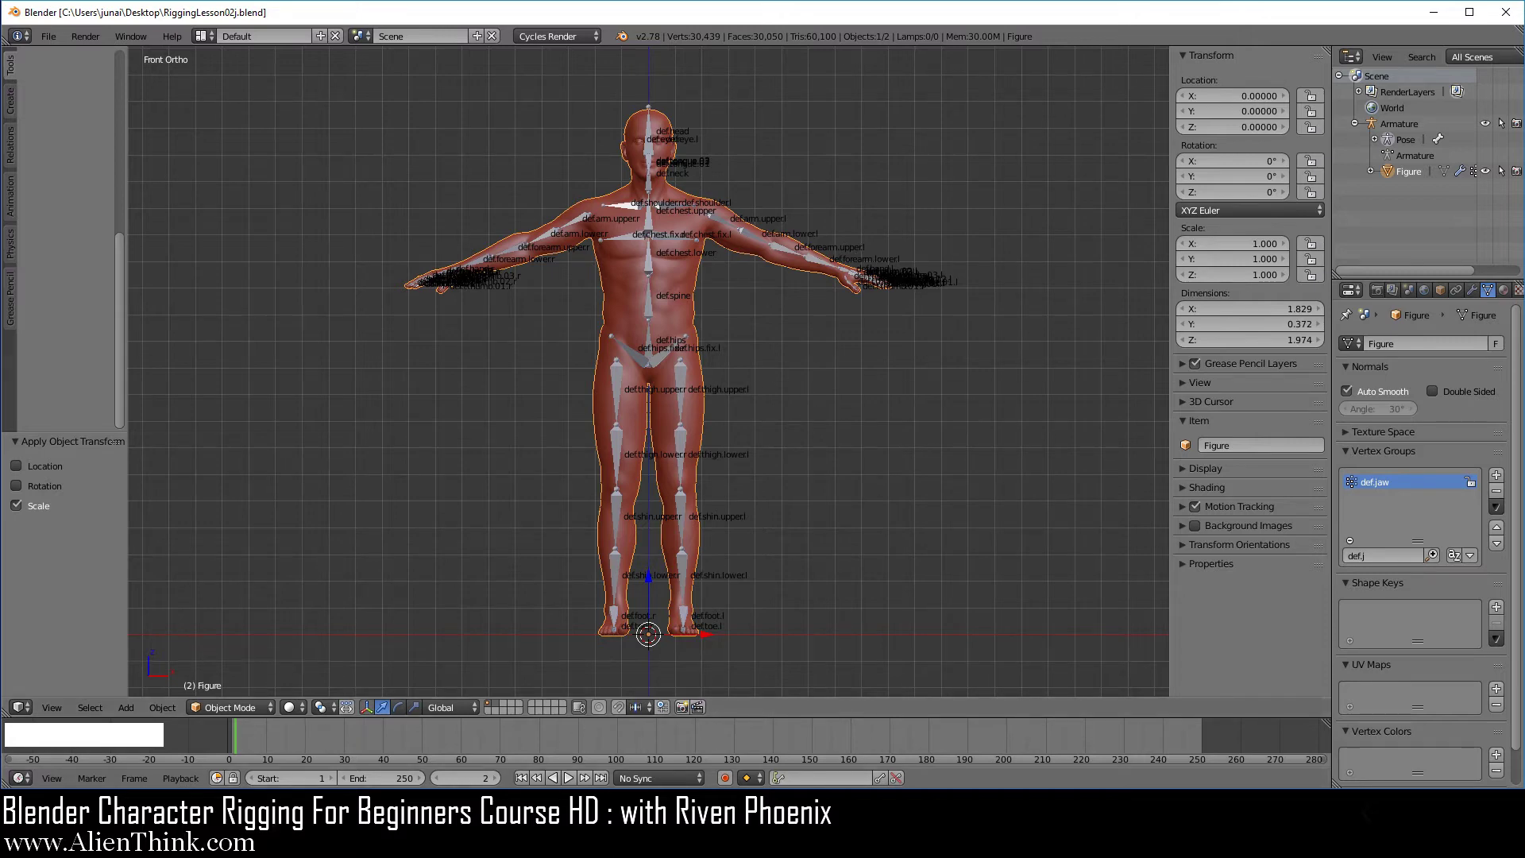
# Switch to the web browser and open the download page of the free Unity Personal plan from the Unity website.
pyautogui.click(646, 839)
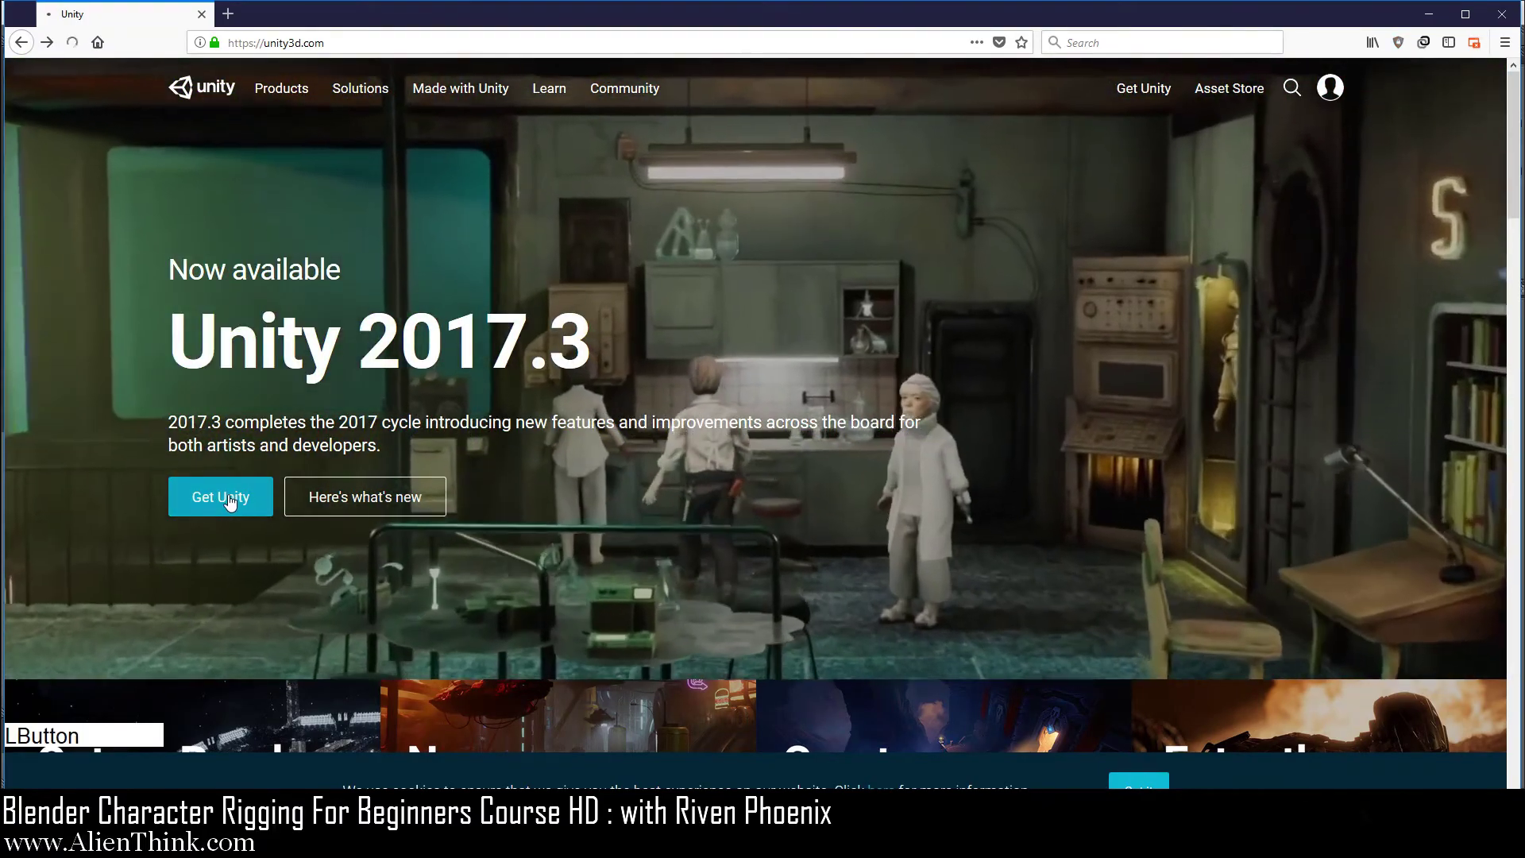
pyautogui.click(235, 497)
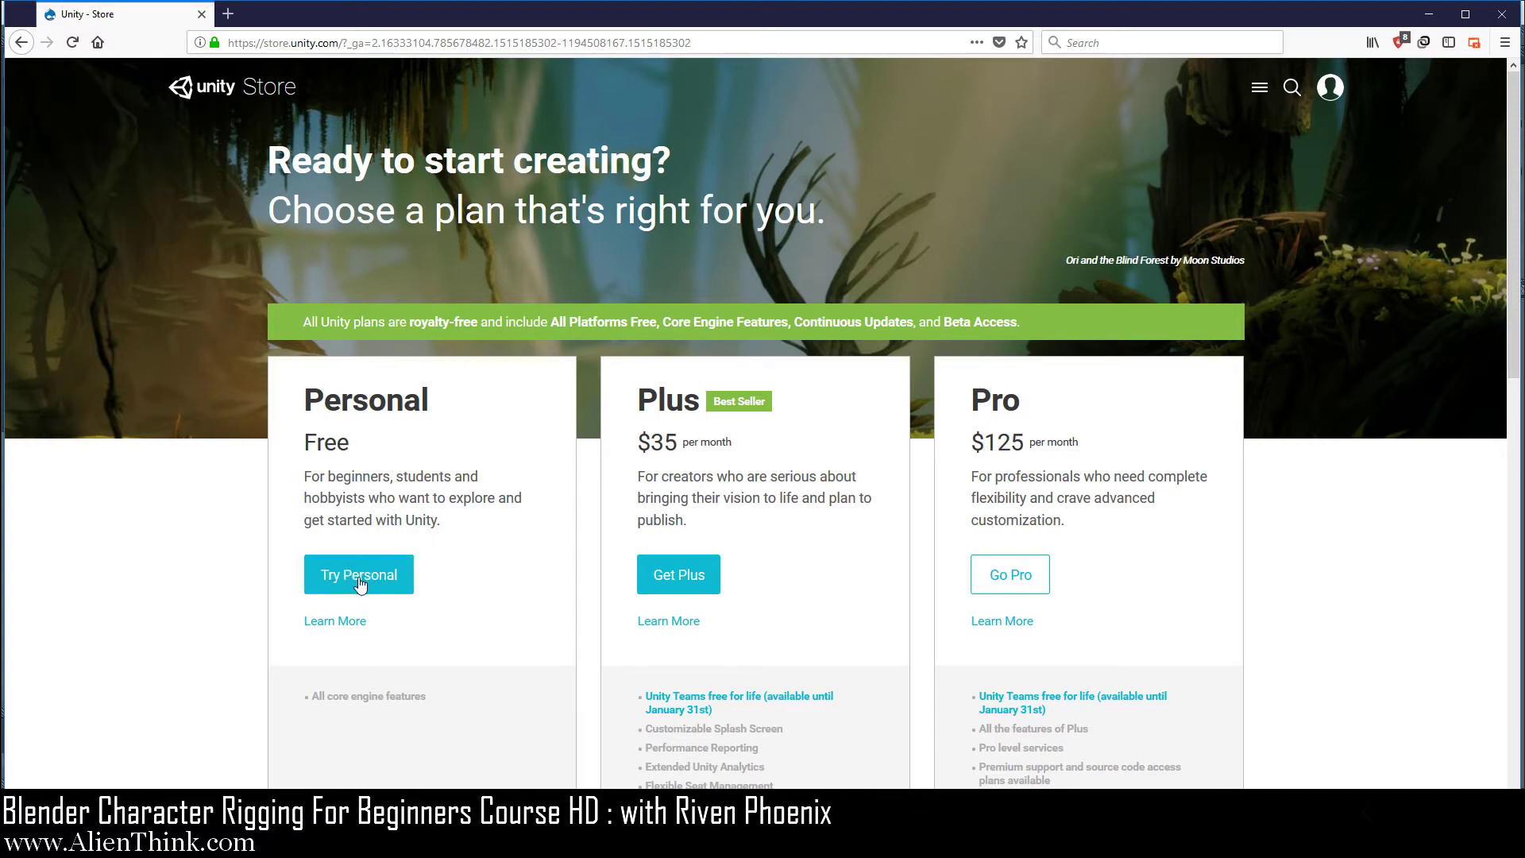
pyautogui.click(398, 580)
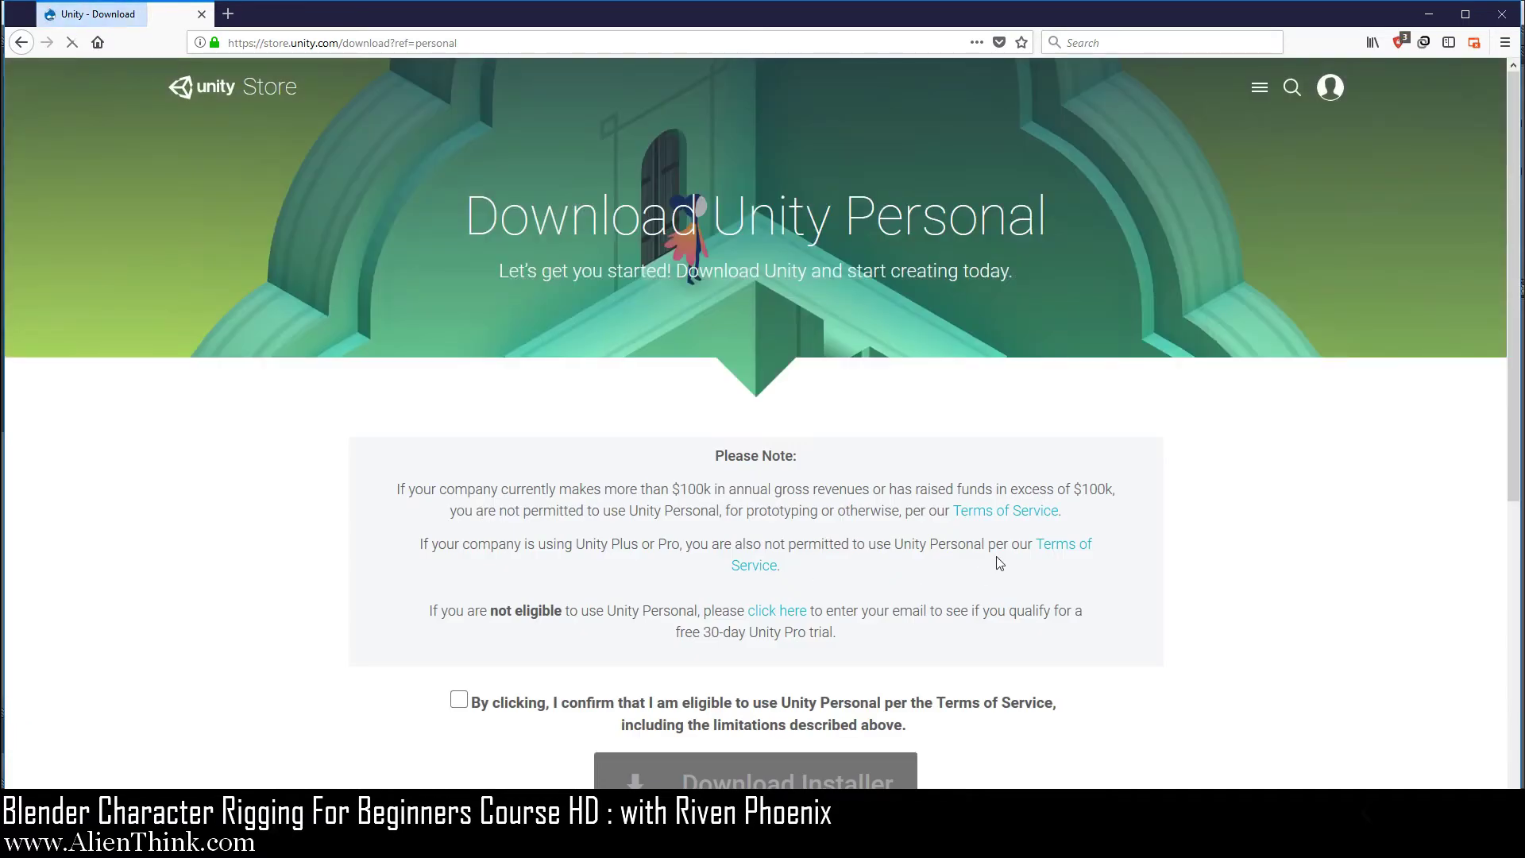
# Tick the Unity Personal eligibility confirmation above the installer download and clear it again.
pyautogui.scroll(-4, 493, 509)
pyautogui.click(458, 338)
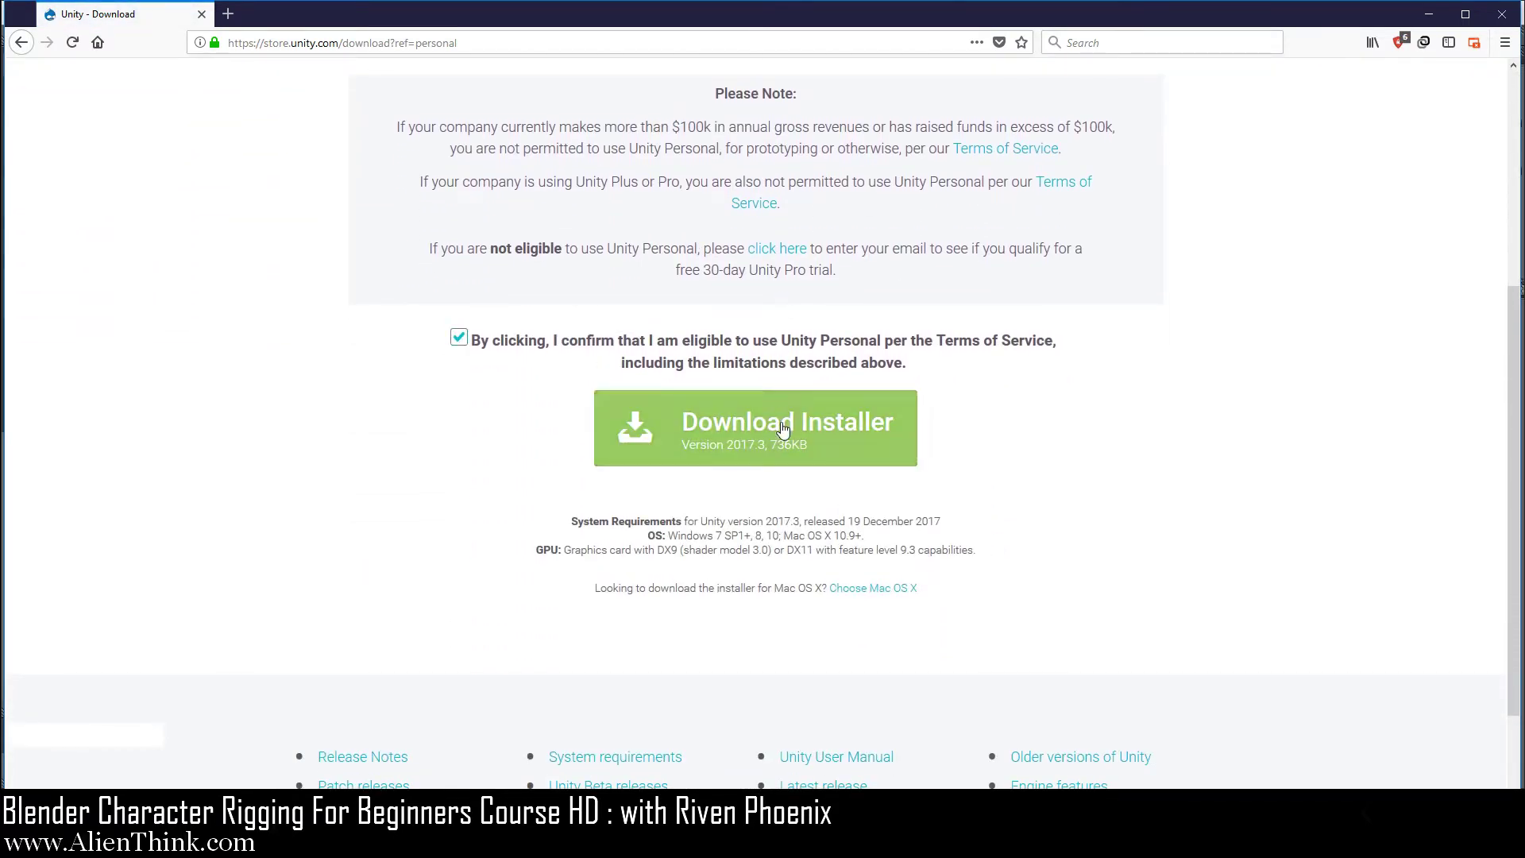
pyautogui.click(460, 339)
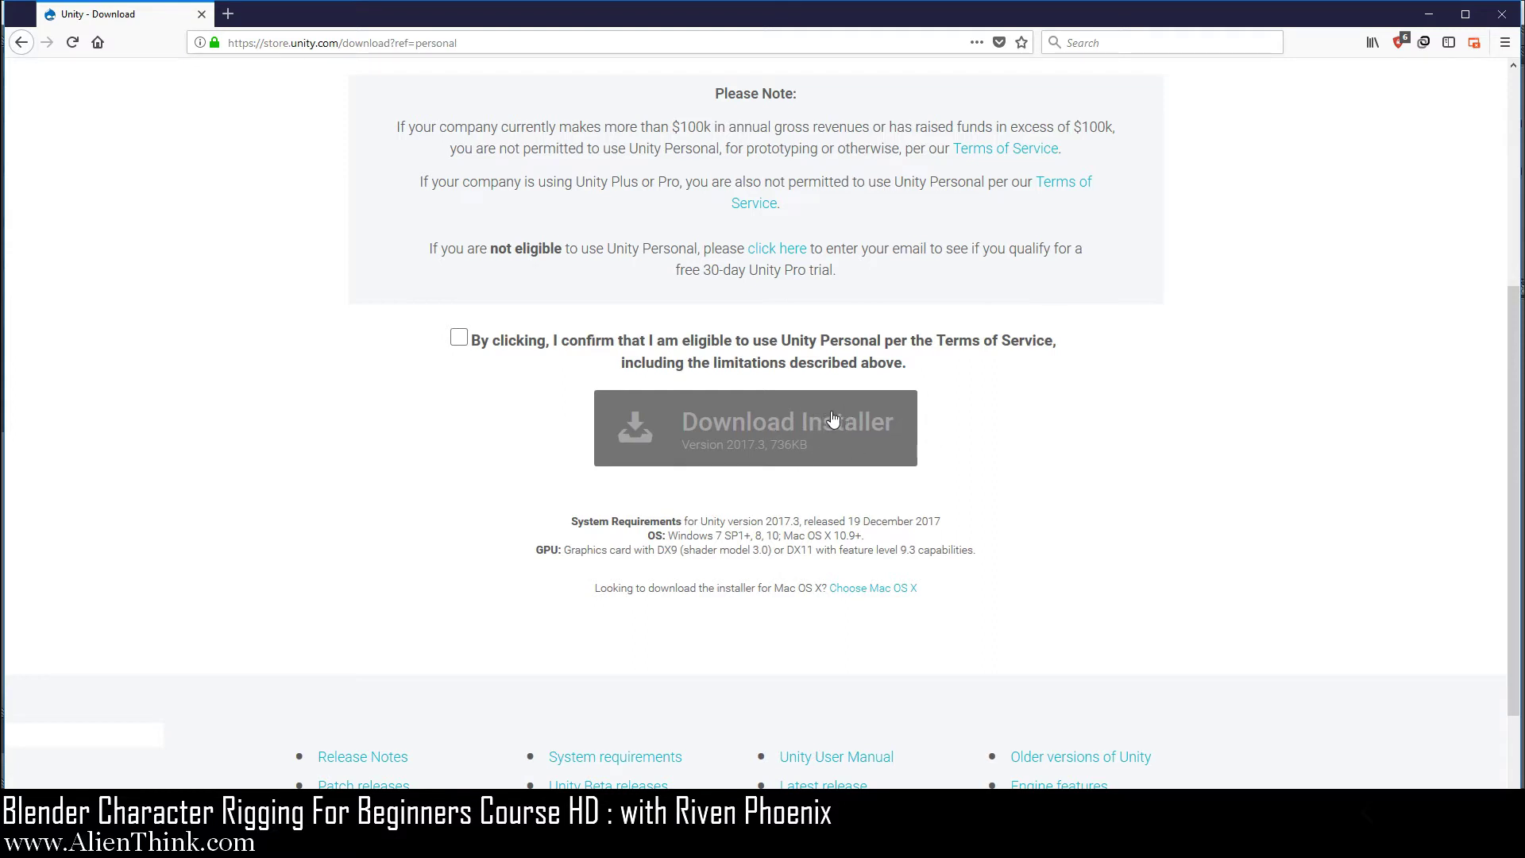
# View the Unity ID log-in and account creation options, and close them again.
pyautogui.scroll(3, 1110, 528)
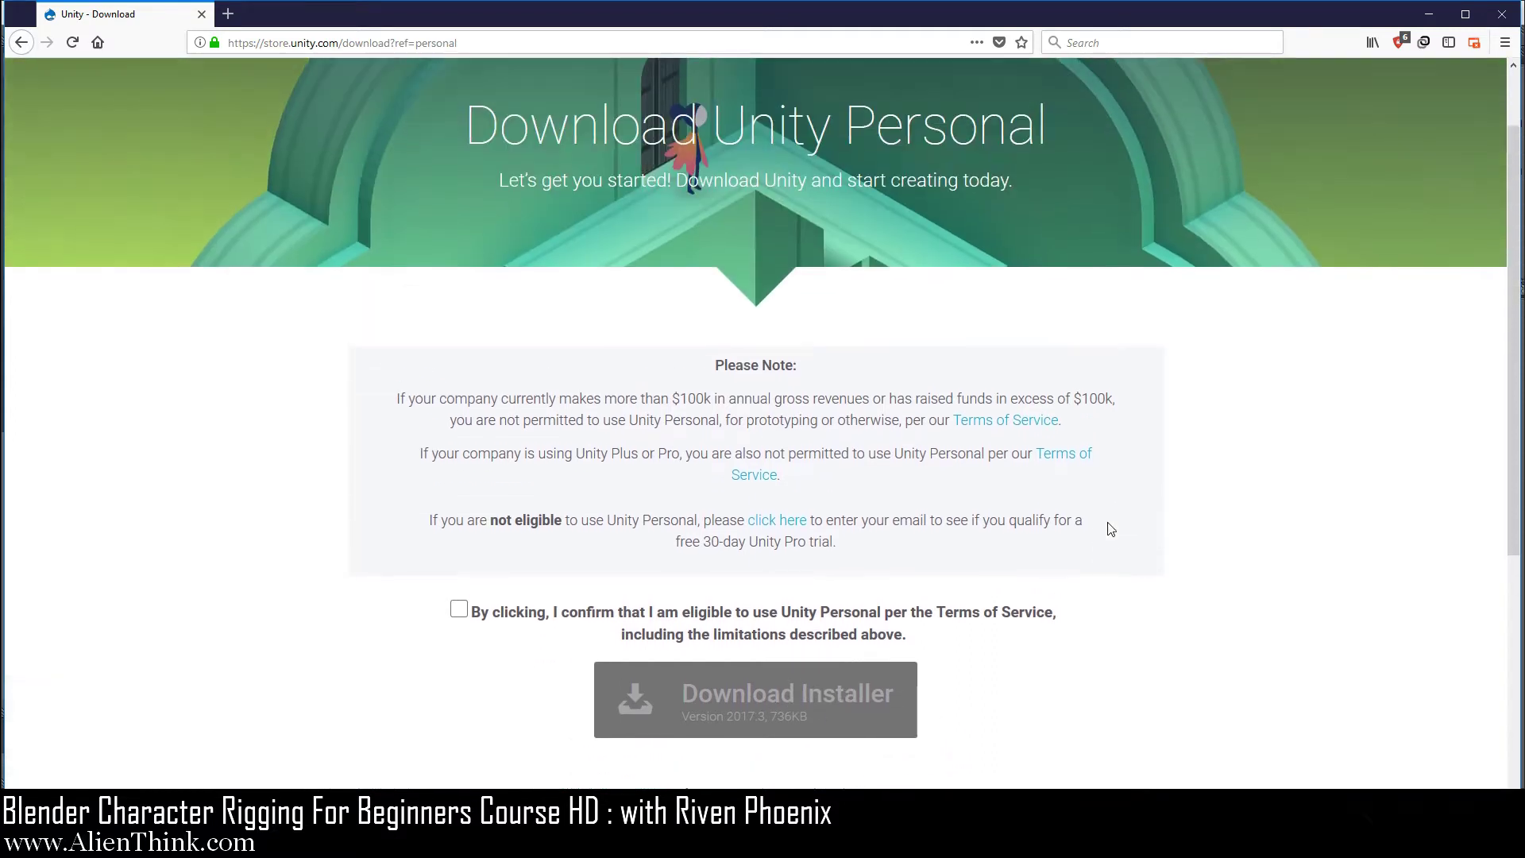
pyautogui.scroll(1, 1151, 374)
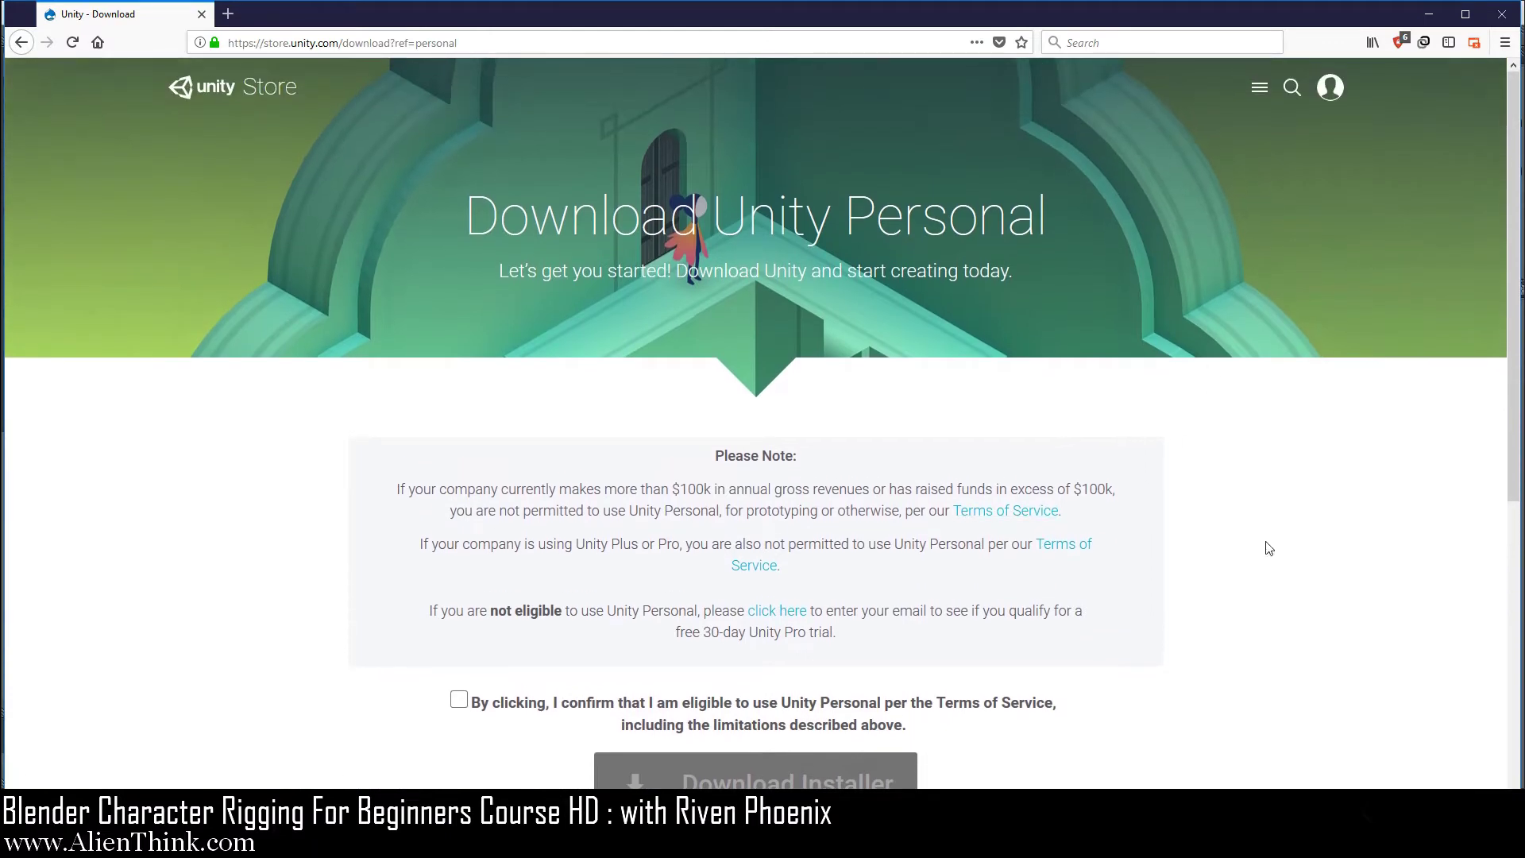
pyautogui.click(1339, 93)
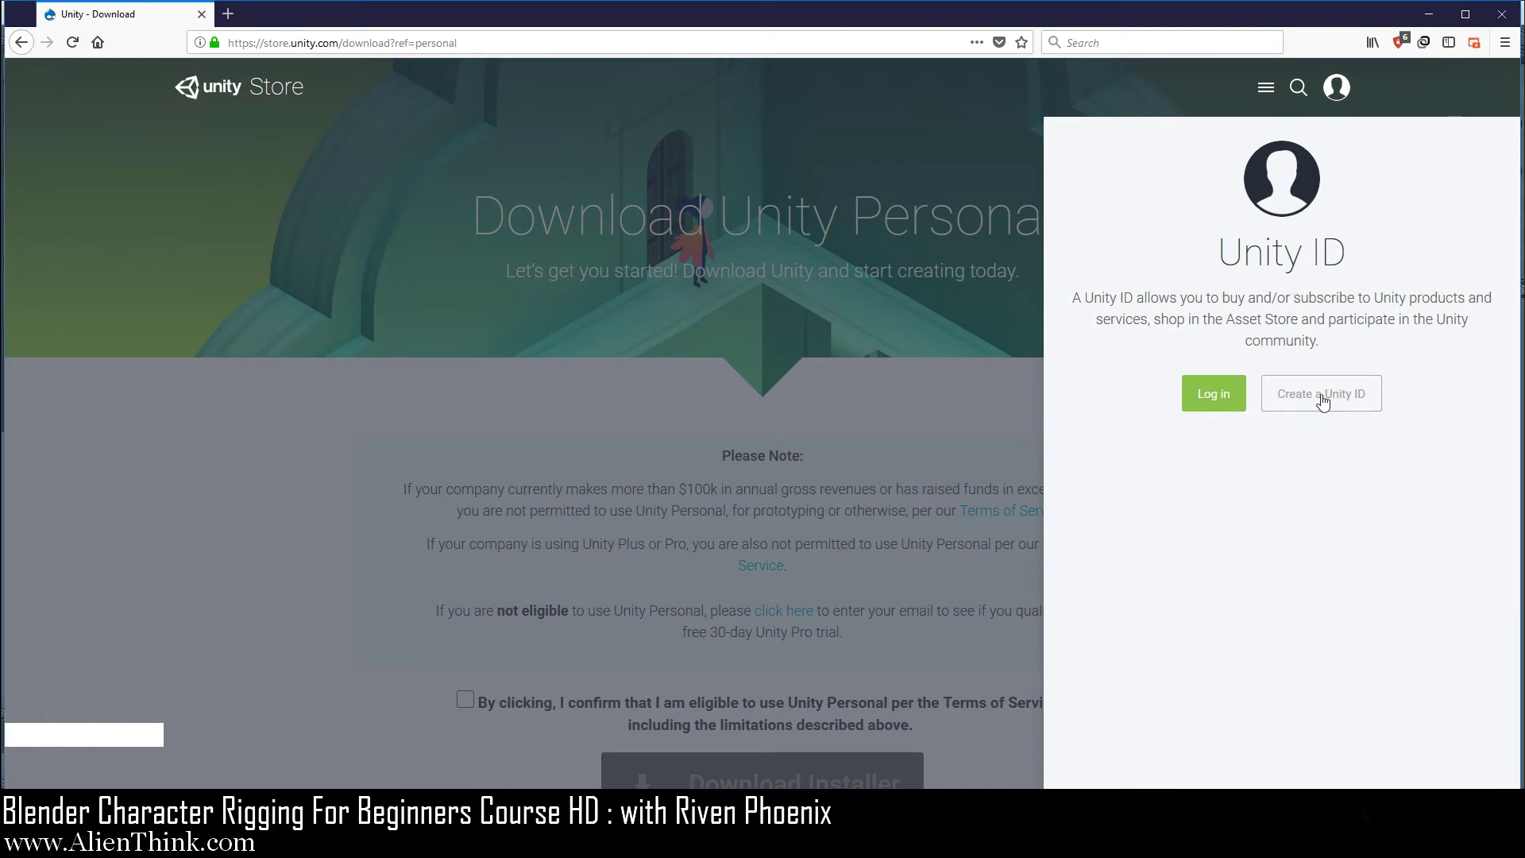
pyautogui.click(294, 534)
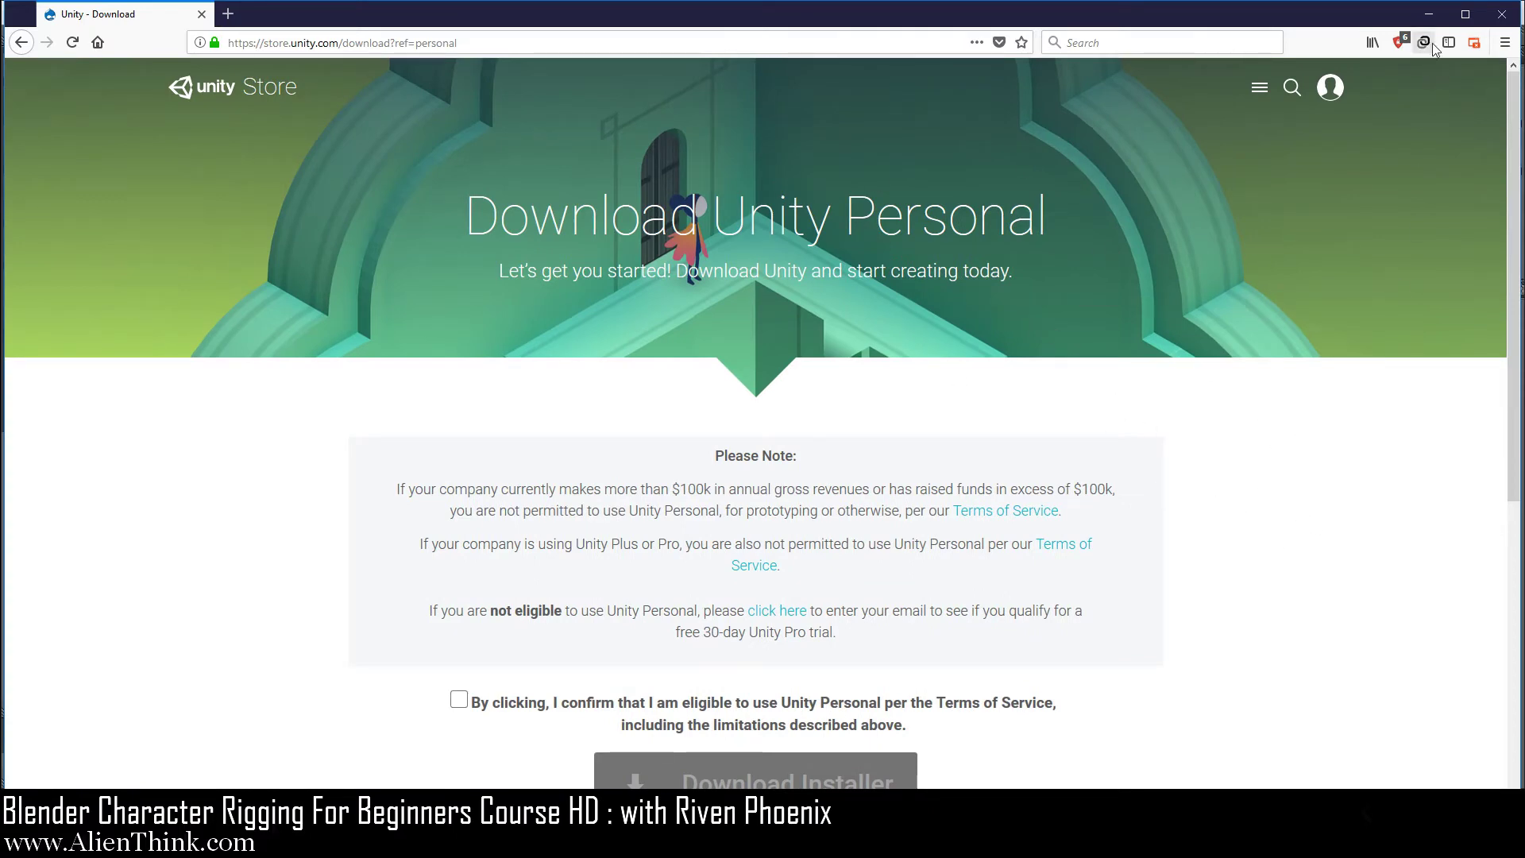
# Minimize the browser and Blender to reach the desktop and select the Unity 2017.3.0f3 shortcut.
pyautogui.click(1432, 16)
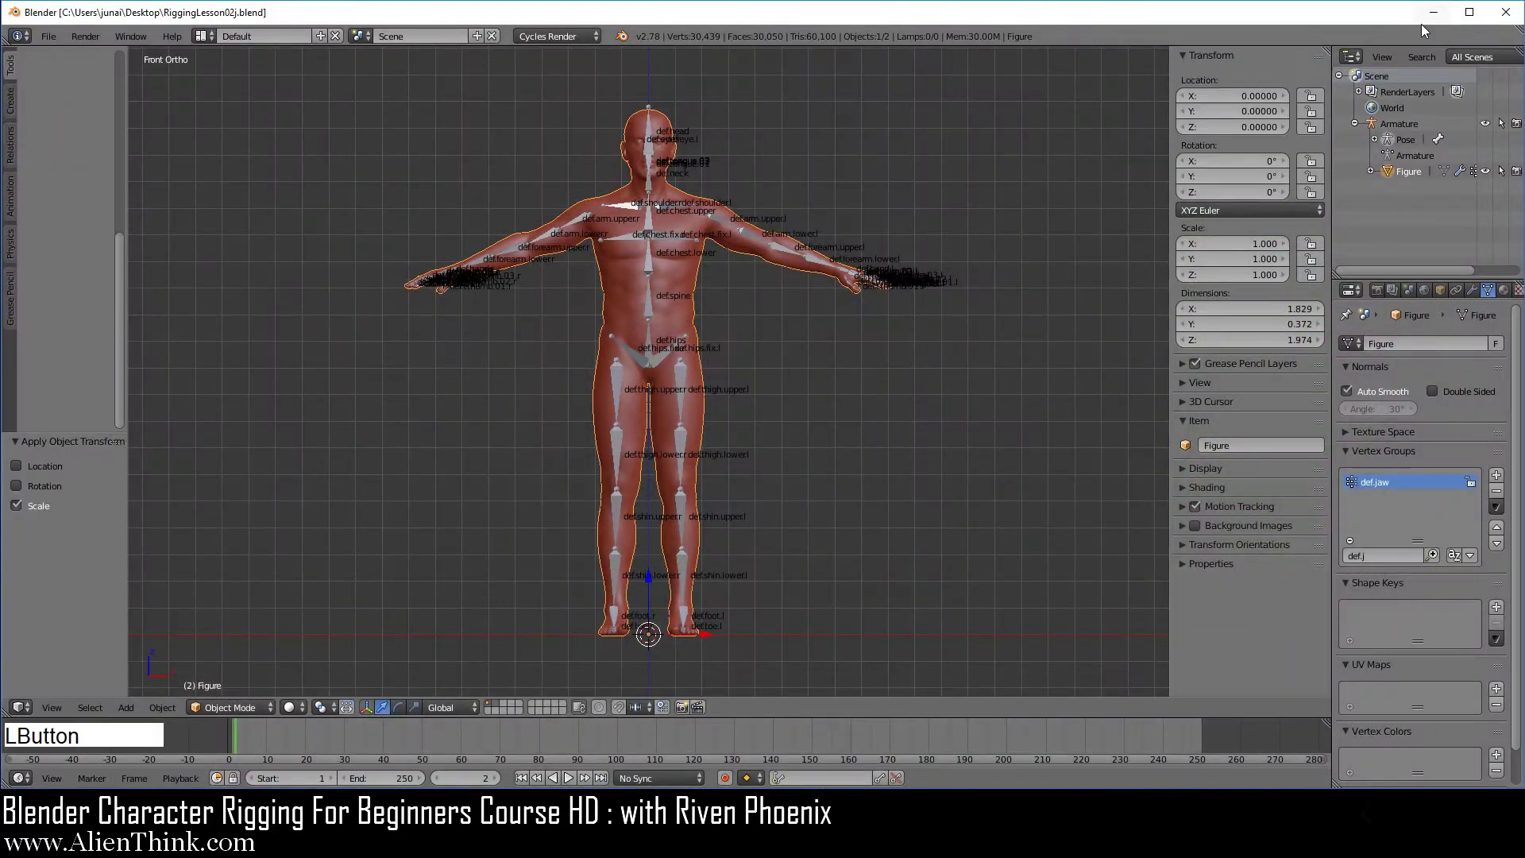
pyautogui.click(1434, 15)
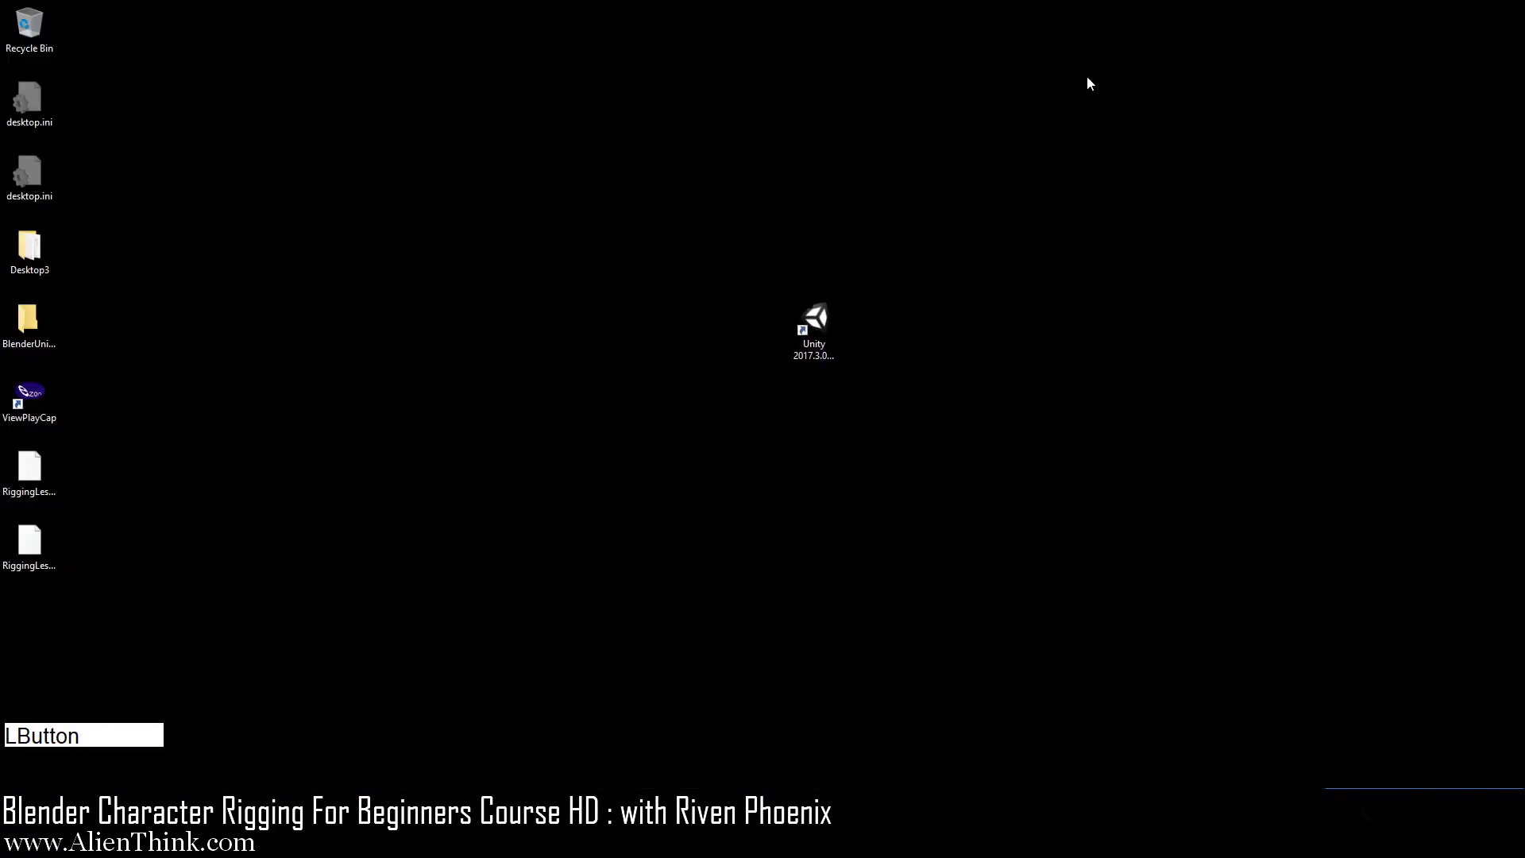
pyautogui.click(814, 326)
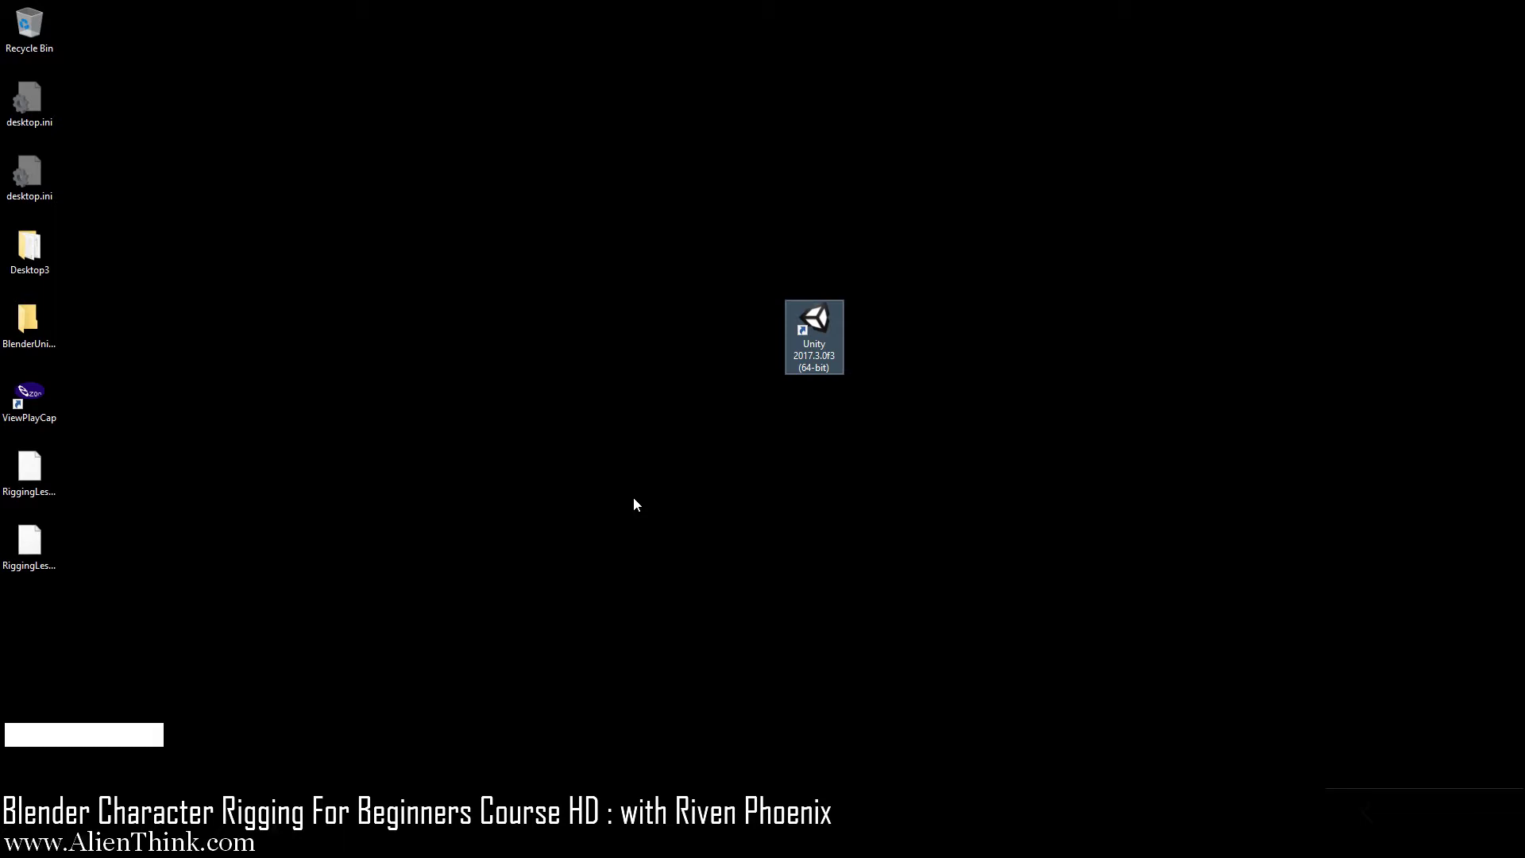
# Launch Unity 2017.3.0f3 from the desktop and start setting up a new project.
pyautogui.click(821, 320)
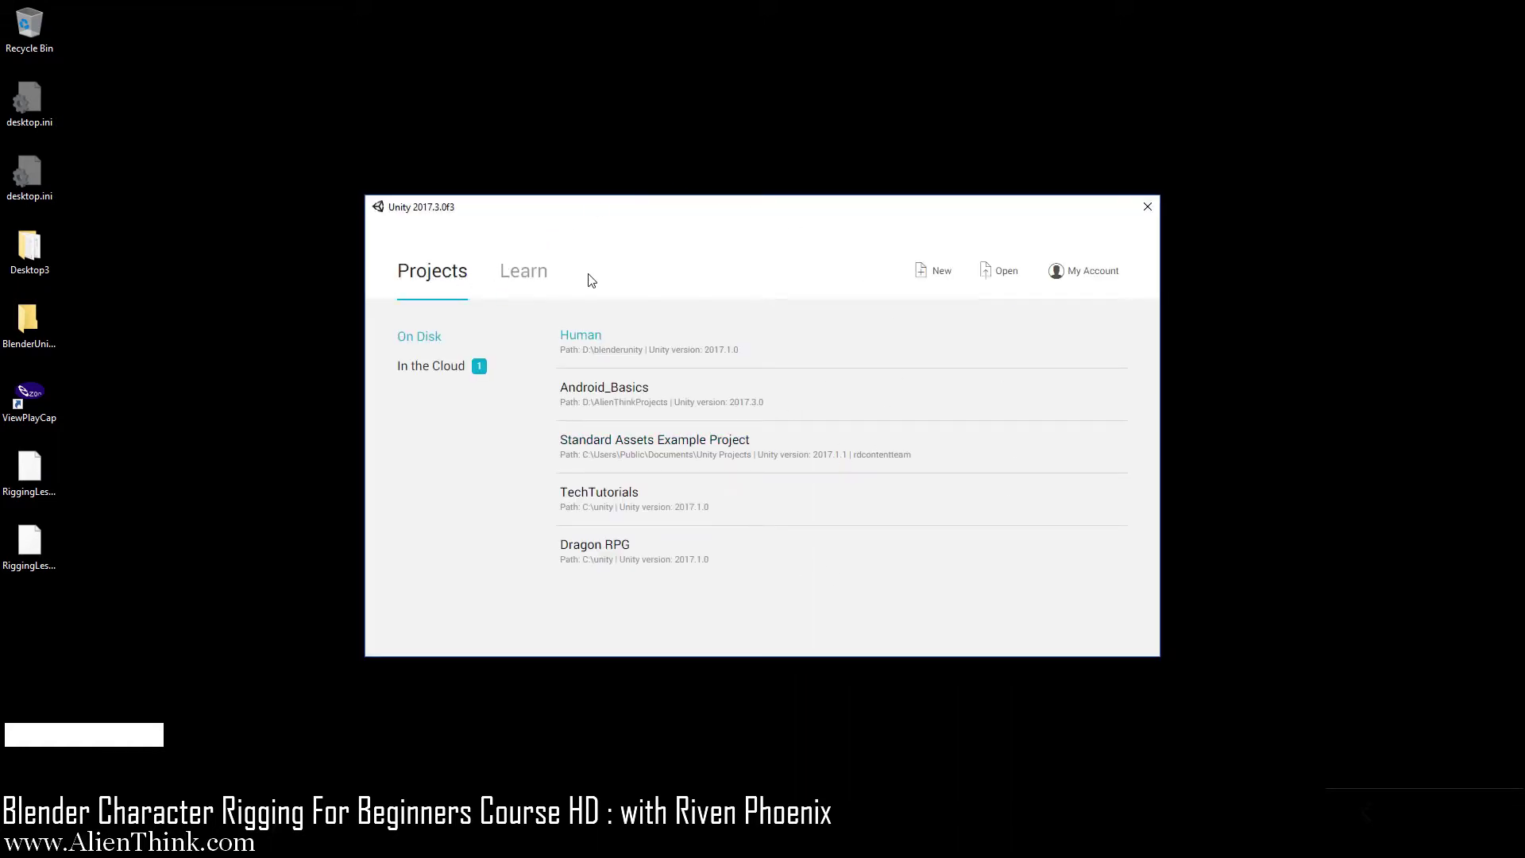
pyautogui.click(444, 280)
pyautogui.click(941, 274)
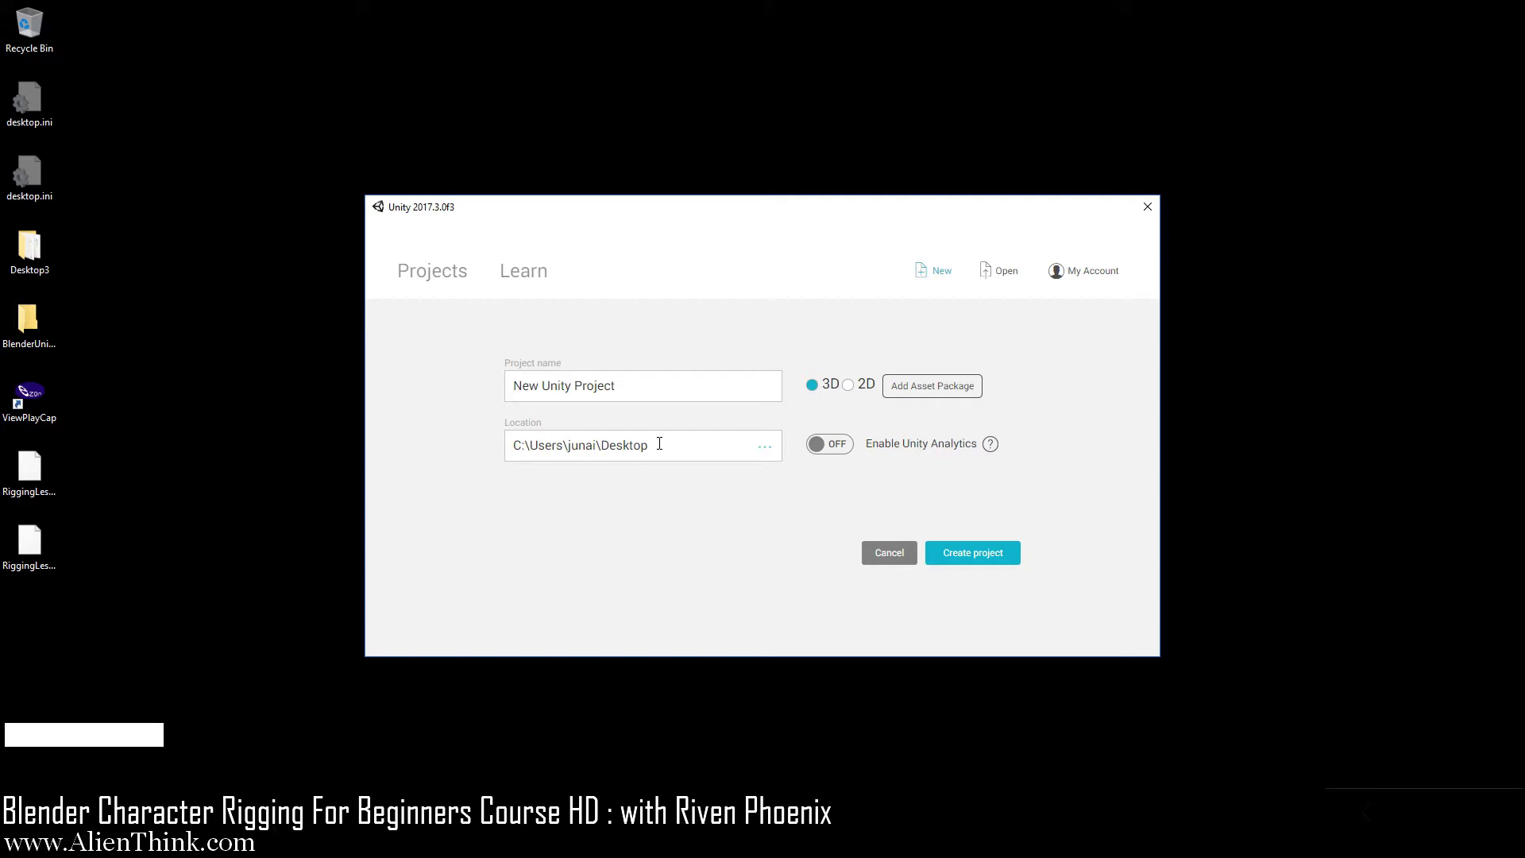
# Create a 3D project named BlenderTest, located in the BlenderUnityTest folder on the Desktop.
pyautogui.click(29, 321)
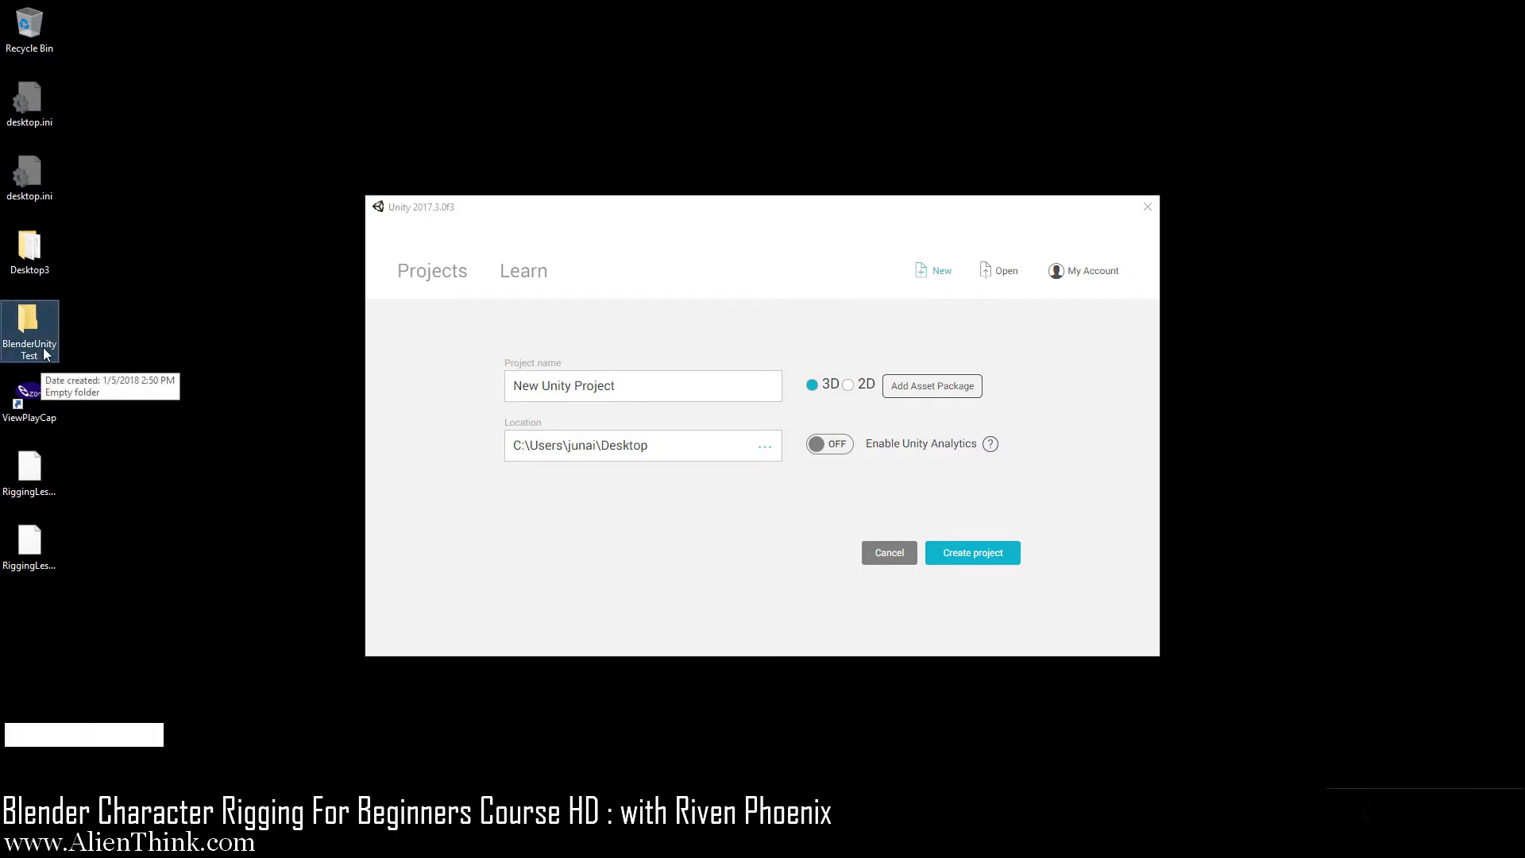
pyautogui.click(765, 448)
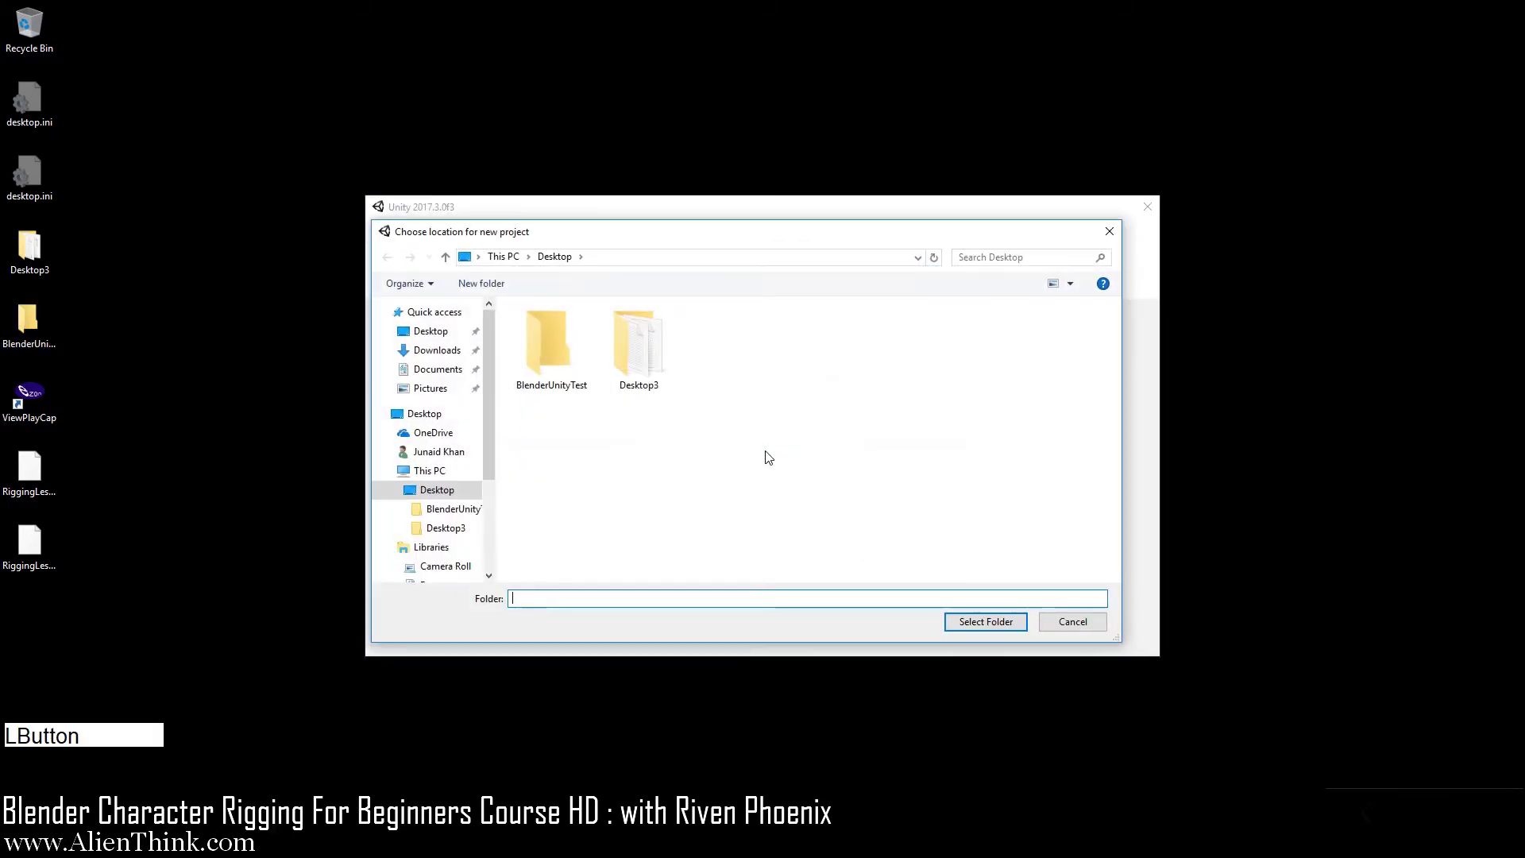
pyautogui.doubleClick(548, 349)
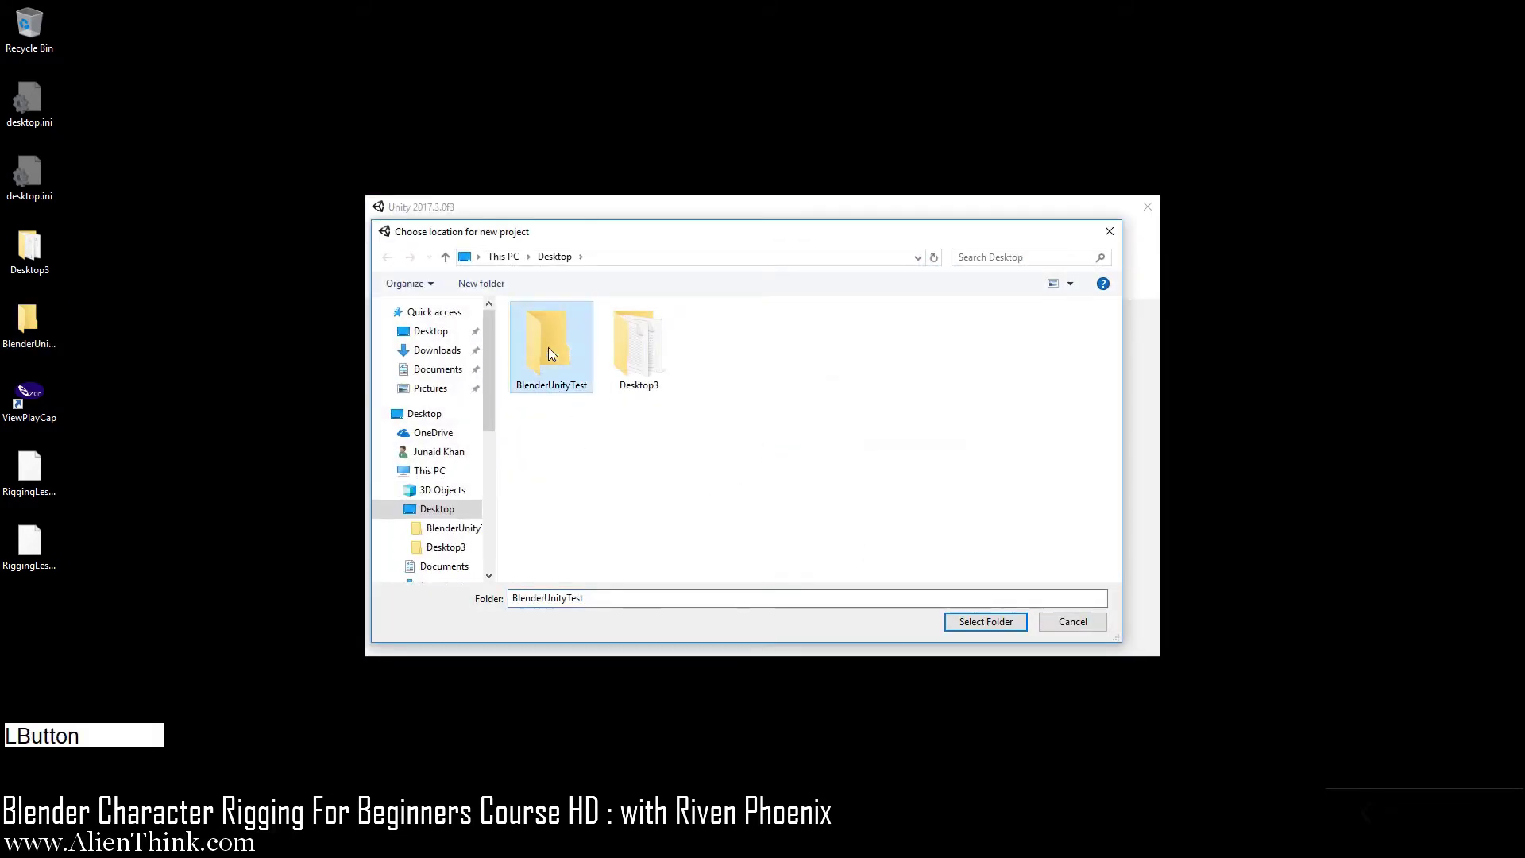
pyautogui.click(985, 621)
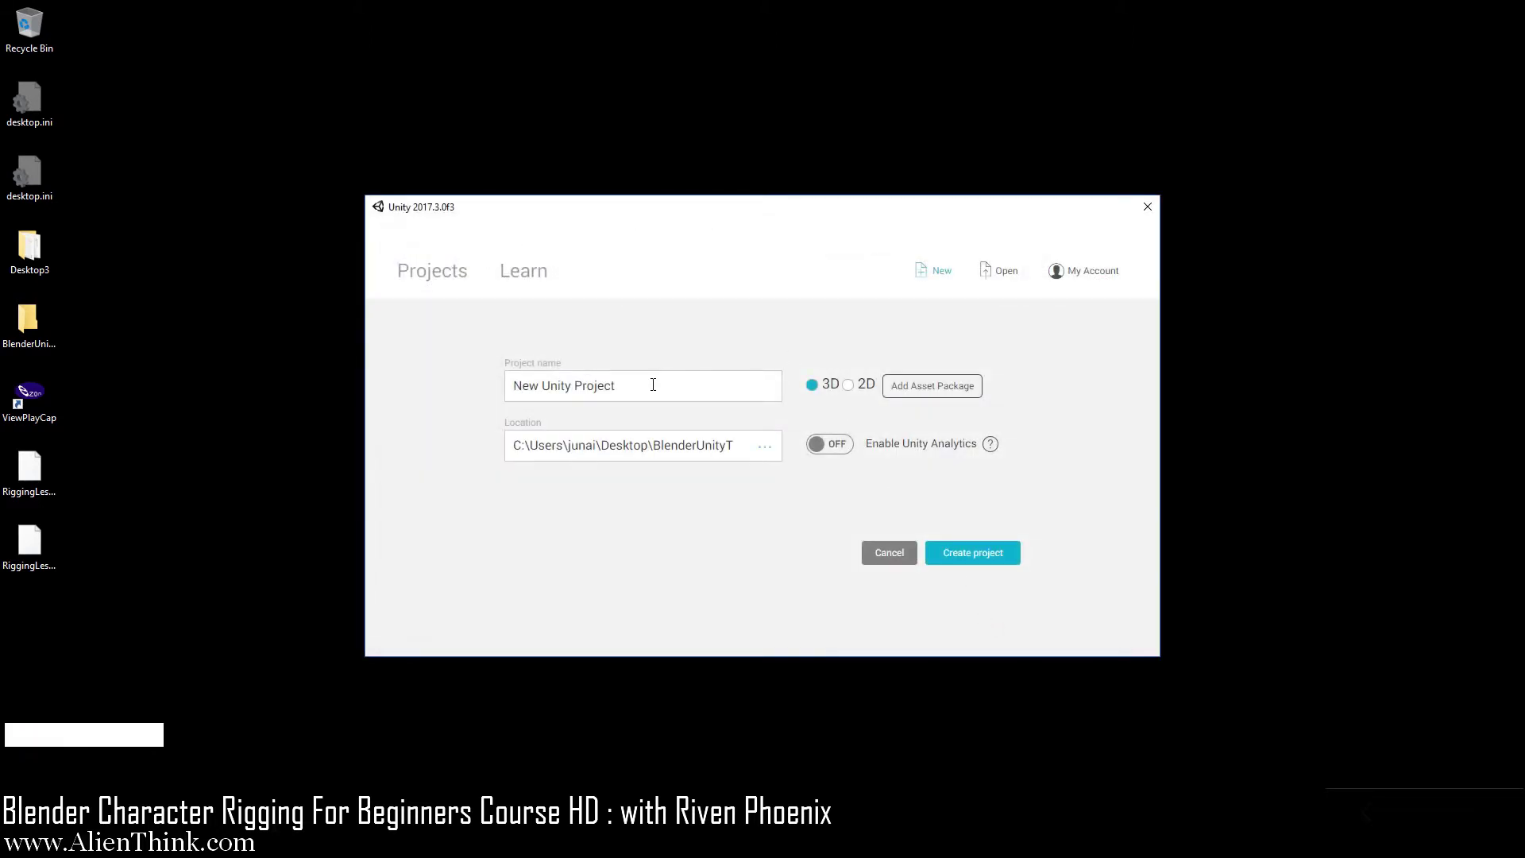
pyautogui.moveTo(653, 386); pyautogui.dragTo(490, 386)
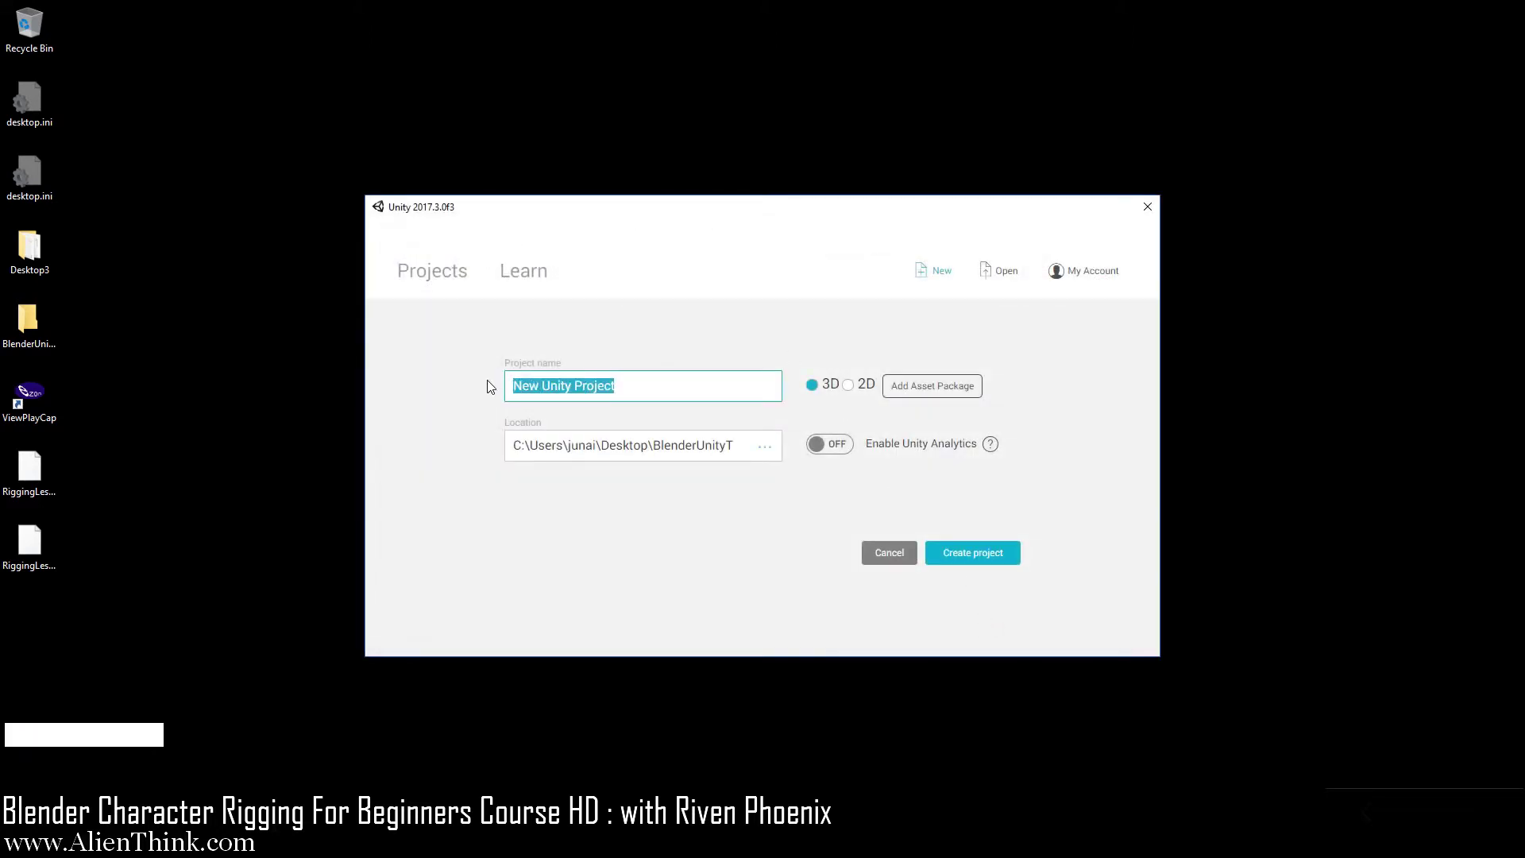
pyautogui.write('B')
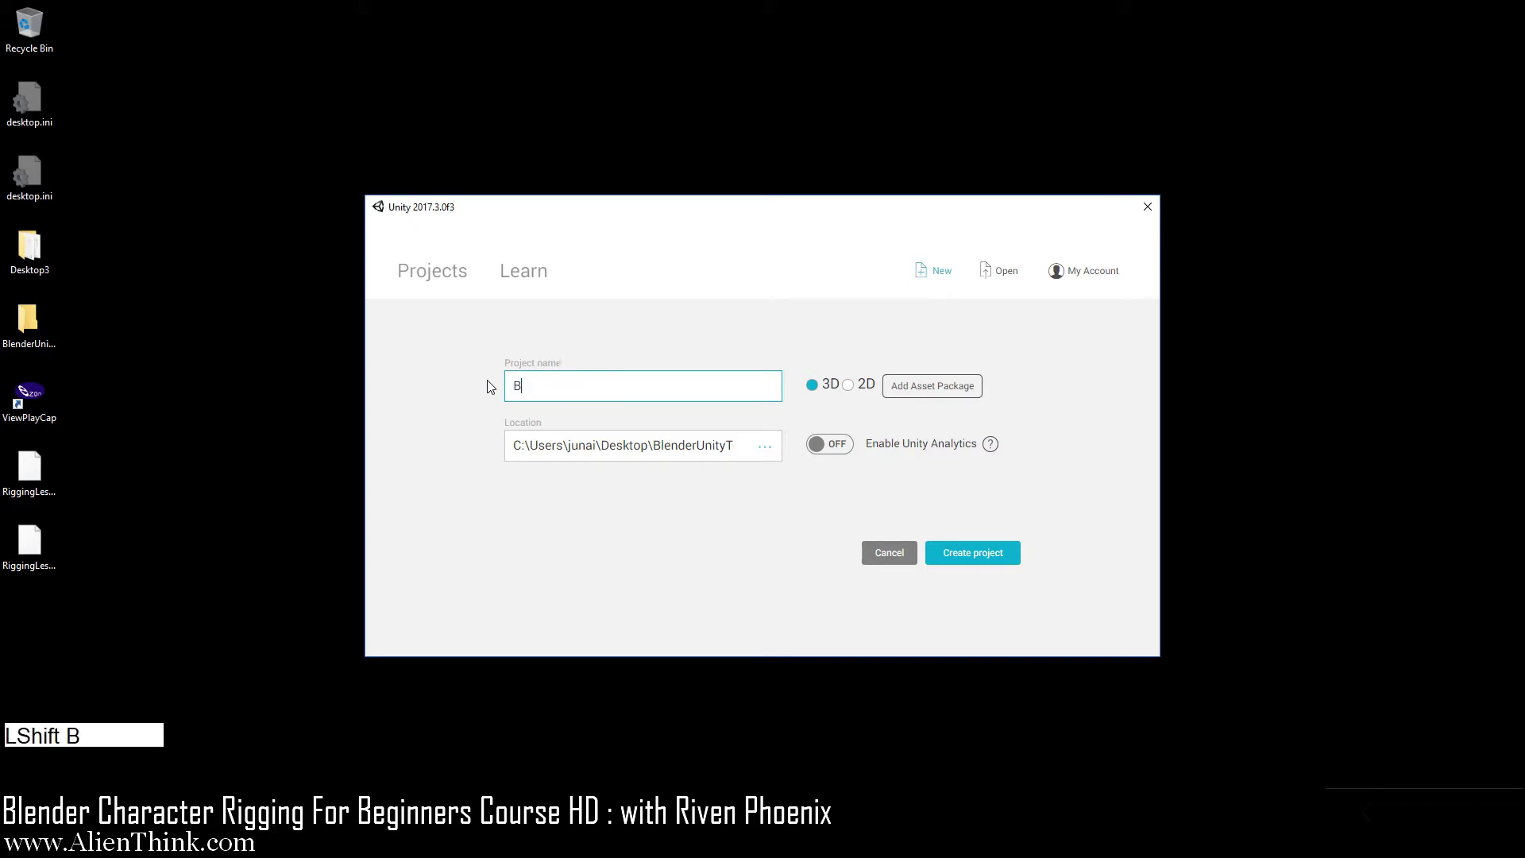
pyautogui.write('lenderTest')
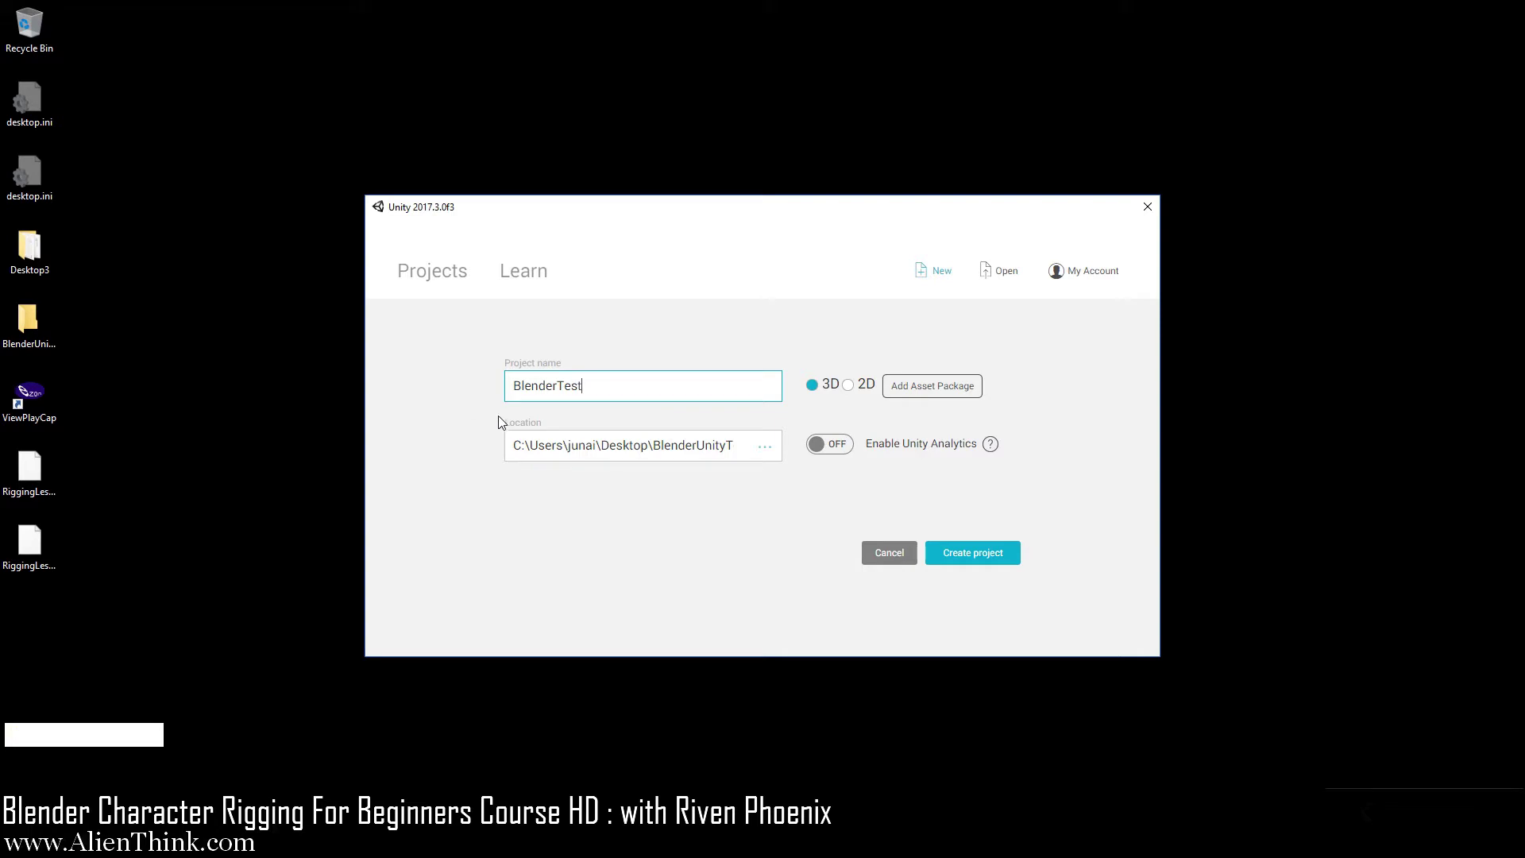
pyautogui.click(981, 554)
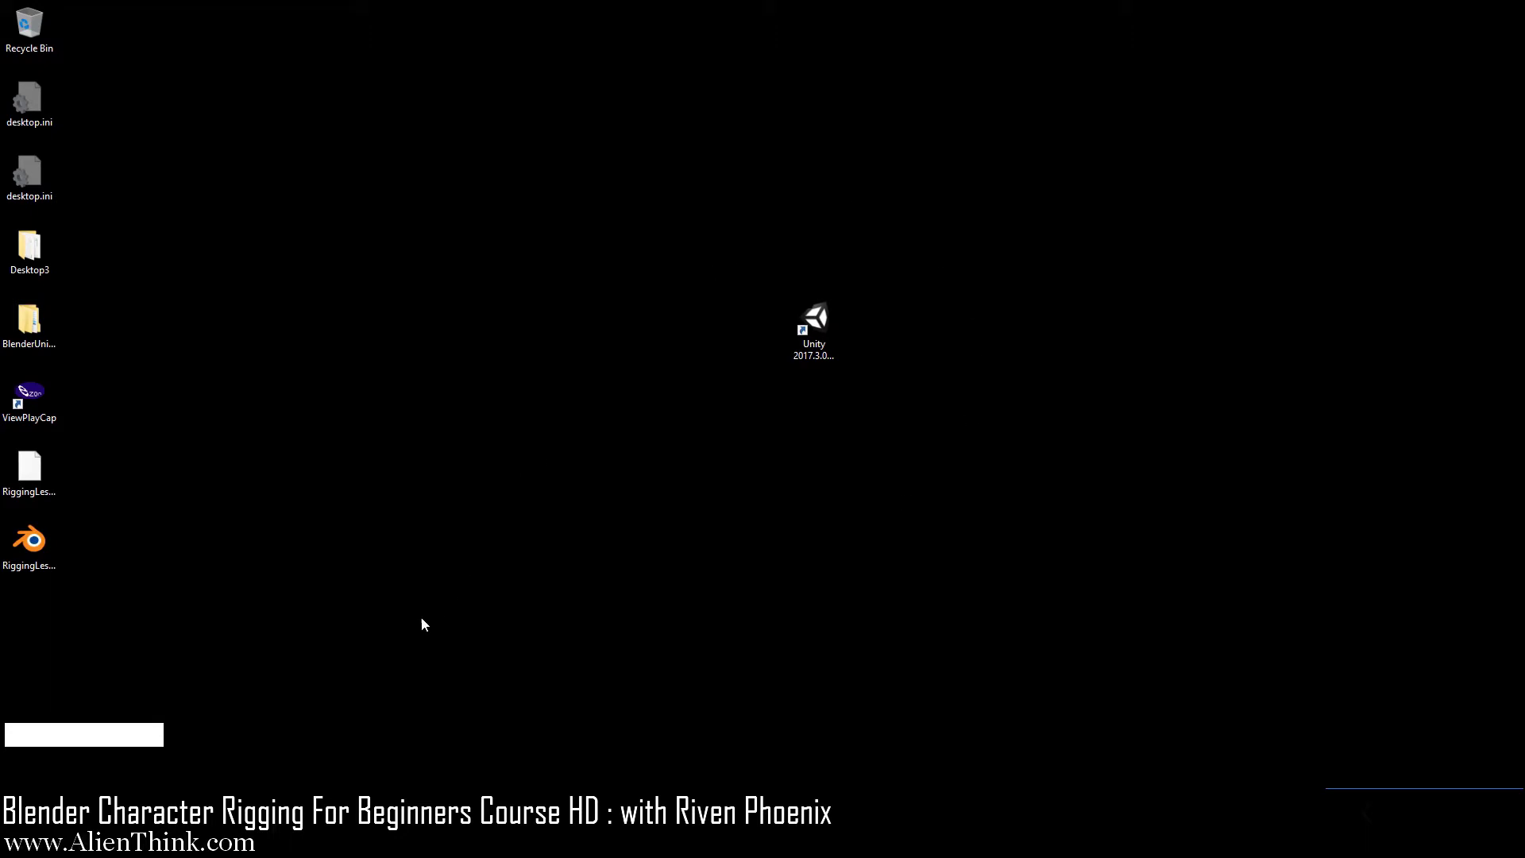
# Switch to File Explorer, examine the BlenderTest project folder and its Assets folder, and minimize the window.
pyautogui.click(308, 842)
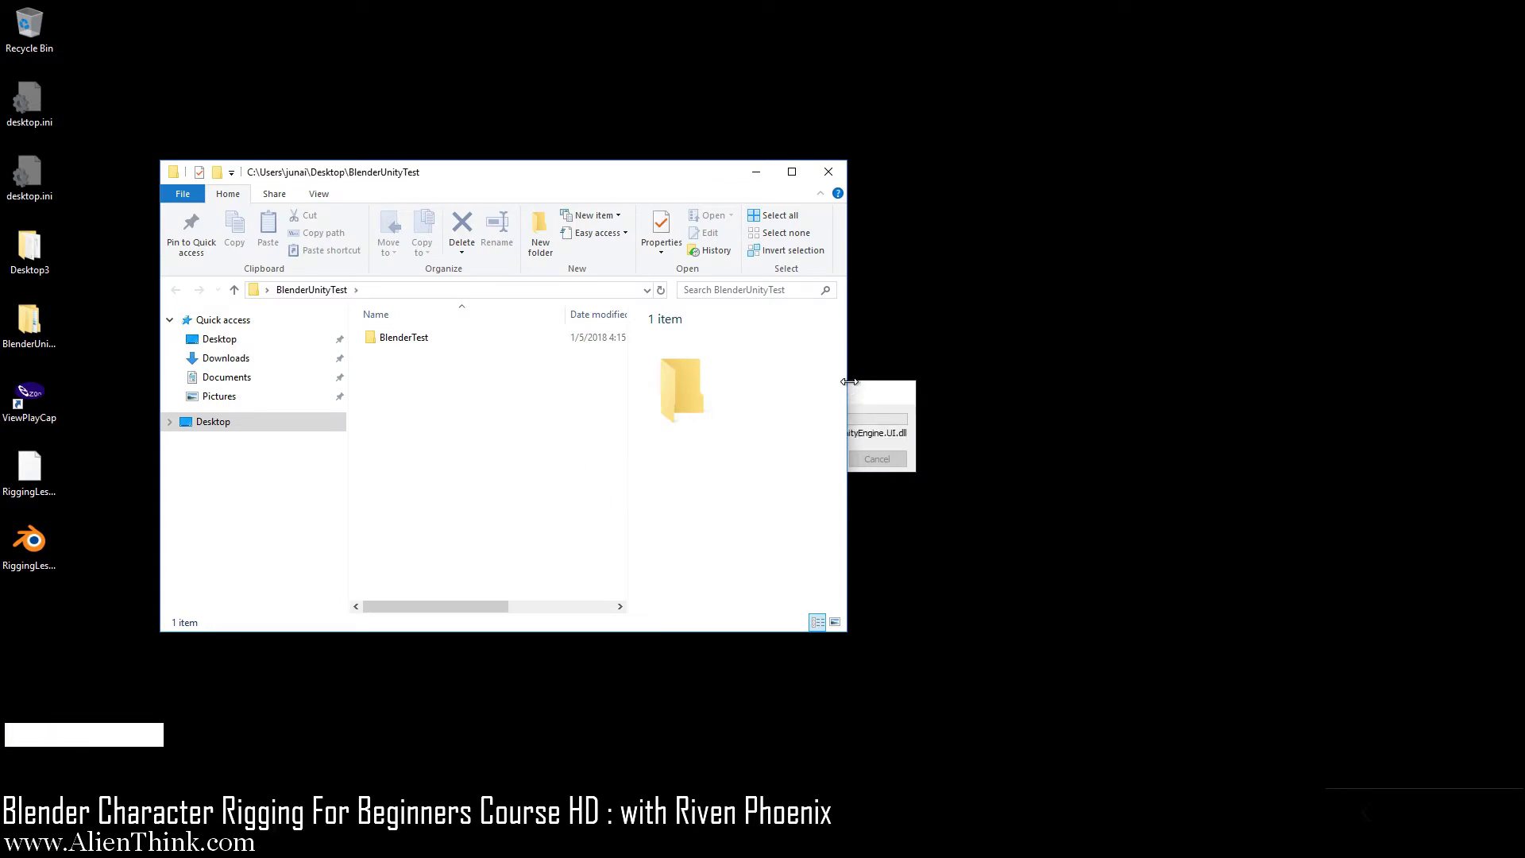
pyautogui.moveTo(846, 372); pyautogui.dragTo(664, 372)
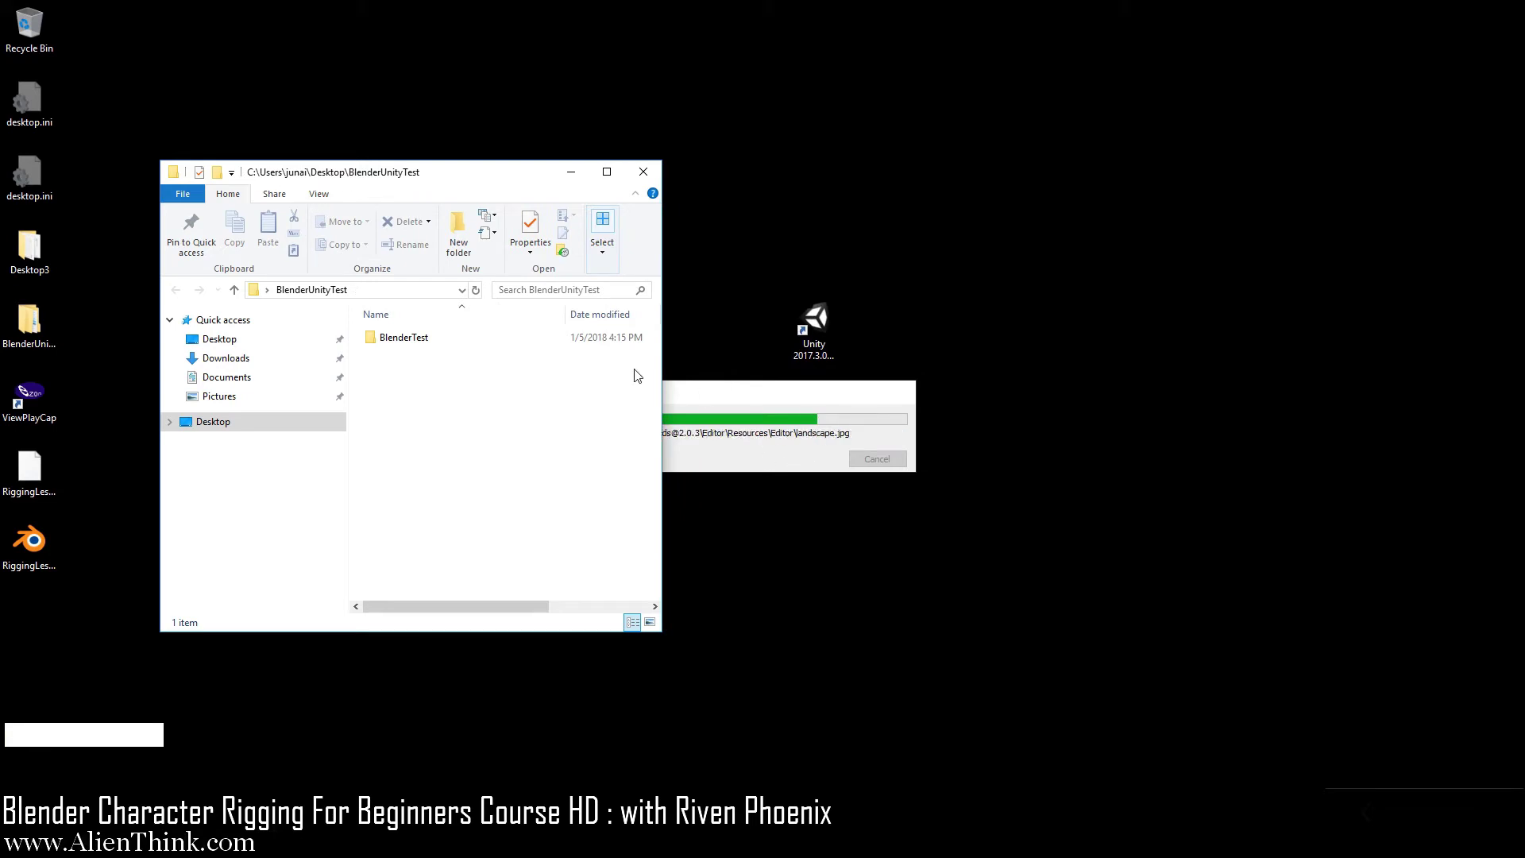
pyautogui.doubleClick(416, 338)
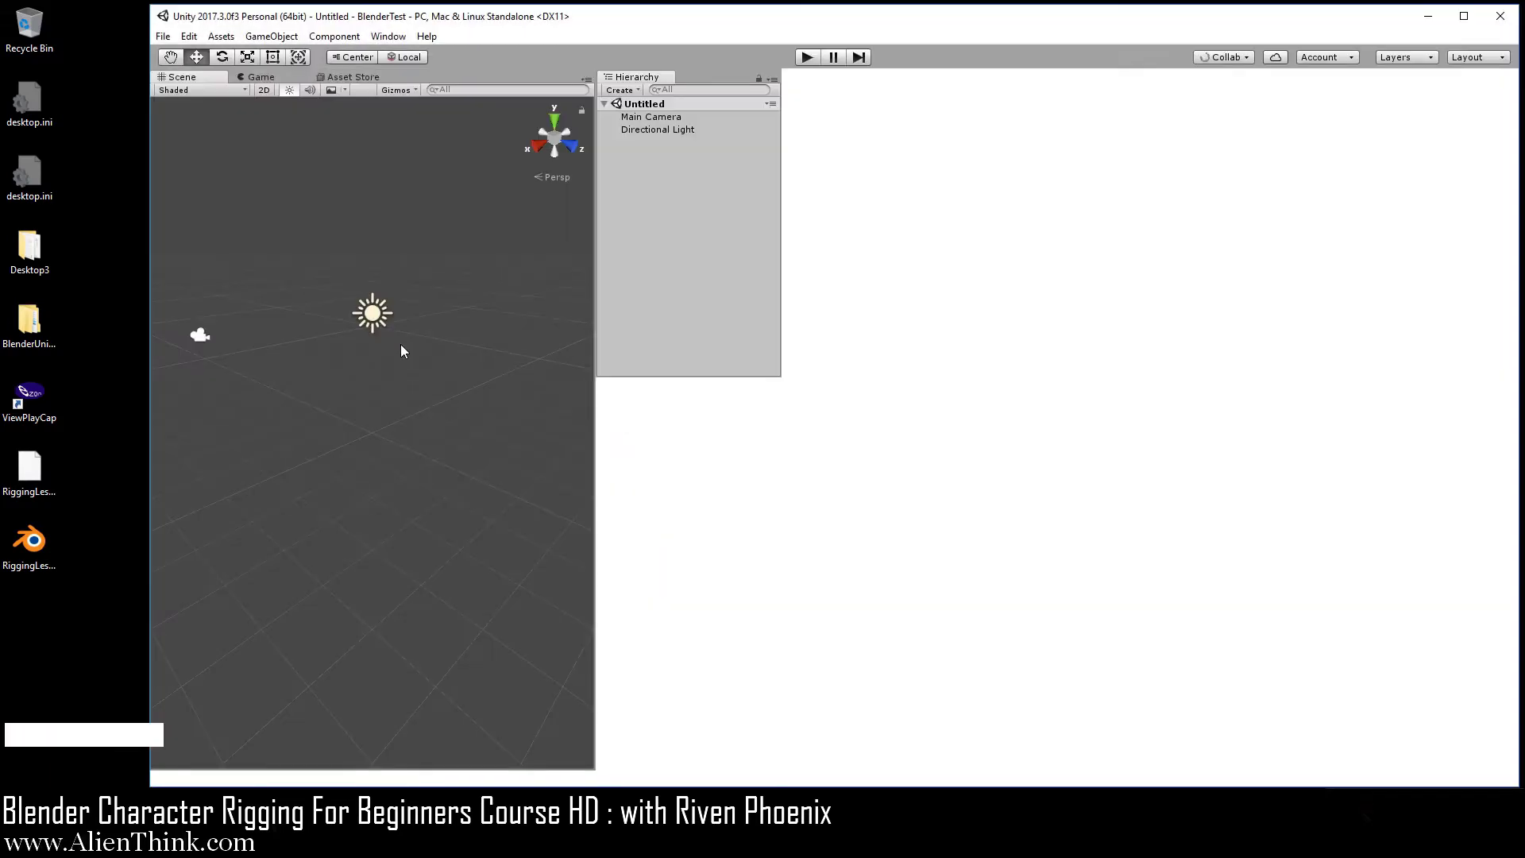
pyautogui.hotkey('alt', 'Tab')
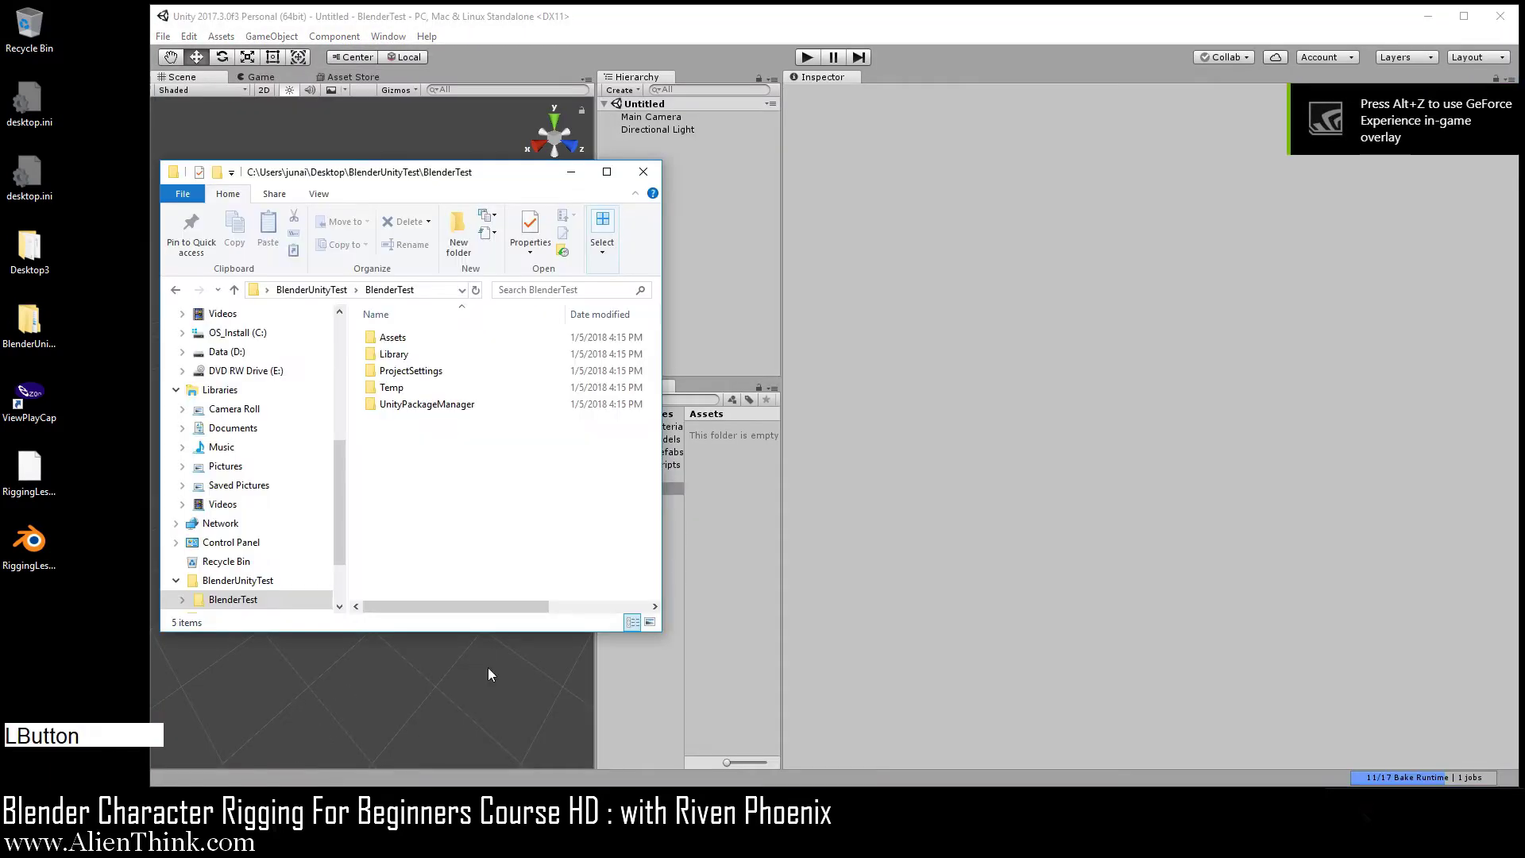
pyautogui.doubleClick(397, 338)
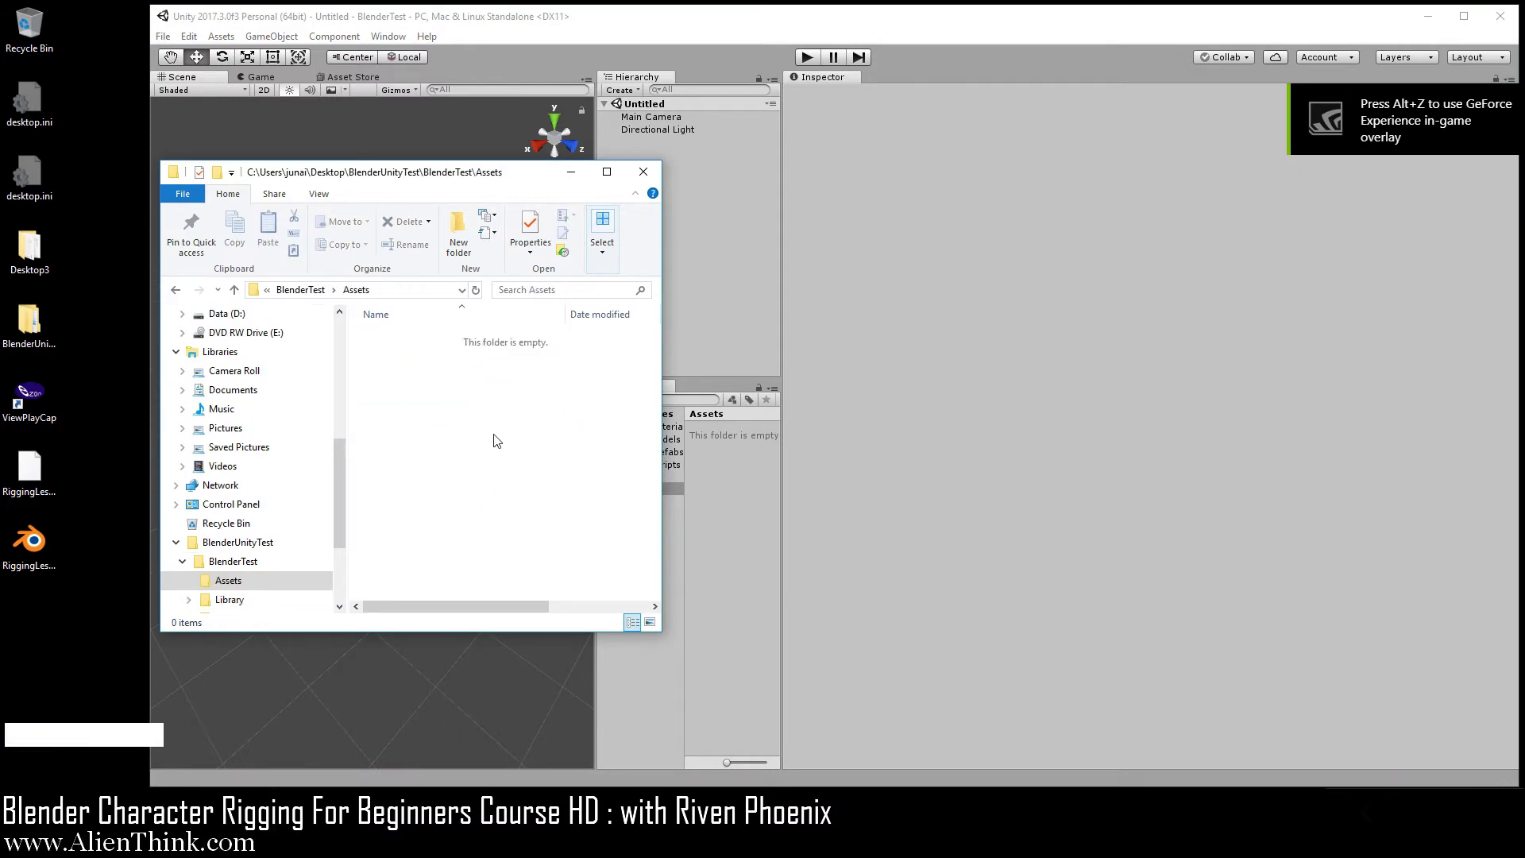
pyautogui.click(176, 290)
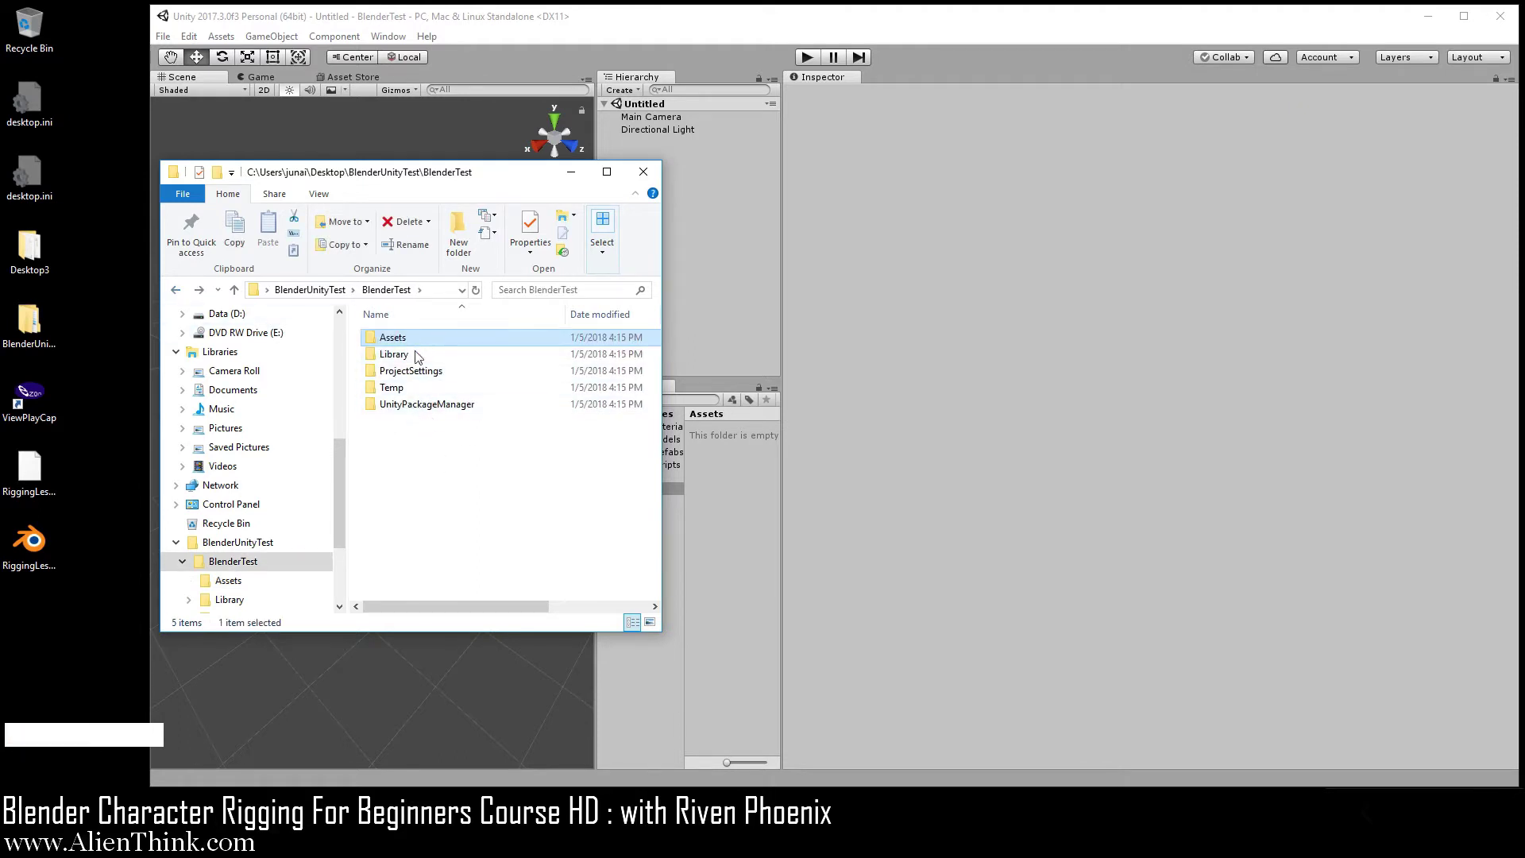
pyautogui.click(571, 172)
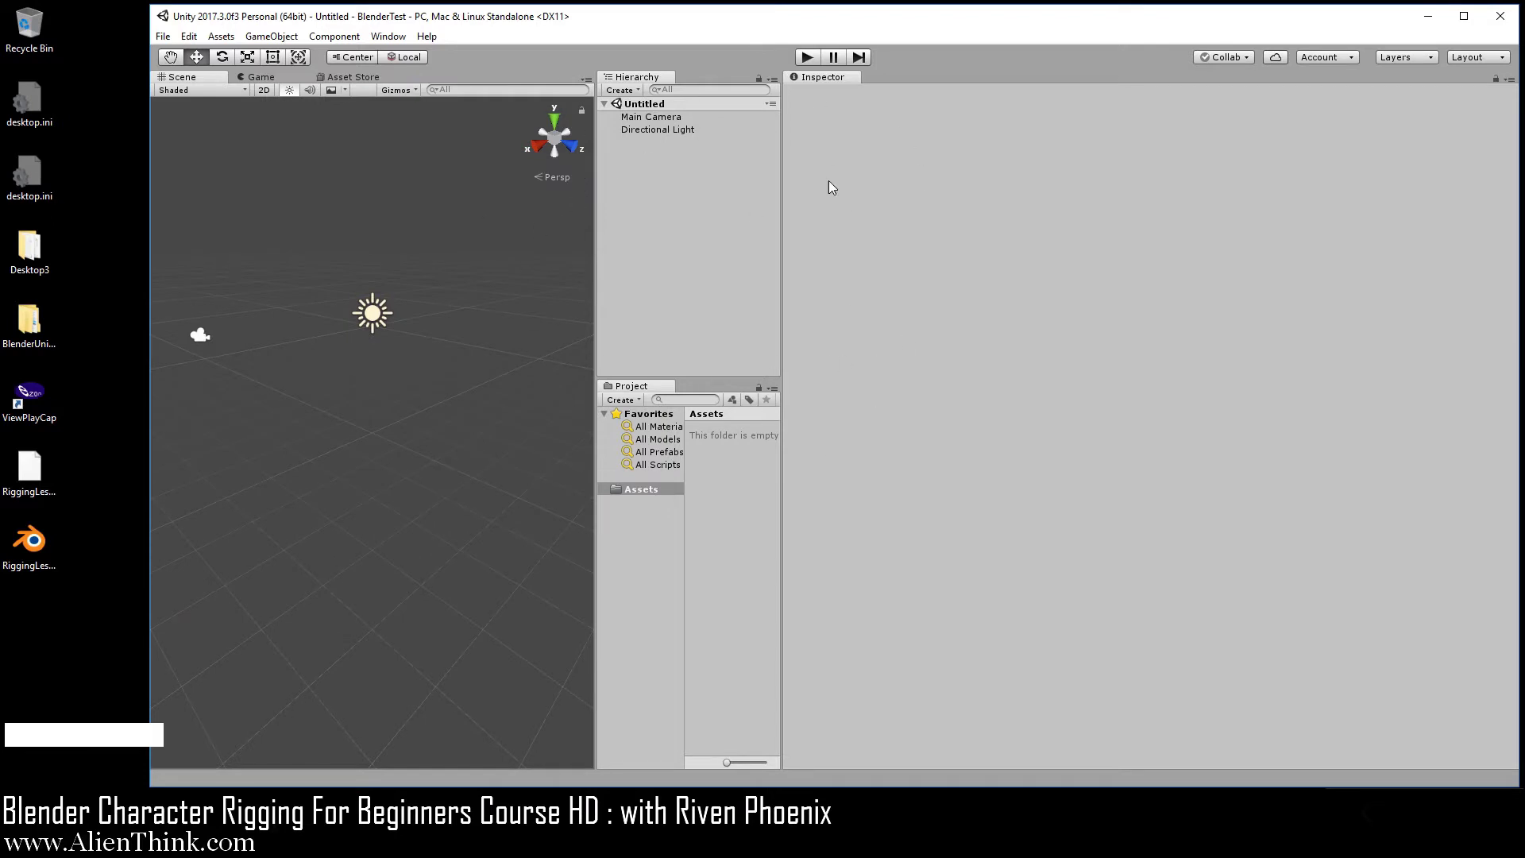
# Switch the editor to the Tall layout, and import the desktop's RiggingLesson02j Blender file into Assets, shown as a compact list.
pyautogui.click(1474, 59)
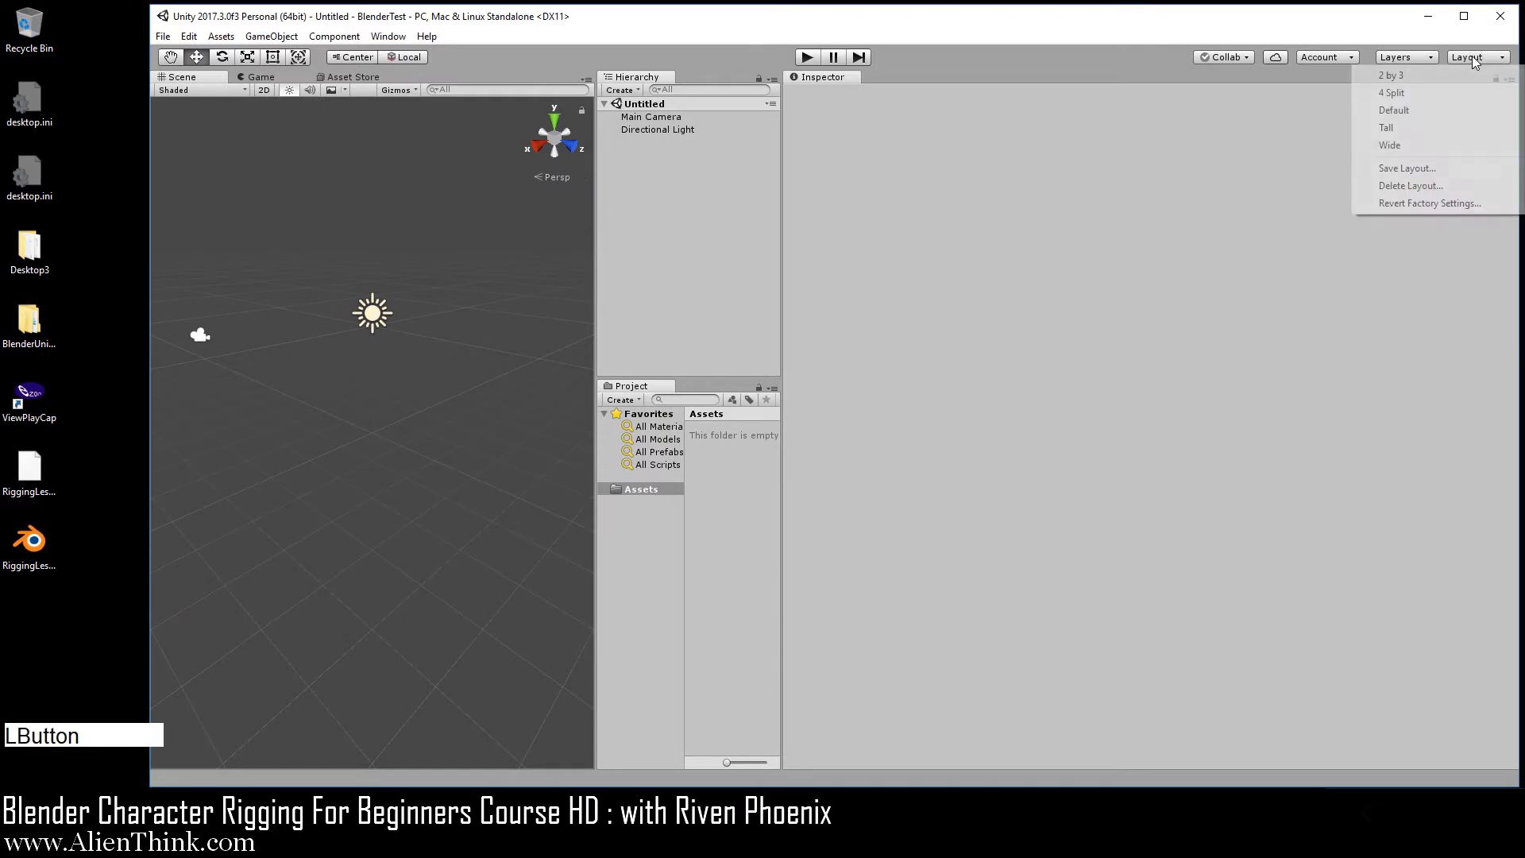
pyautogui.click(1422, 129)
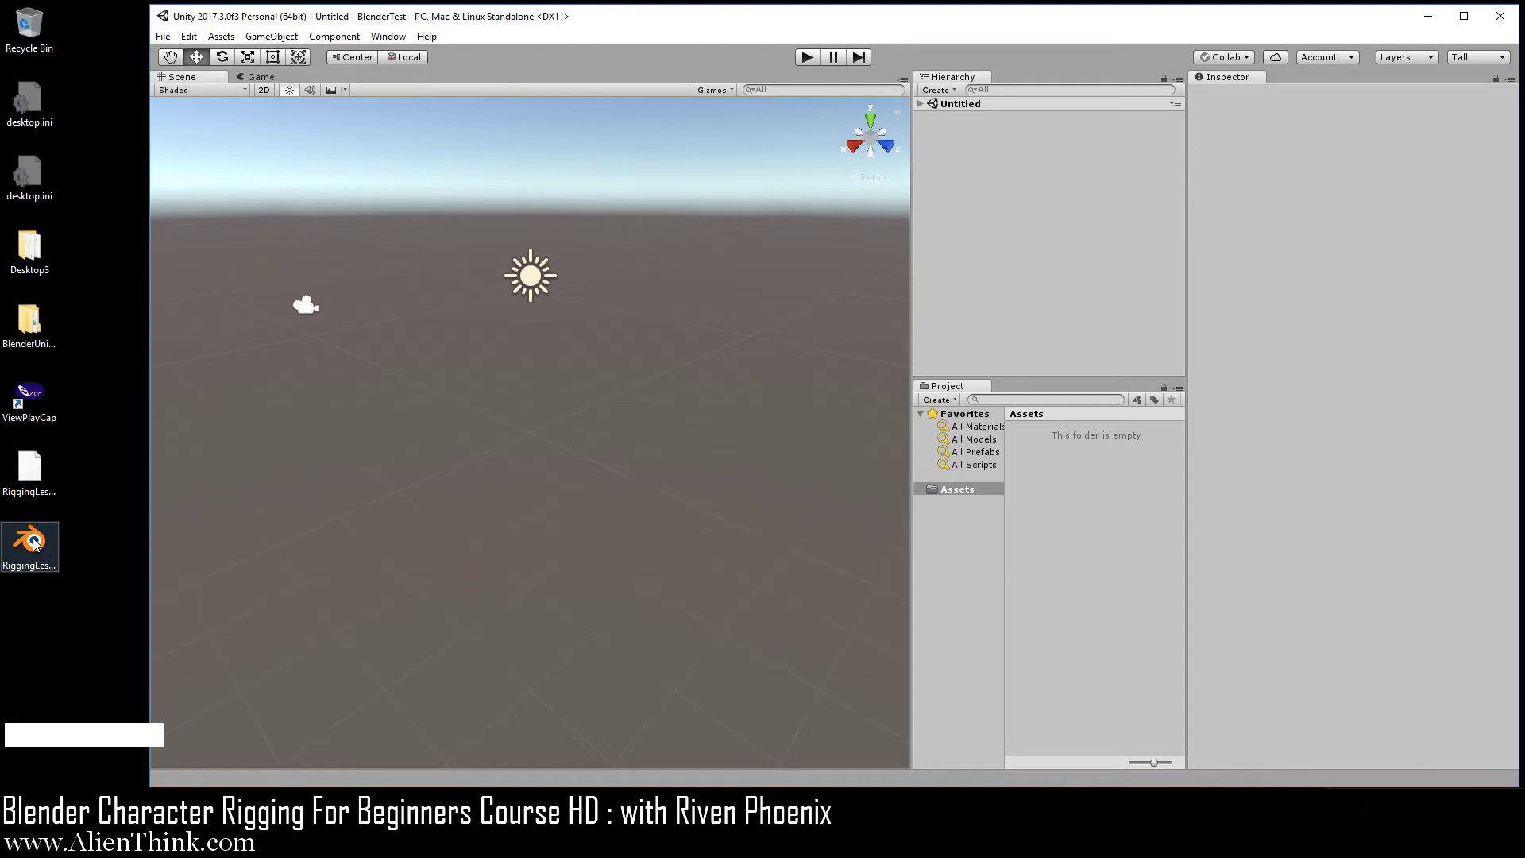
pyautogui.moveTo(35, 545); pyautogui.dragTo(1058, 512)
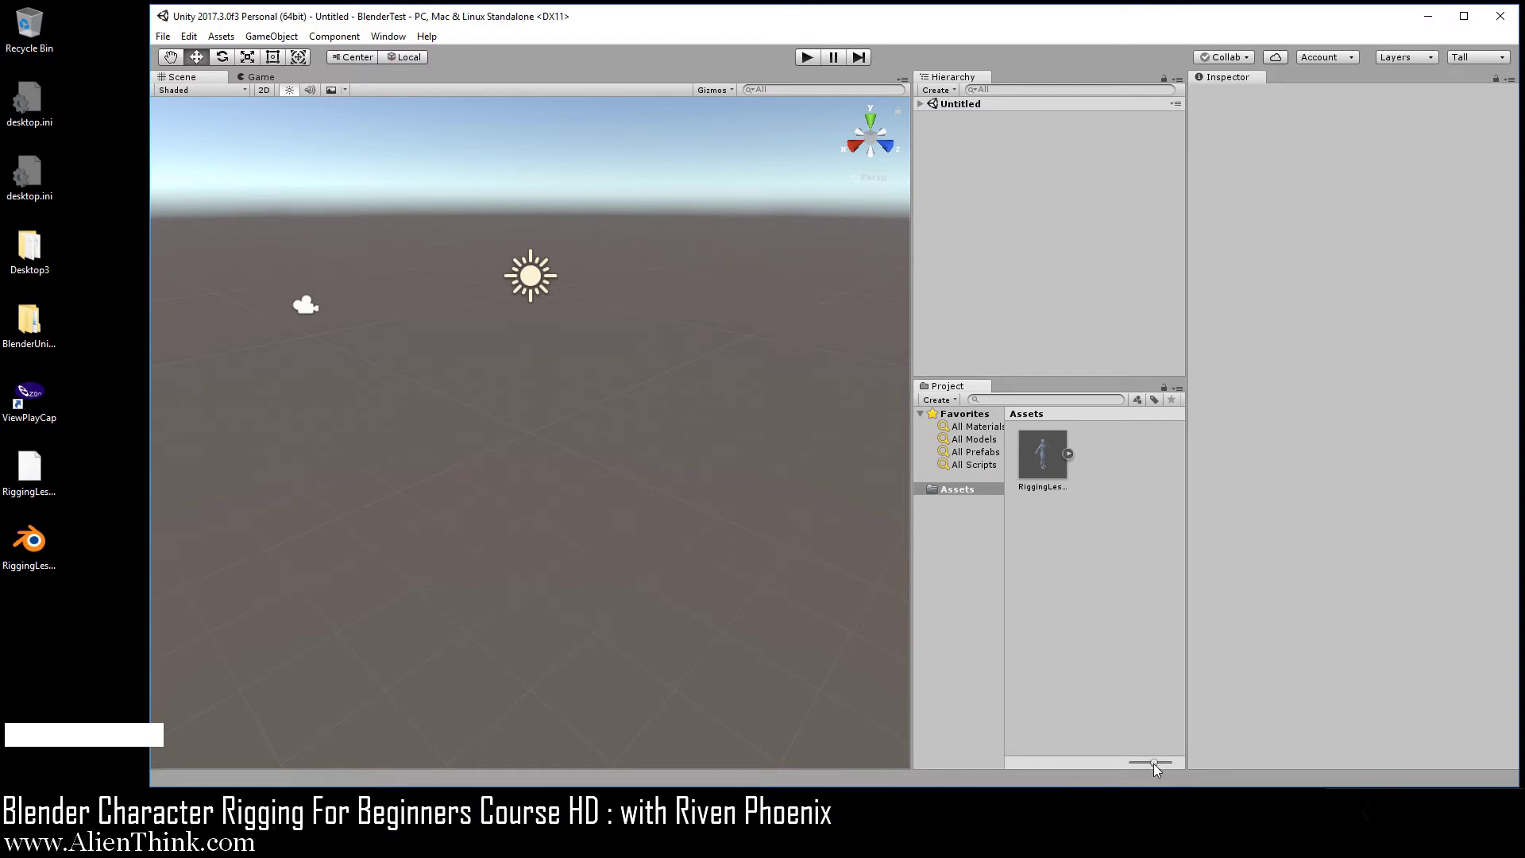
pyautogui.moveTo(1153, 783); pyautogui.dragTo(1113, 702)
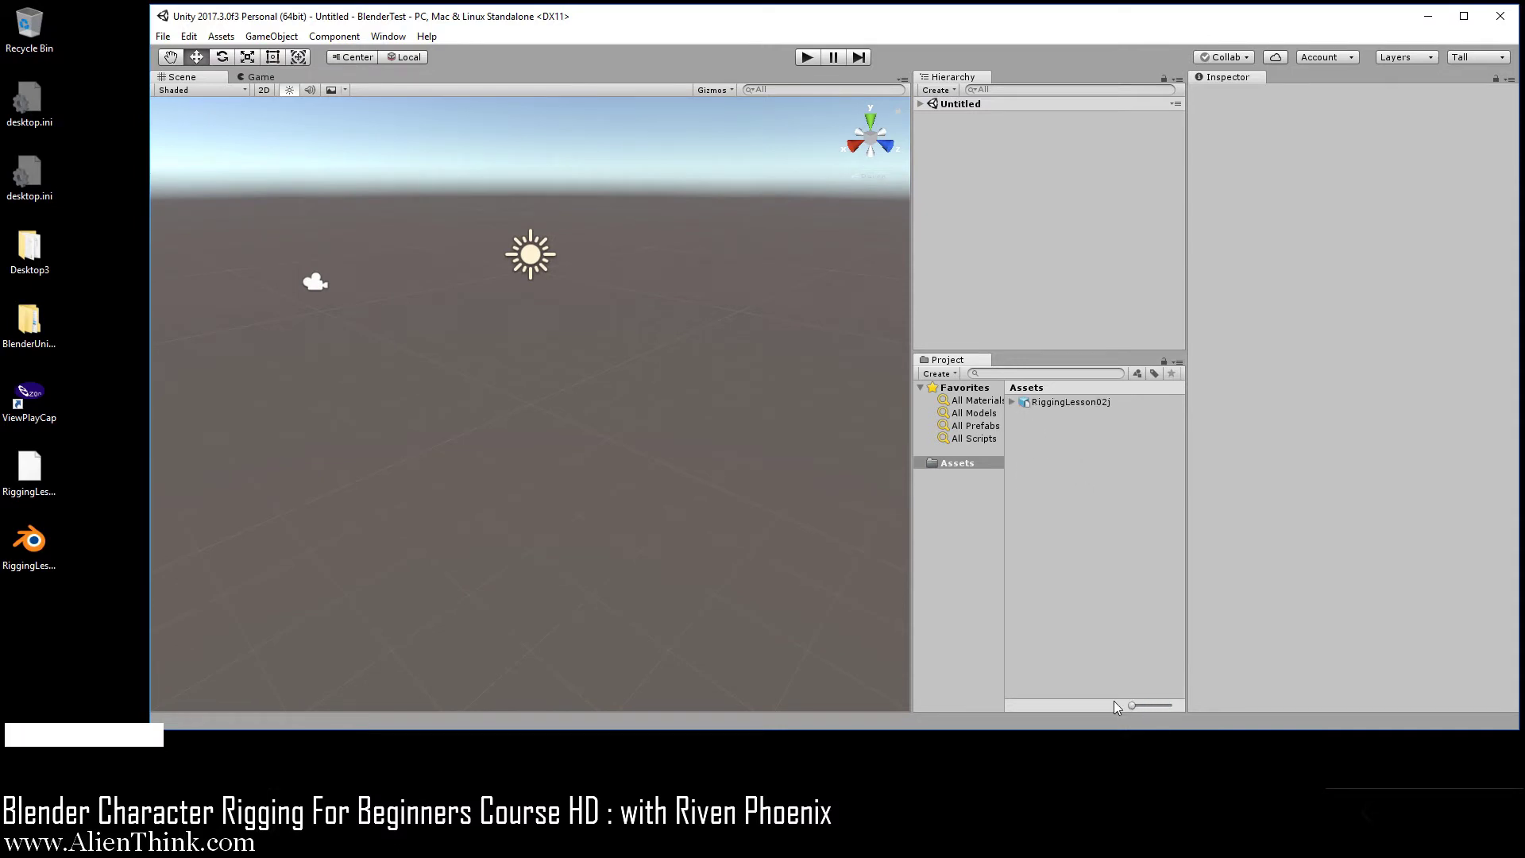
# Set the rig animation type of the RiggingLesson02j model to Humanoid and apply the import settings.
pyautogui.click(1063, 402)
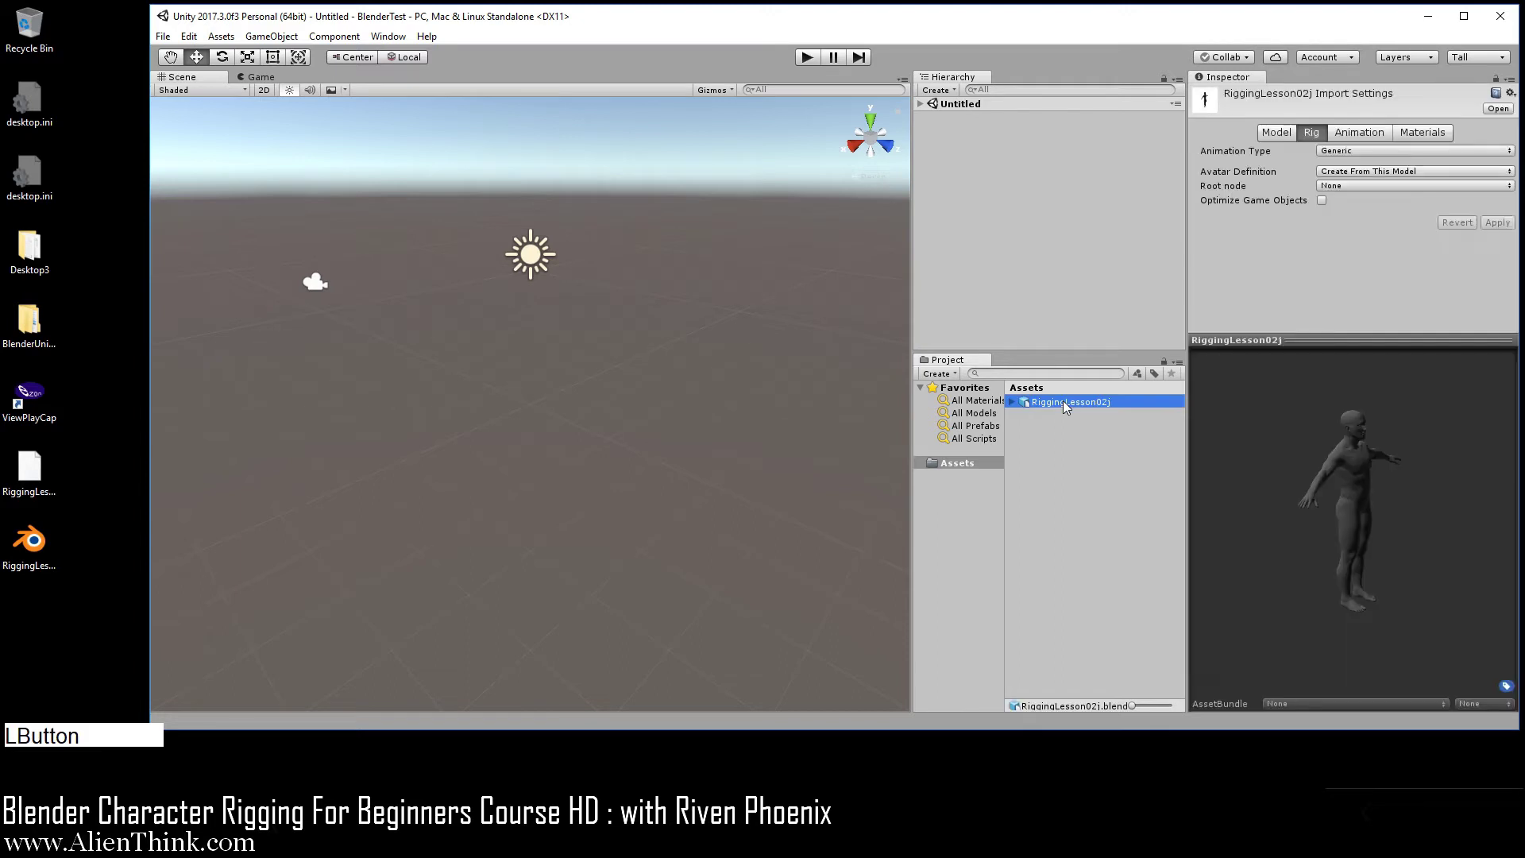
pyautogui.click(1366, 152)
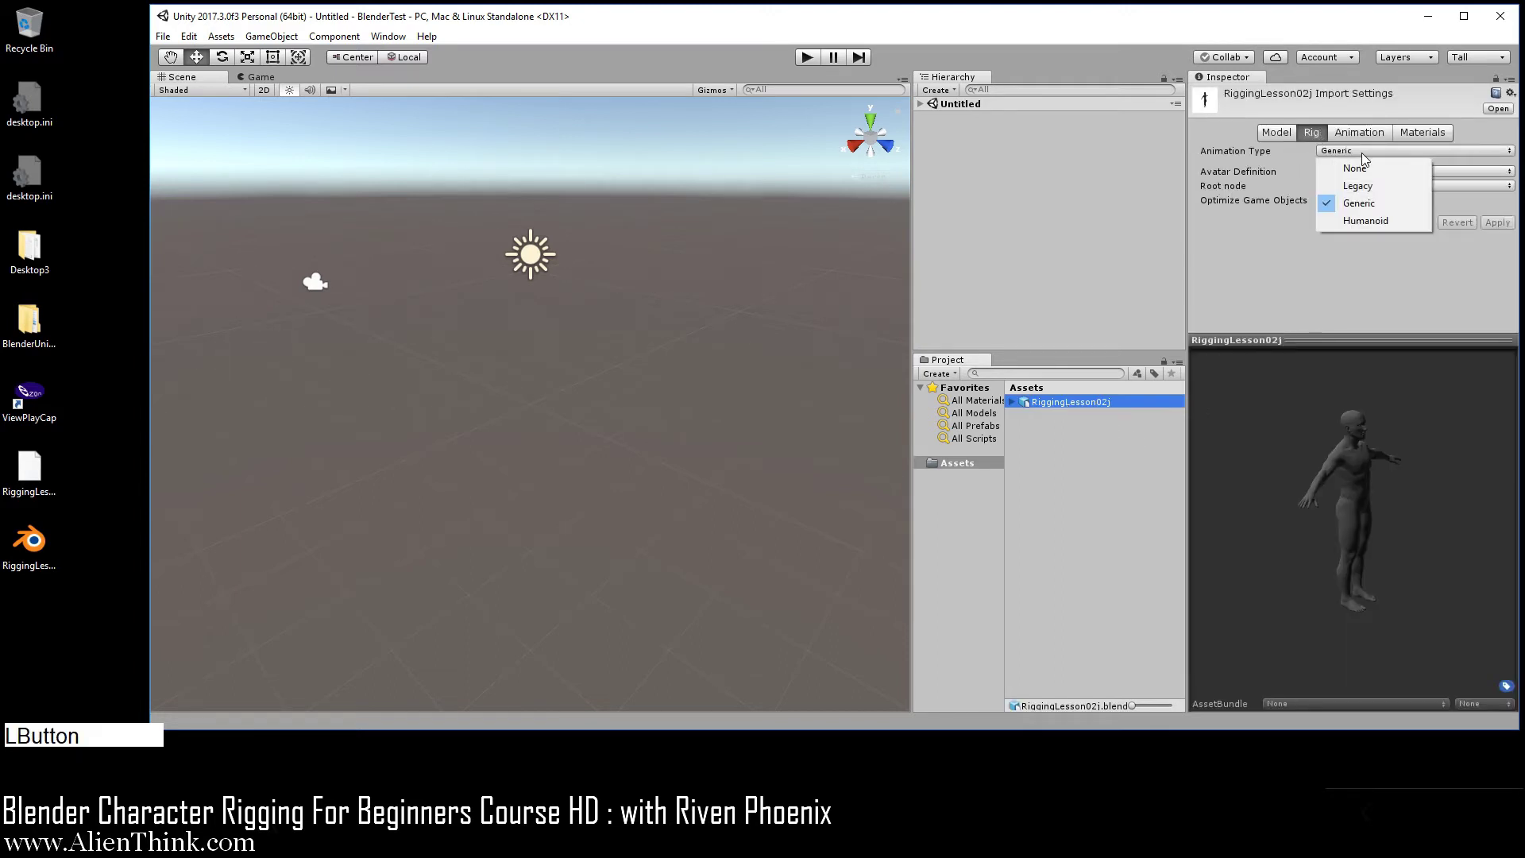
pyautogui.click(1371, 221)
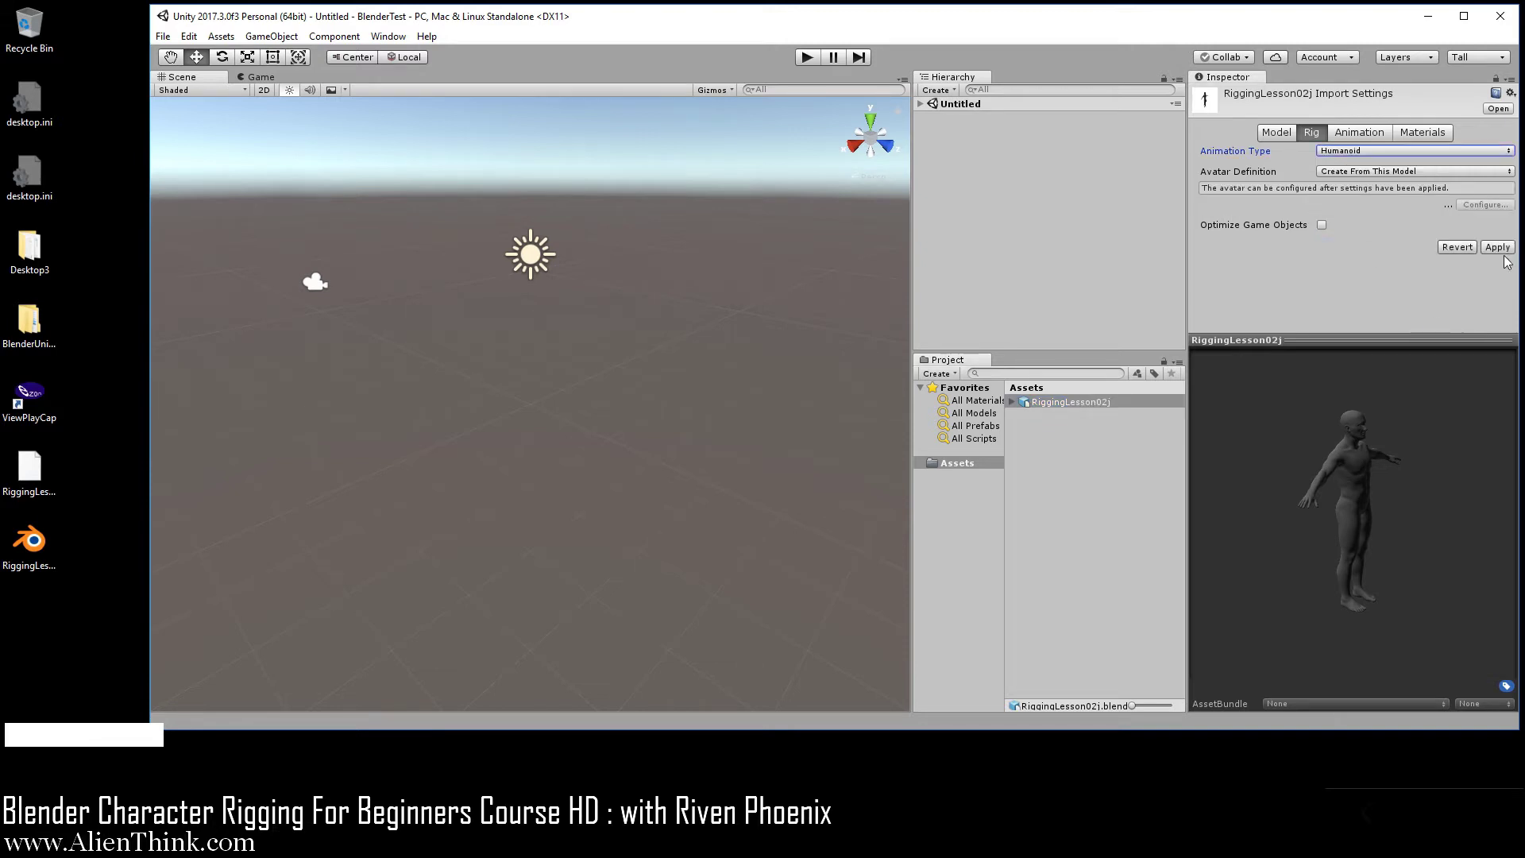
pyautogui.click(1502, 249)
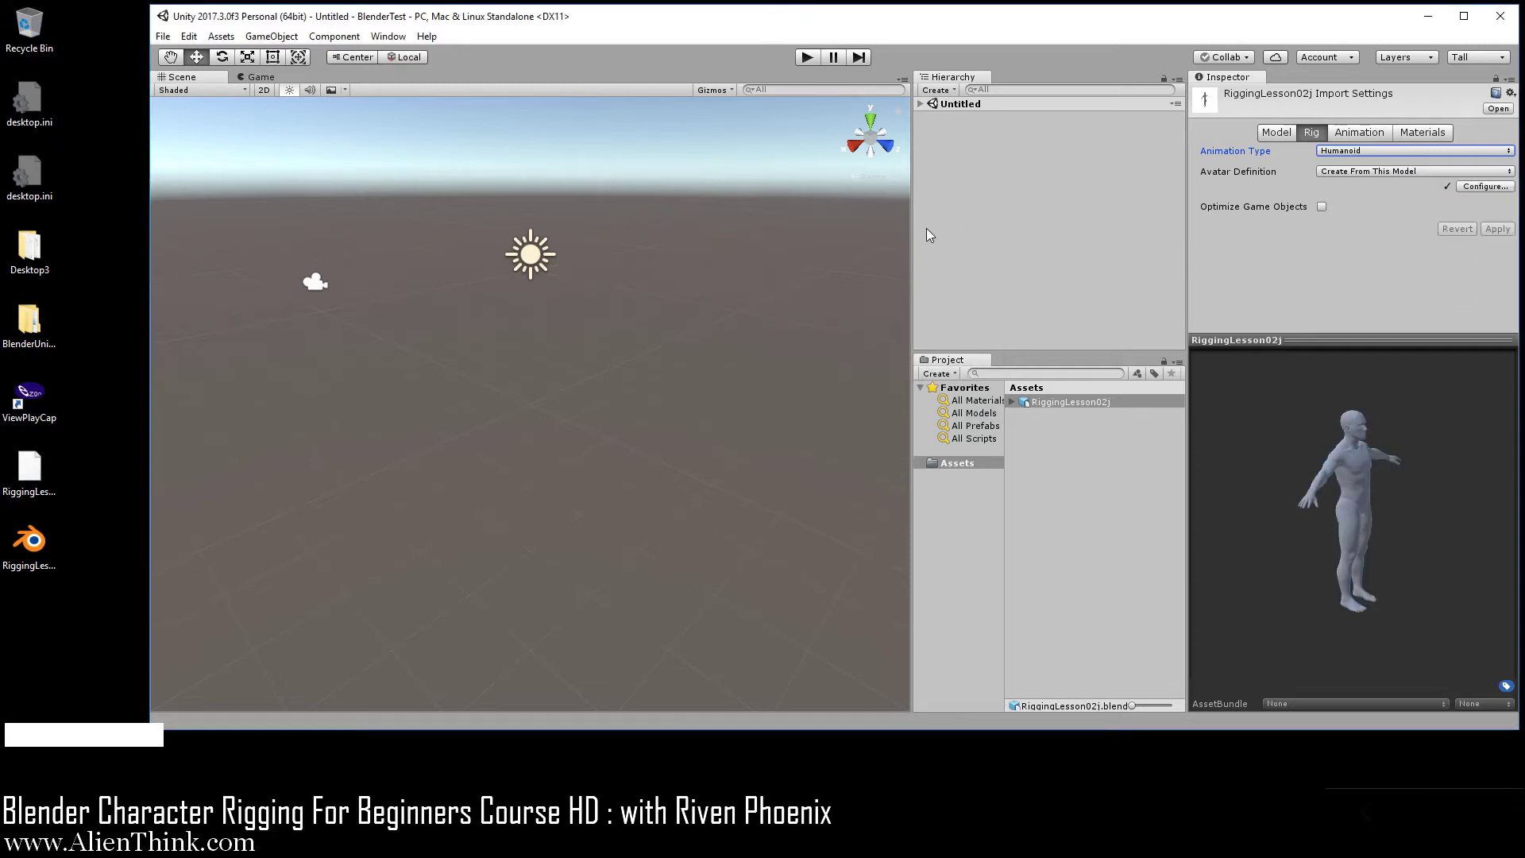
# Widen the Inspector at the Scene view's expense and open the avatar configuration of the RiggingLesson02j model.
pyautogui.moveTo(912, 230); pyautogui.dragTo(501, 237)
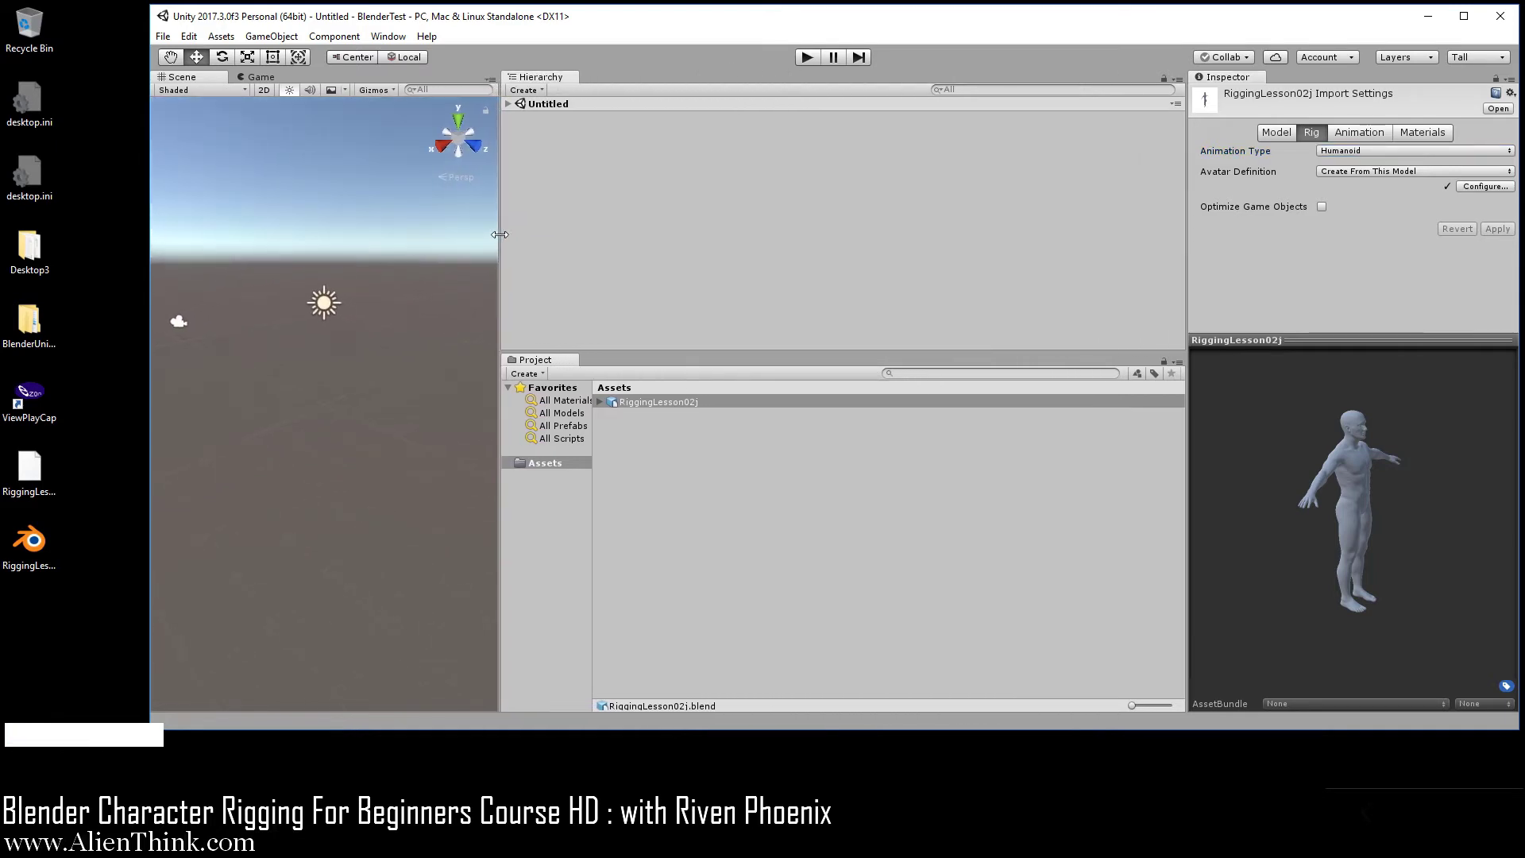
pyautogui.moveTo(1188, 203); pyautogui.dragTo(721, 219)
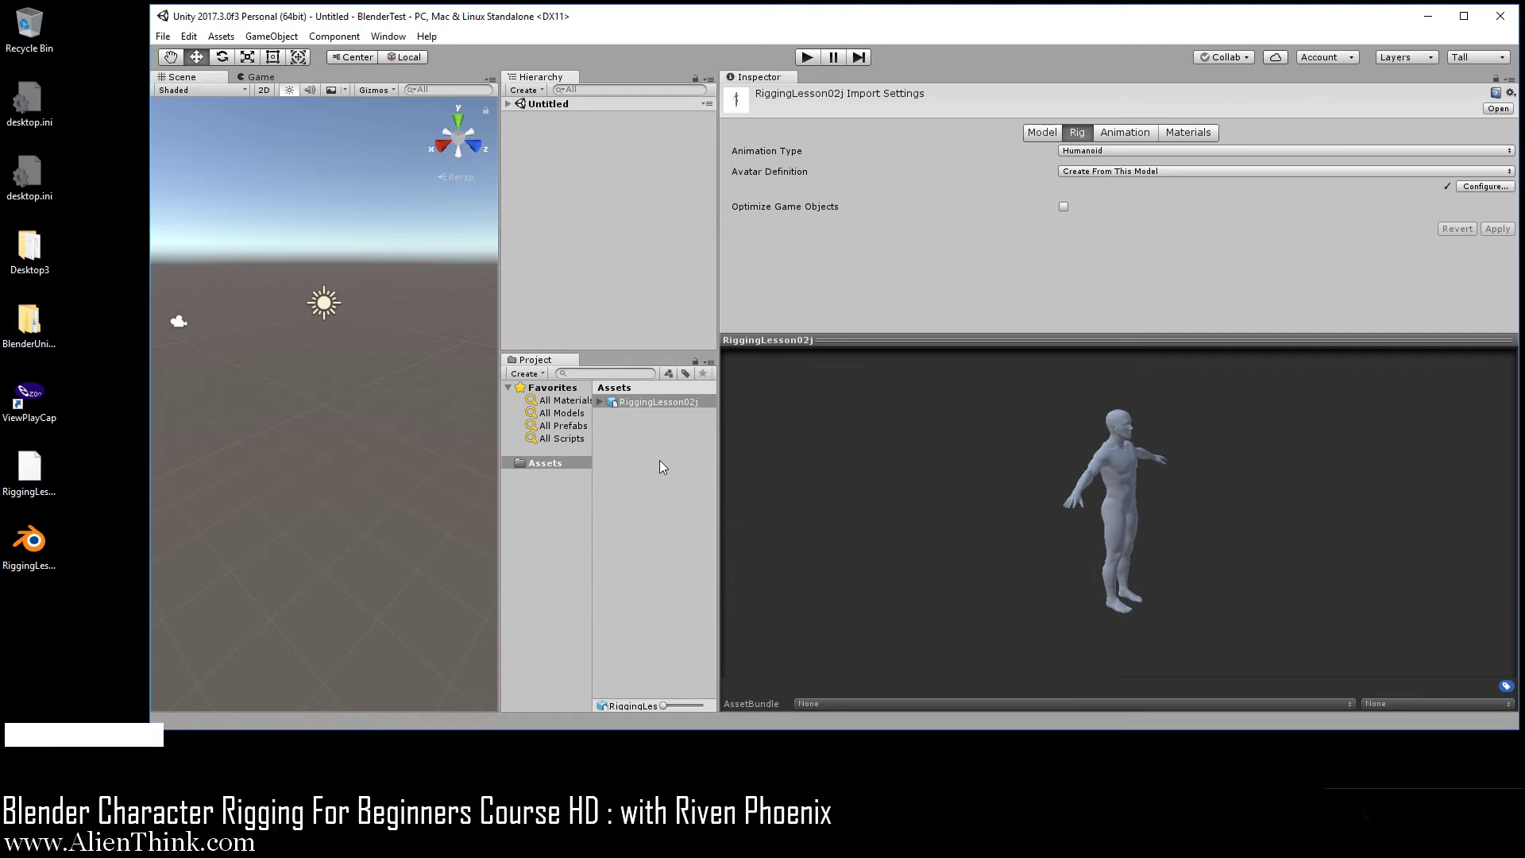
pyautogui.click(1479, 185)
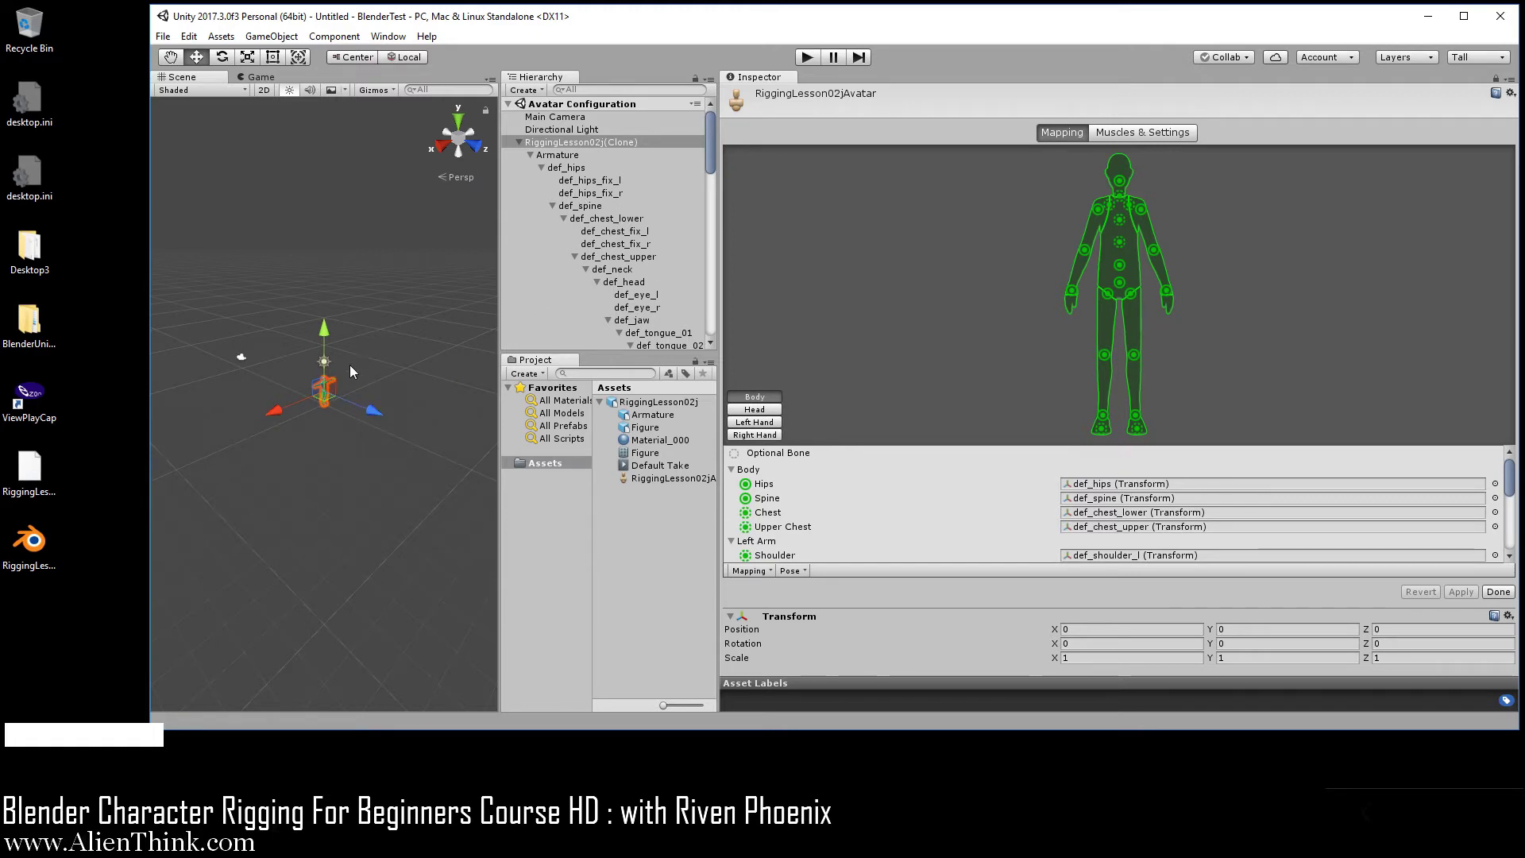
# Select the RiggingLesson02j(Clone) object and examine the character and its bones up close in the Scene view.
pyautogui.press('f')
pyautogui.click(361, 350)
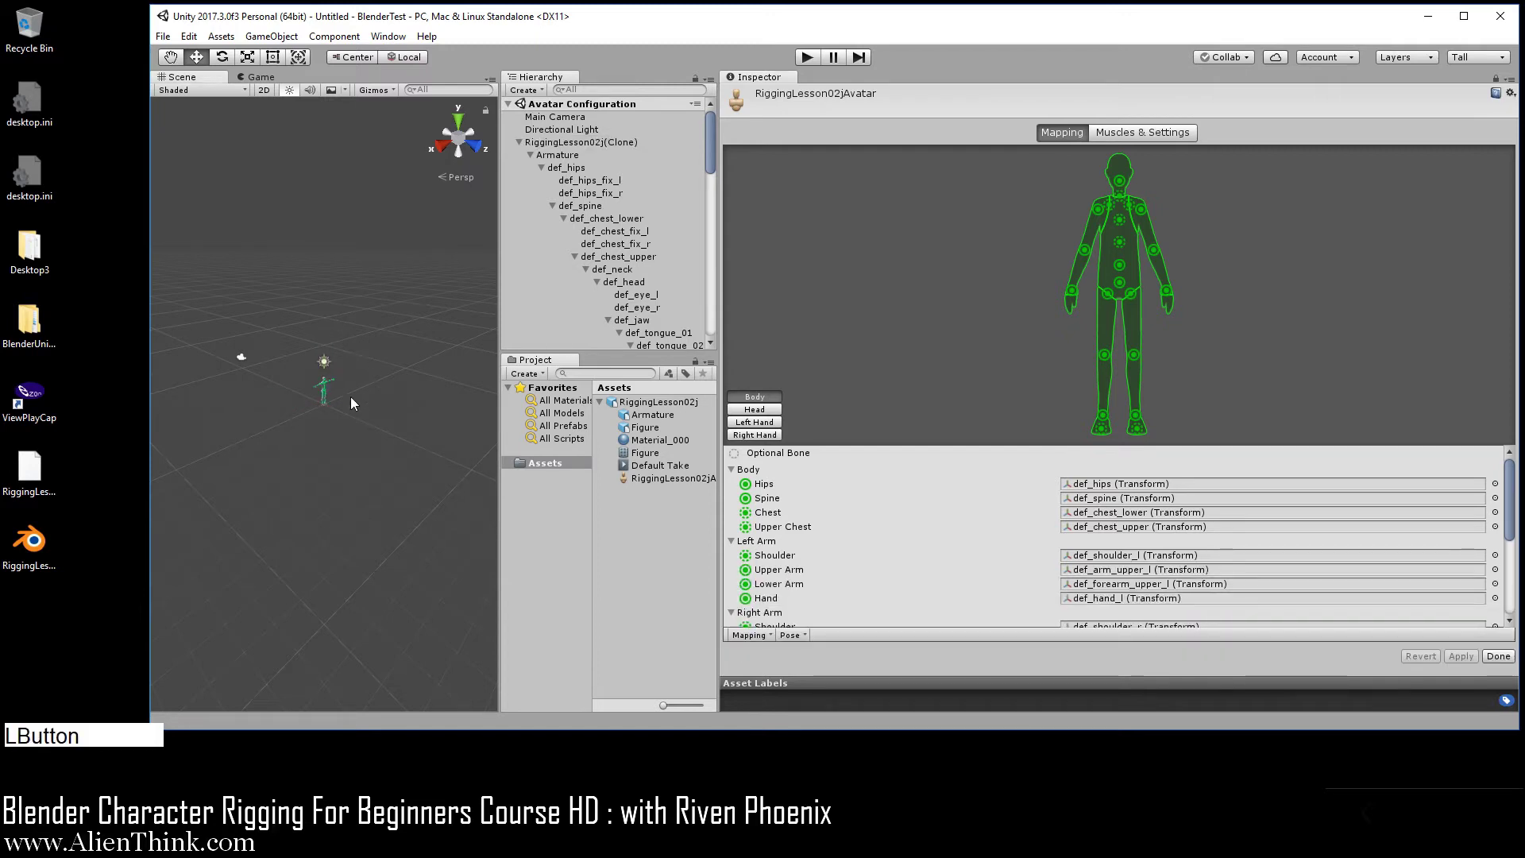
pyautogui.click(580, 142)
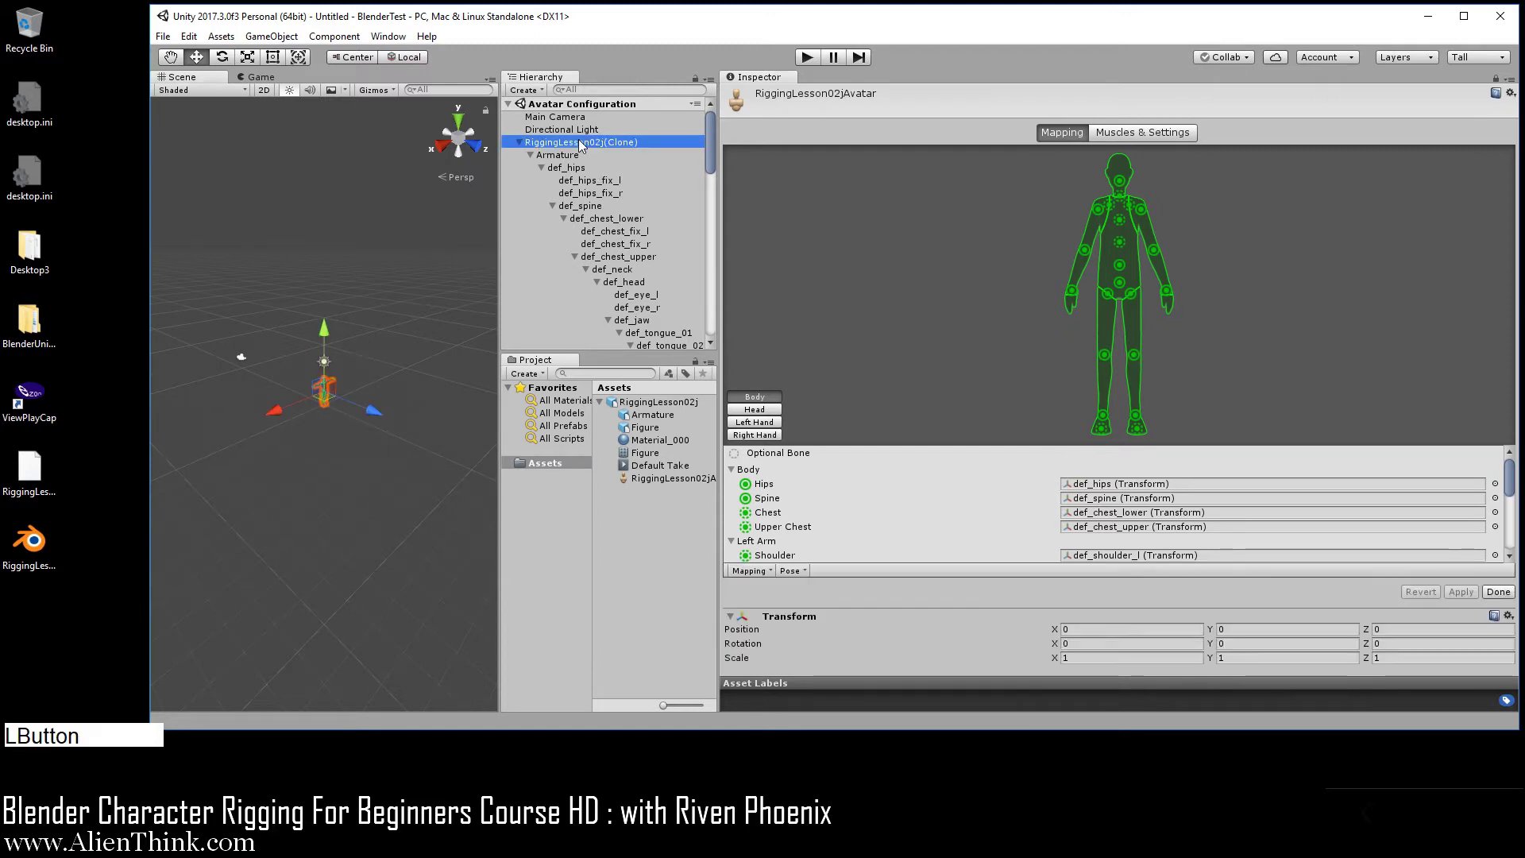
pyautogui.click(350, 409)
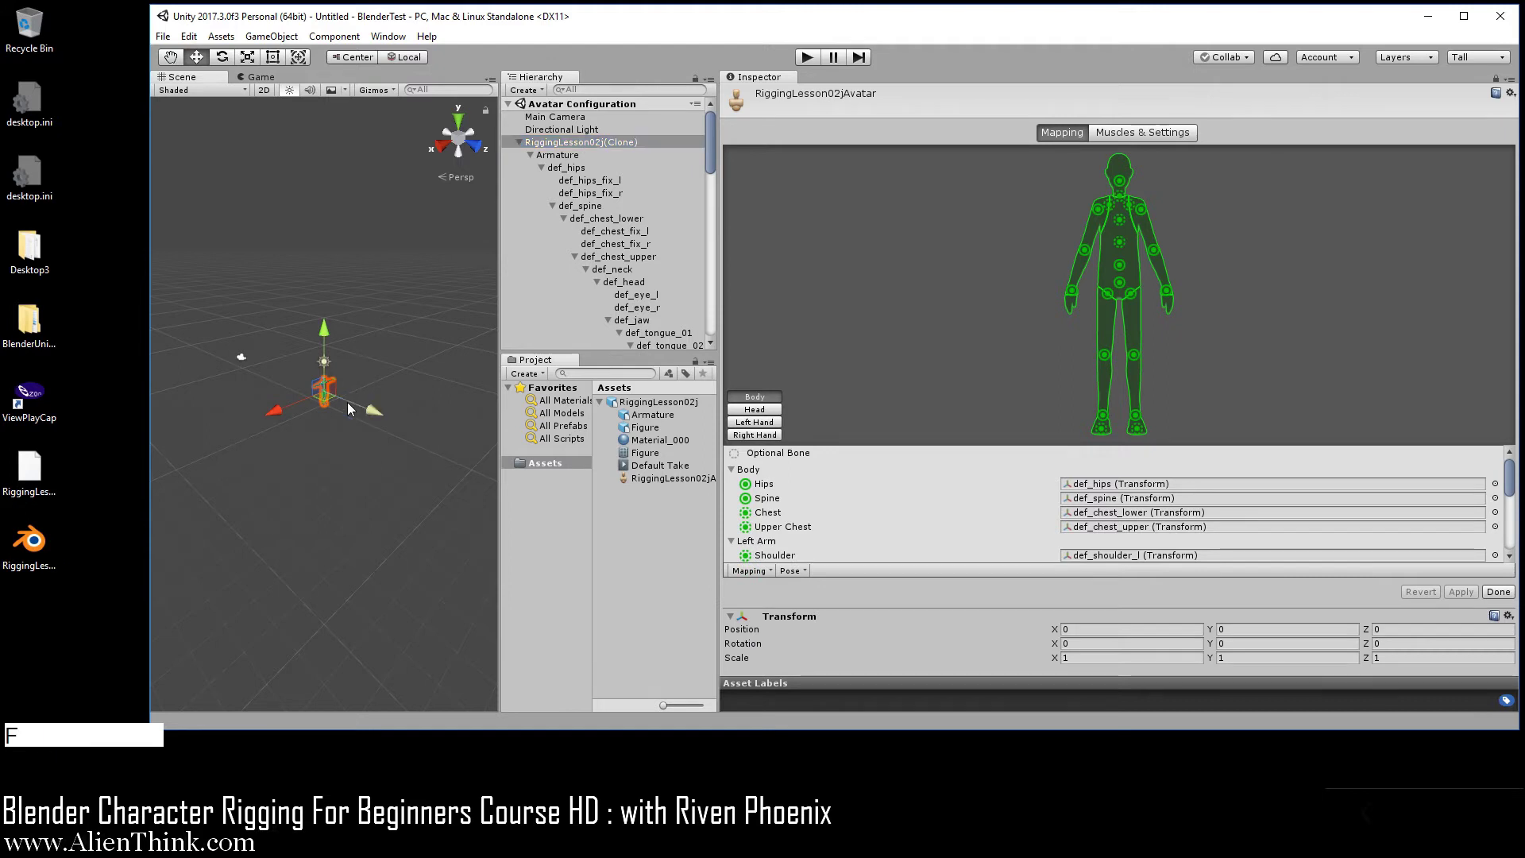
pyautogui.scroll(5, 324, 397)
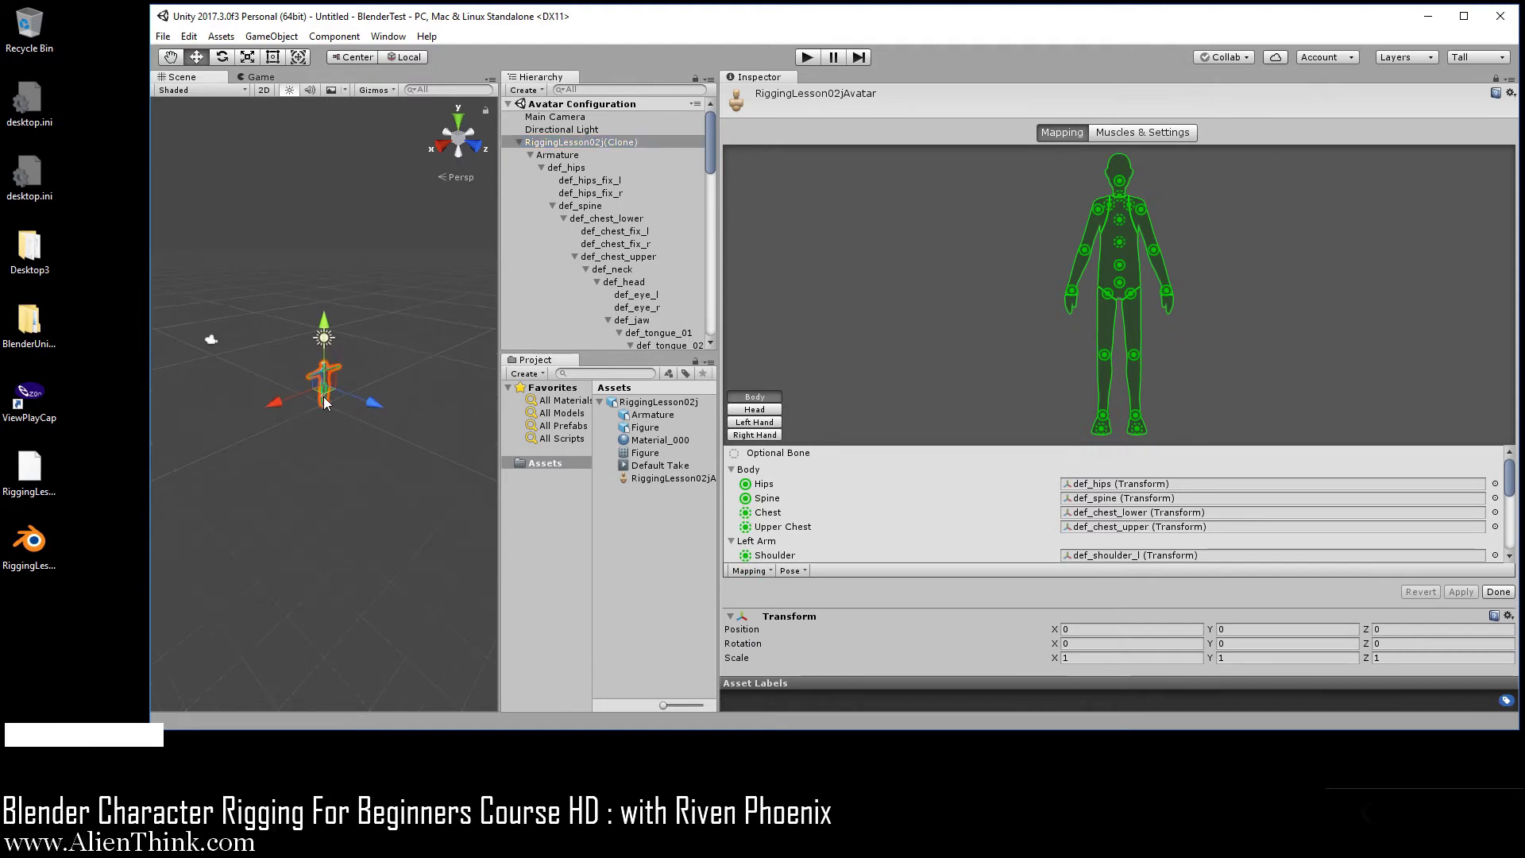
pyautogui.scroll(4, 343, 371)
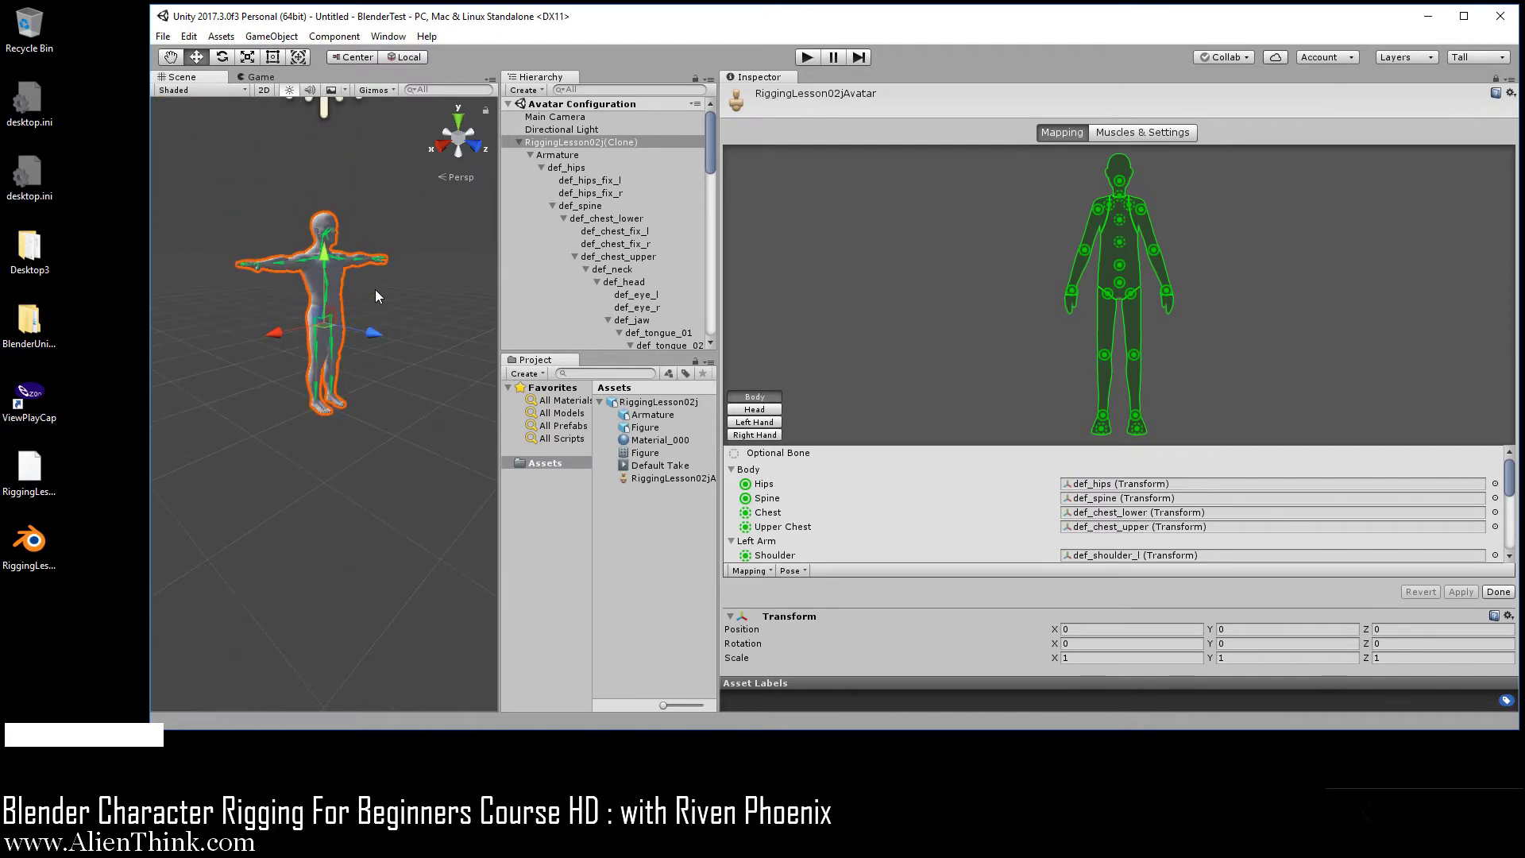
pyautogui.scroll(3, 354, 297)
pyautogui.scroll(-2, 354, 297)
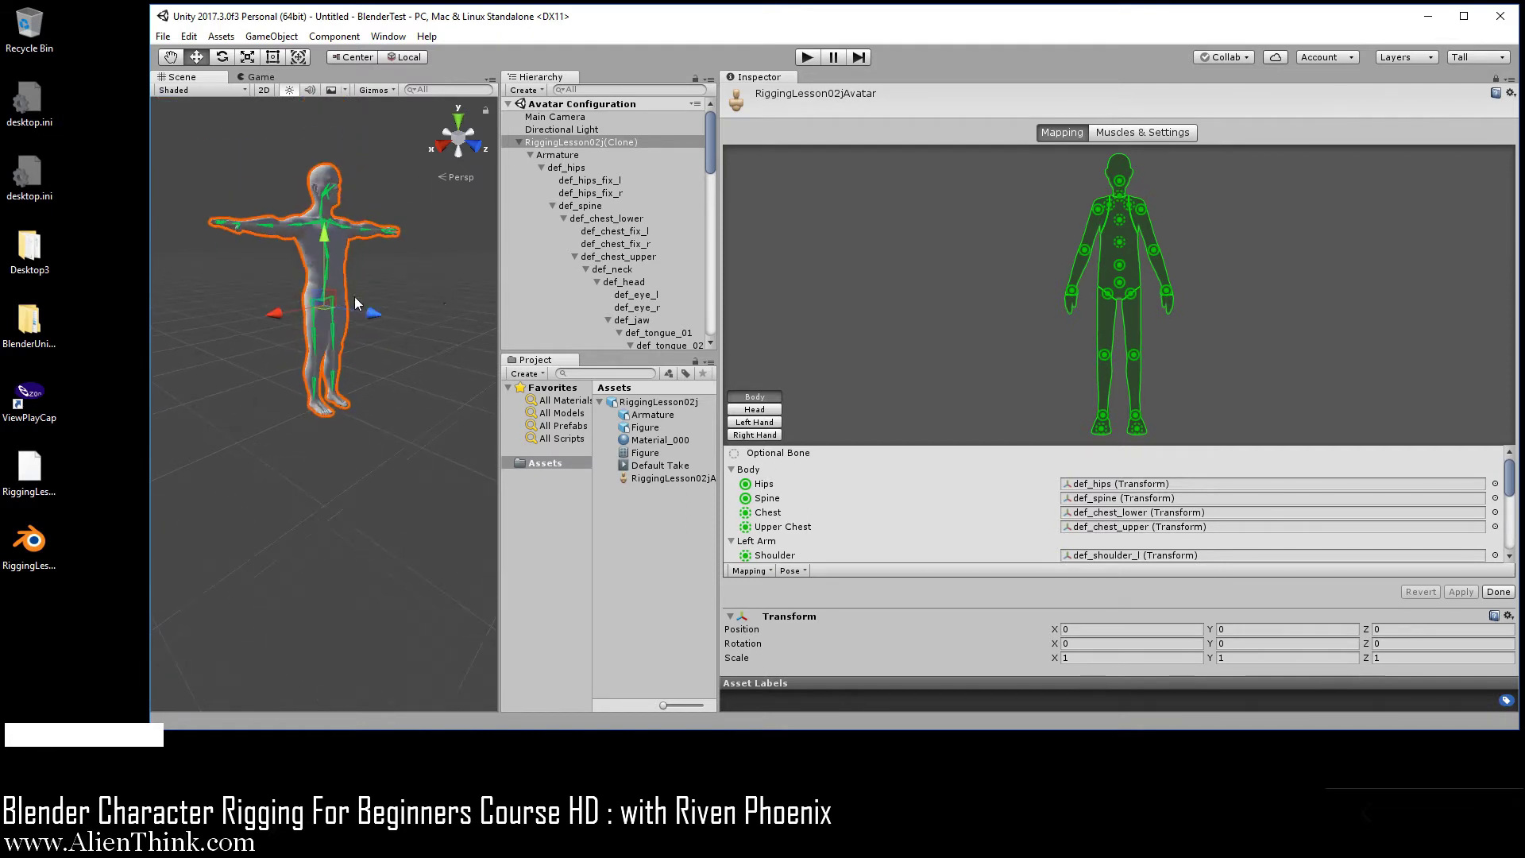
pyautogui.moveTo(443, 300); pyautogui.dragTo(407, 287, button='right')
pyautogui.moveTo(406, 287); pyautogui.dragTo(340, 329, button='middle')
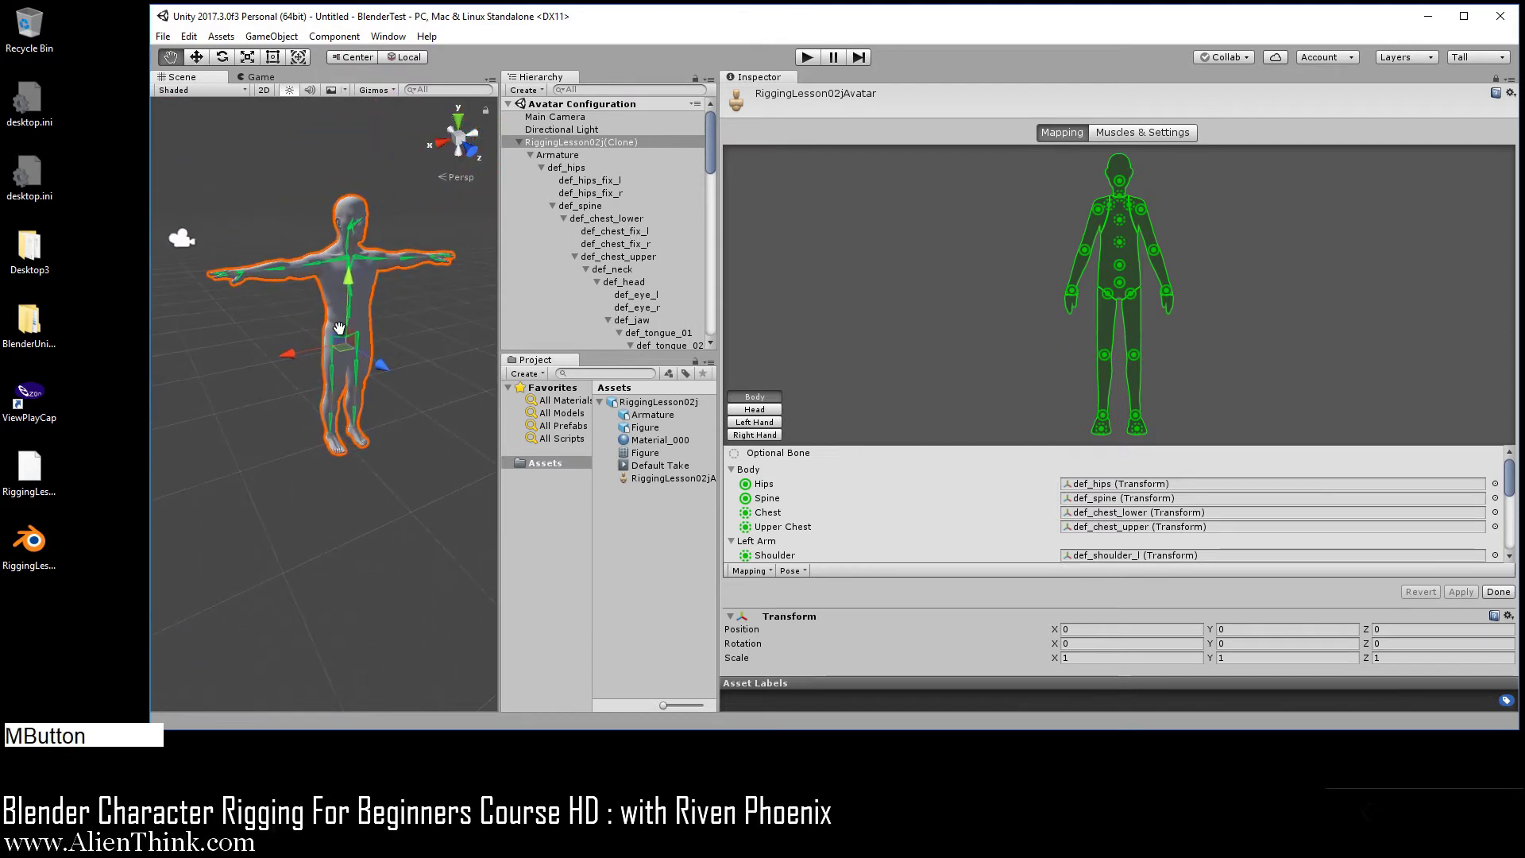
# Switch the Scene view to isometric projection and frame the whole character with its bones.
pyautogui.scroll(2, 409, 343)
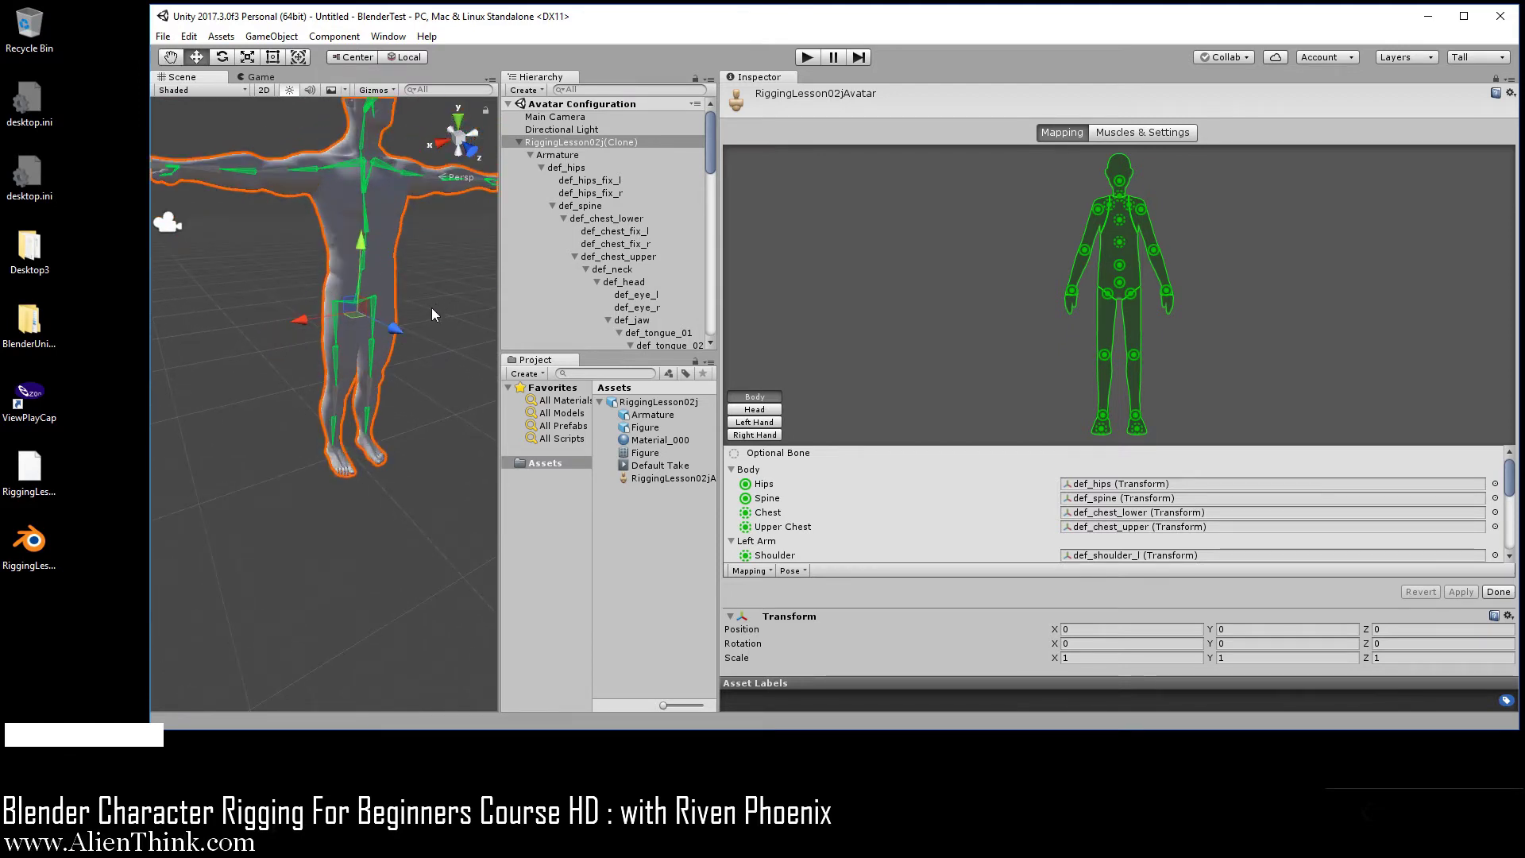
pyautogui.scroll(-5, 431, 308)
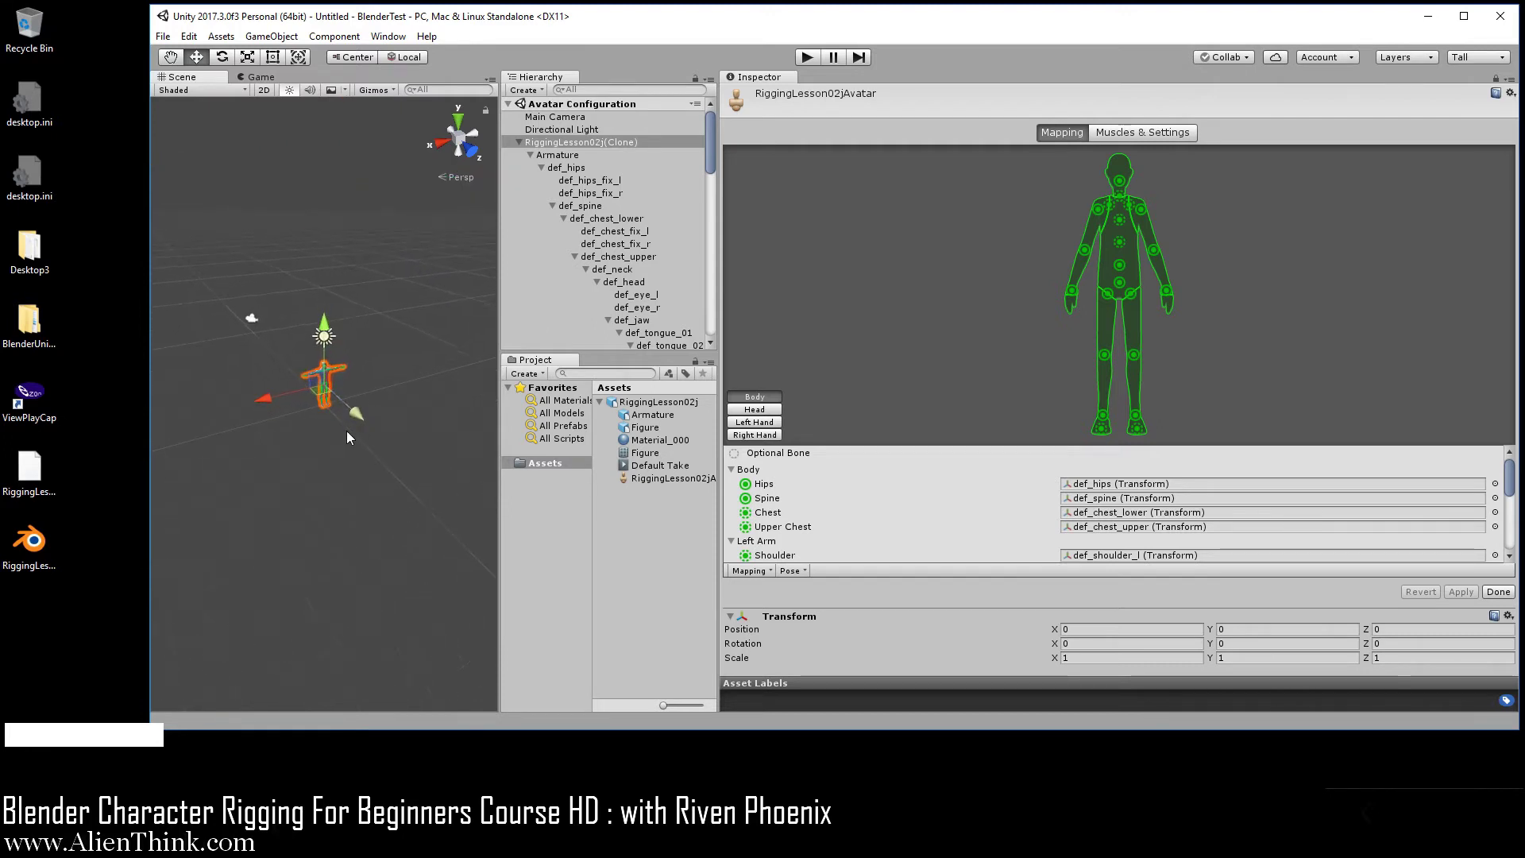
pyautogui.scroll(8, 346, 431)
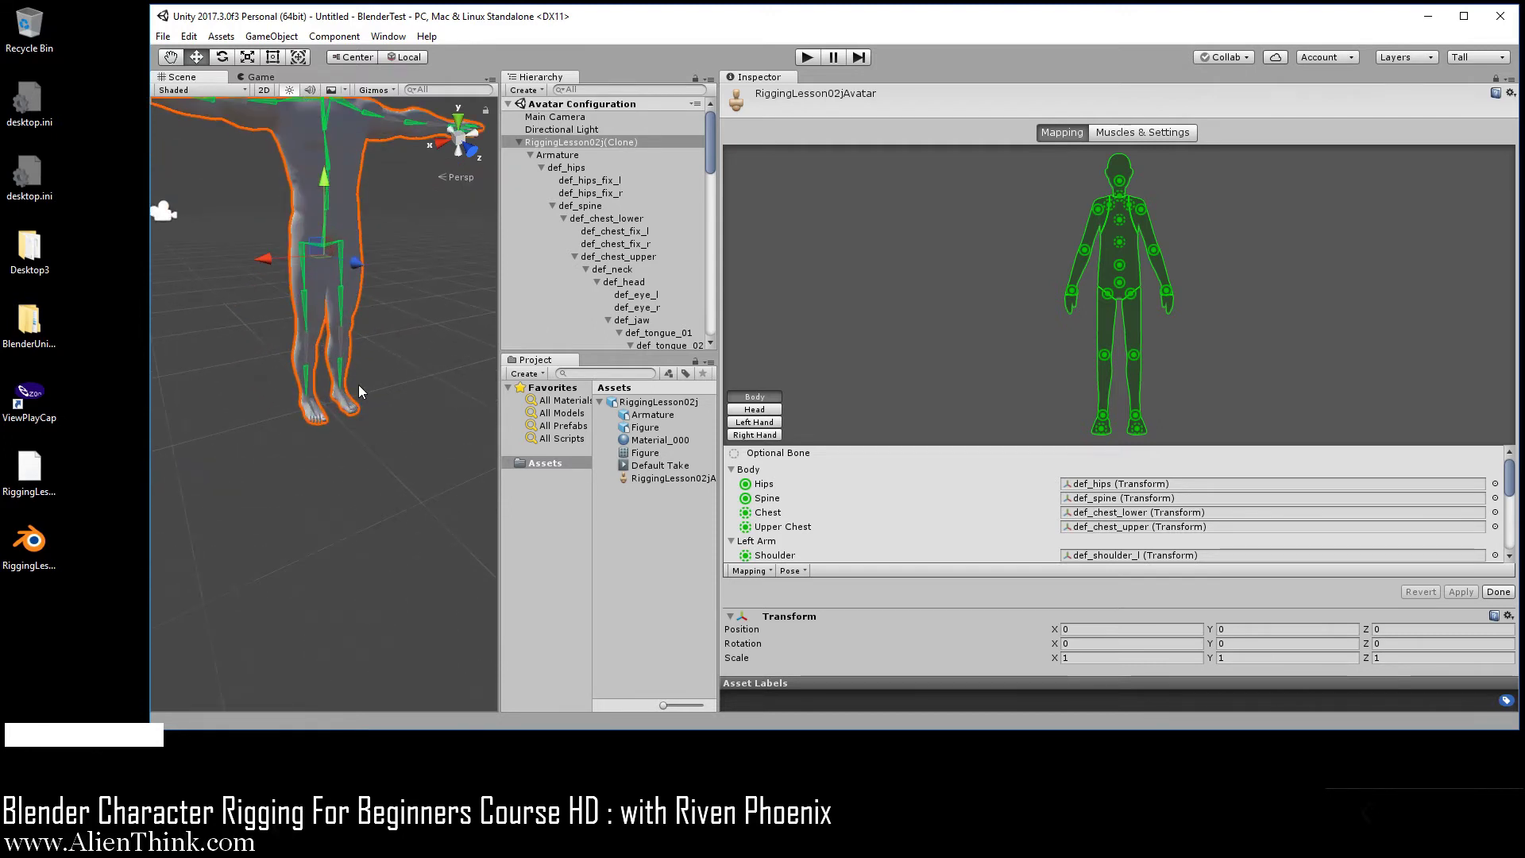
pyautogui.scroll(-3, 359, 384)
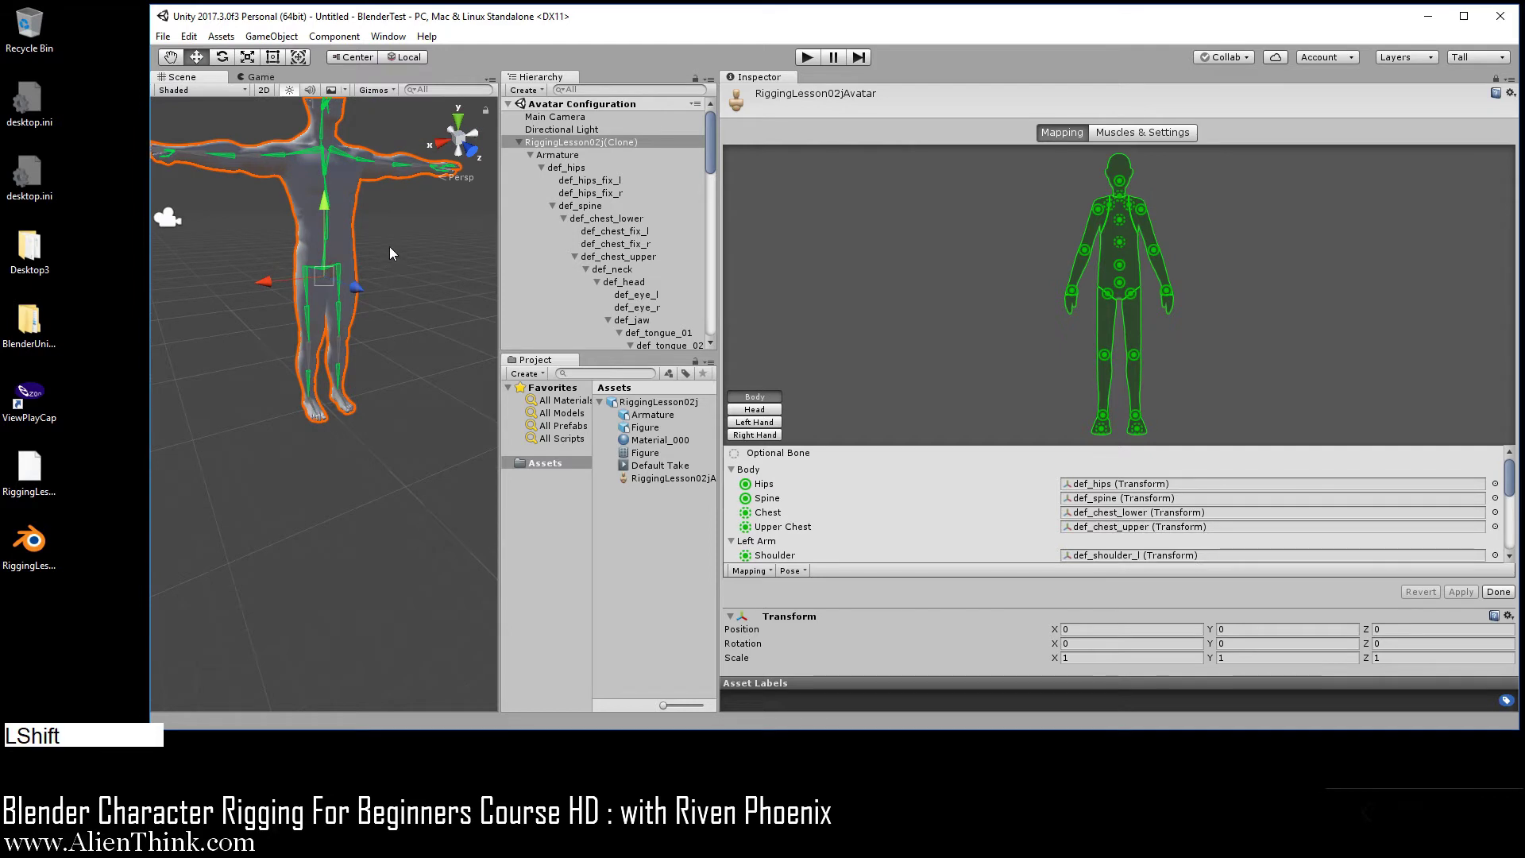
pyautogui.keyDown('shift'); pyautogui.moveTo(390, 253); pyautogui.dragTo(400, 316, button='middle'); pyautogui.keyUp('shift')
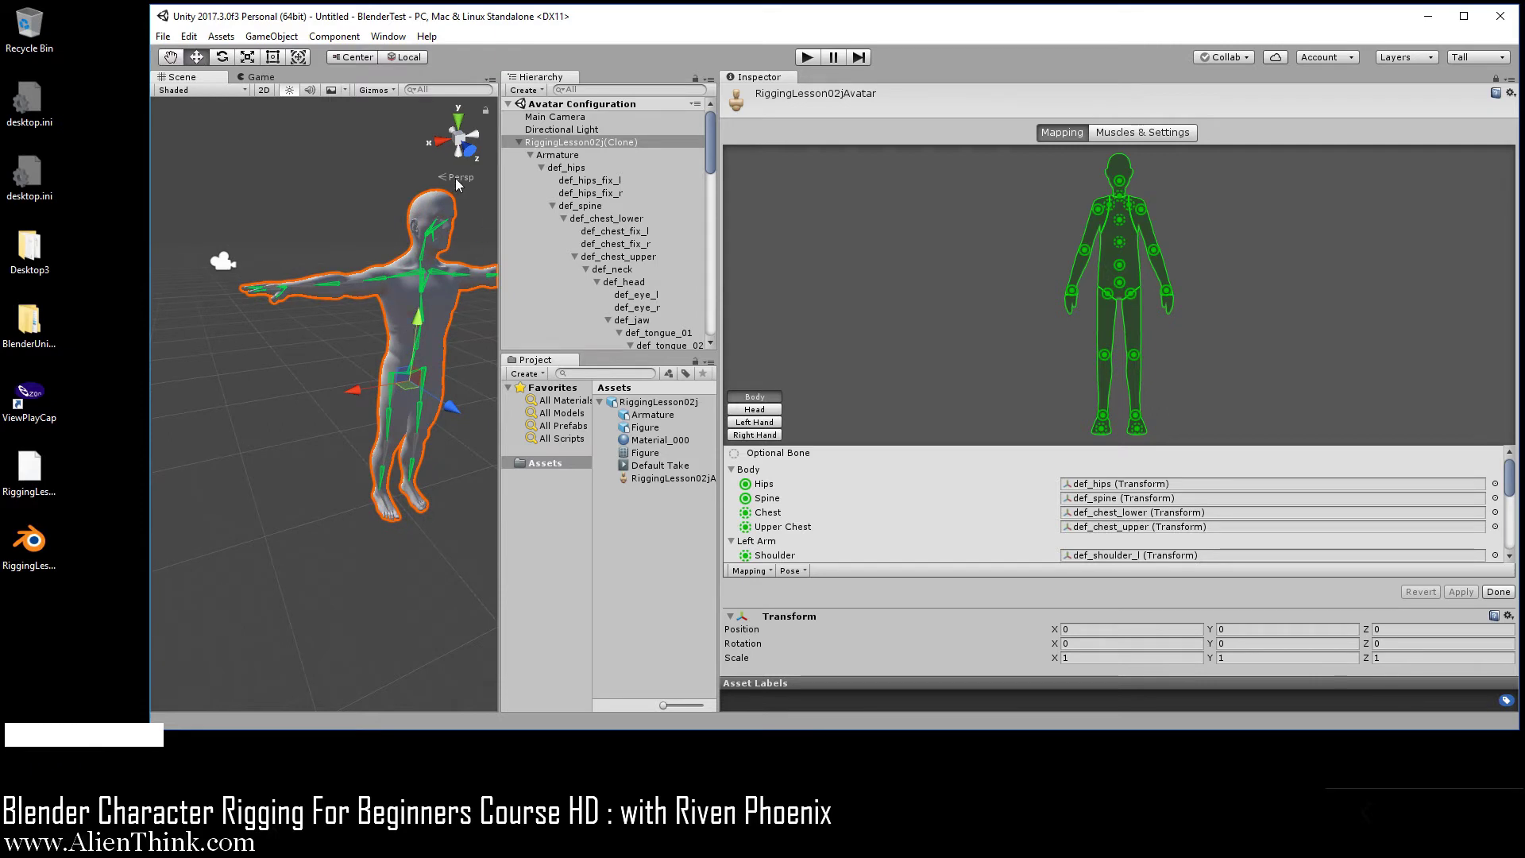
pyautogui.click(459, 139)
pyautogui.scroll(3, 413, 373)
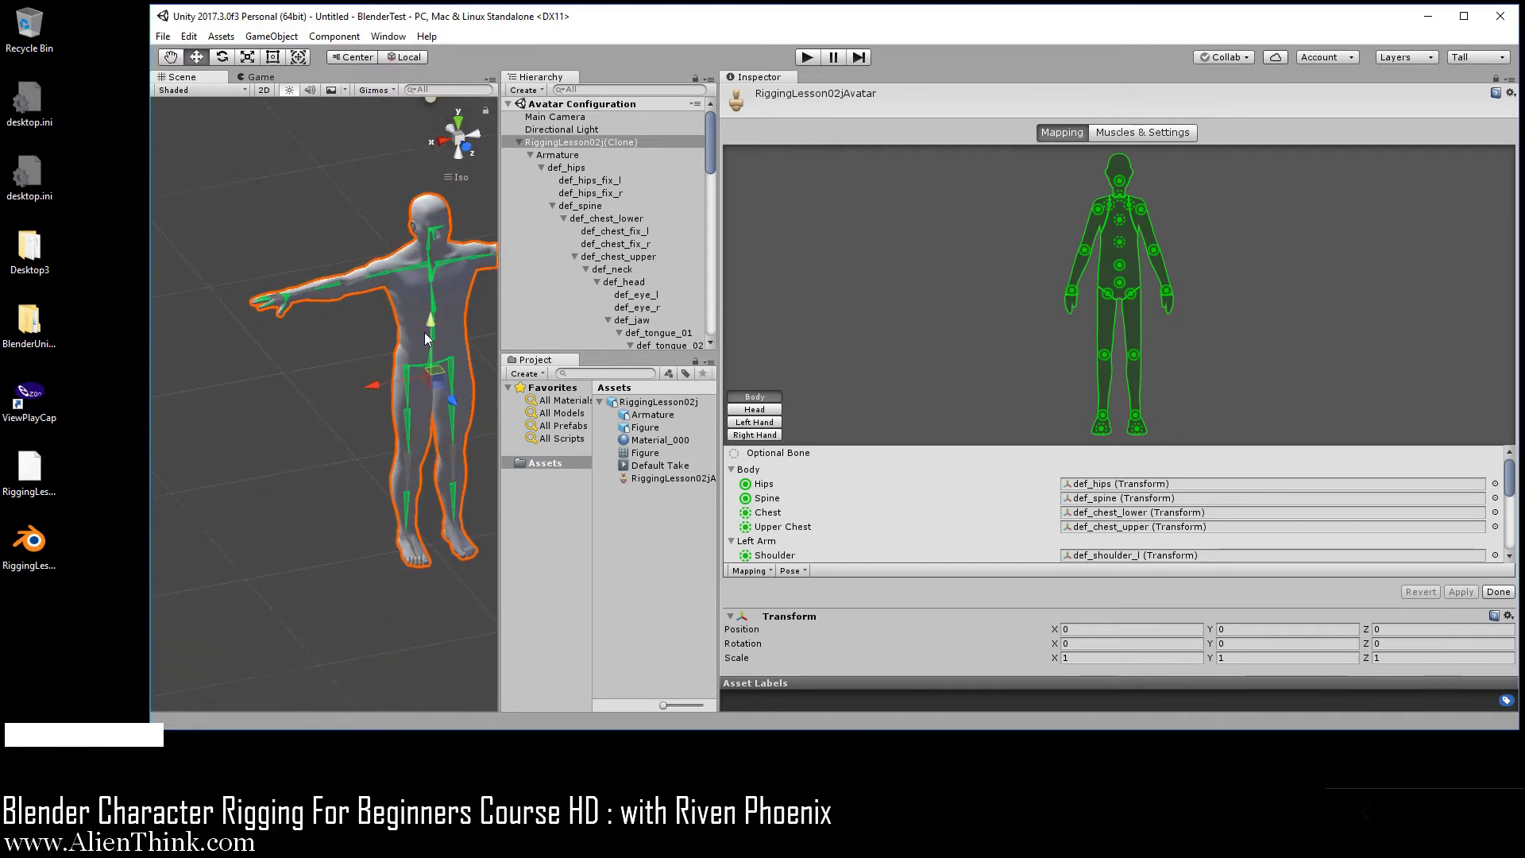
pyautogui.moveTo(424, 332); pyautogui.dragTo(363, 327, button='middle')
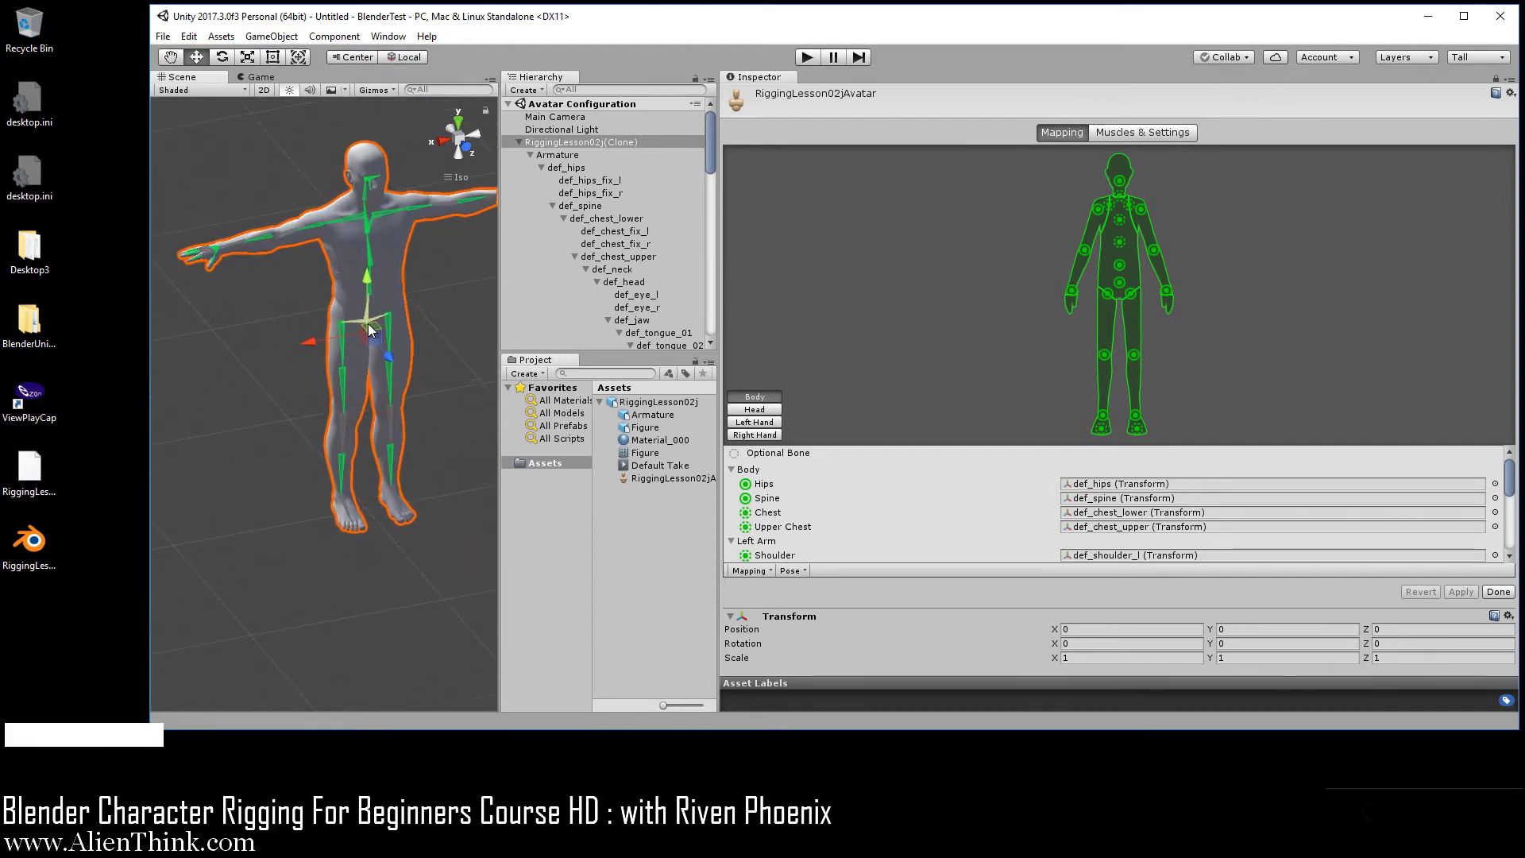
pyautogui.scroll(2, 369, 322)
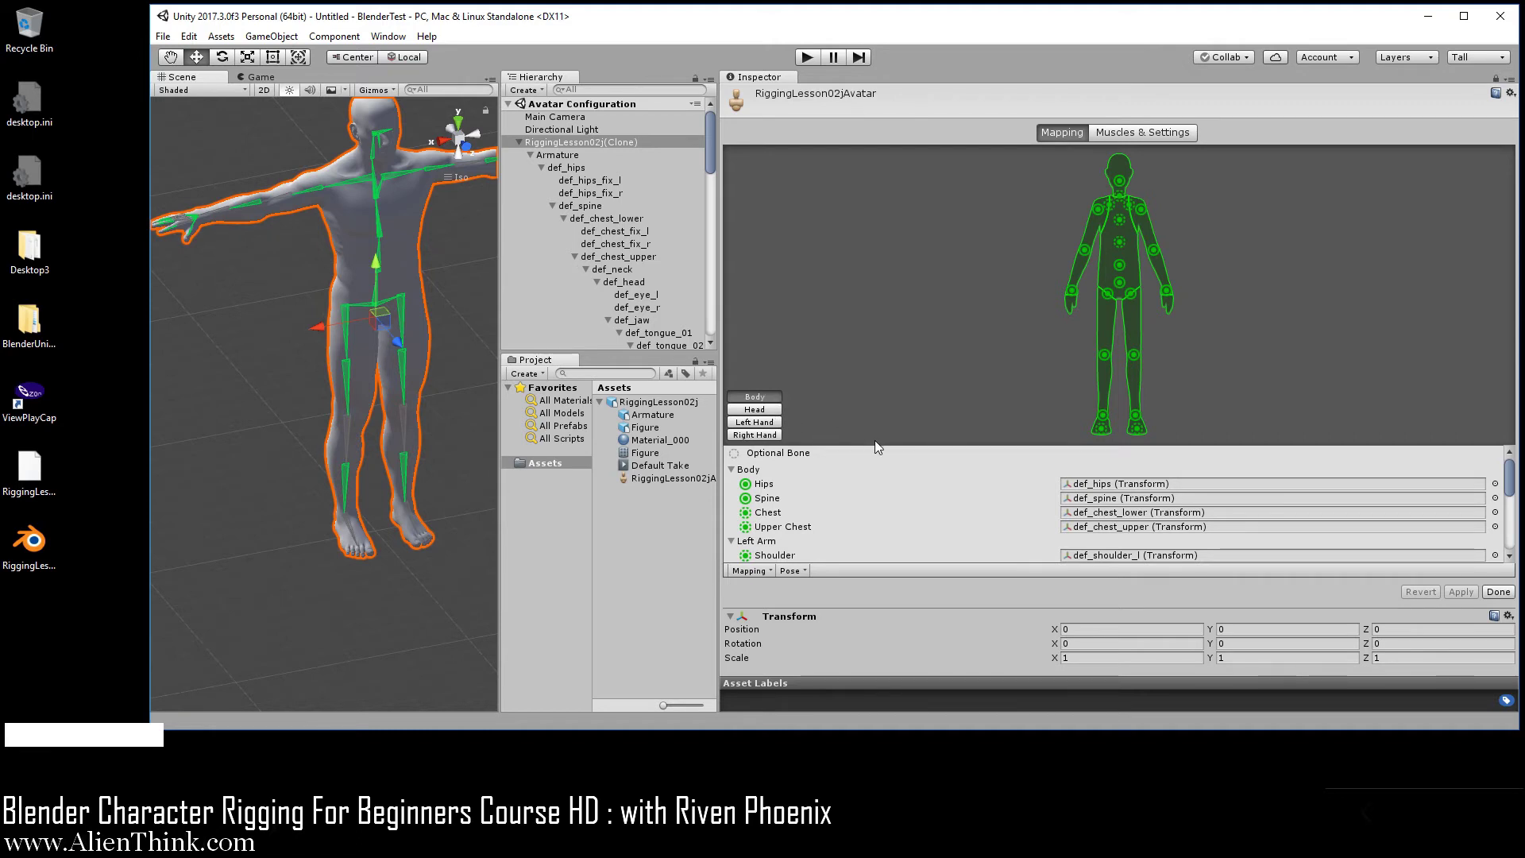
# Check which bones are mapped to the left arm's Shoulder and Upper Arm on the character's skeleton.
pyautogui.click(765, 401)
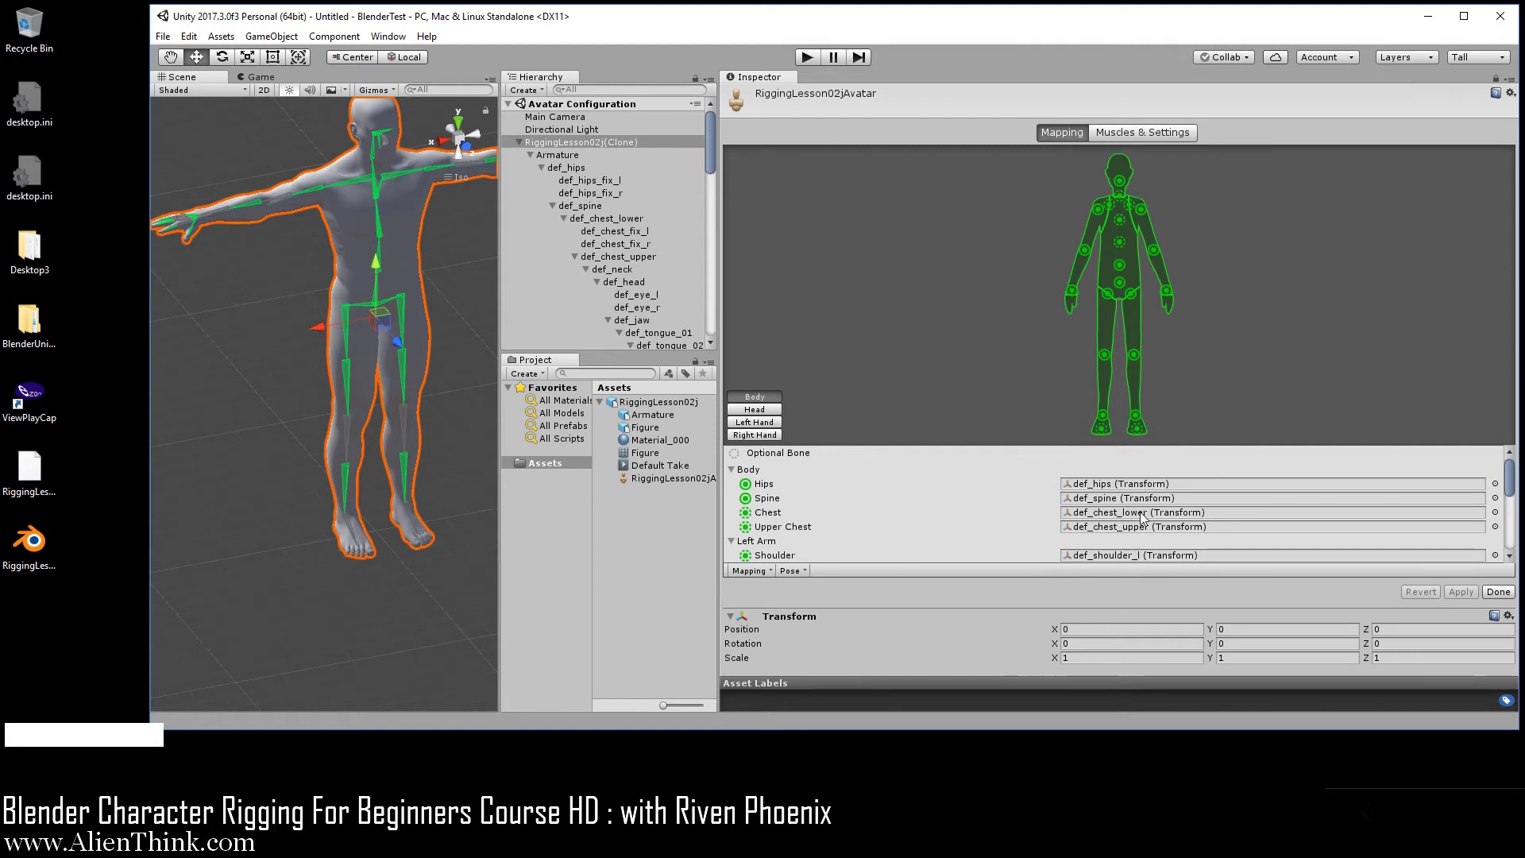
pyautogui.scroll(-3, 1134, 526)
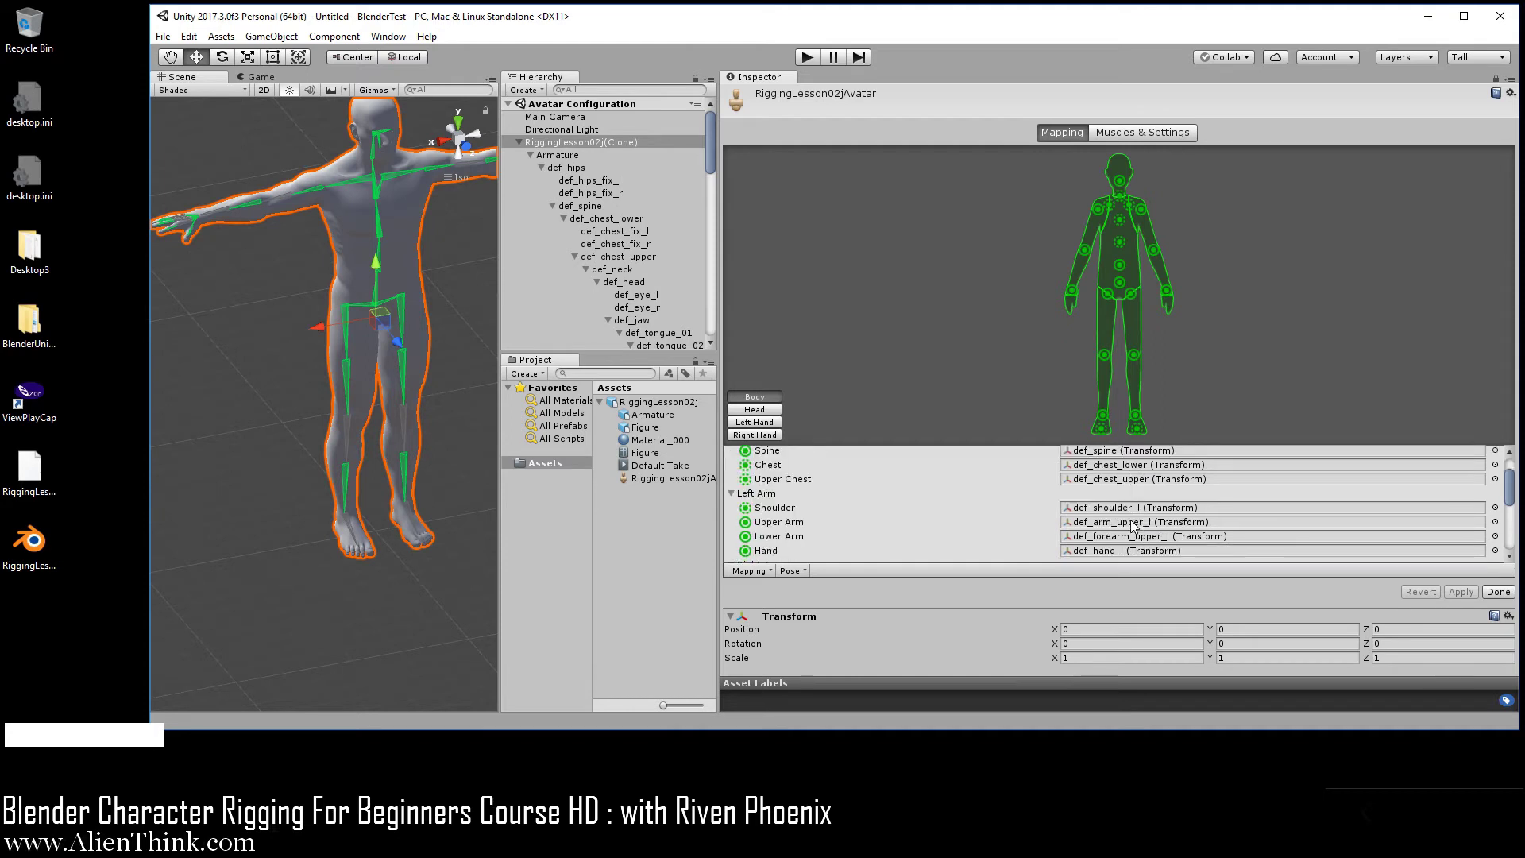
pyautogui.click(1106, 509)
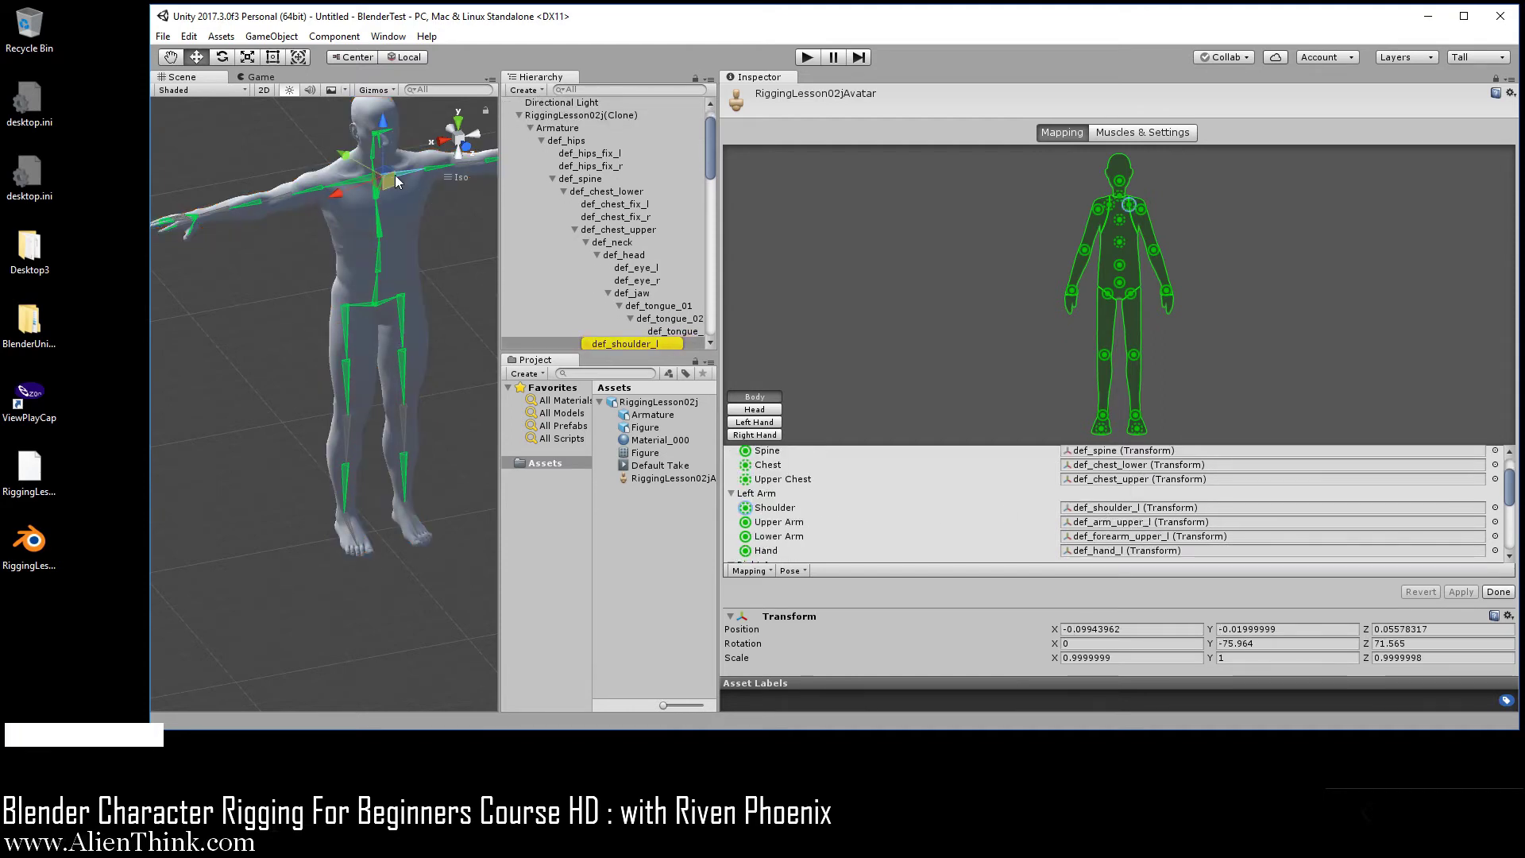
pyautogui.click(1116, 522)
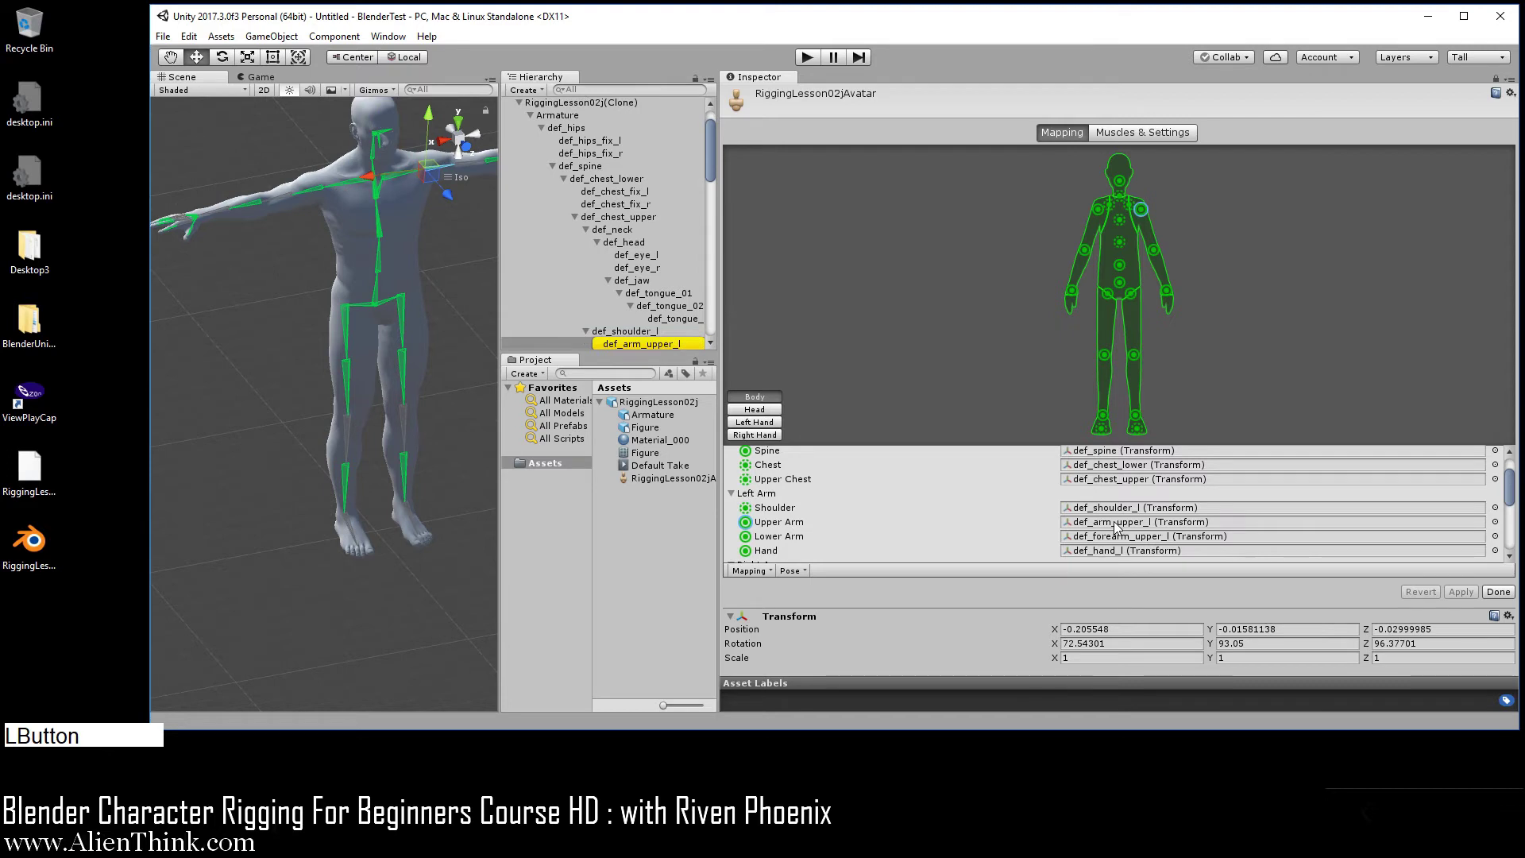
pyautogui.moveTo(434, 270); pyautogui.dragTo(346, 317, button='middle')
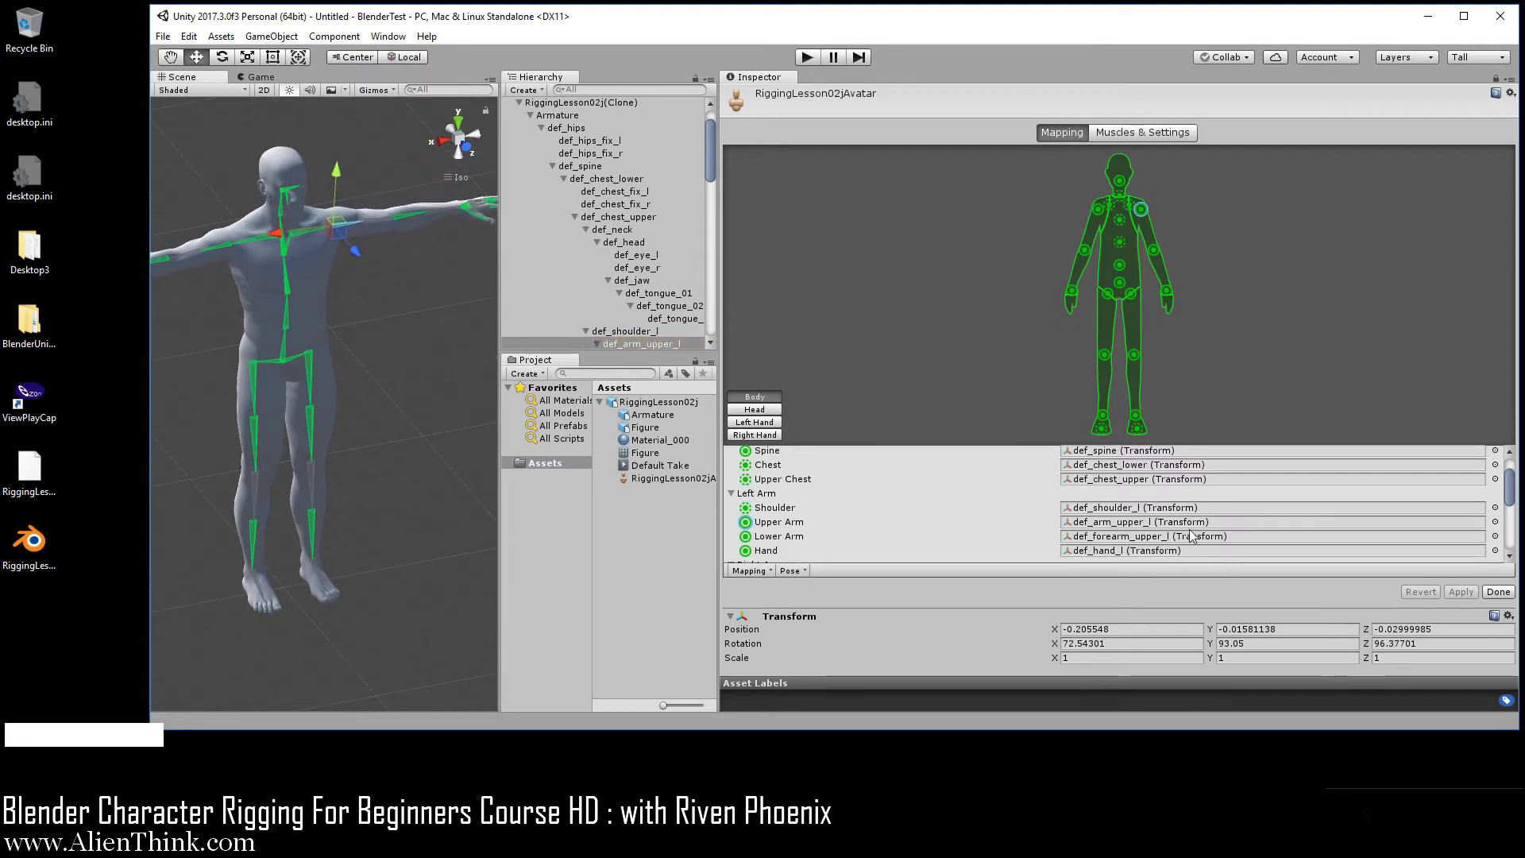
# Check the bones mapped to the left arm's Lower Arm and Hand, viewing the forearm up close.
pyautogui.click(1116, 540)
pyautogui.scroll(3, 363, 245)
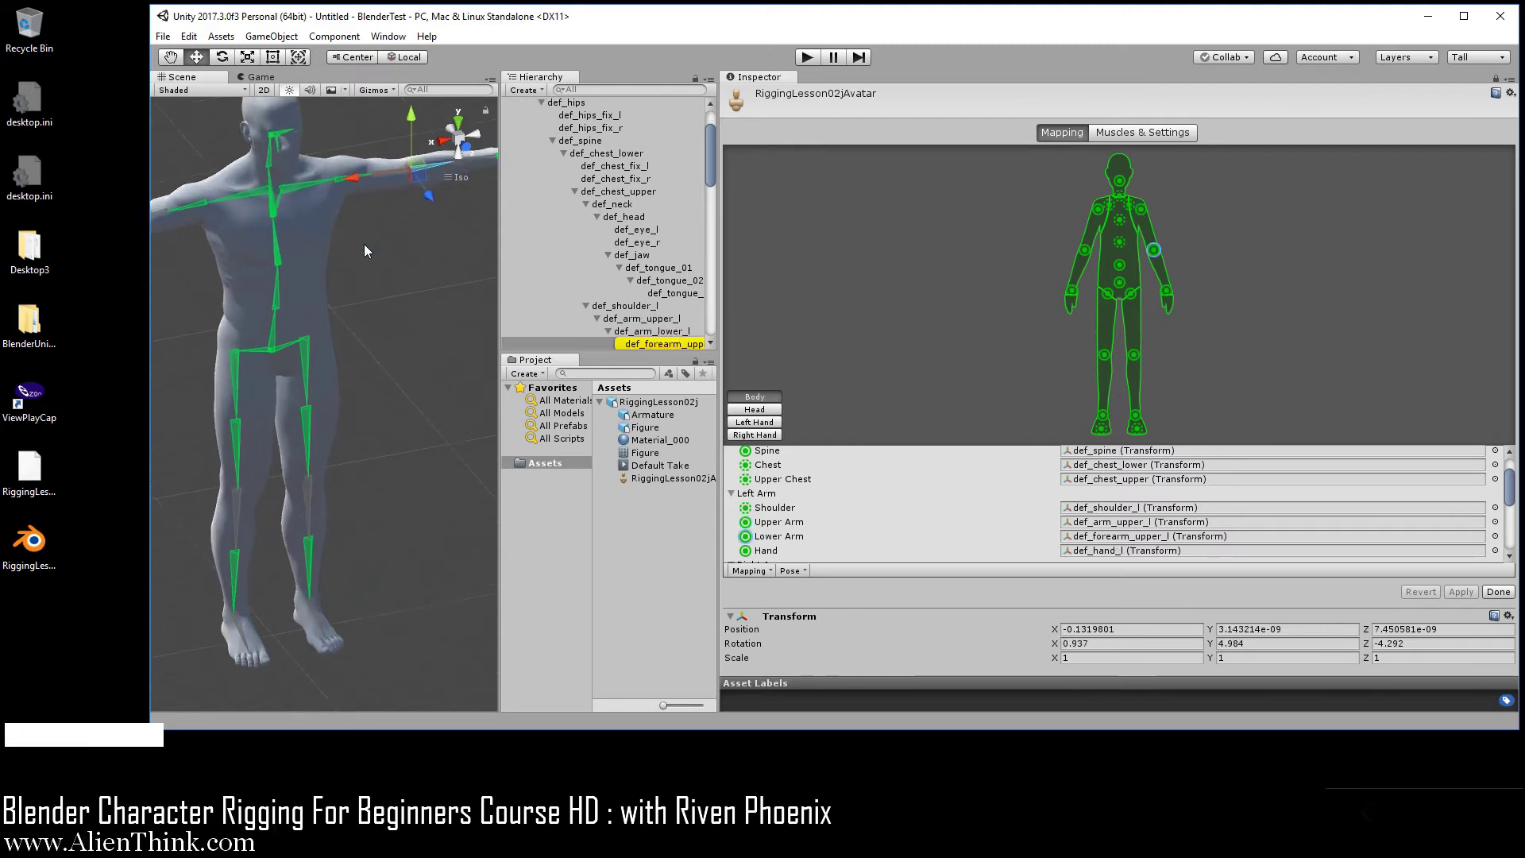
pyautogui.scroll(2, 364, 245)
pyautogui.moveTo(365, 223); pyautogui.dragTo(324, 316, button='middle')
pyautogui.scroll(5, 351, 308)
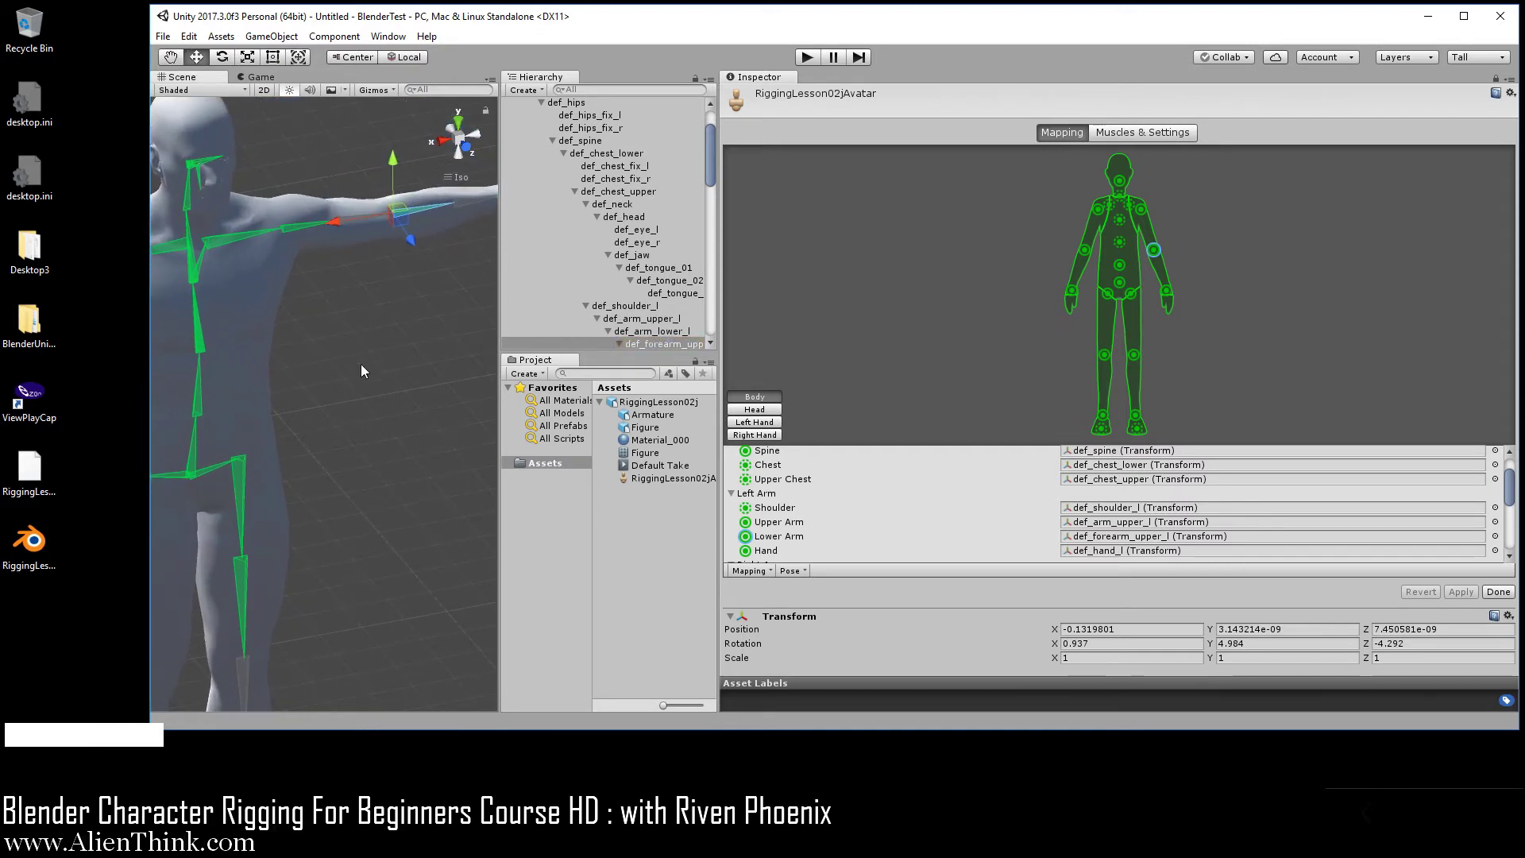
pyautogui.moveTo(379, 375); pyautogui.dragTo(388, 237, button='middle')
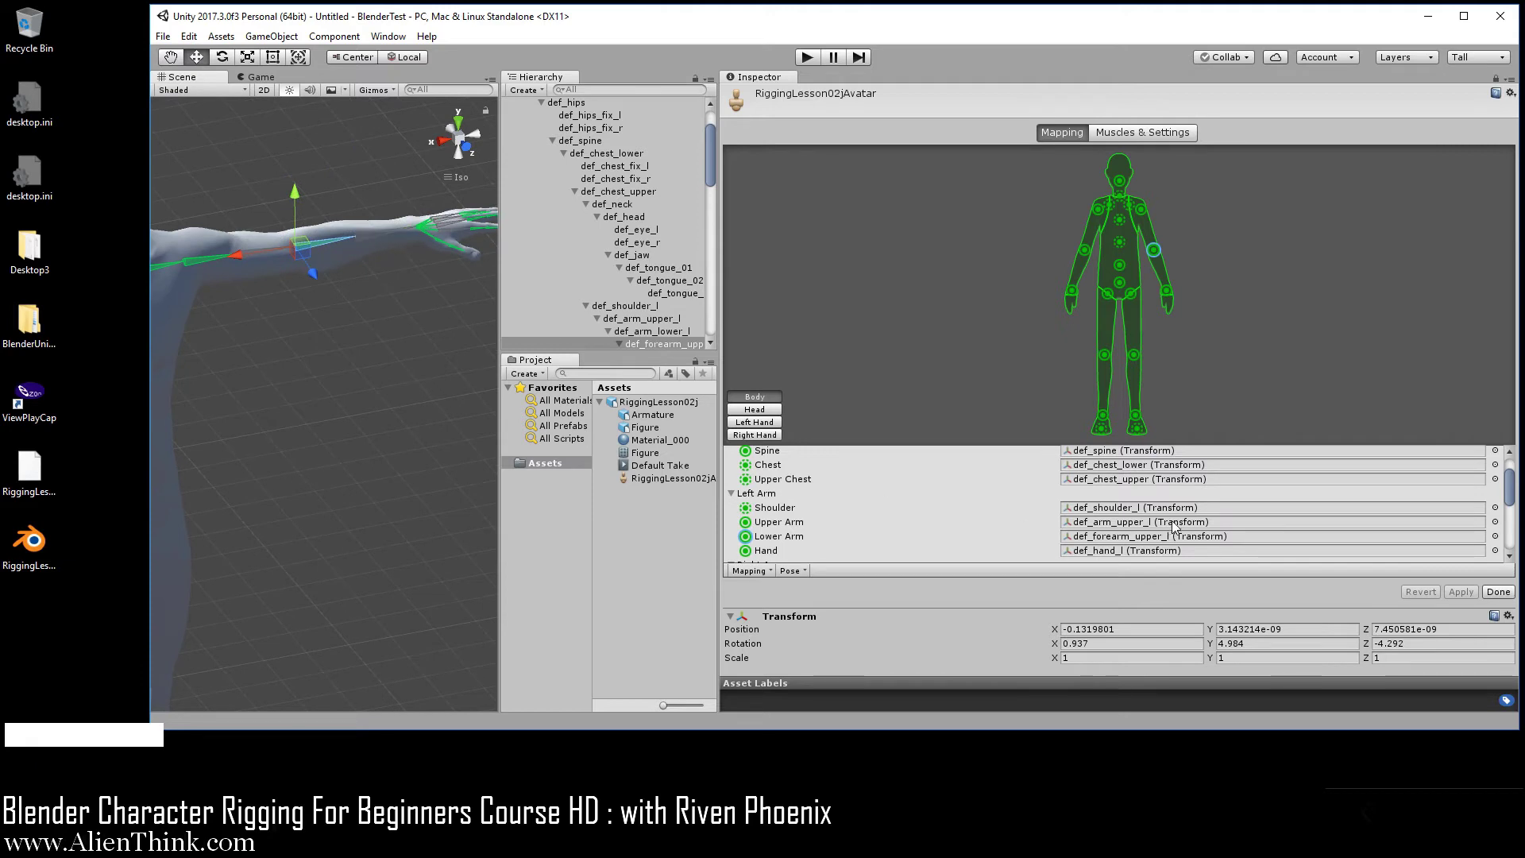
pyautogui.scroll(-4, 1125, 551)
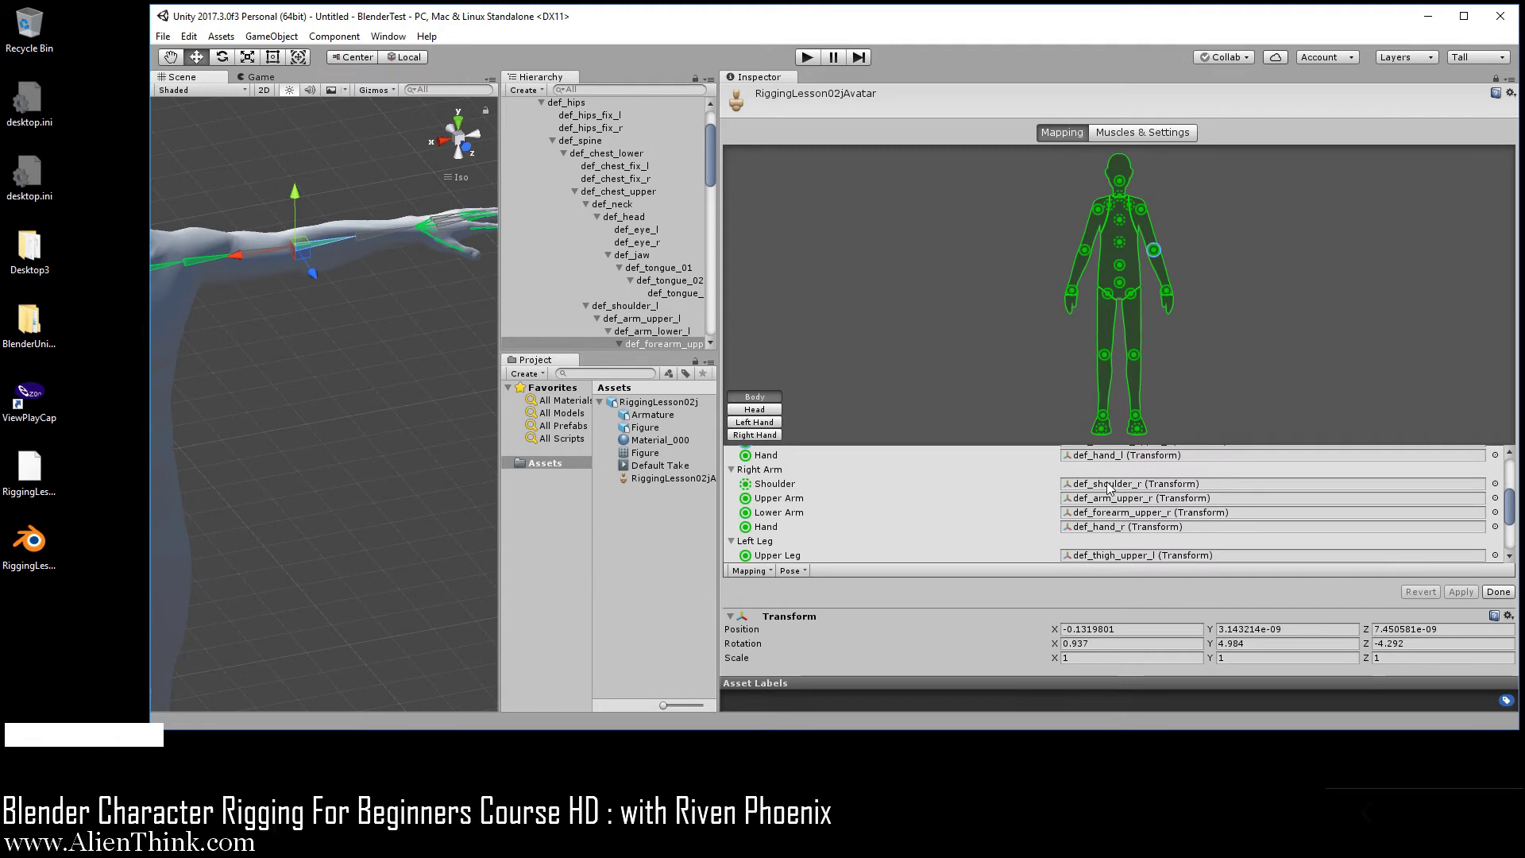
pyautogui.click(1106, 458)
pyautogui.scroll(2, 1102, 493)
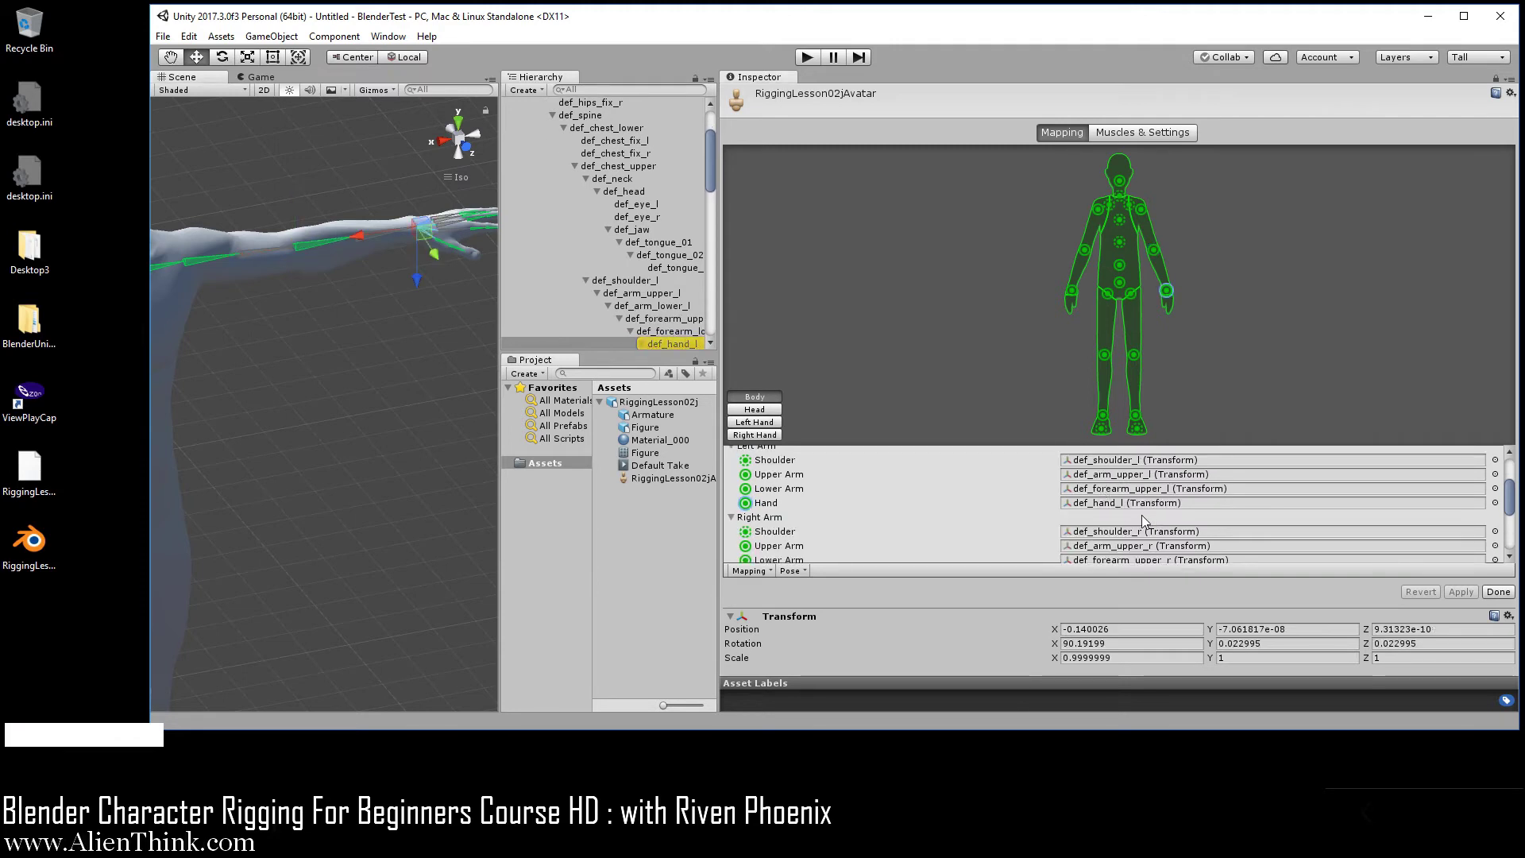
# Check the right arm's bone mappings from Shoulder to Hand and inspect the right hand in the Scene view.
pyautogui.scroll(-2, 1141, 514)
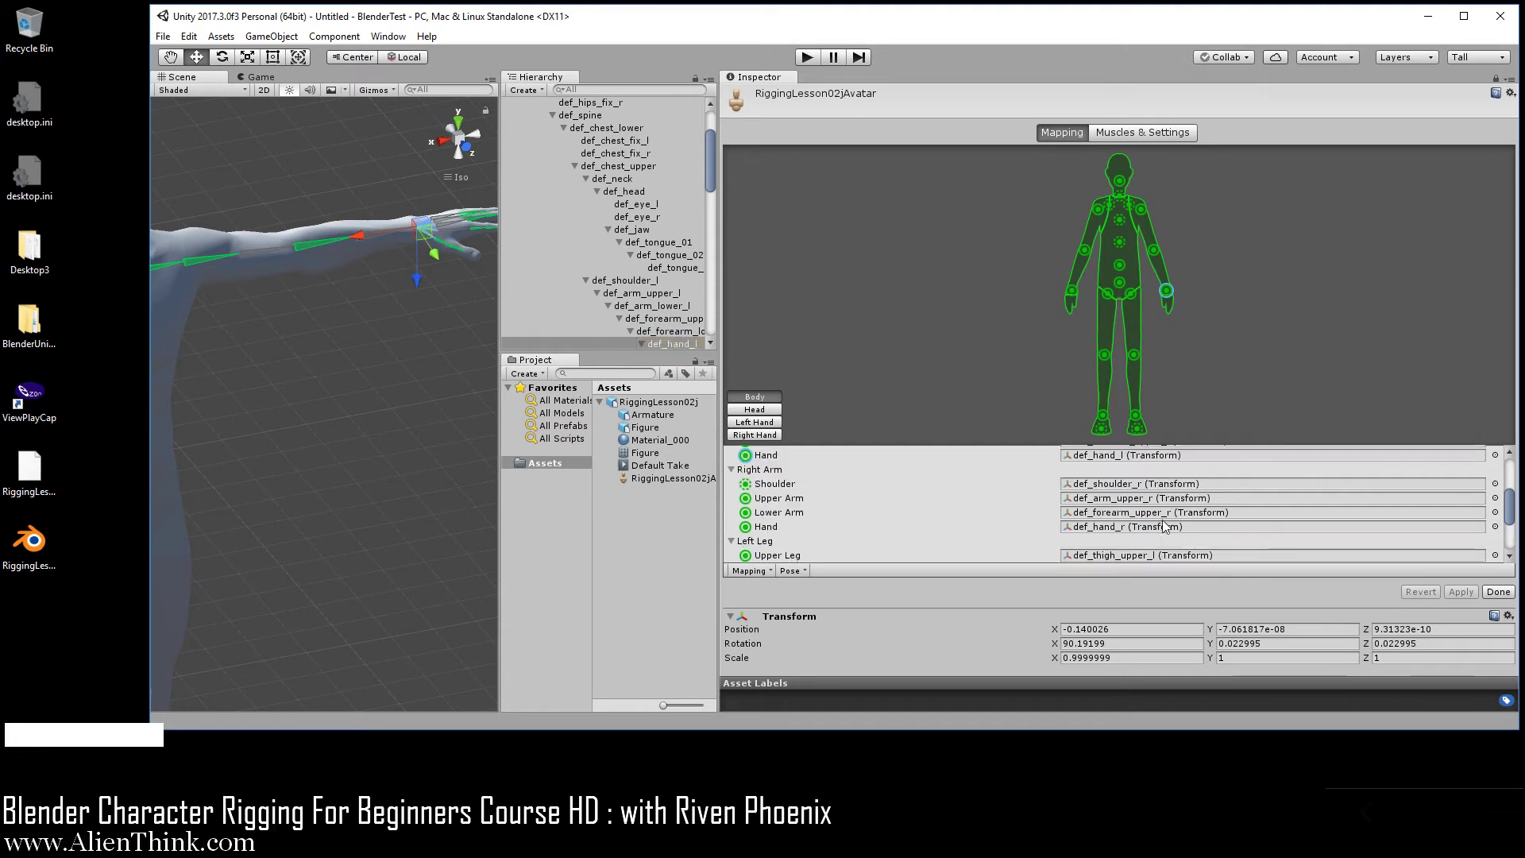
pyautogui.click(1112, 498)
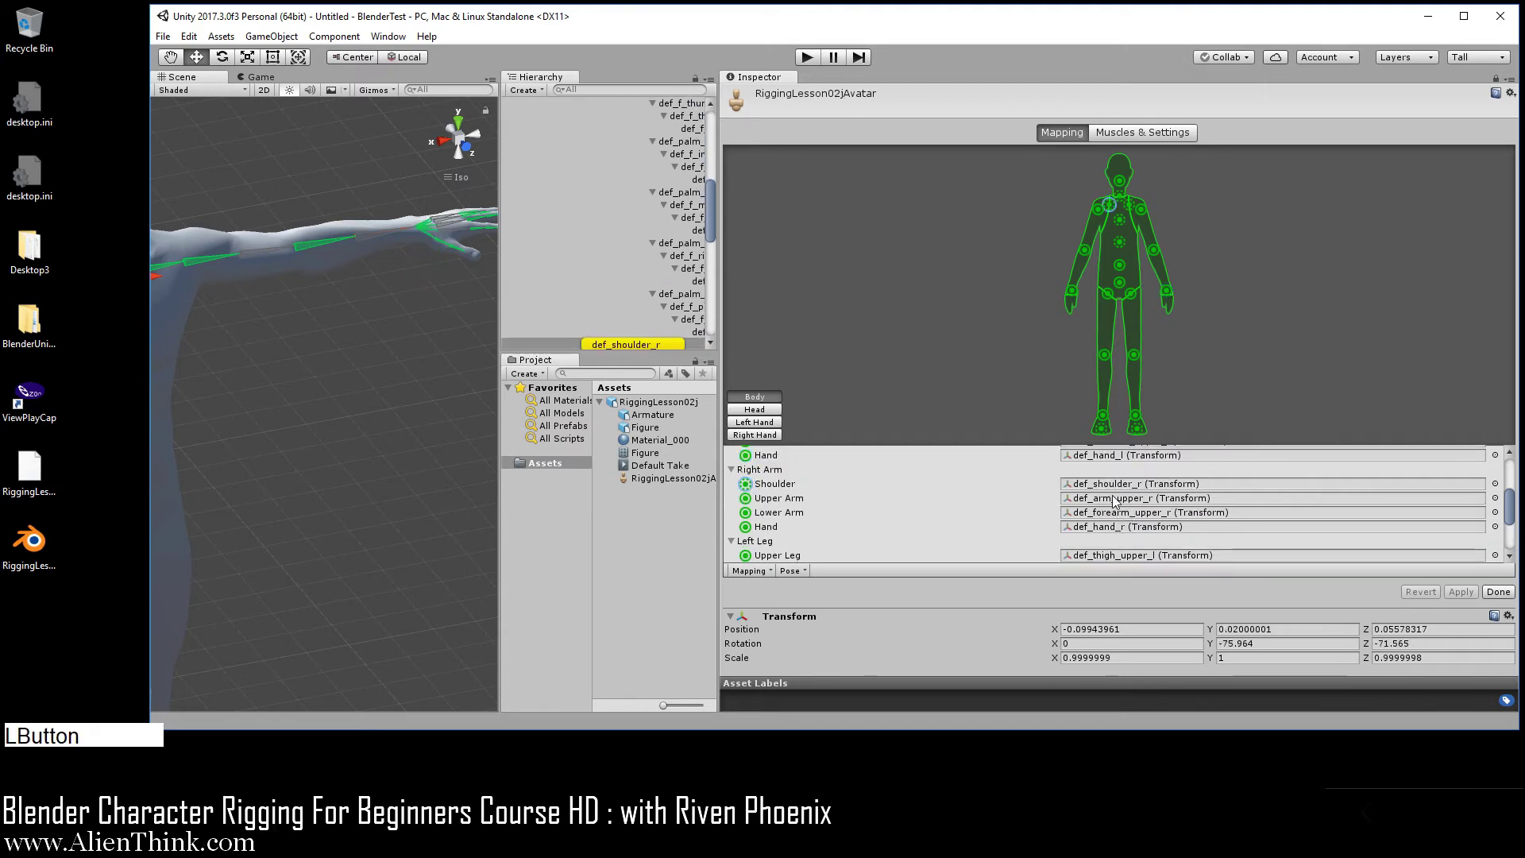
pyautogui.click(1112, 512)
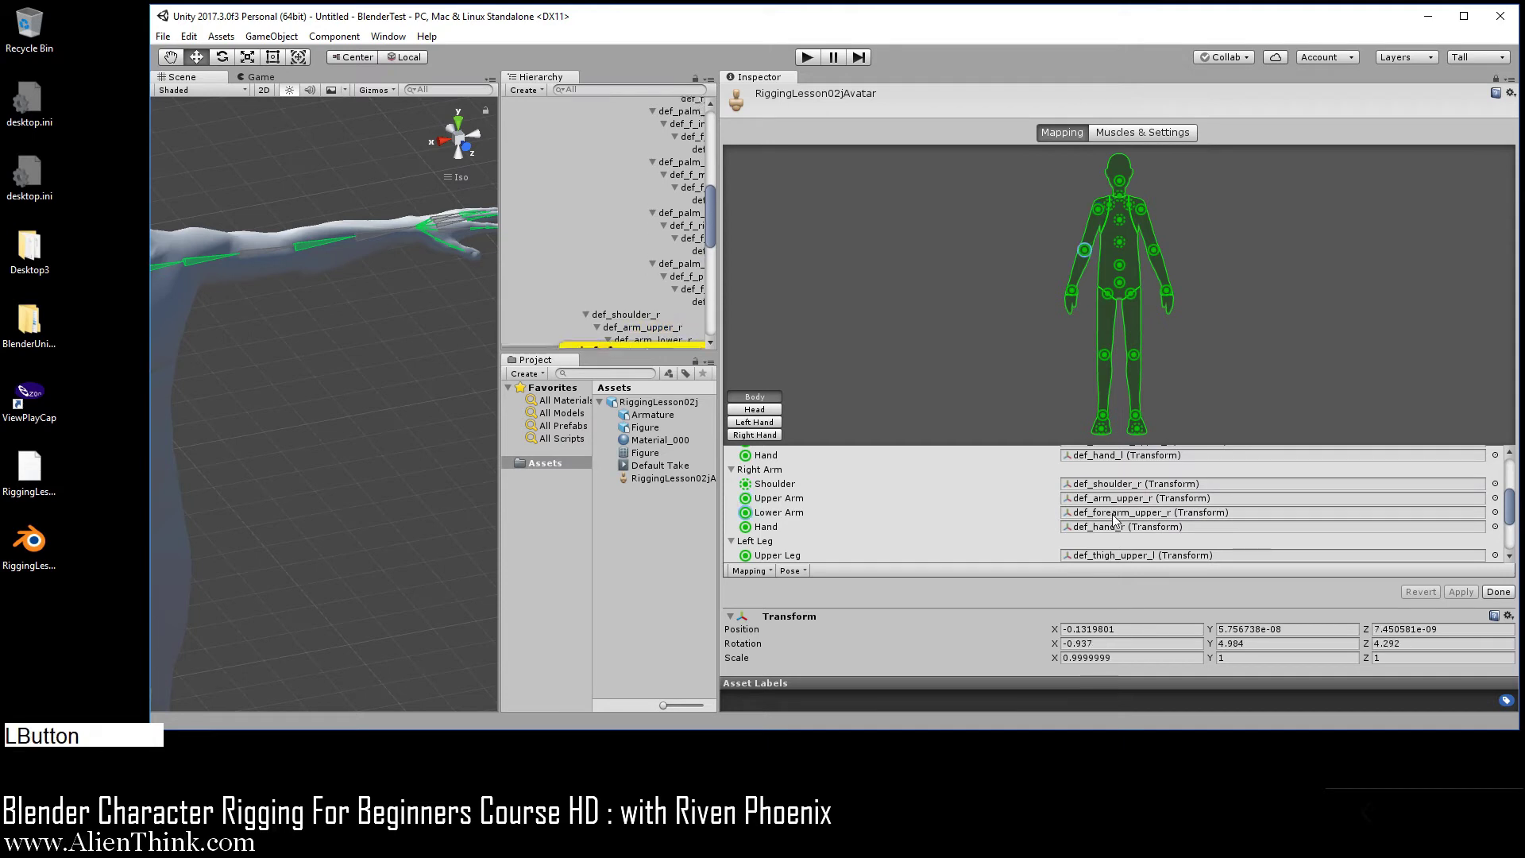
pyautogui.click(1109, 528)
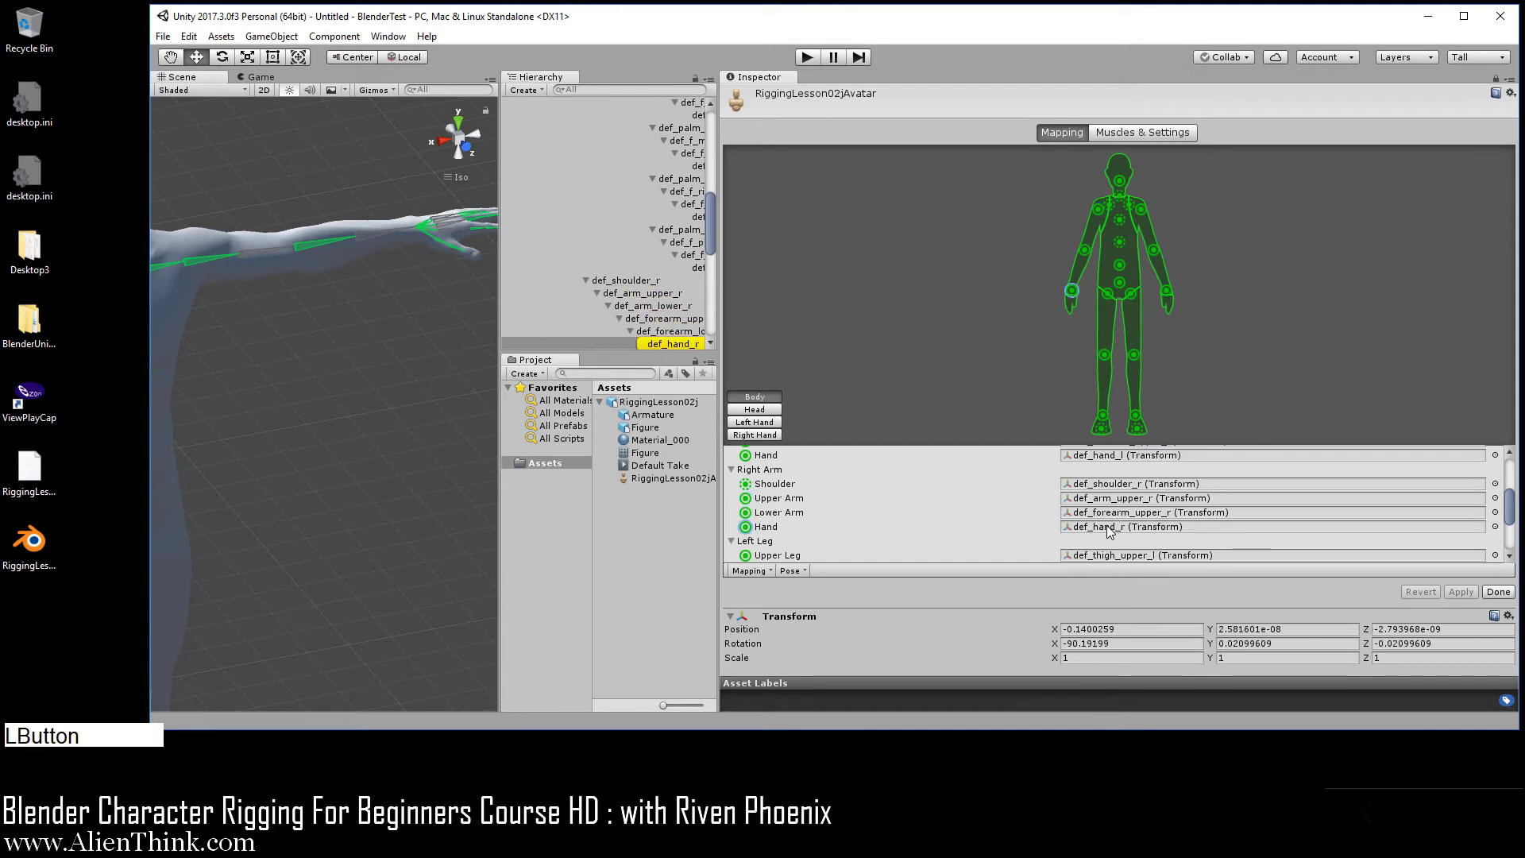
pyautogui.moveTo(286, 422); pyautogui.dragTo(433, 358, button='middle')
pyautogui.moveTo(308, 347); pyautogui.dragTo(453, 319, button='middle')
pyautogui.scroll(10, 269, 280)
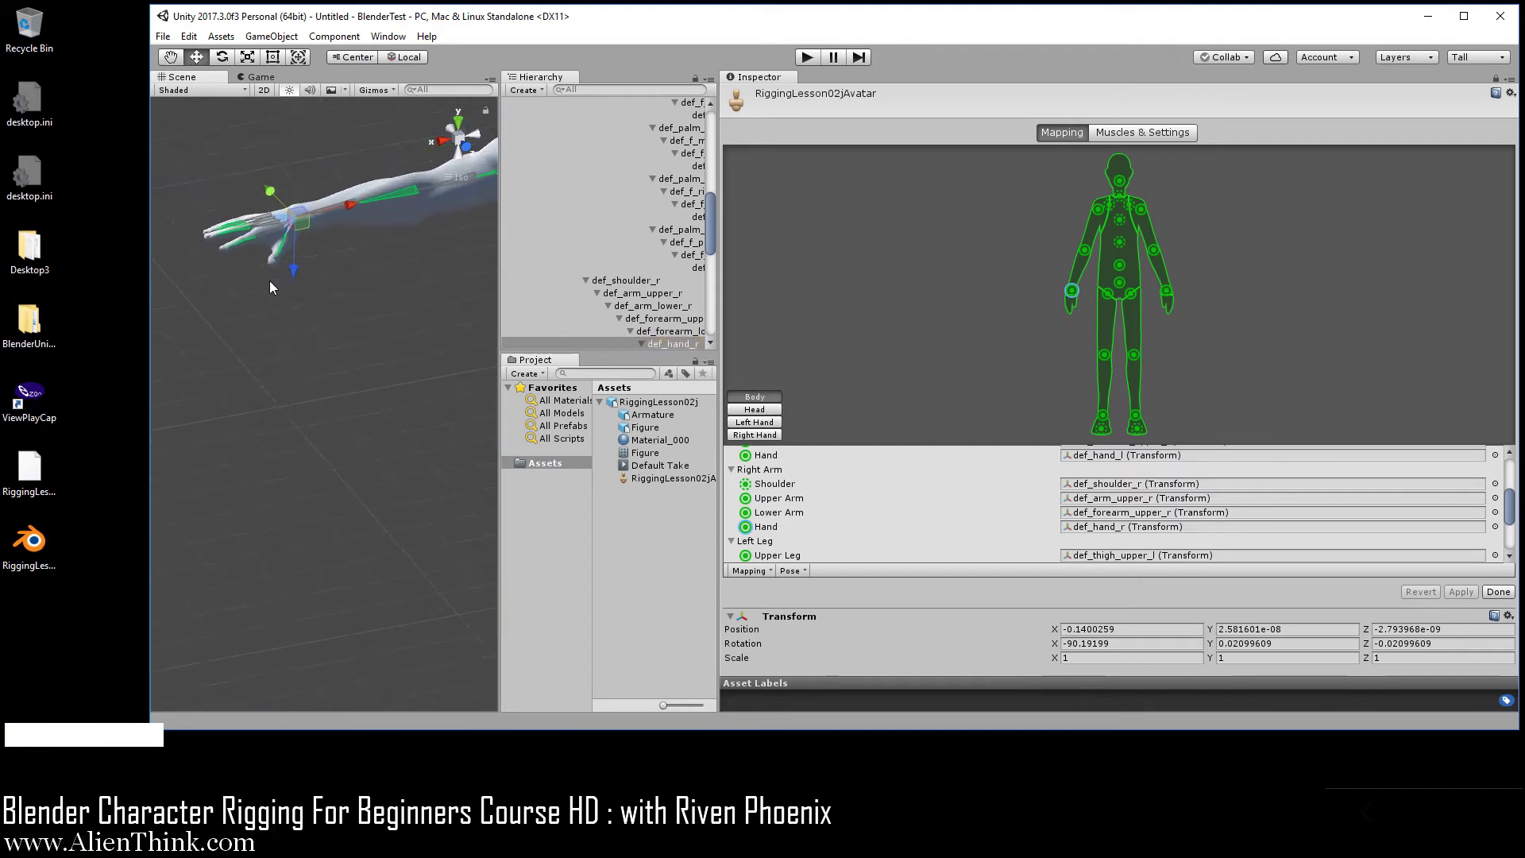
pyautogui.scroll(-7, 278, 270)
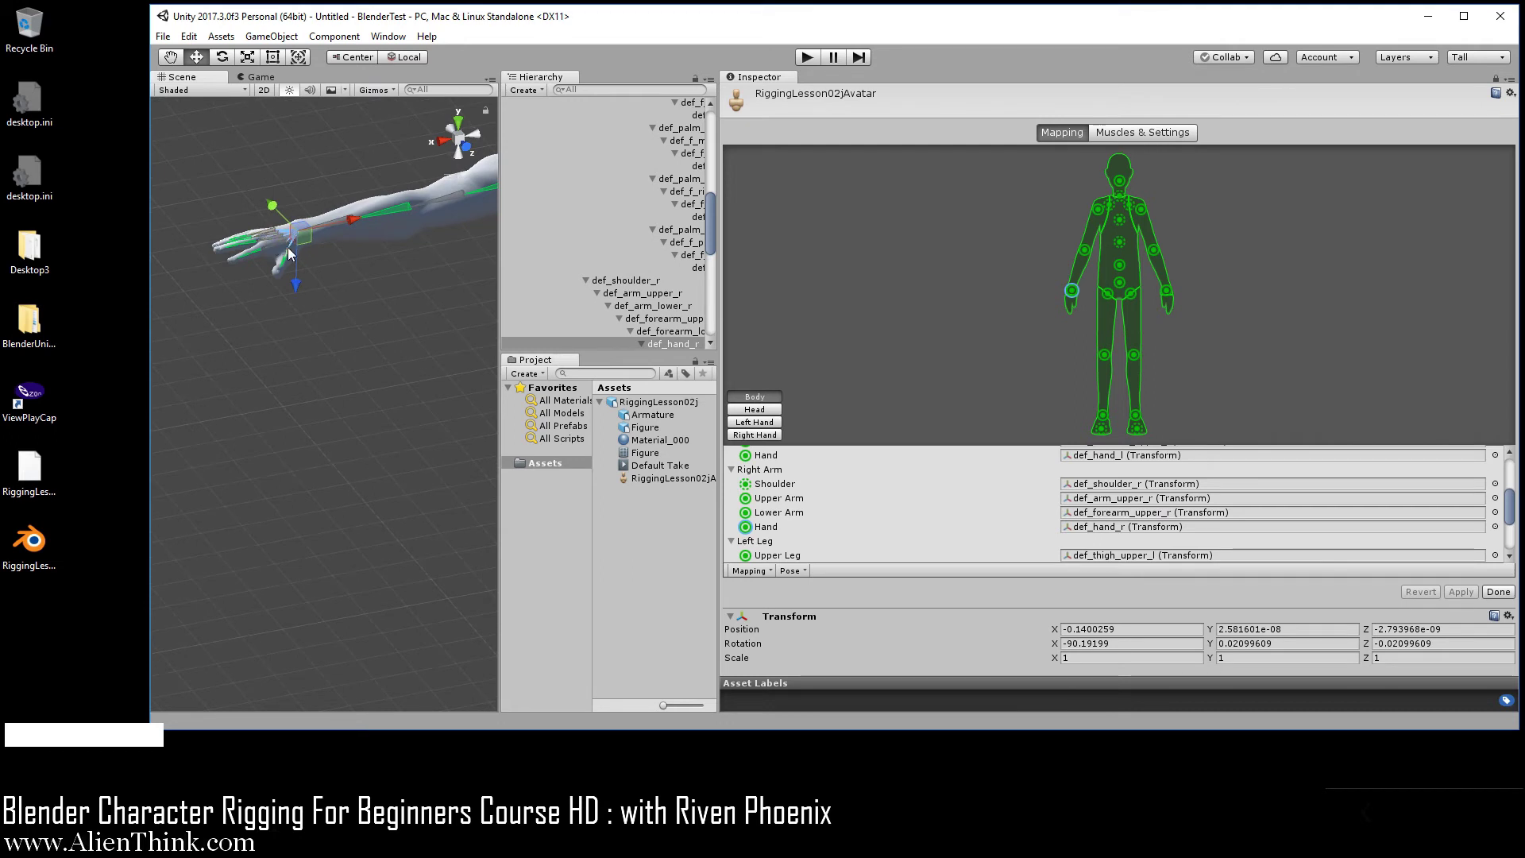
# Check the bones mapped to the left leg's Upper Leg and Lower Leg against the leg bones in the Scene view.
pyautogui.moveTo(352, 345); pyautogui.dragTo(323, 246, button='middle')
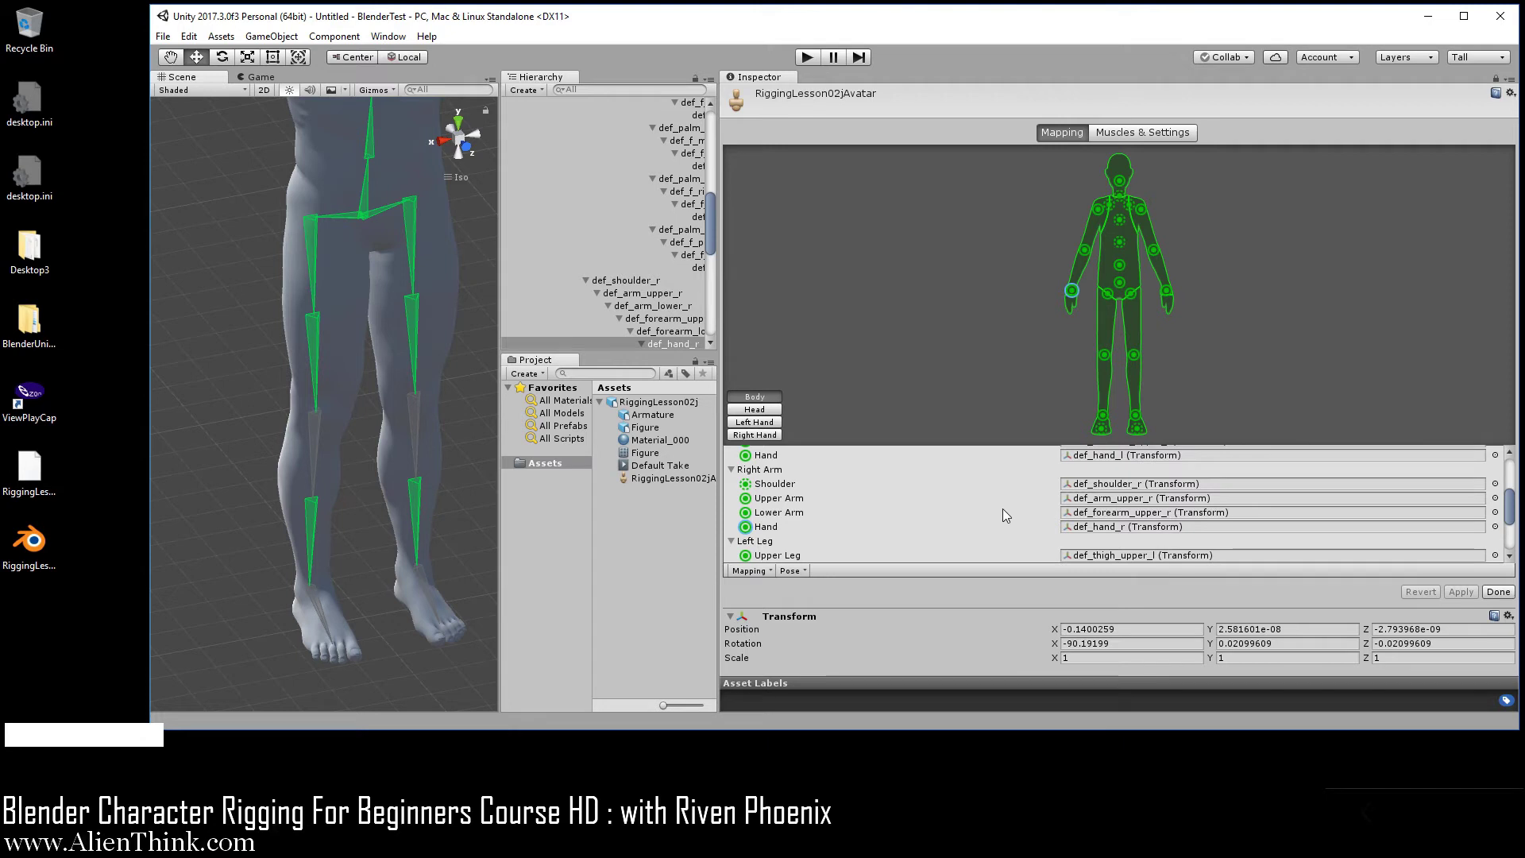
pyautogui.scroll(-2, 1003, 514)
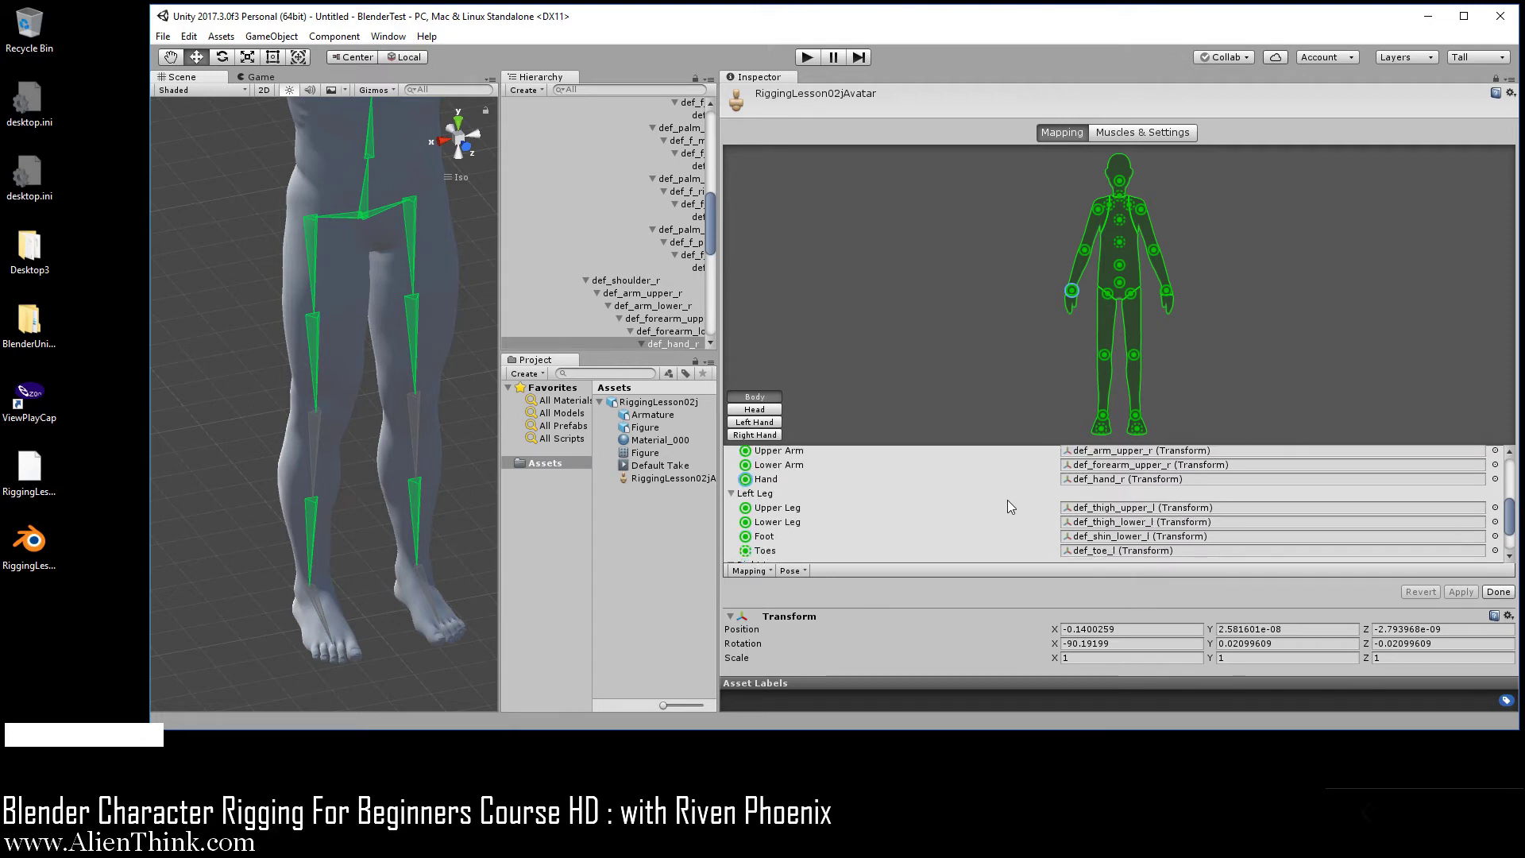
pyautogui.click(1130, 511)
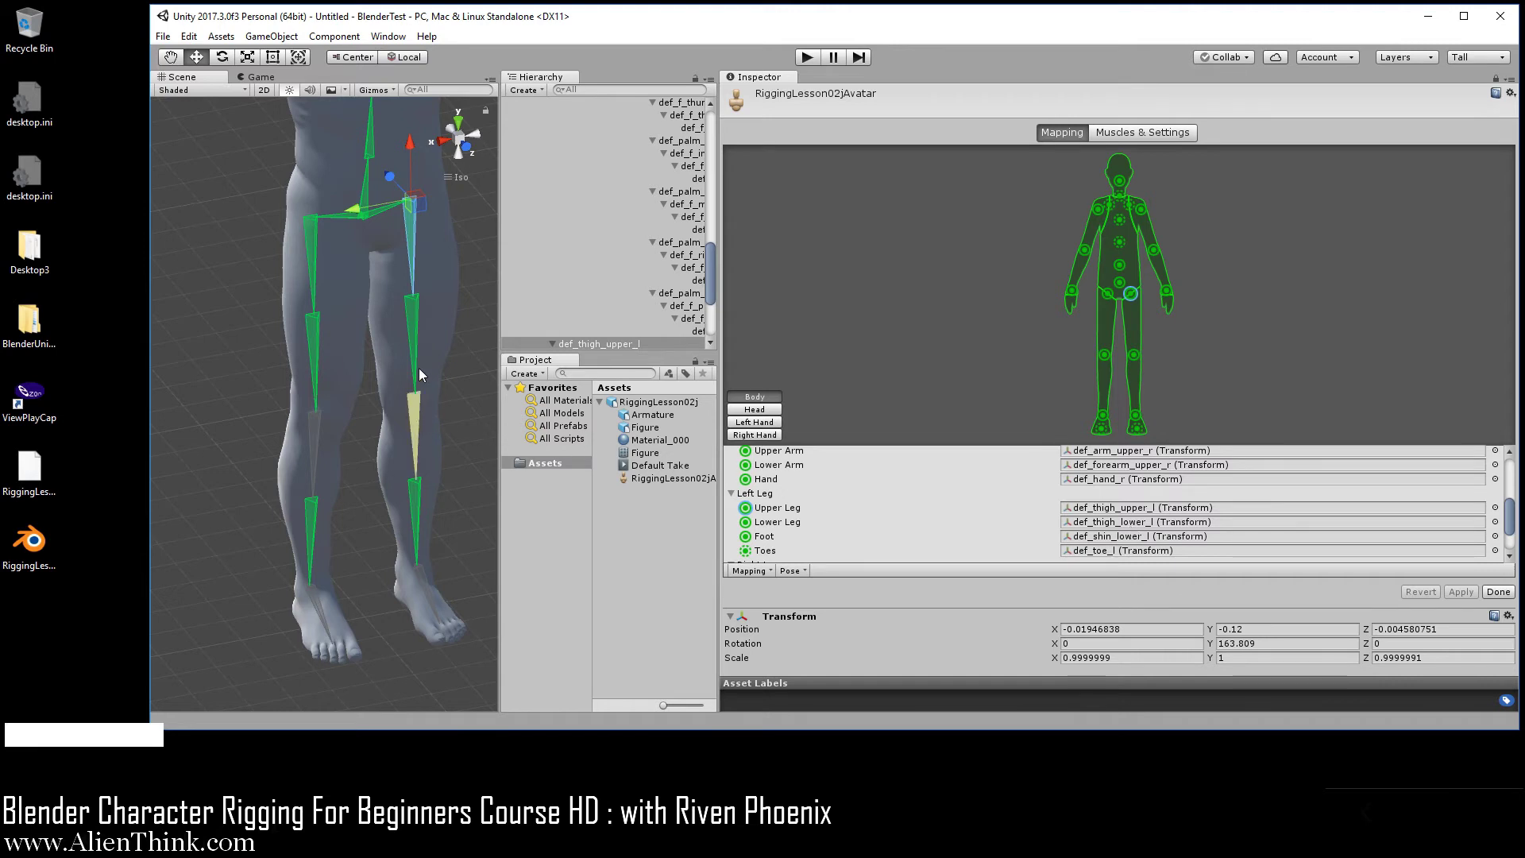
pyautogui.click(1141, 525)
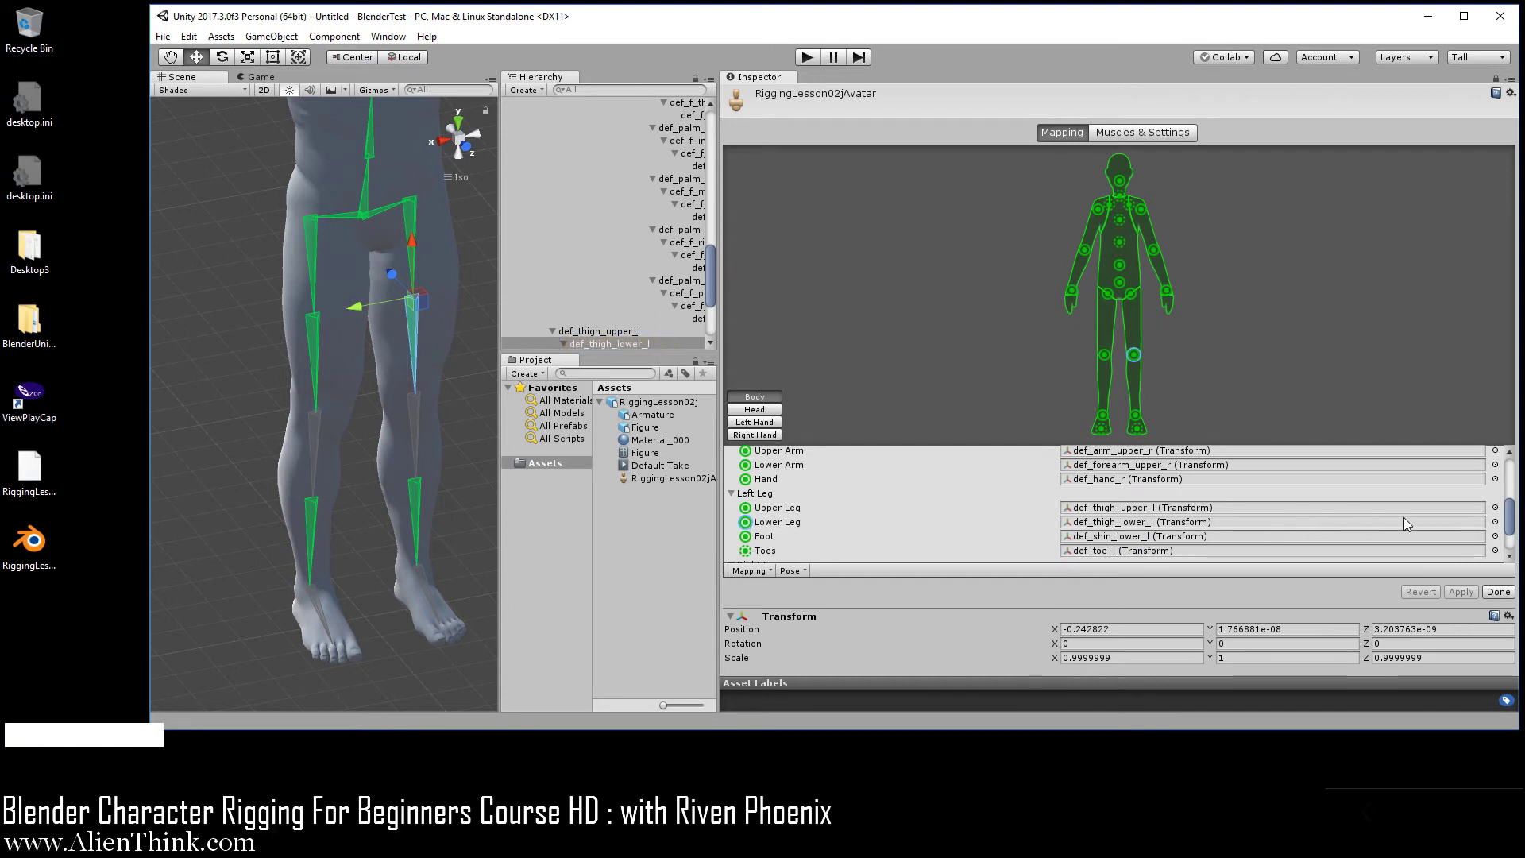
# Assign the def_shin_upper_l transform to the left leg's Lower Leg in the avatar mapping.
pyautogui.click(1495, 522)
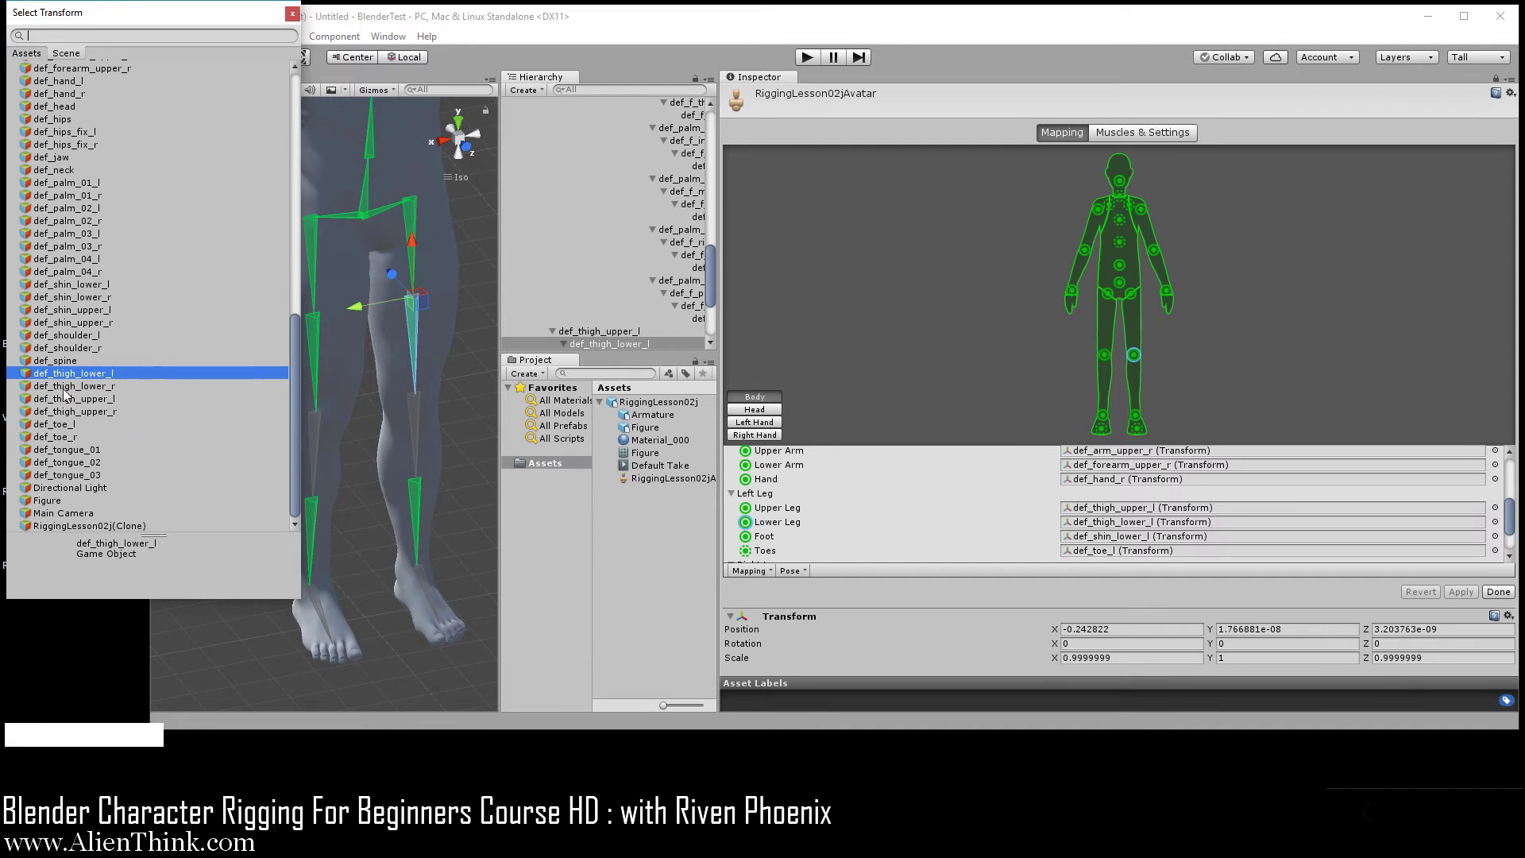
pyautogui.scroll(9, 111, 389)
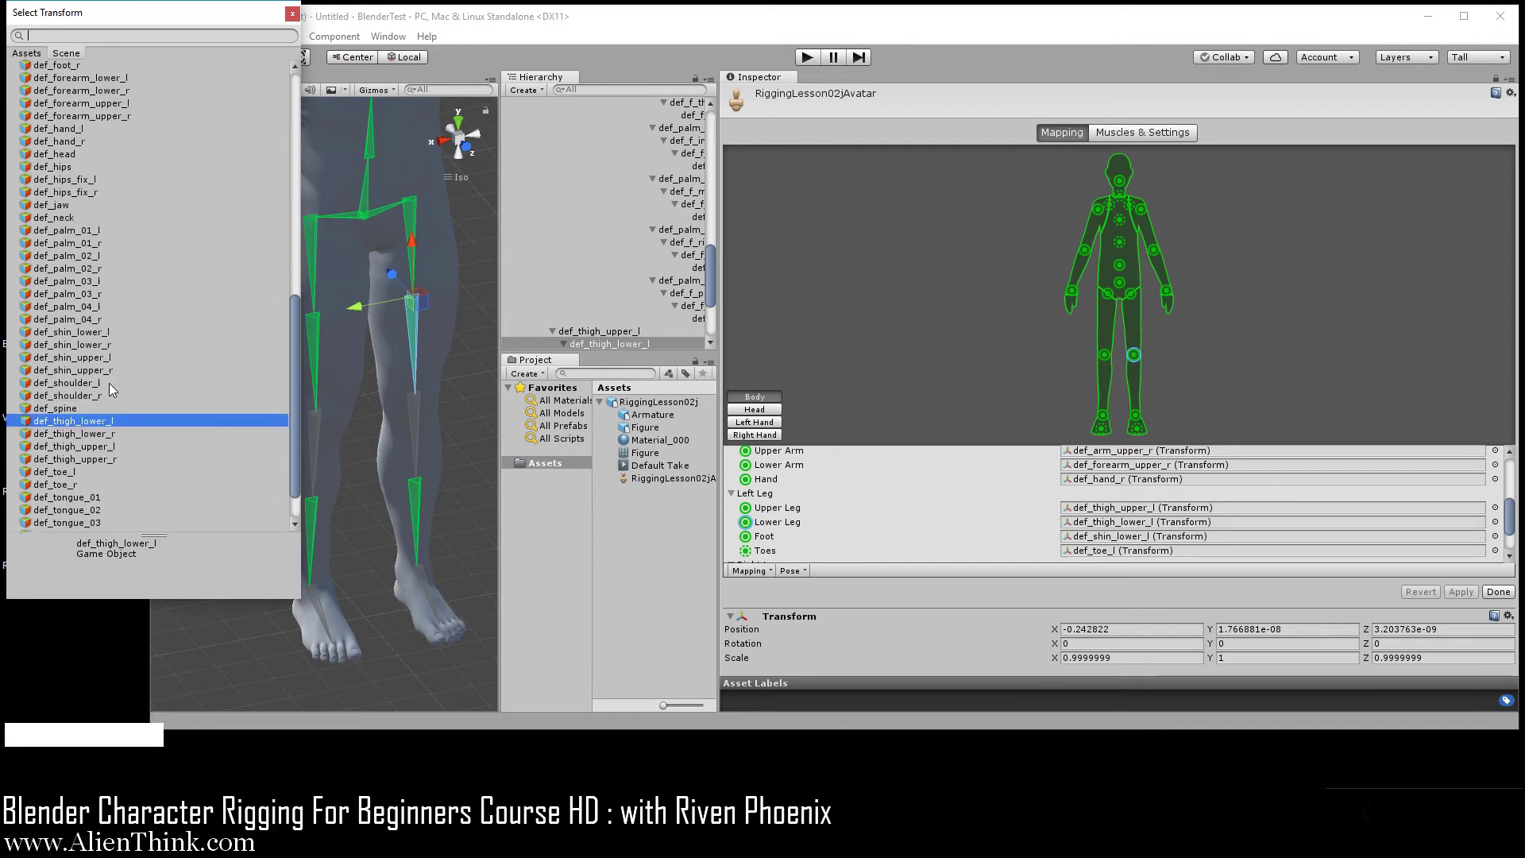
pyautogui.scroll(-9, 111, 389)
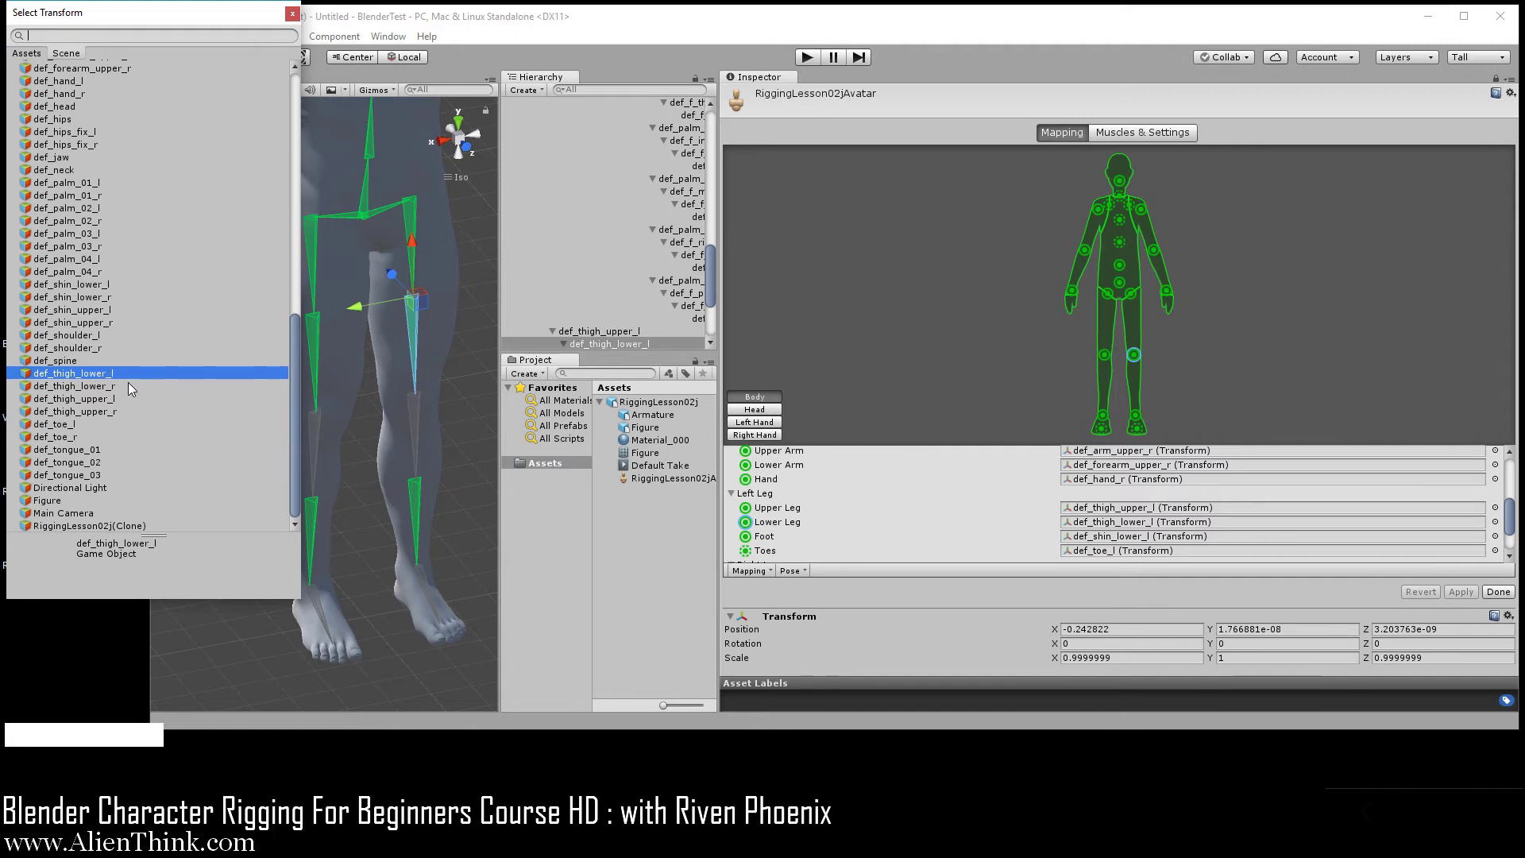
pyautogui.click(94, 311)
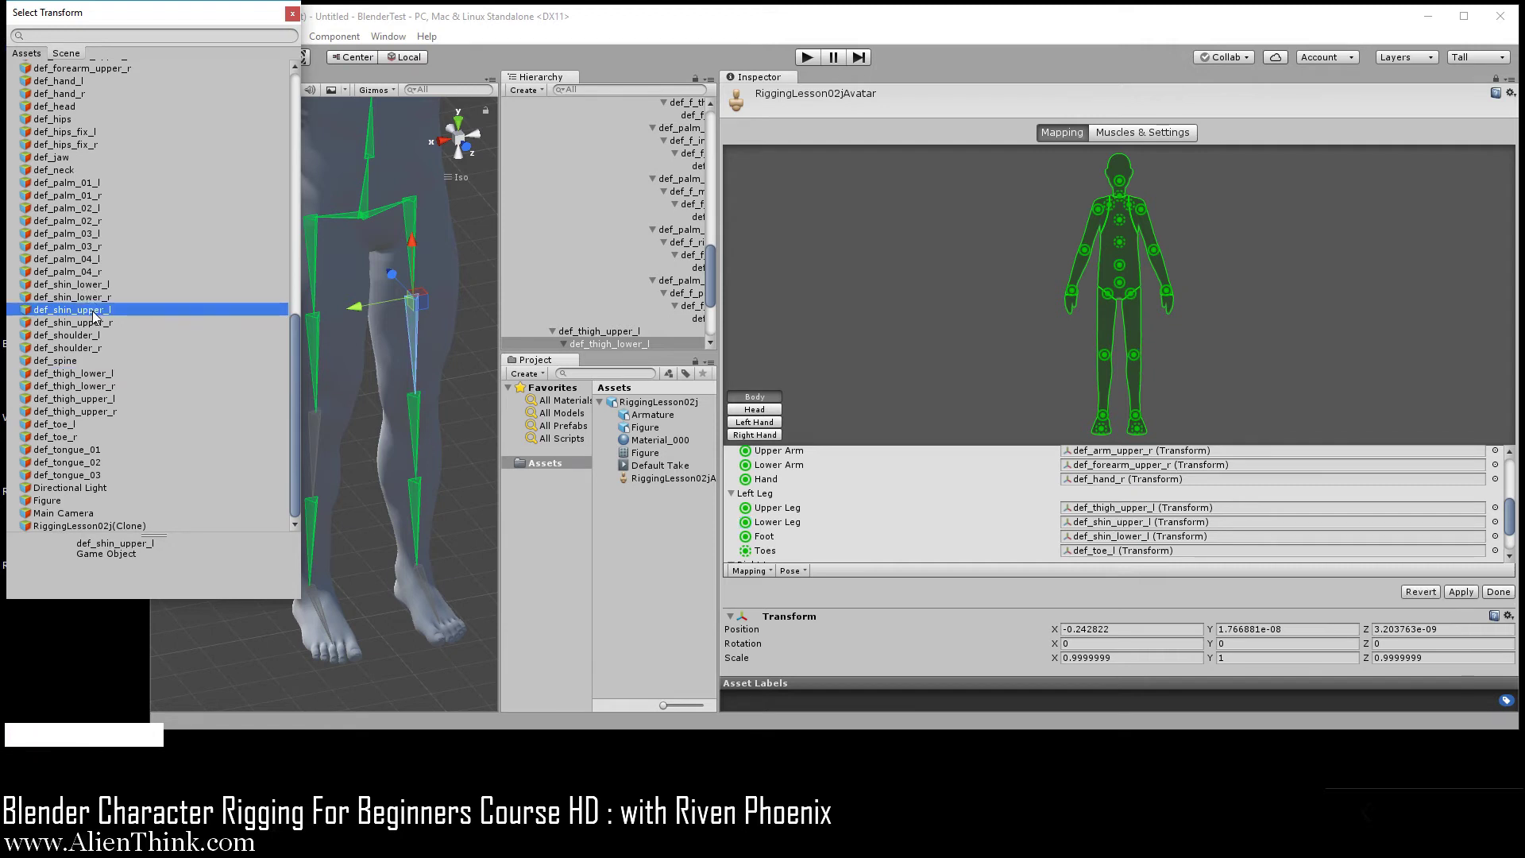
pyautogui.click(94, 313)
pyautogui.click(91, 314)
pyautogui.click(92, 314)
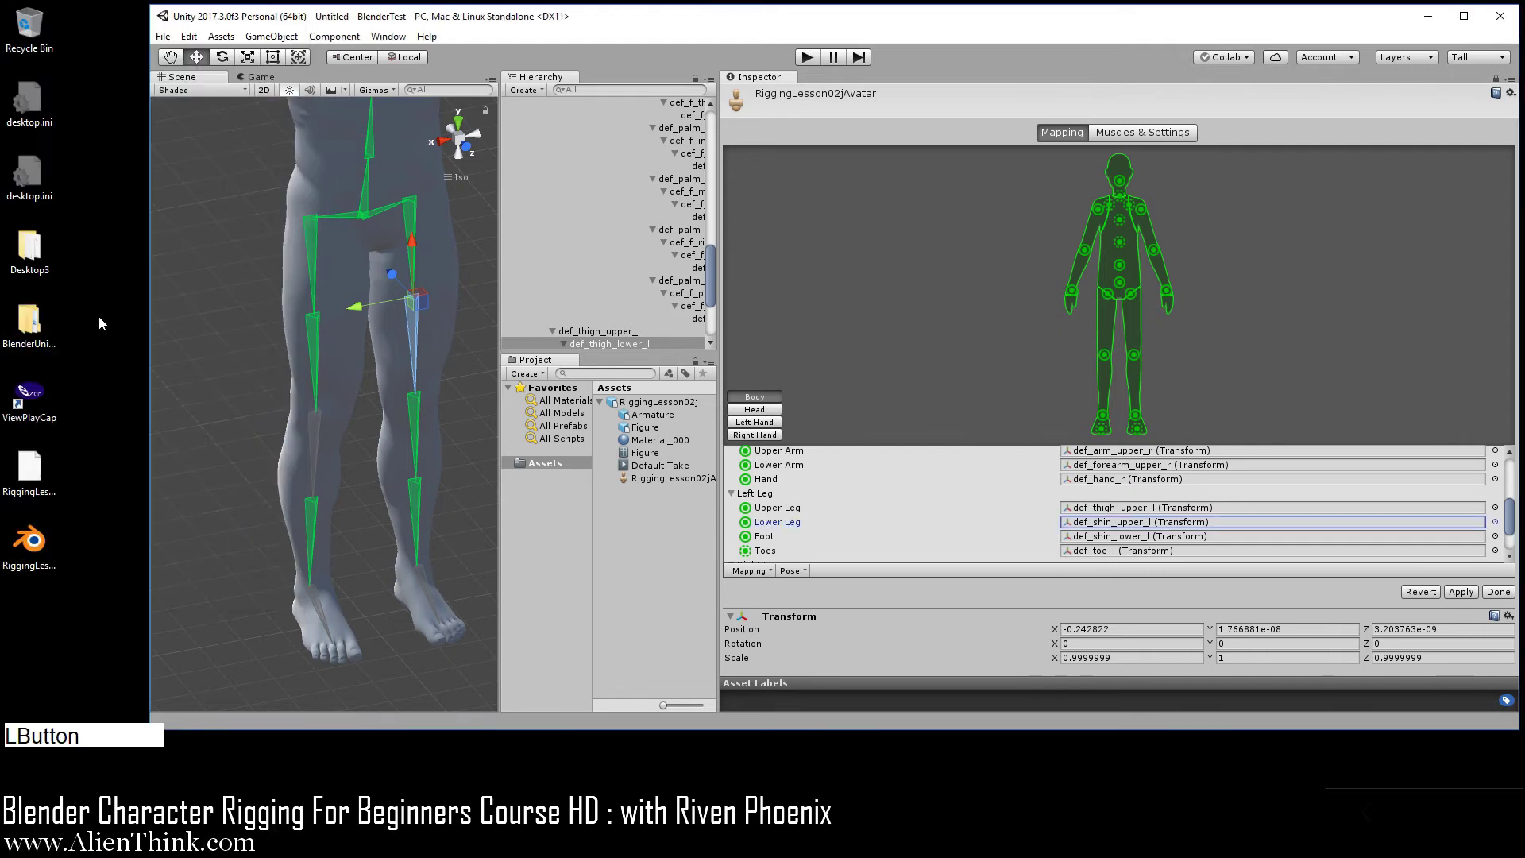
# Assign the def_foot_l transform to the left leg's Foot and check the bone mapped to its Toes.
pyautogui.click(1141, 537)
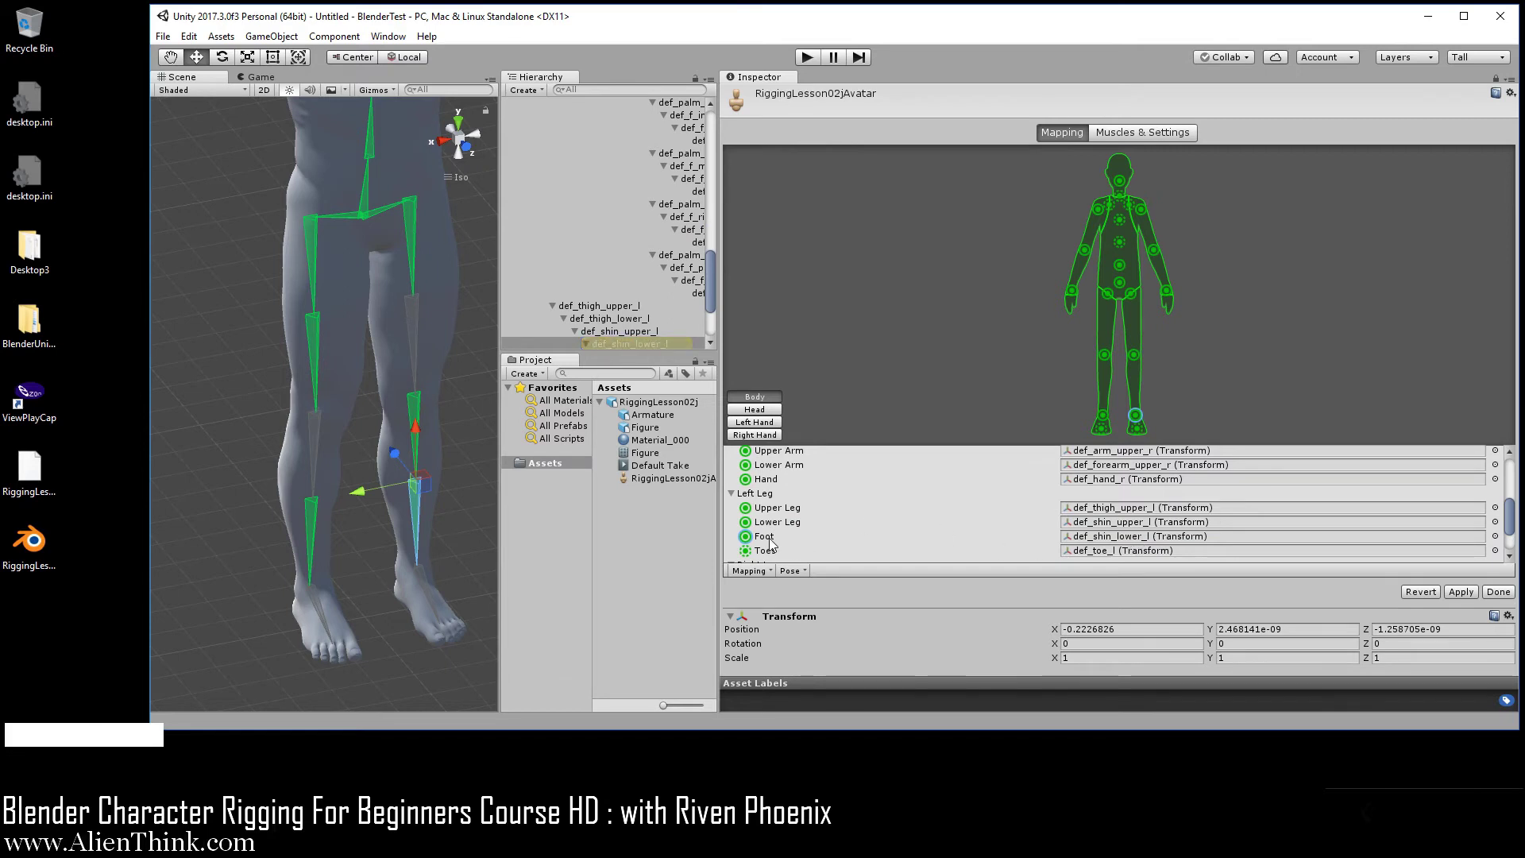
pyautogui.click(1496, 537)
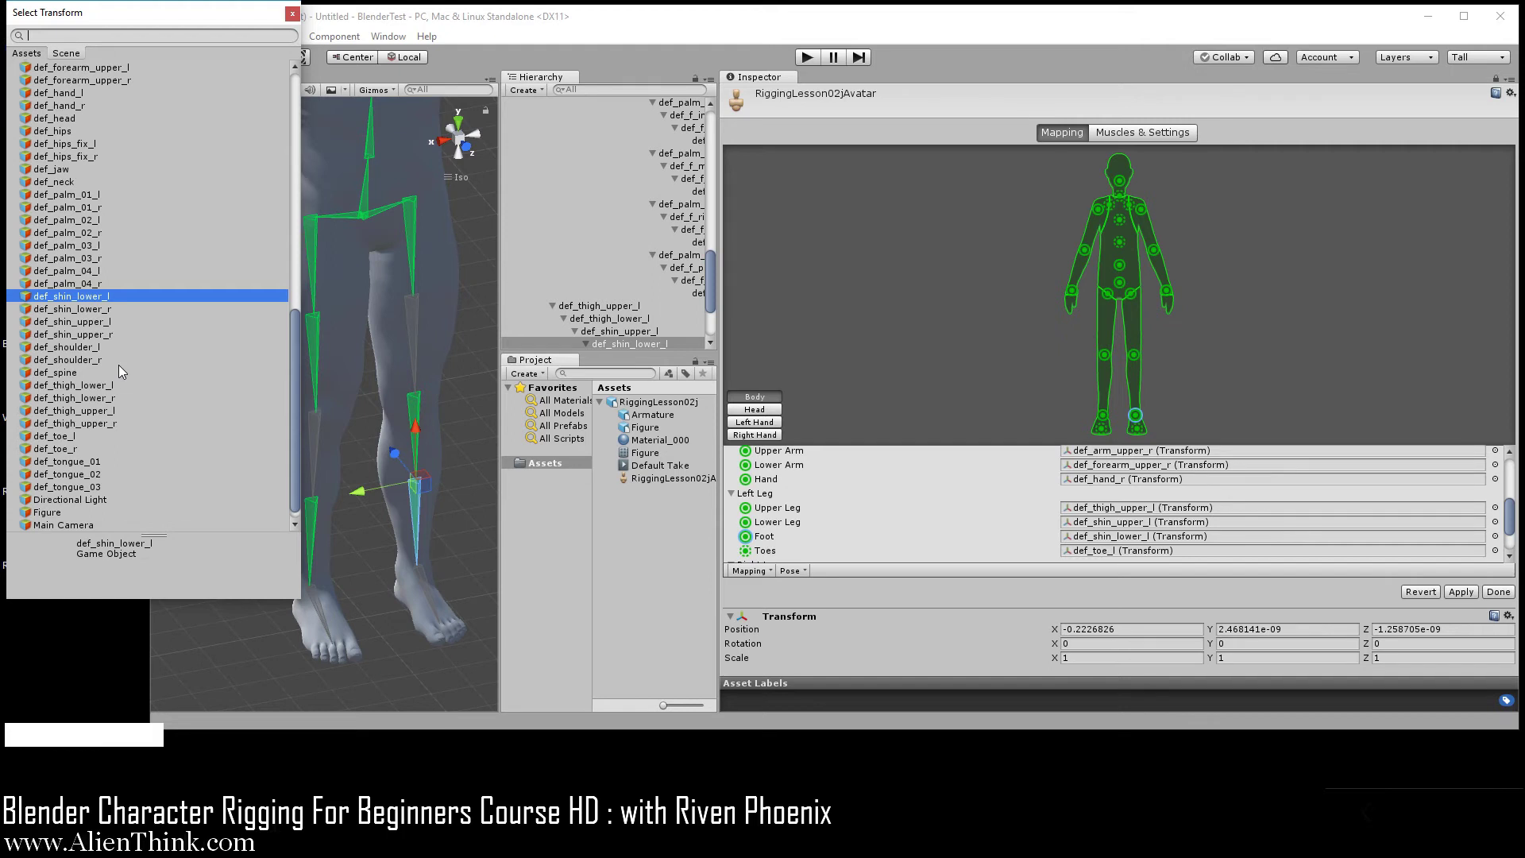
pyautogui.scroll(3, 117, 365)
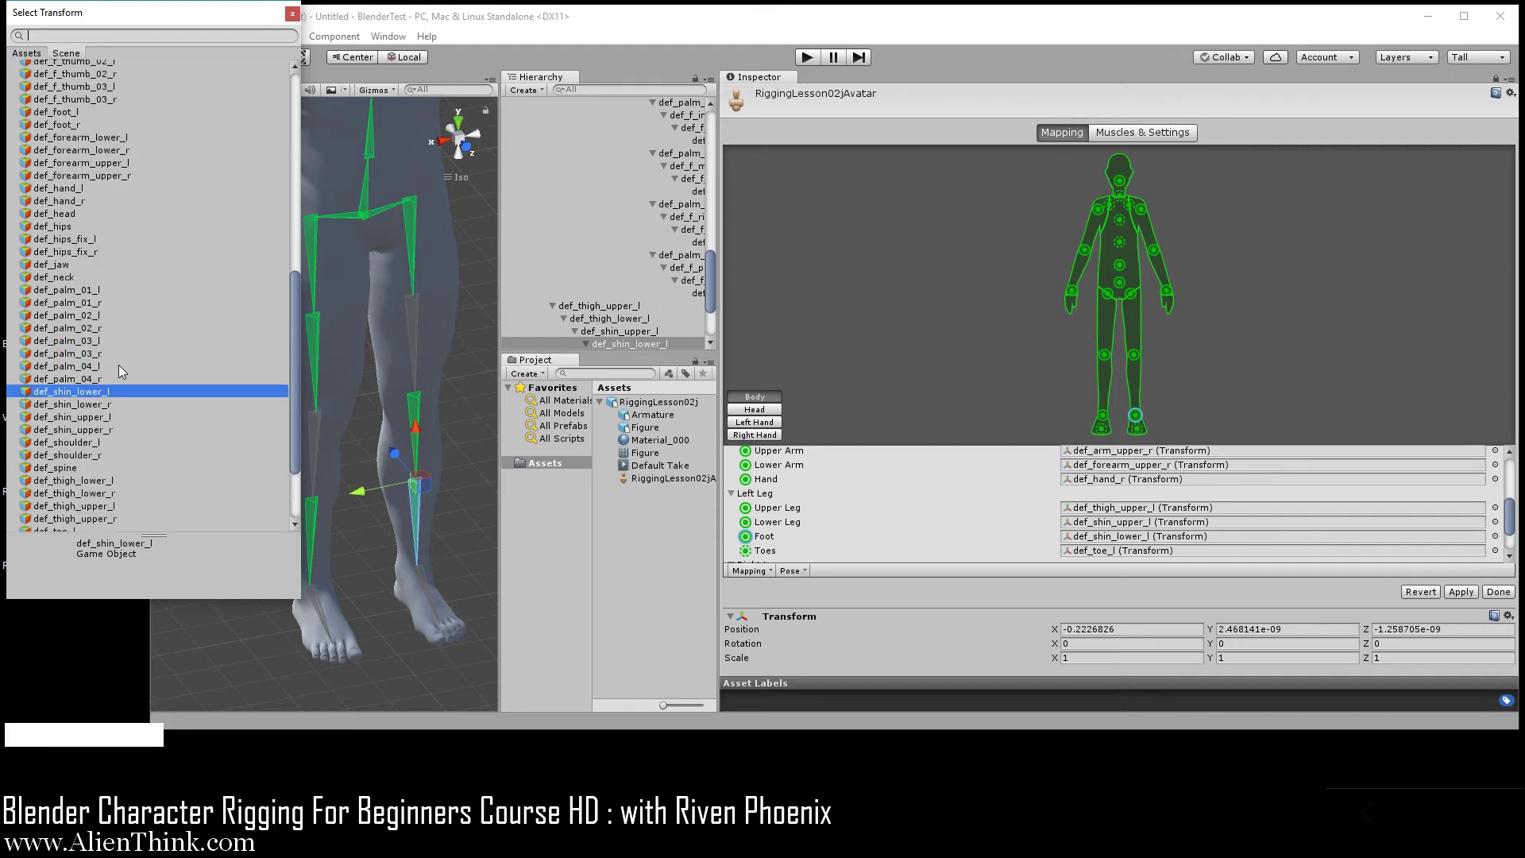
pyautogui.click(67, 114)
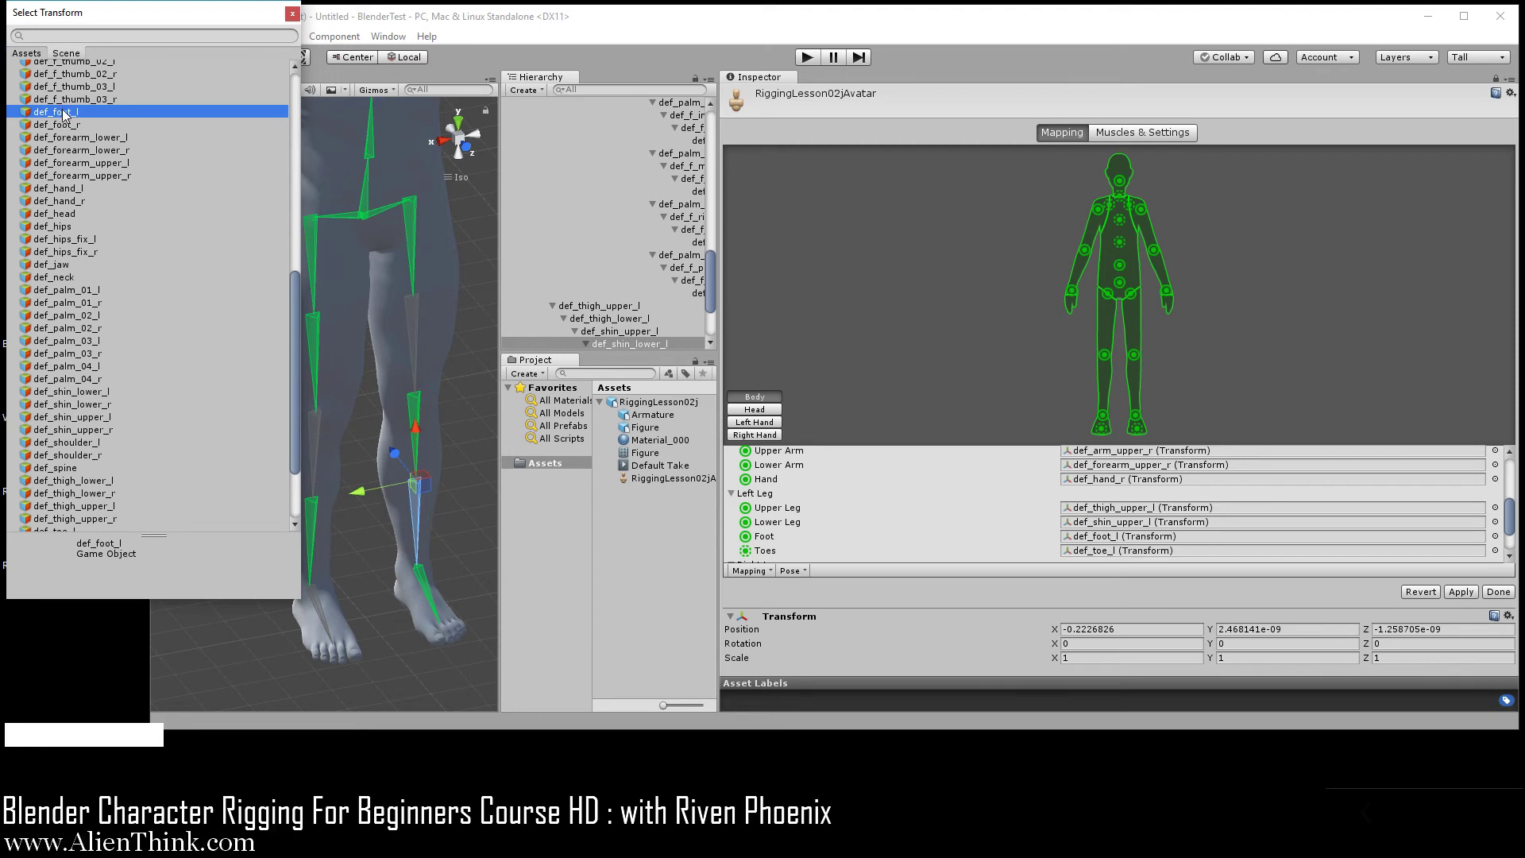
pyautogui.doubleClick(63, 114)
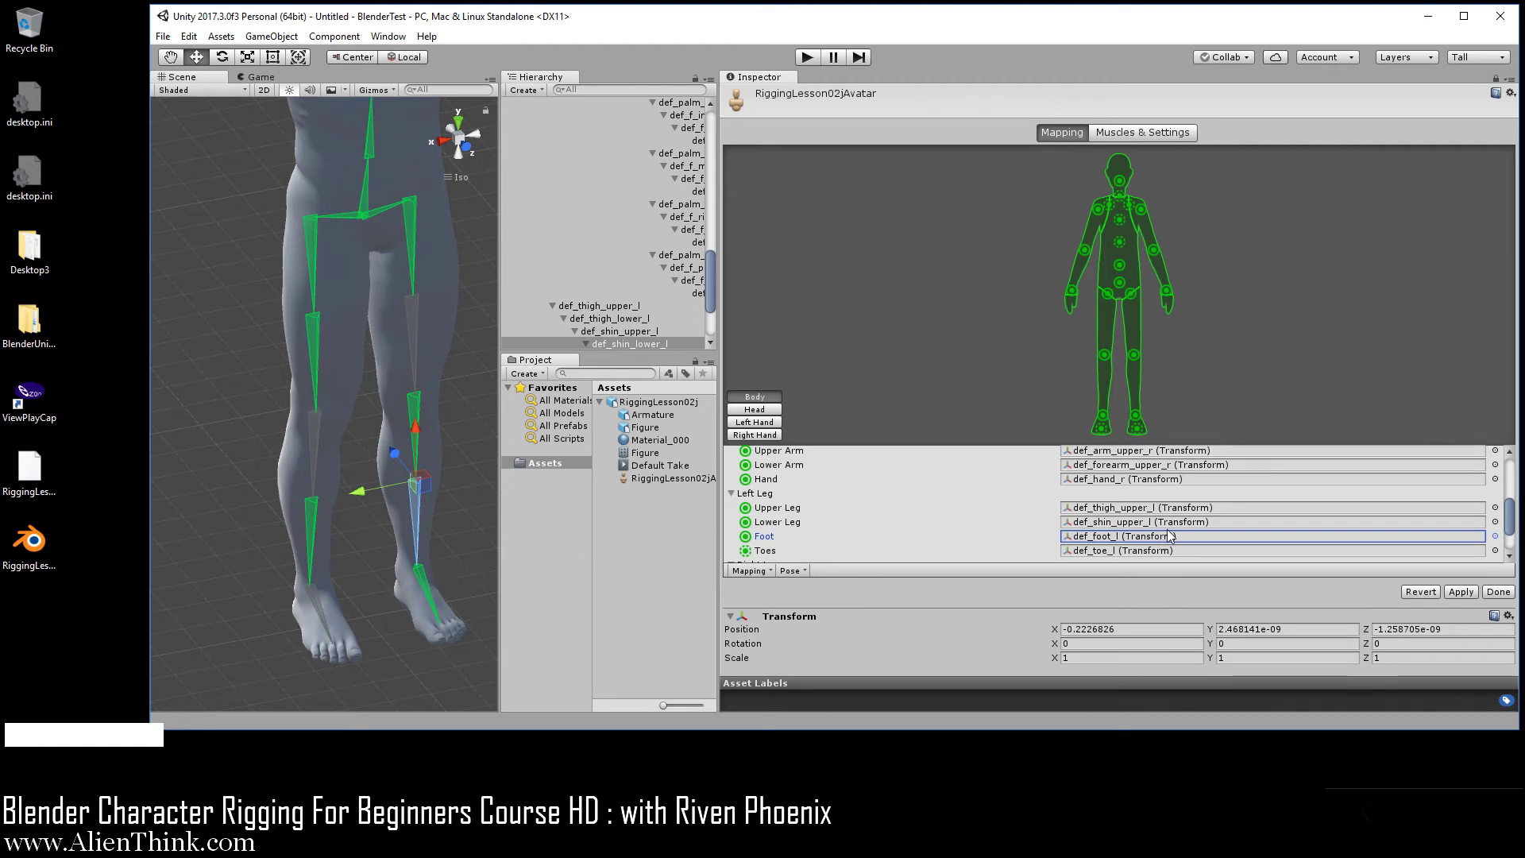
pyautogui.click(1110, 550)
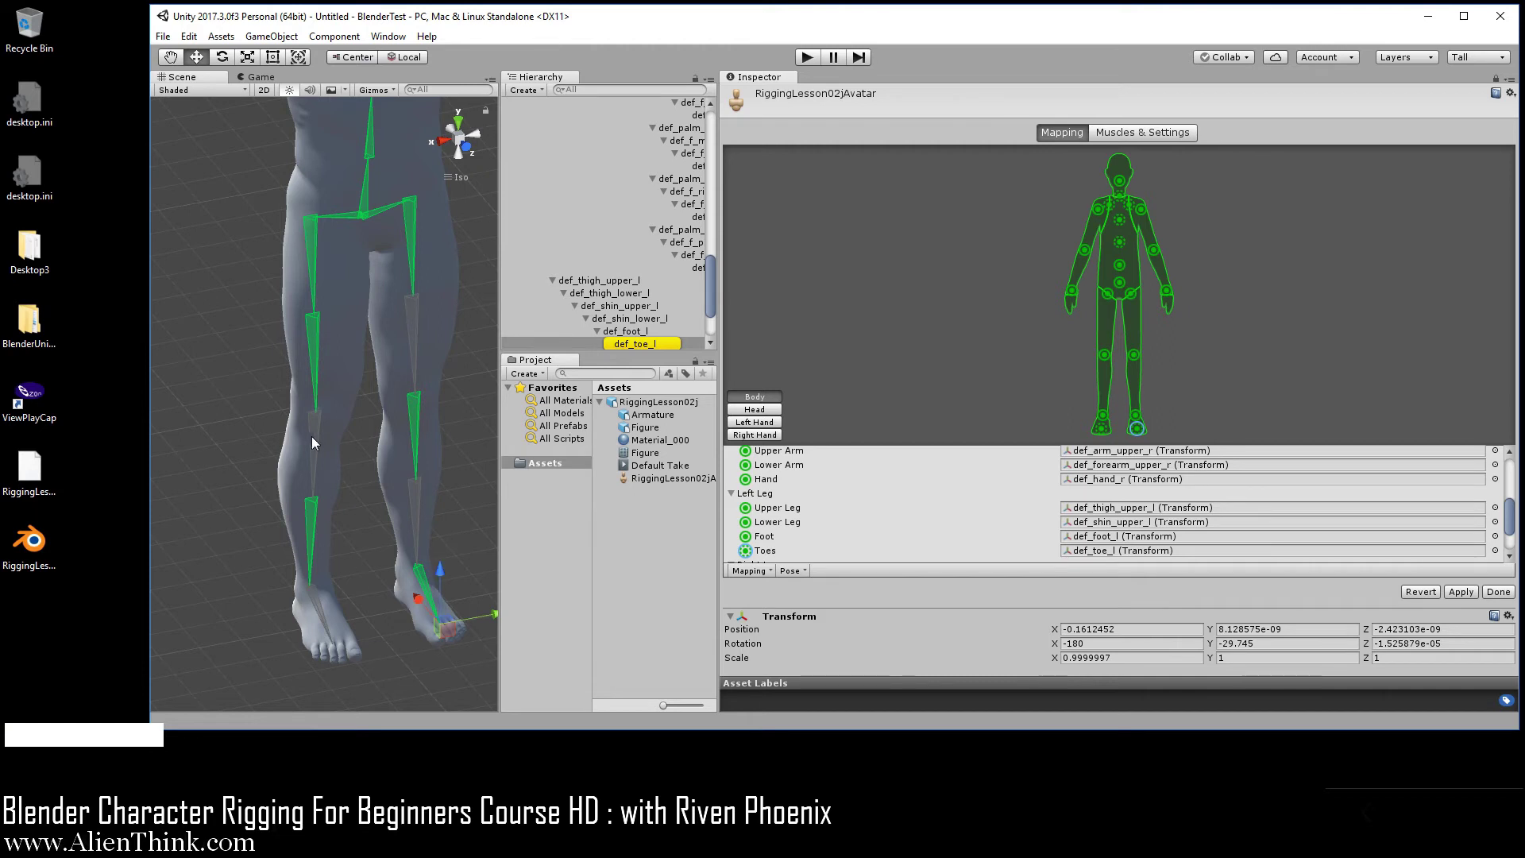
# Assign the def_shin_upper_r transform to the right leg's Lower Leg in the avatar mapping.
pyautogui.scroll(-3, 1160, 515)
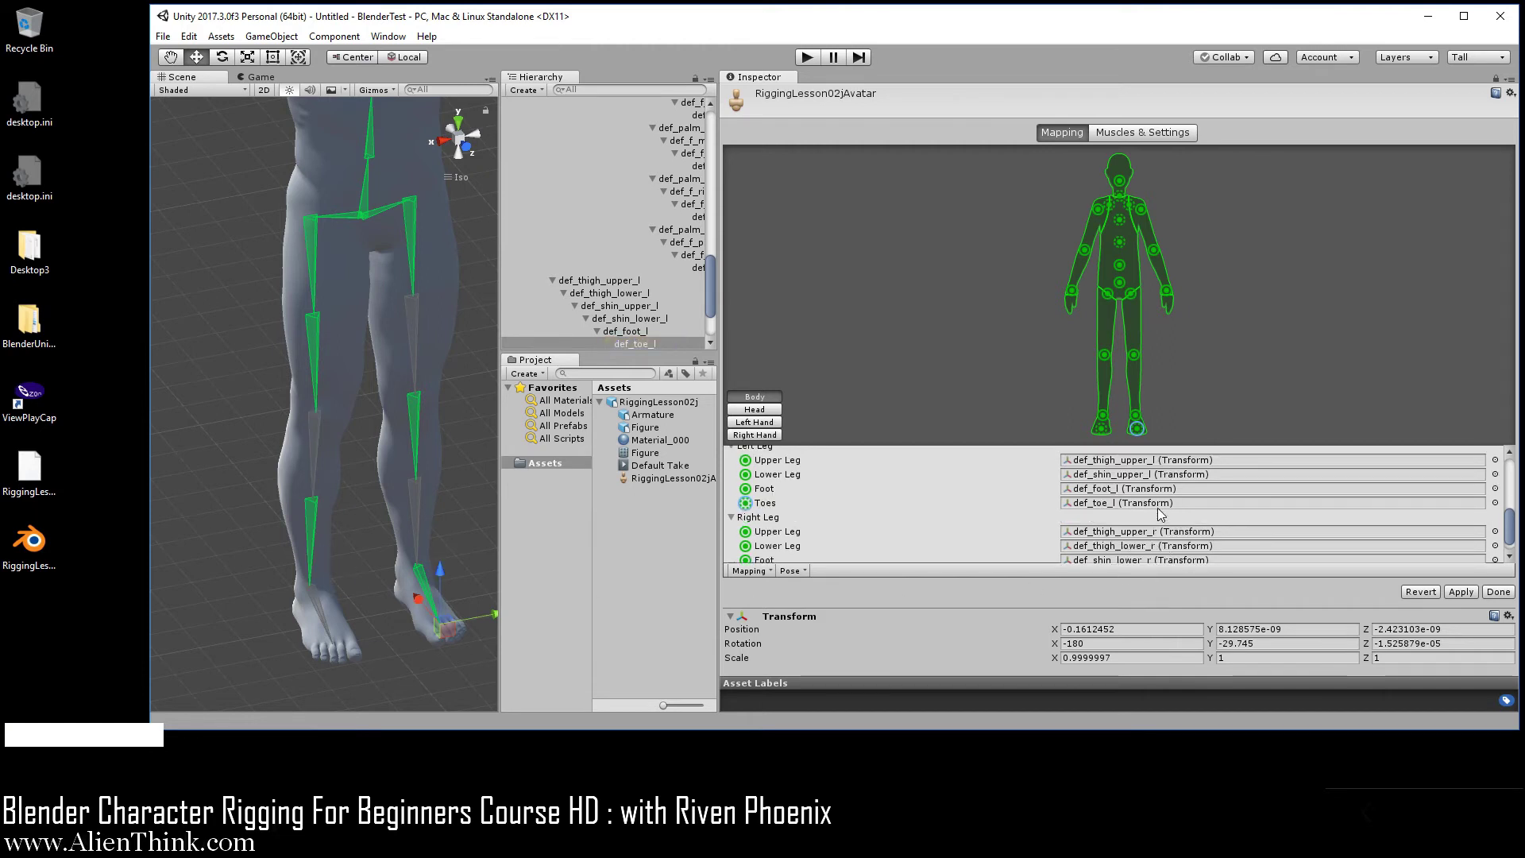
pyautogui.click(1161, 513)
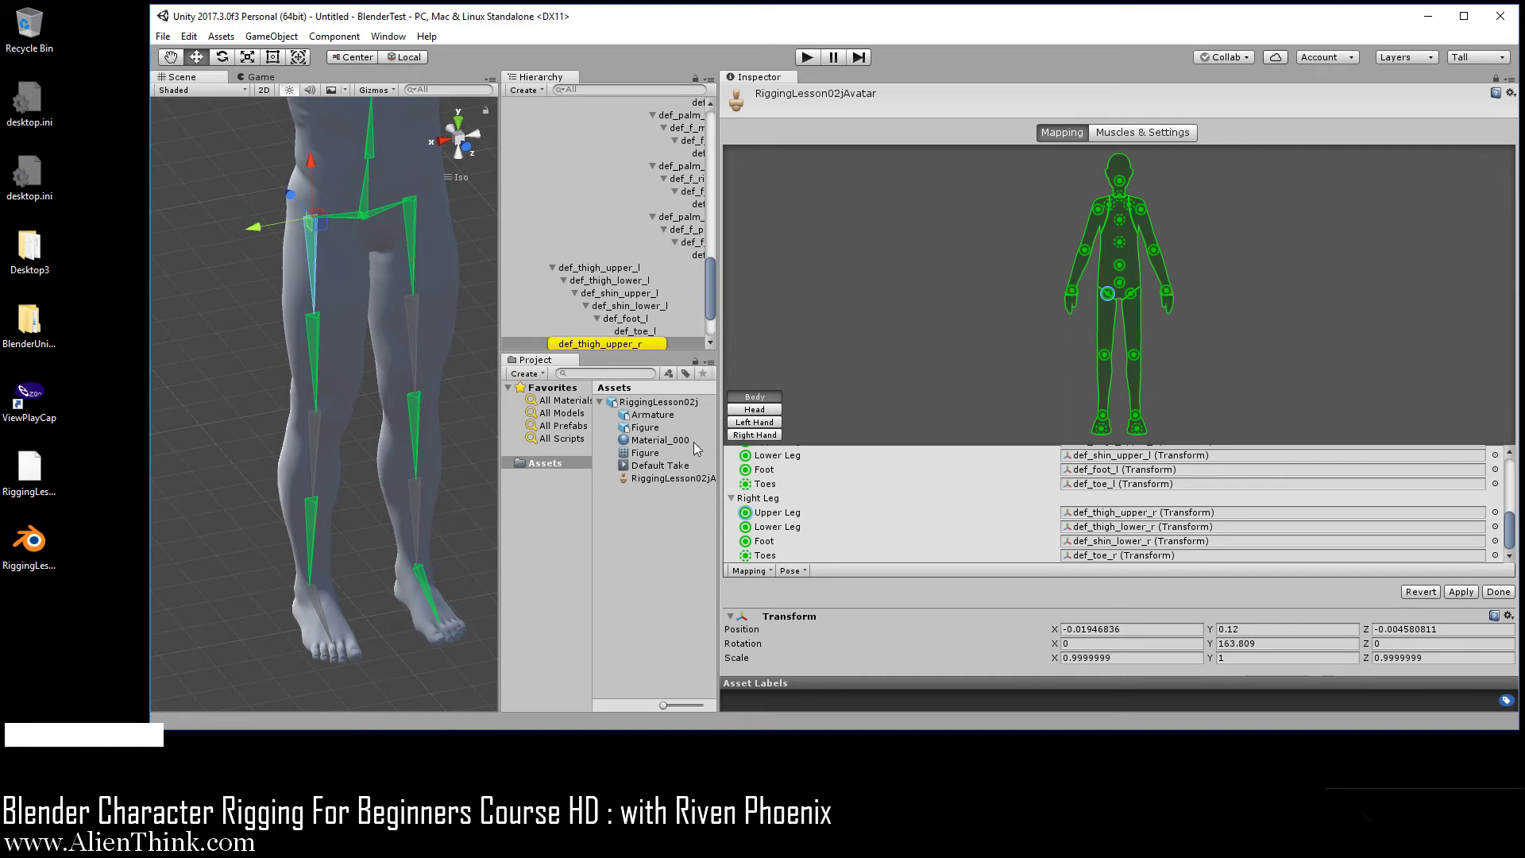
pyautogui.click(1101, 527)
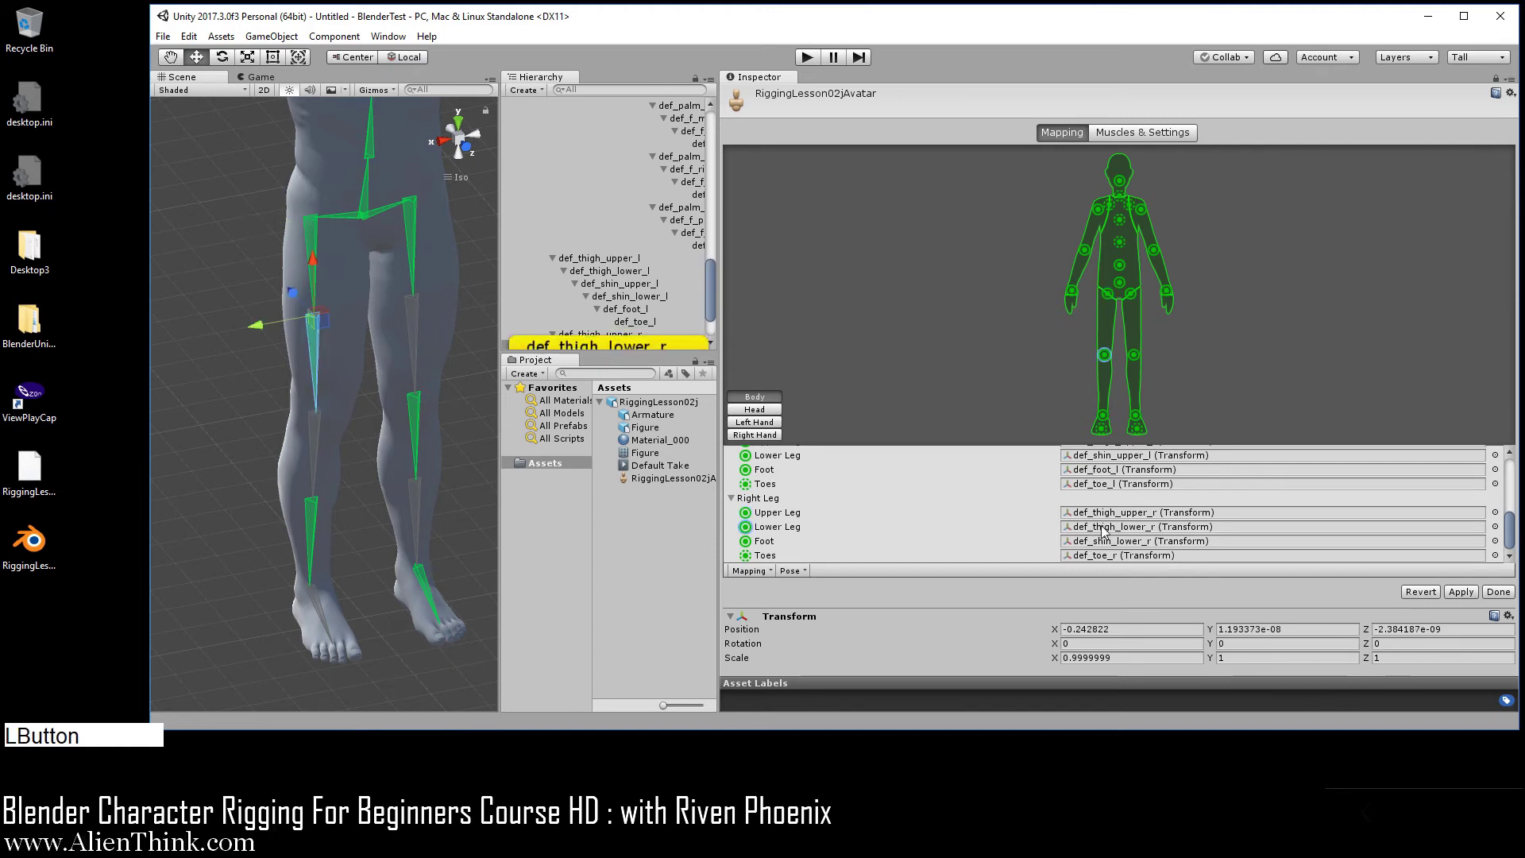
pyautogui.click(1494, 528)
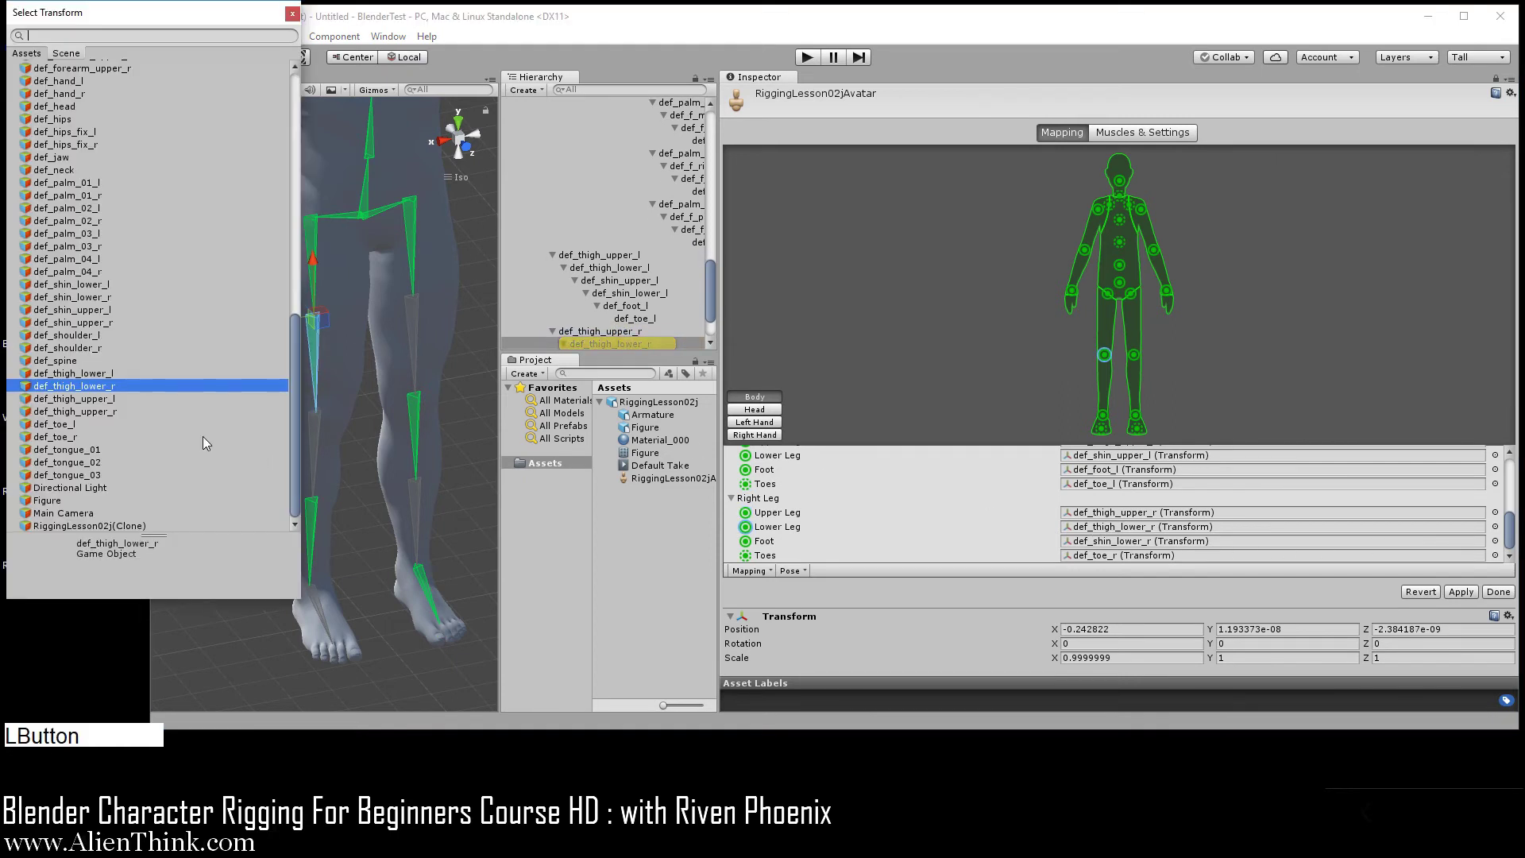
pyautogui.click(93, 322)
pyautogui.doubleClick(91, 323)
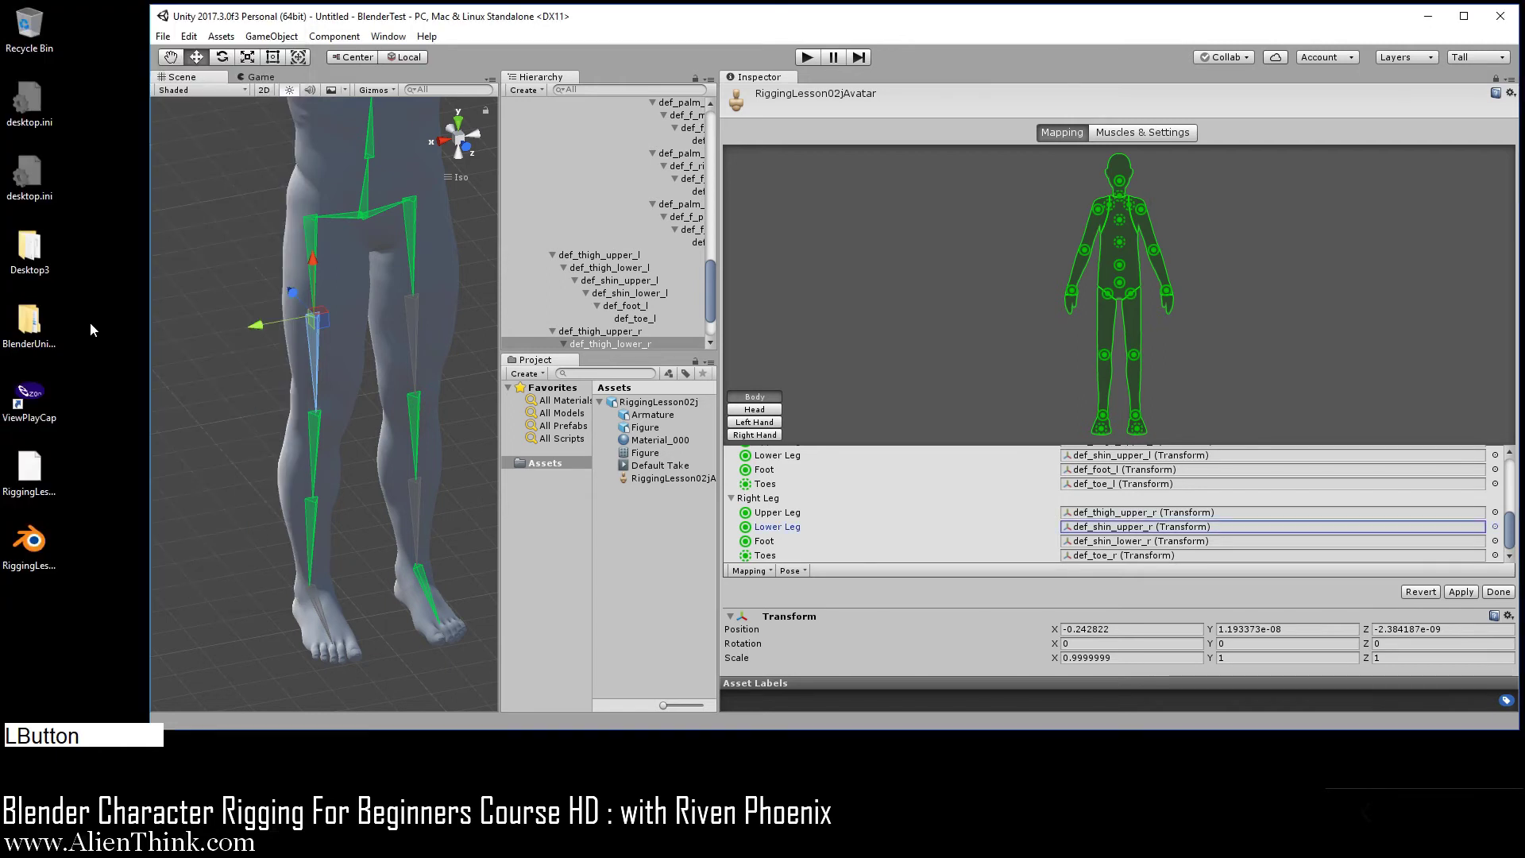
# Assign the def_foot_r transform to the right leg's Foot and check the bone mapped to its Toes.
pyautogui.click(1124, 546)
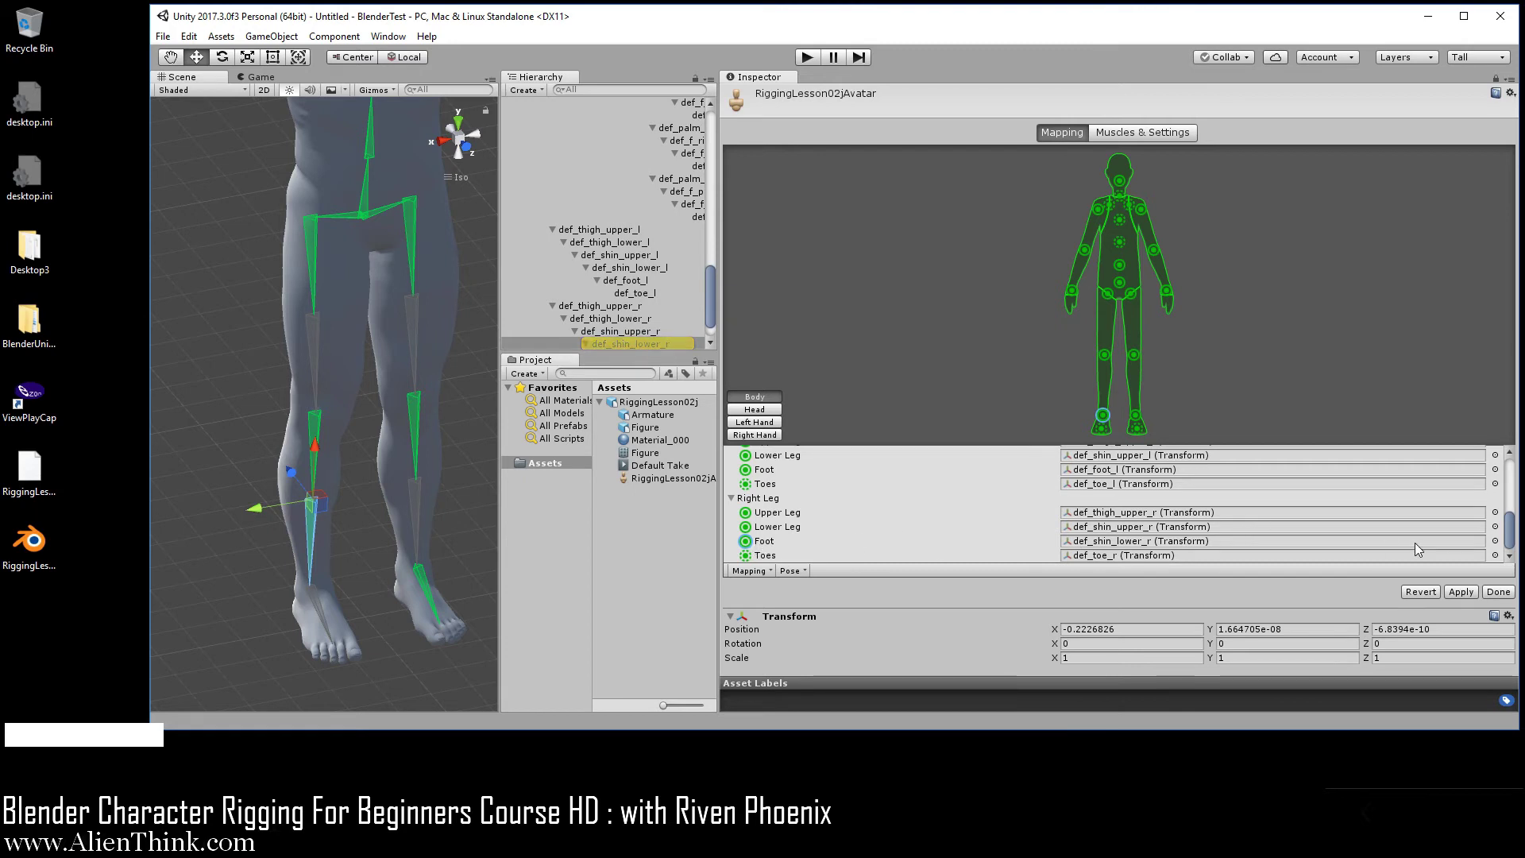
pyautogui.click(1494, 541)
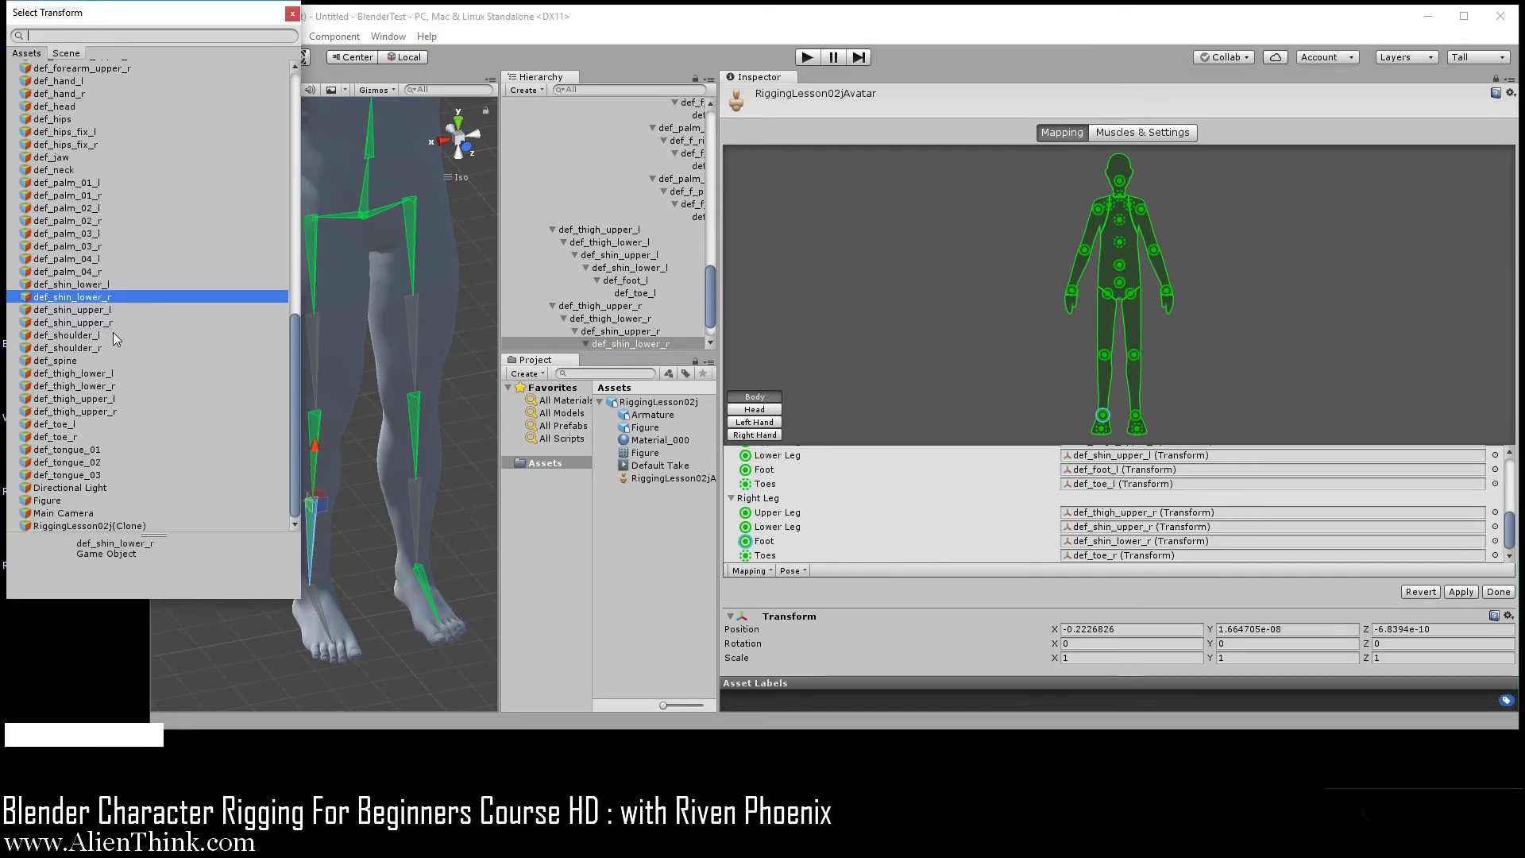
pyautogui.scroll(3, 119, 342)
pyautogui.scroll(6, 122, 343)
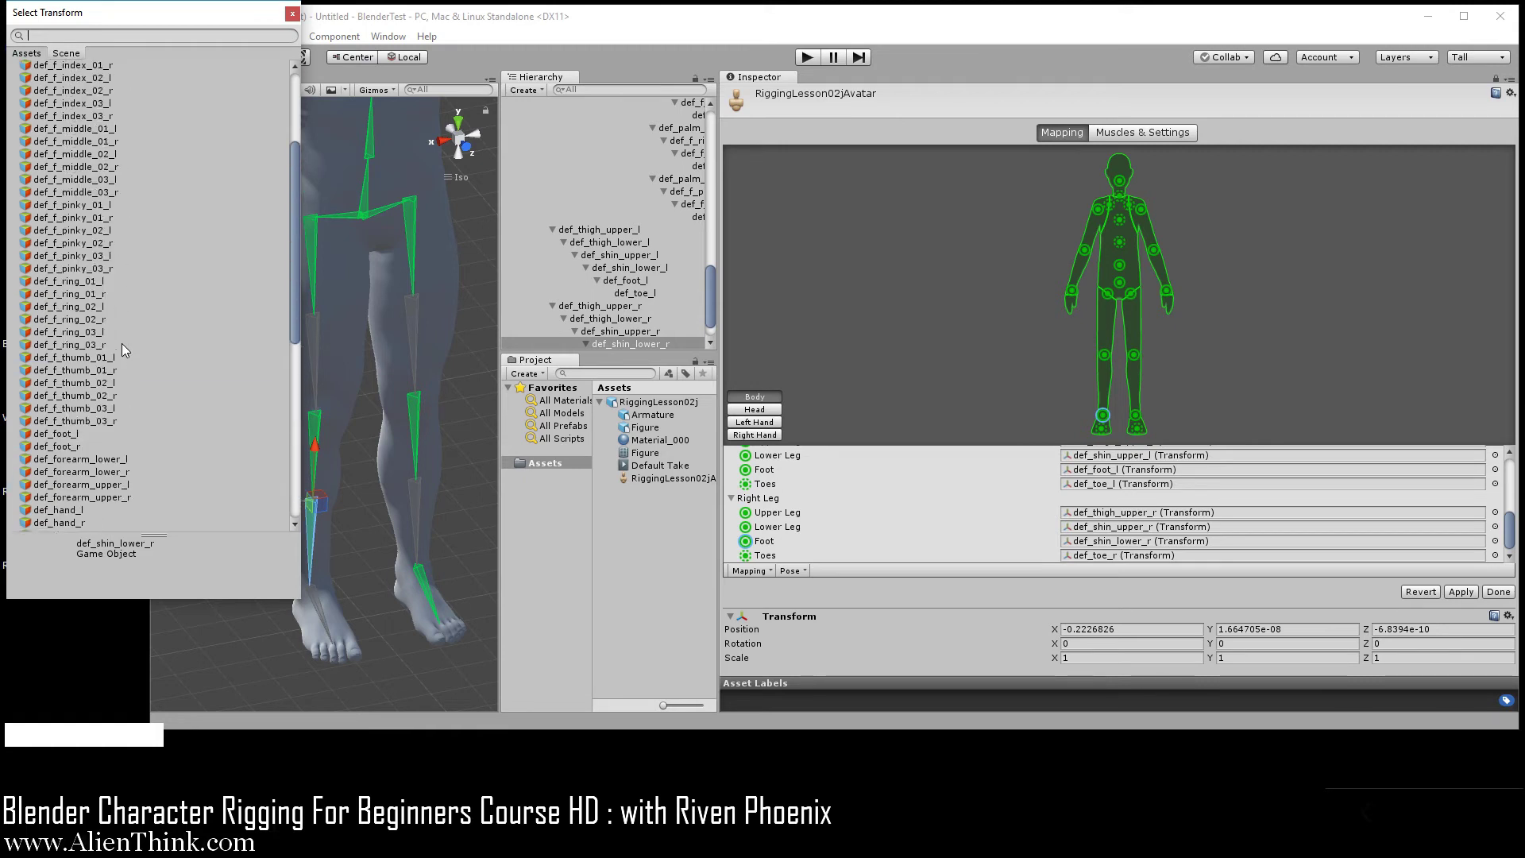
pyautogui.scroll(-3, 122, 343)
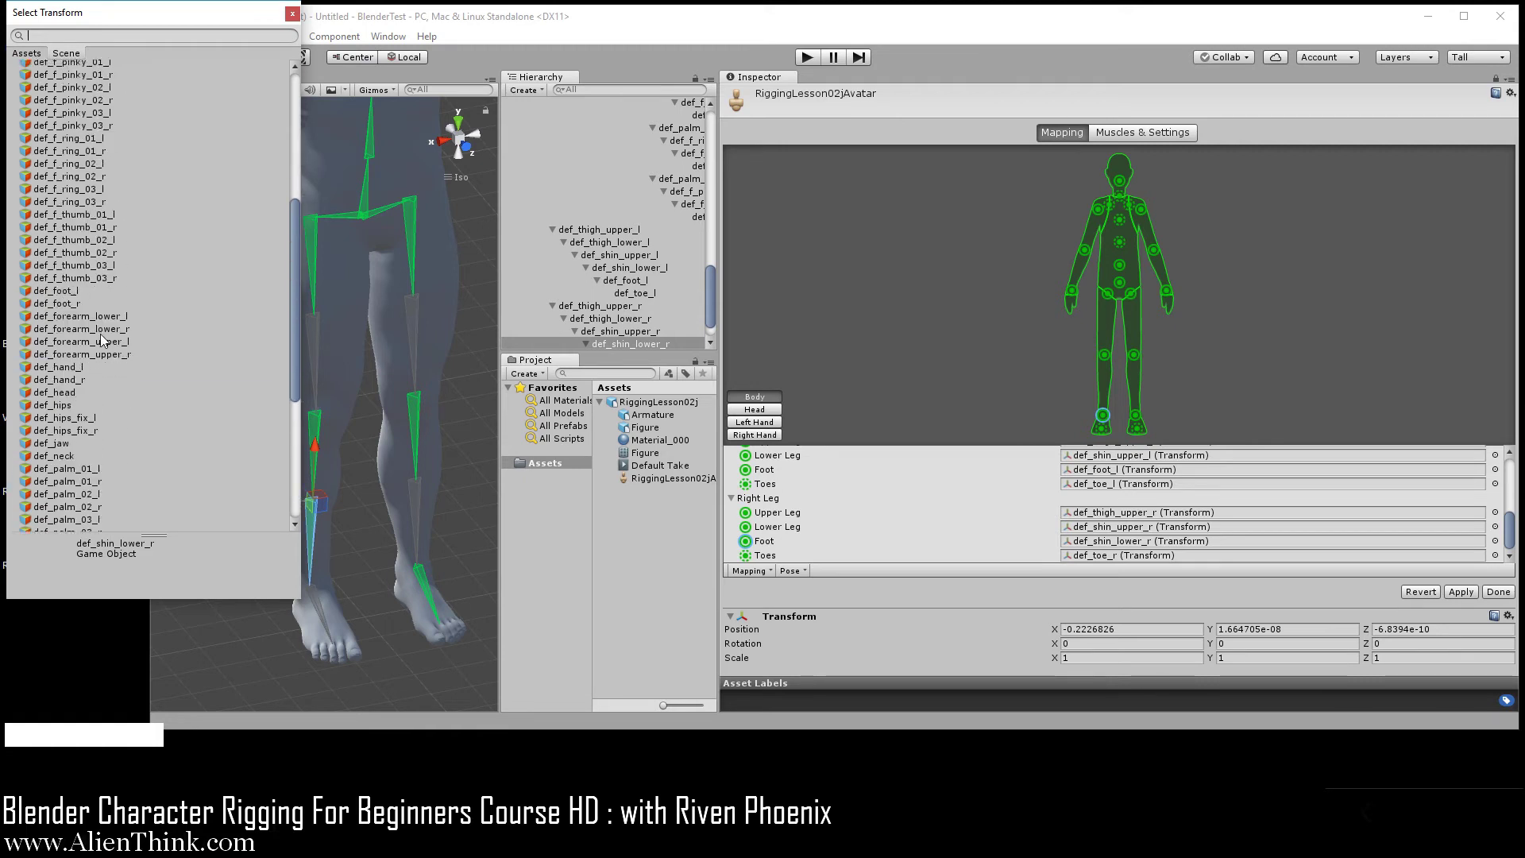
pyautogui.click(56, 303)
pyautogui.doubleClick(56, 304)
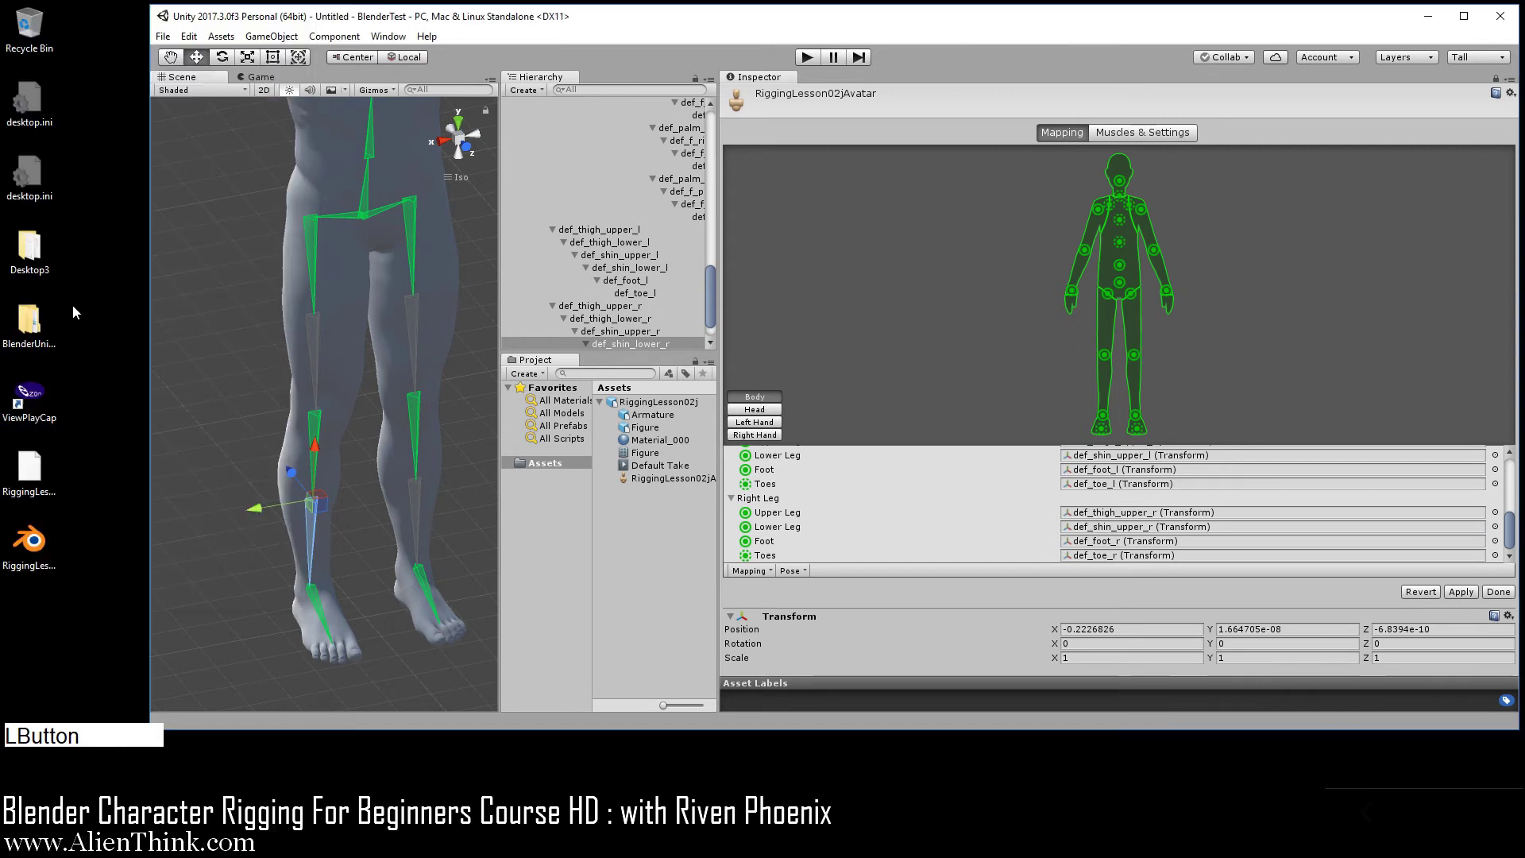
pyautogui.click(1113, 556)
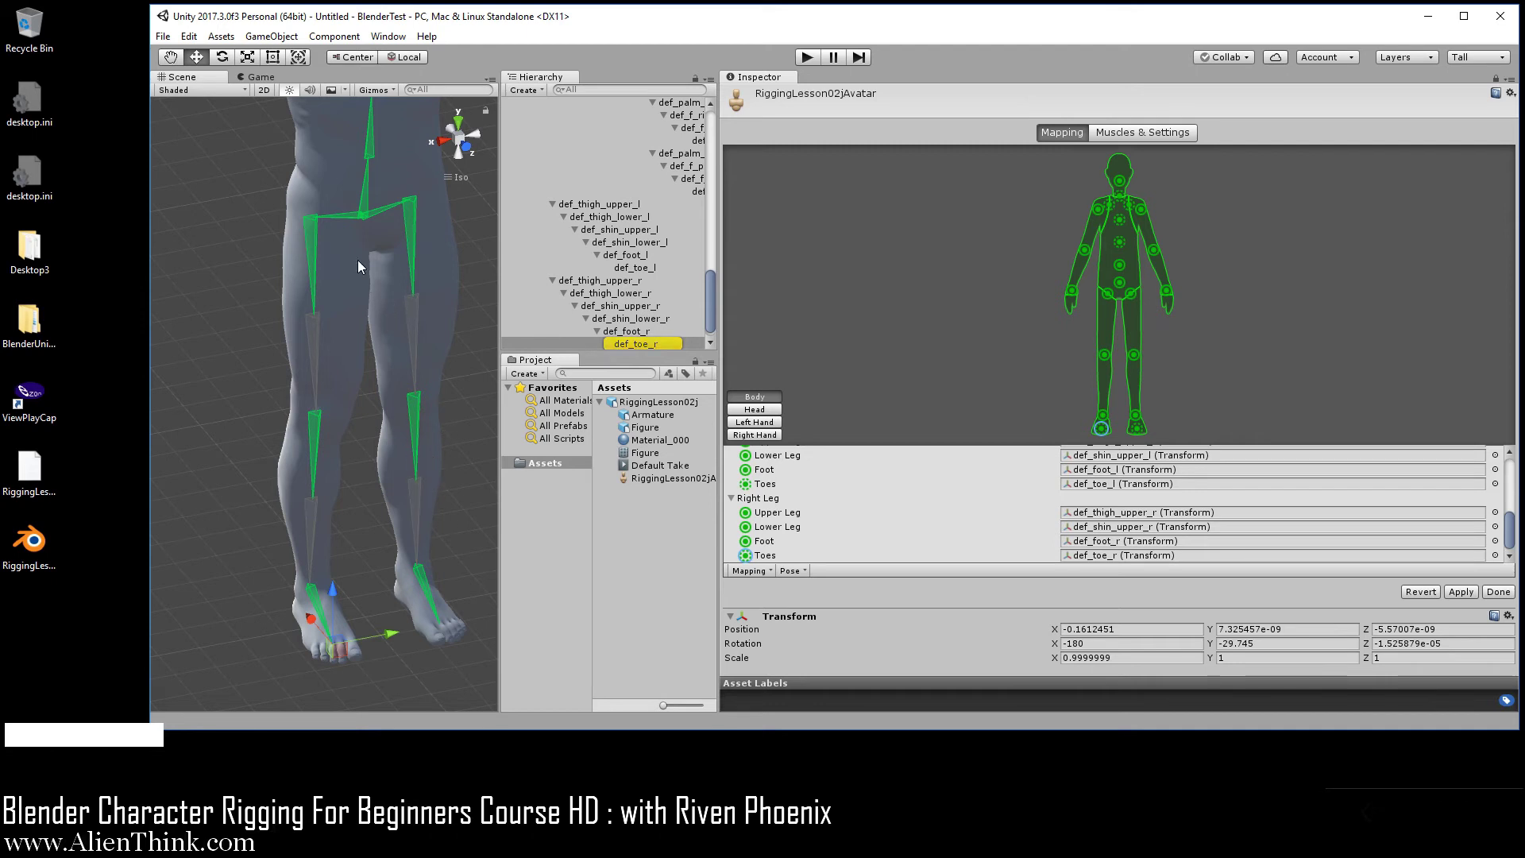
# Review the body skeleton in the Scene view and the bone mappings of the head, left hand and right hand.
pyautogui.moveTo(357, 260); pyautogui.dragTo(354, 467, button='middle')
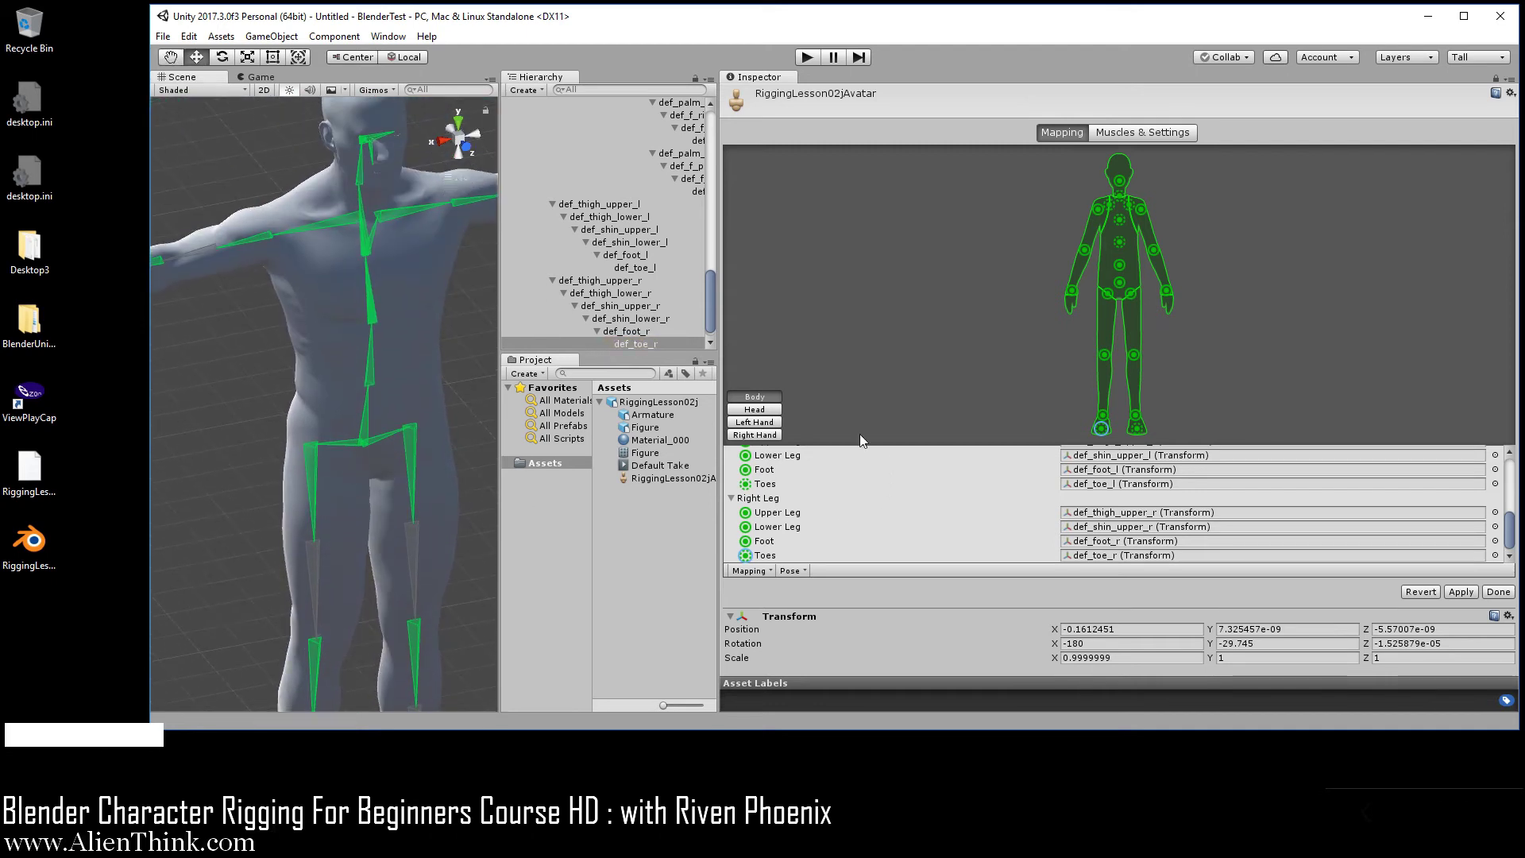
pyautogui.click(764, 411)
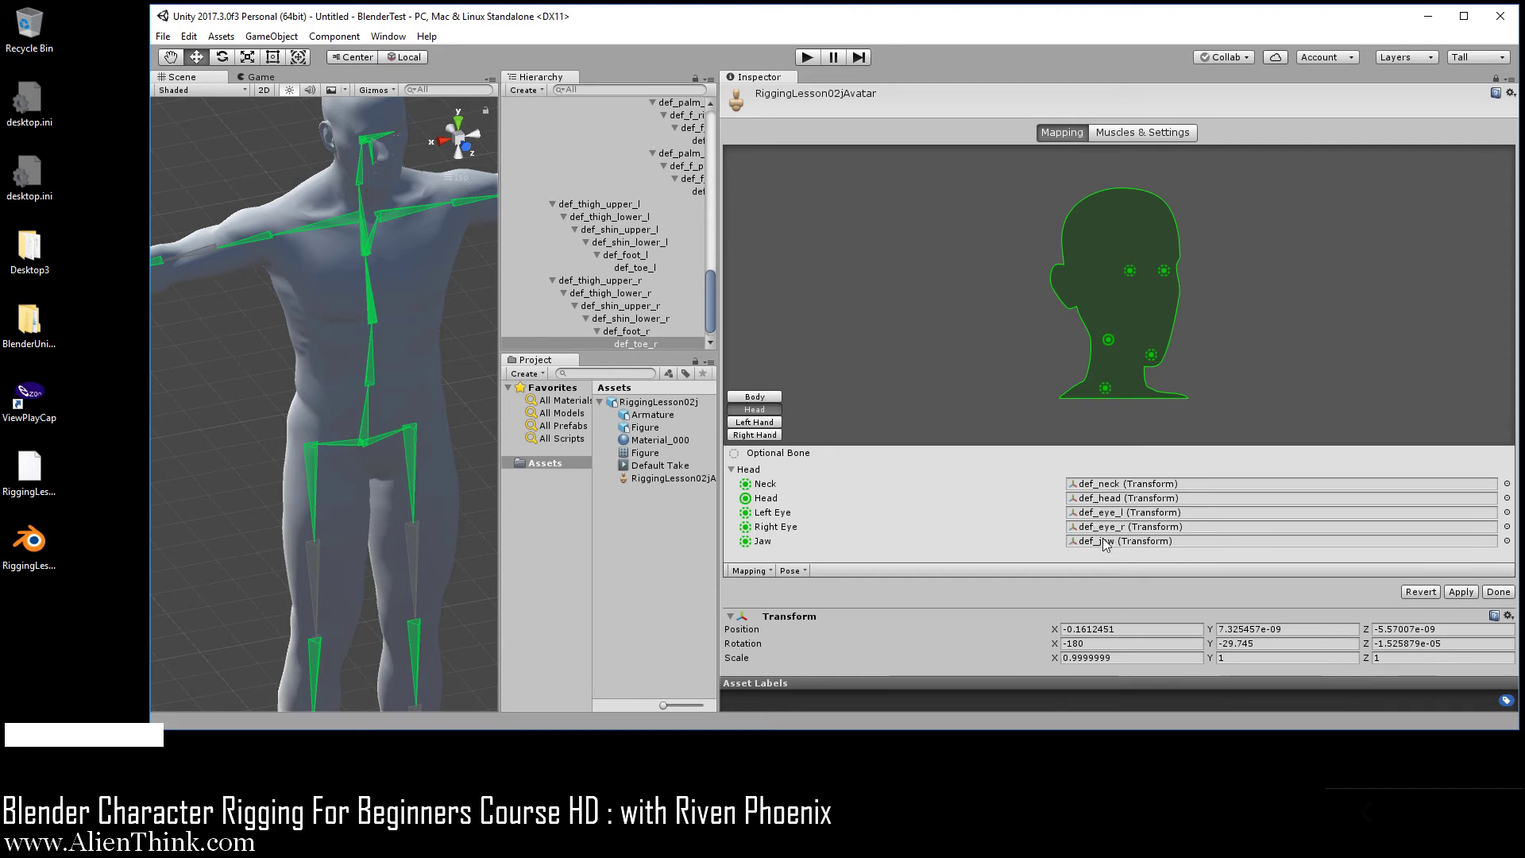
pyautogui.click(775, 423)
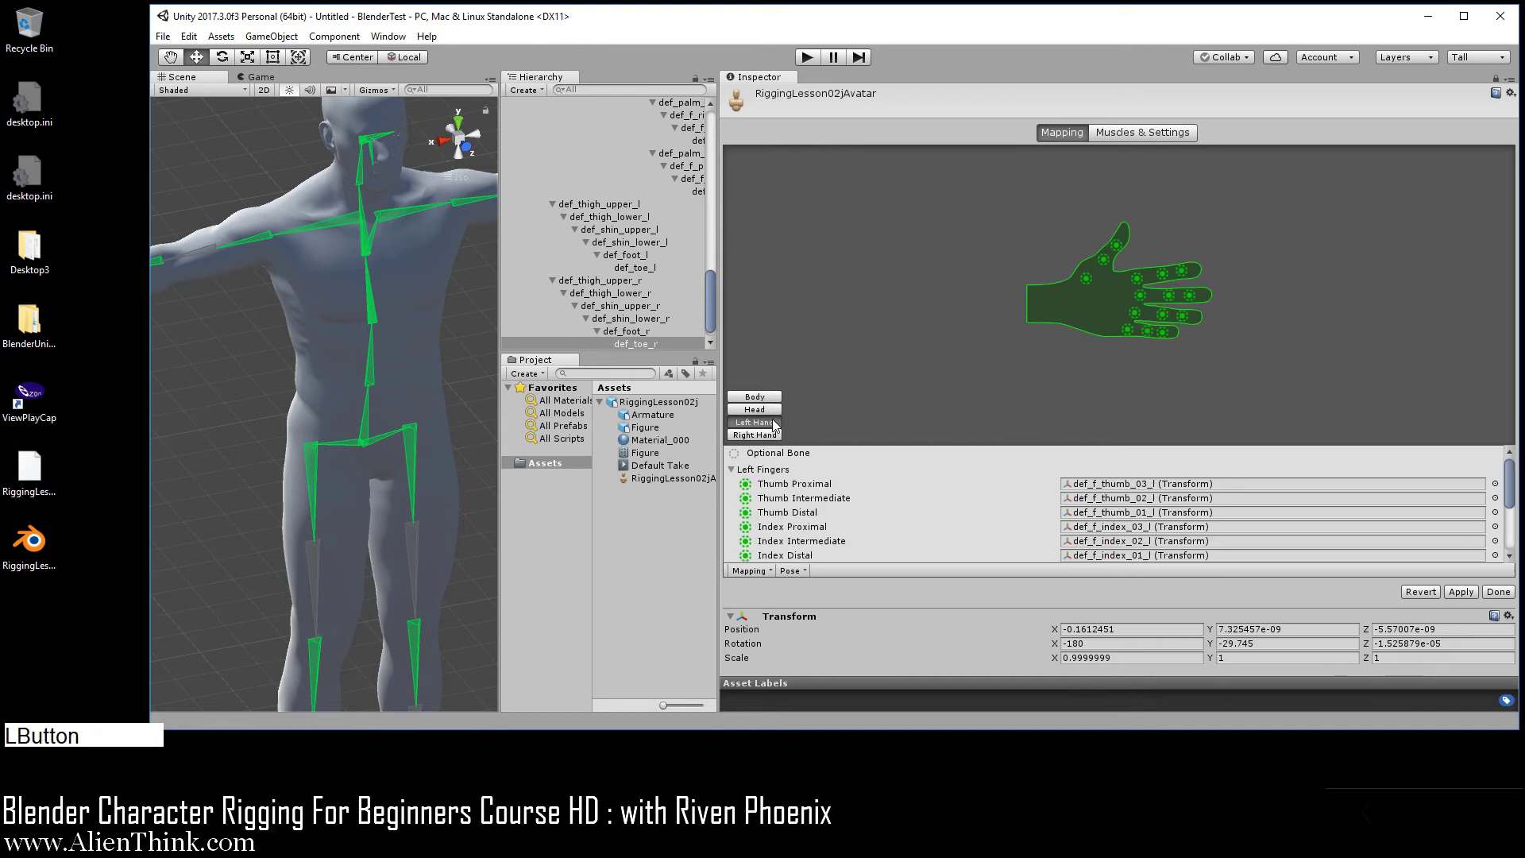
pyautogui.scroll(-3, 1137, 531)
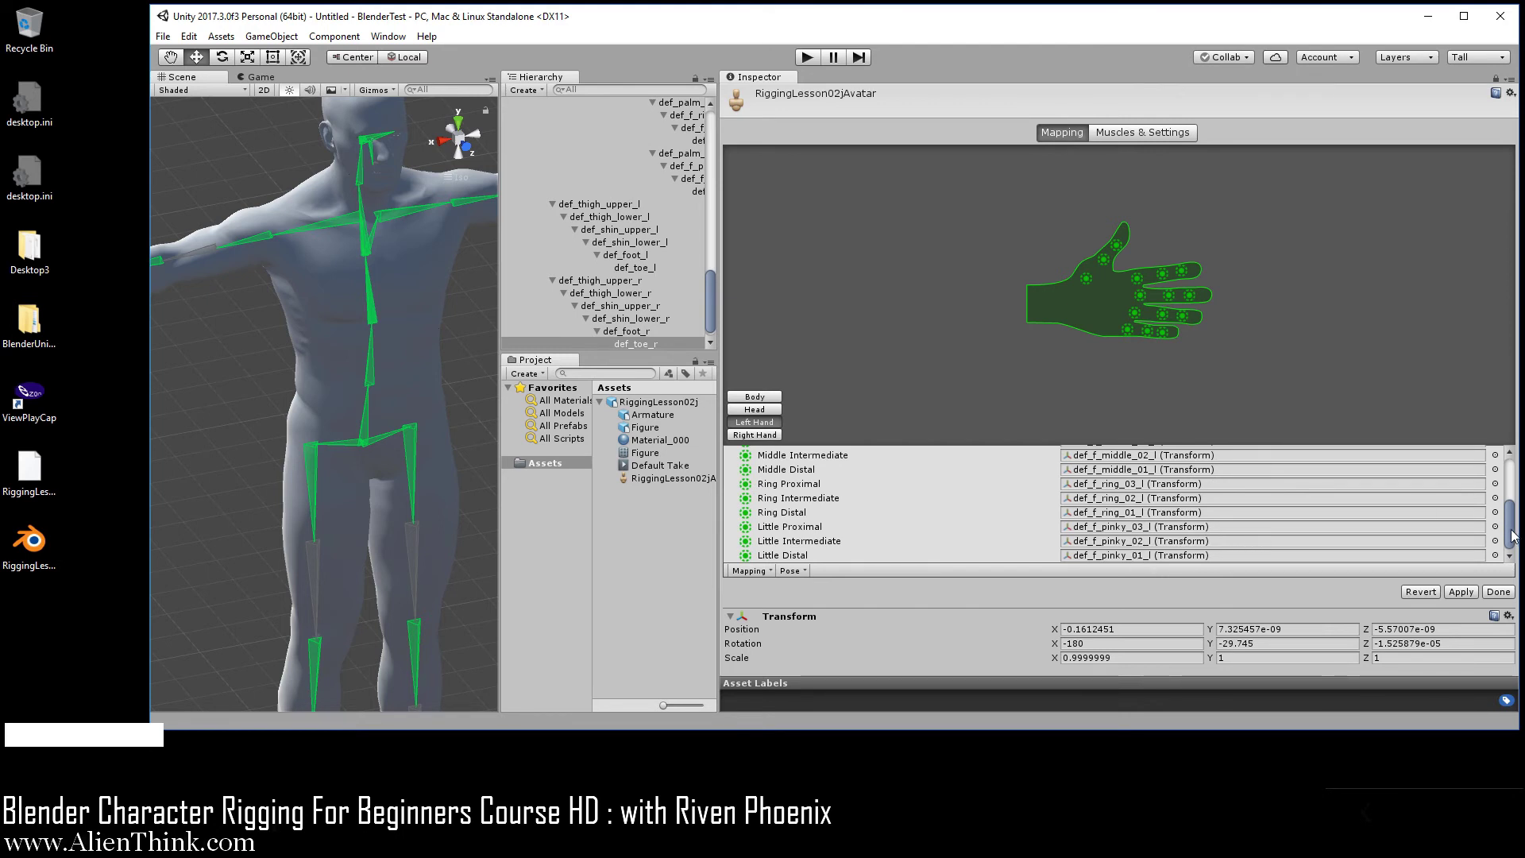
pyautogui.moveTo(1514, 537)
pyautogui.mouseDown()
pyautogui.moveTo(1518, 499)
pyautogui.moveTo(1517, 542)
pyautogui.mouseUp()
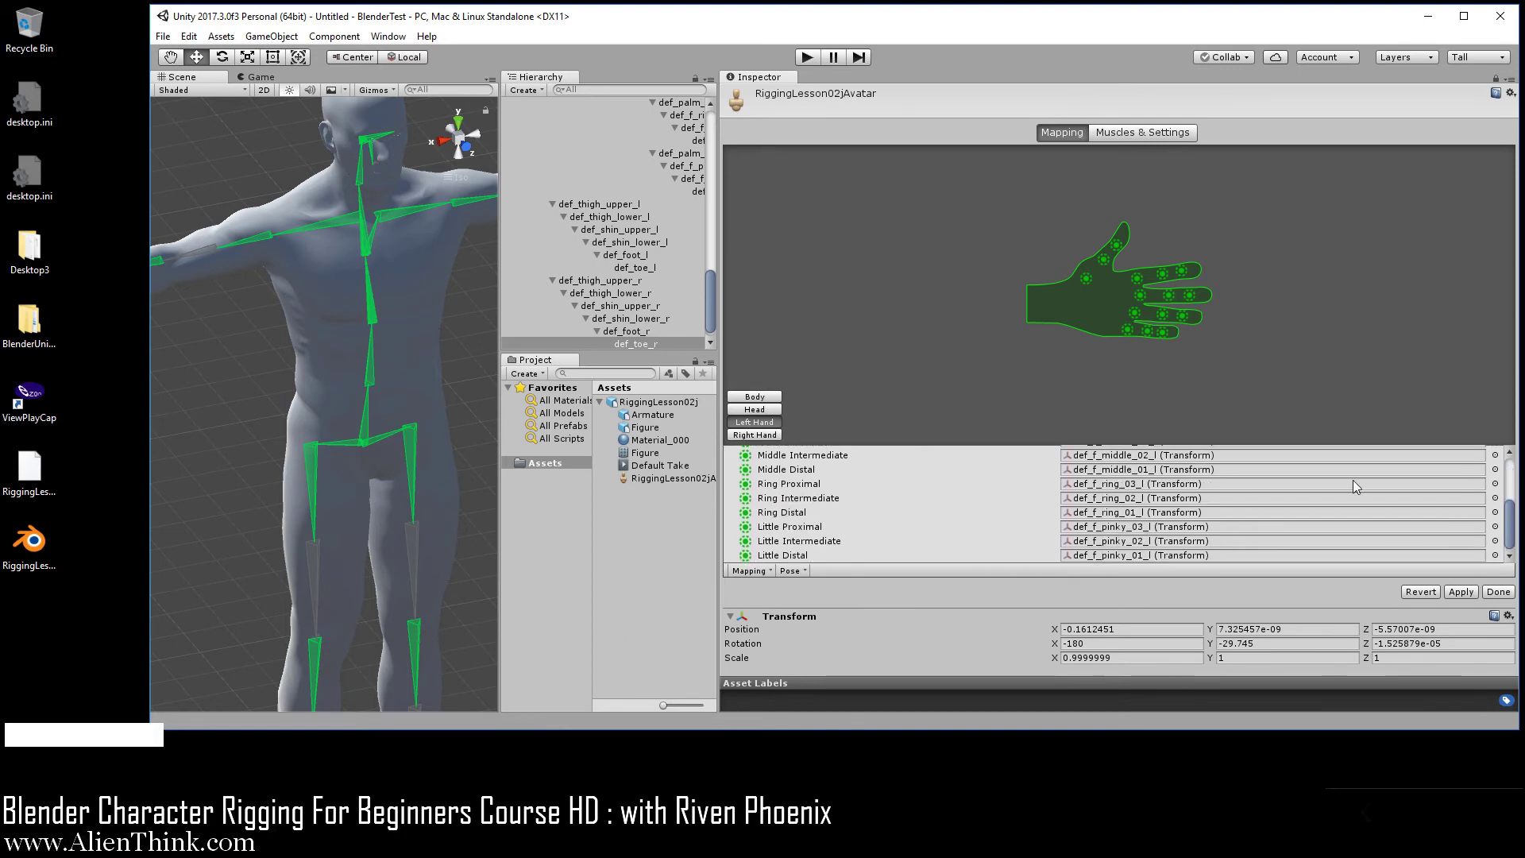
pyautogui.click(776, 435)
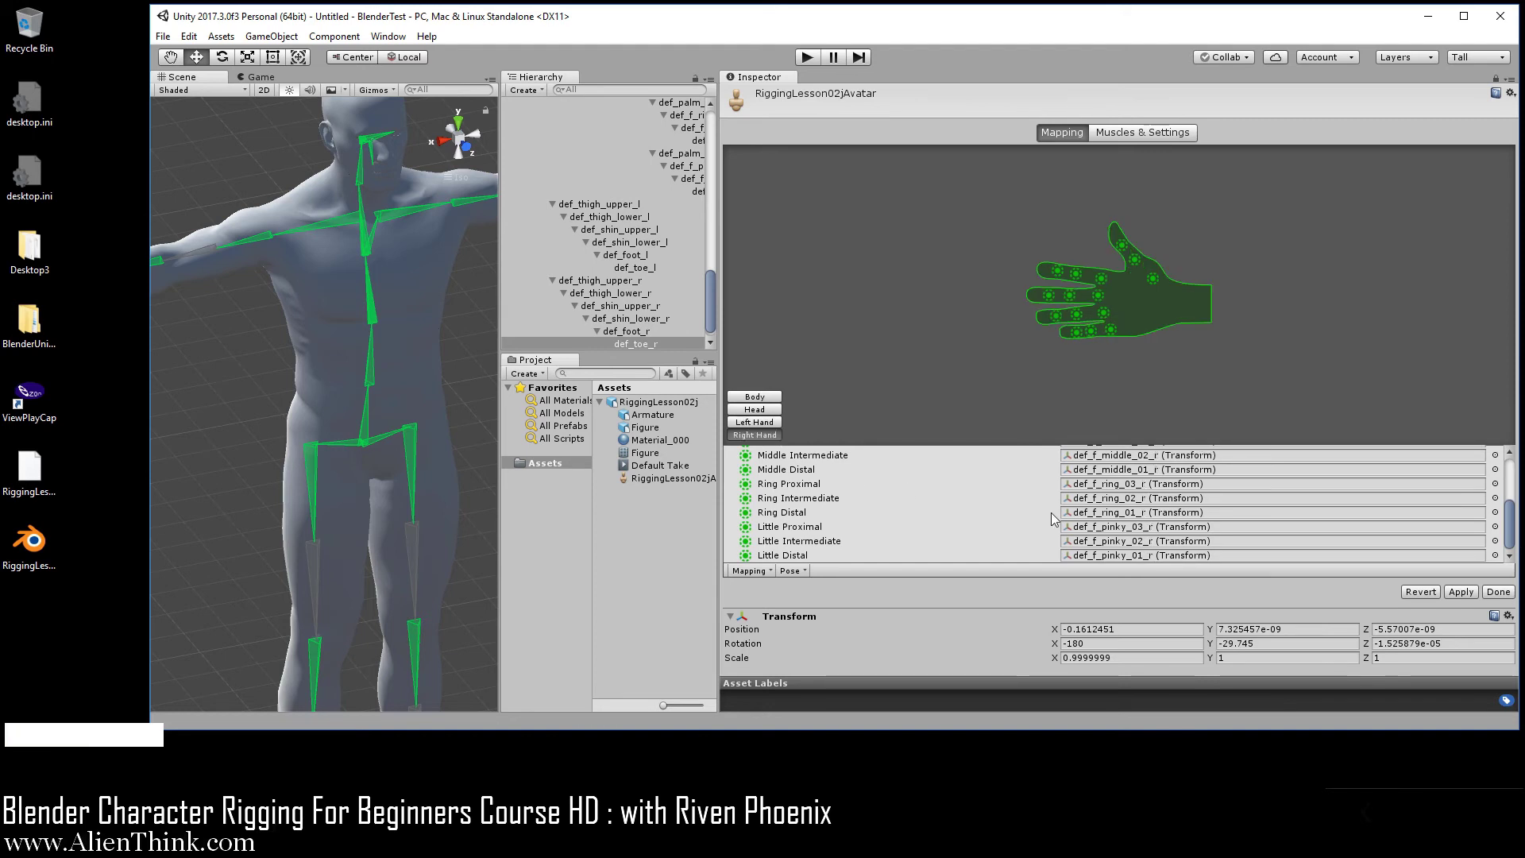
# Apply the corrected bone mapping and finish the avatar configuration, checking the project's Assets folder in File Explorer meanwhile.
pyautogui.click(1461, 592)
pyautogui.click(468, 841)
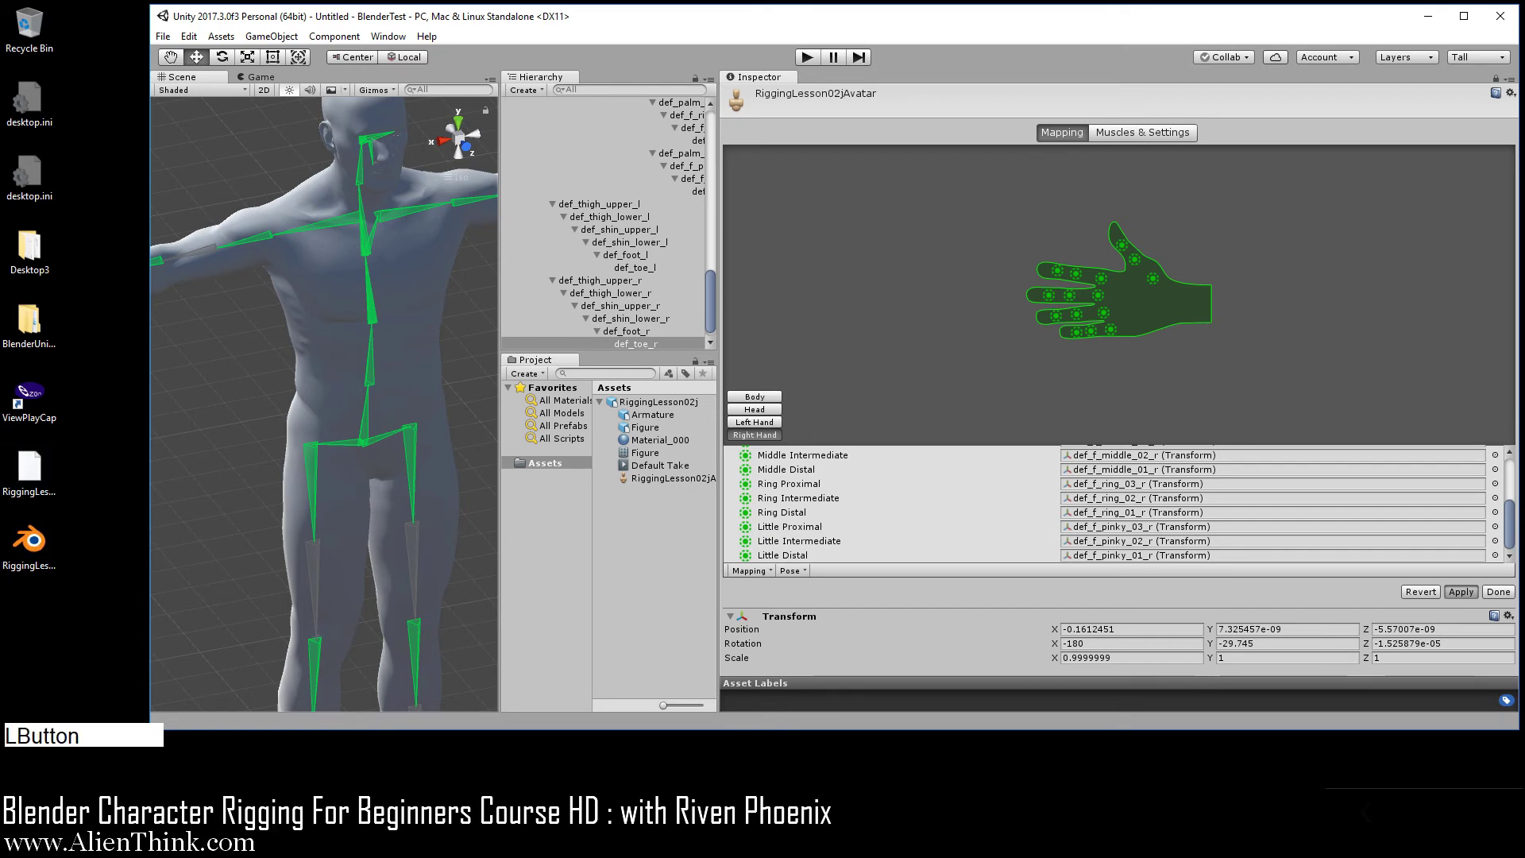
pyautogui.click(395, 338)
pyautogui.doubleClick(395, 338)
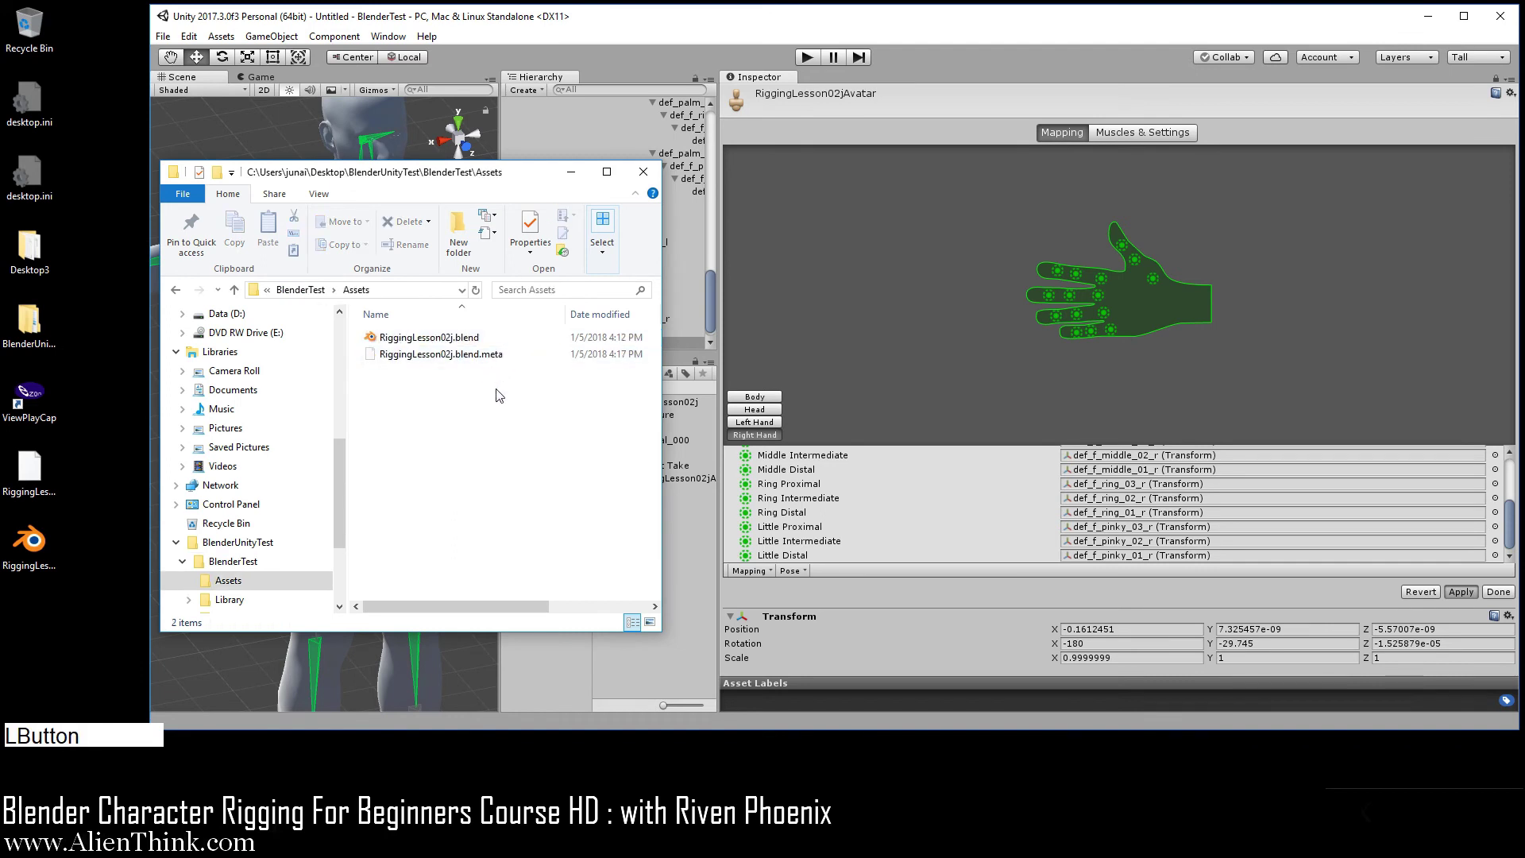
pyautogui.click(571, 171)
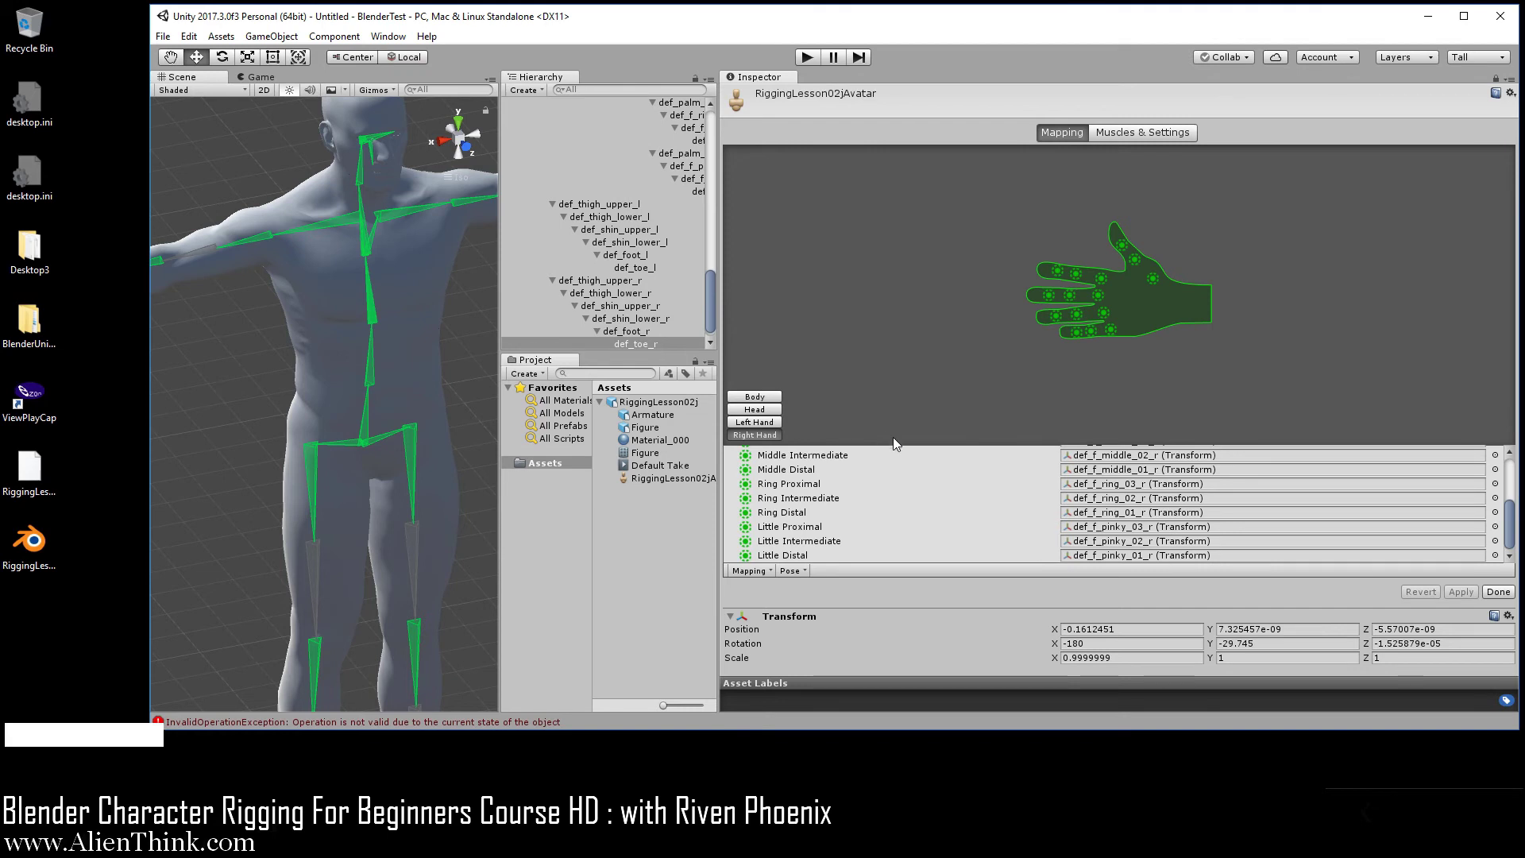
pyautogui.click(1505, 591)
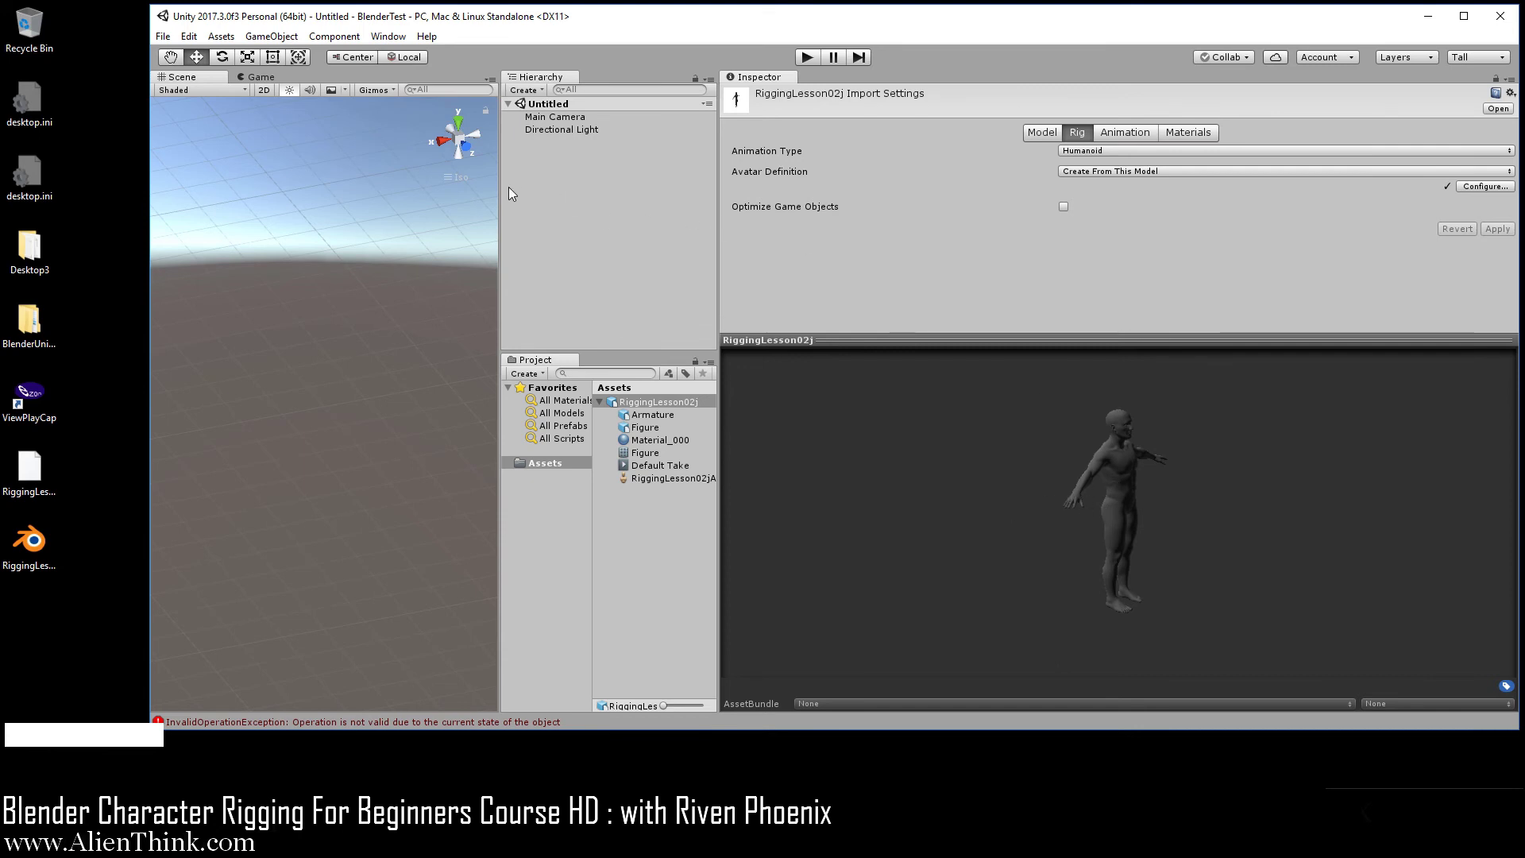
# Widen the Scene view area, open the Asset Store there and show its account options.
pyautogui.moveTo(501, 186); pyautogui.dragTo(671, 203)
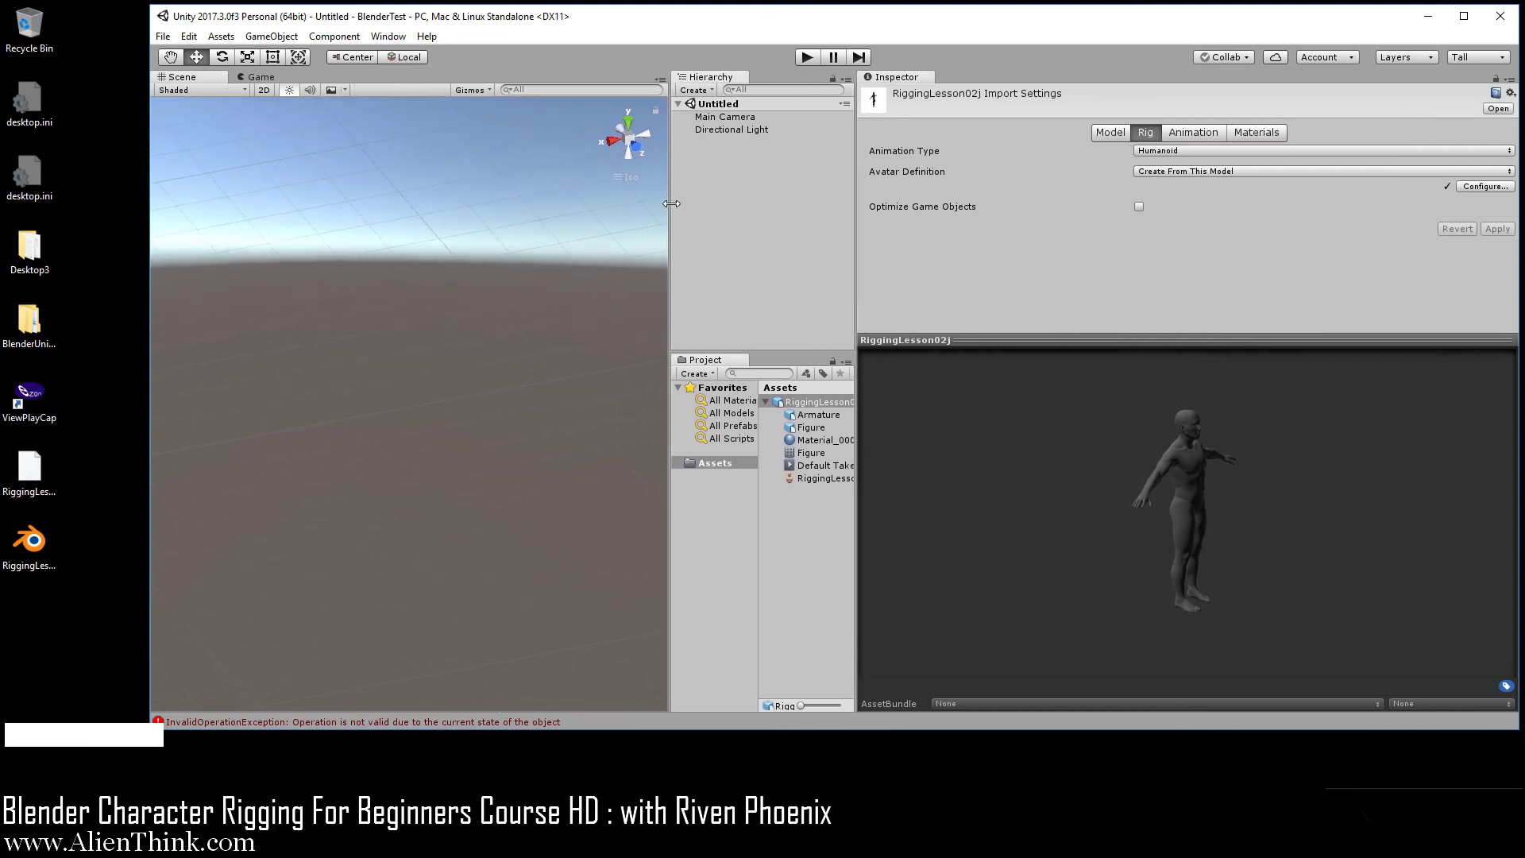
pyautogui.click(399, 38)
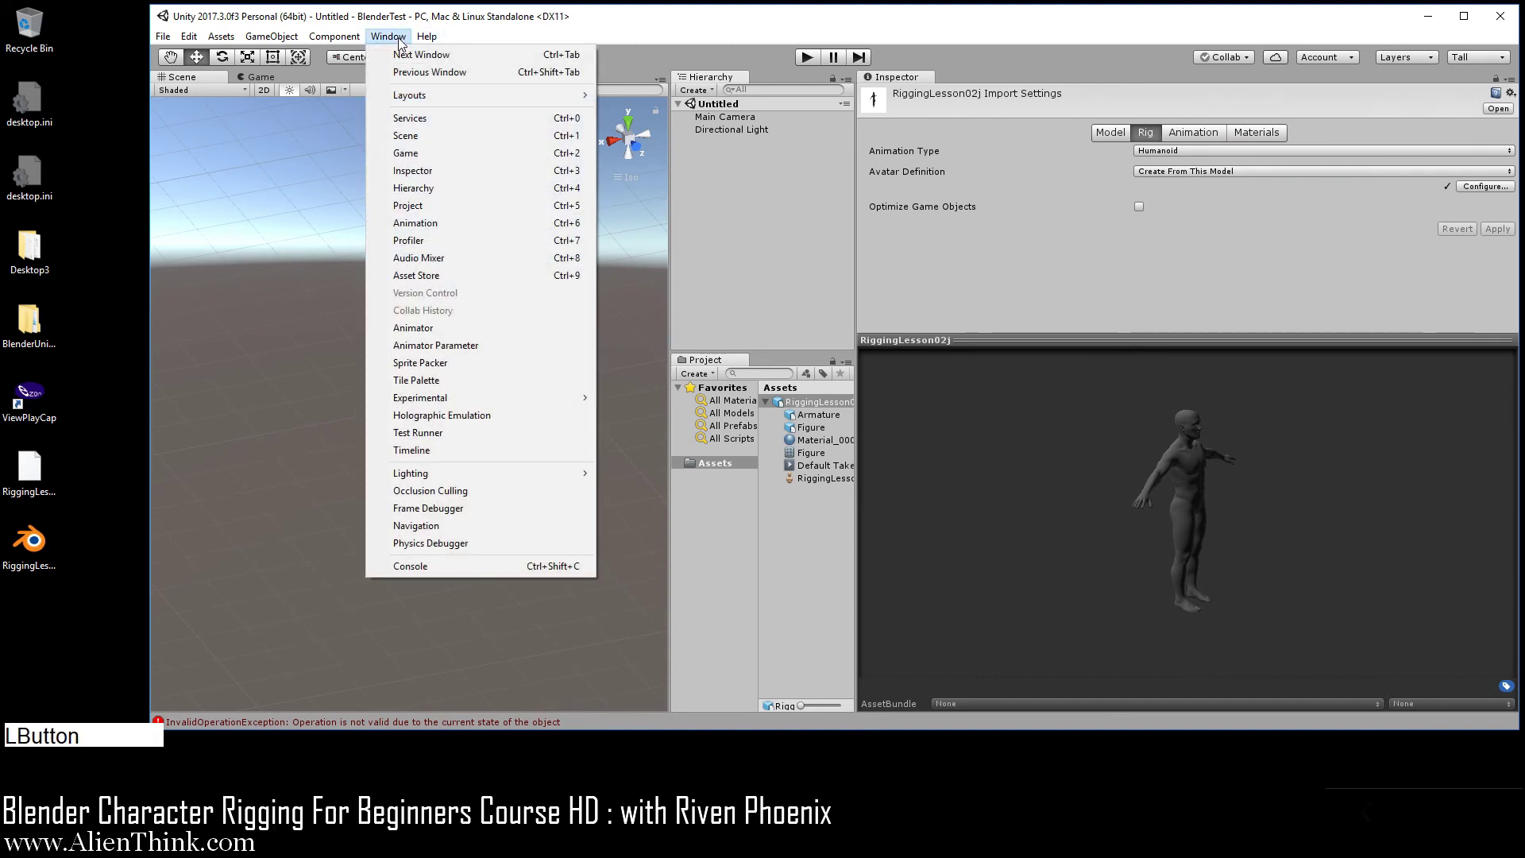
pyautogui.click(437, 274)
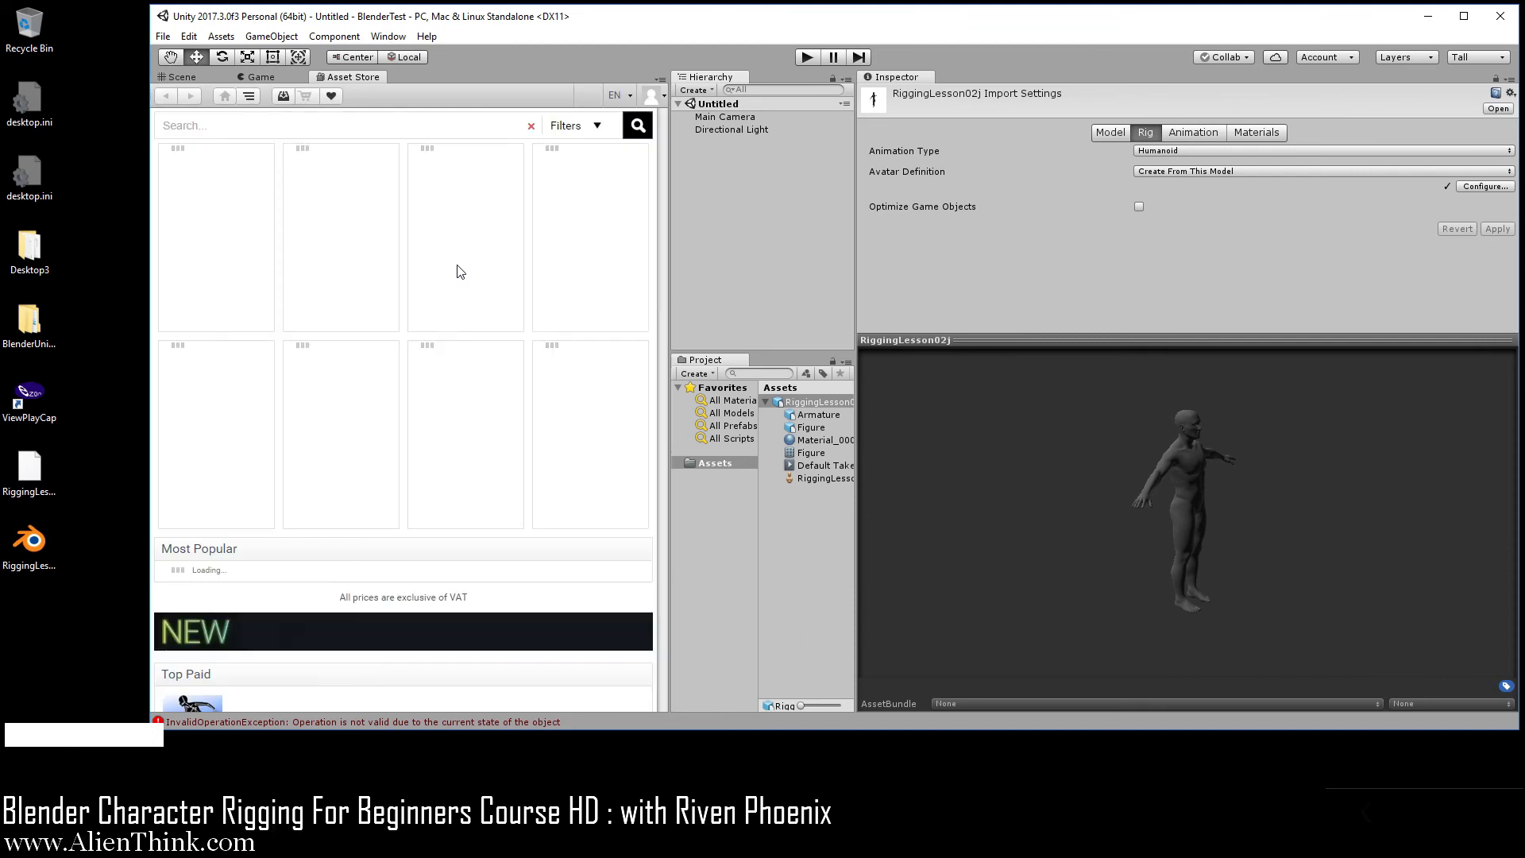
pyautogui.click(652, 97)
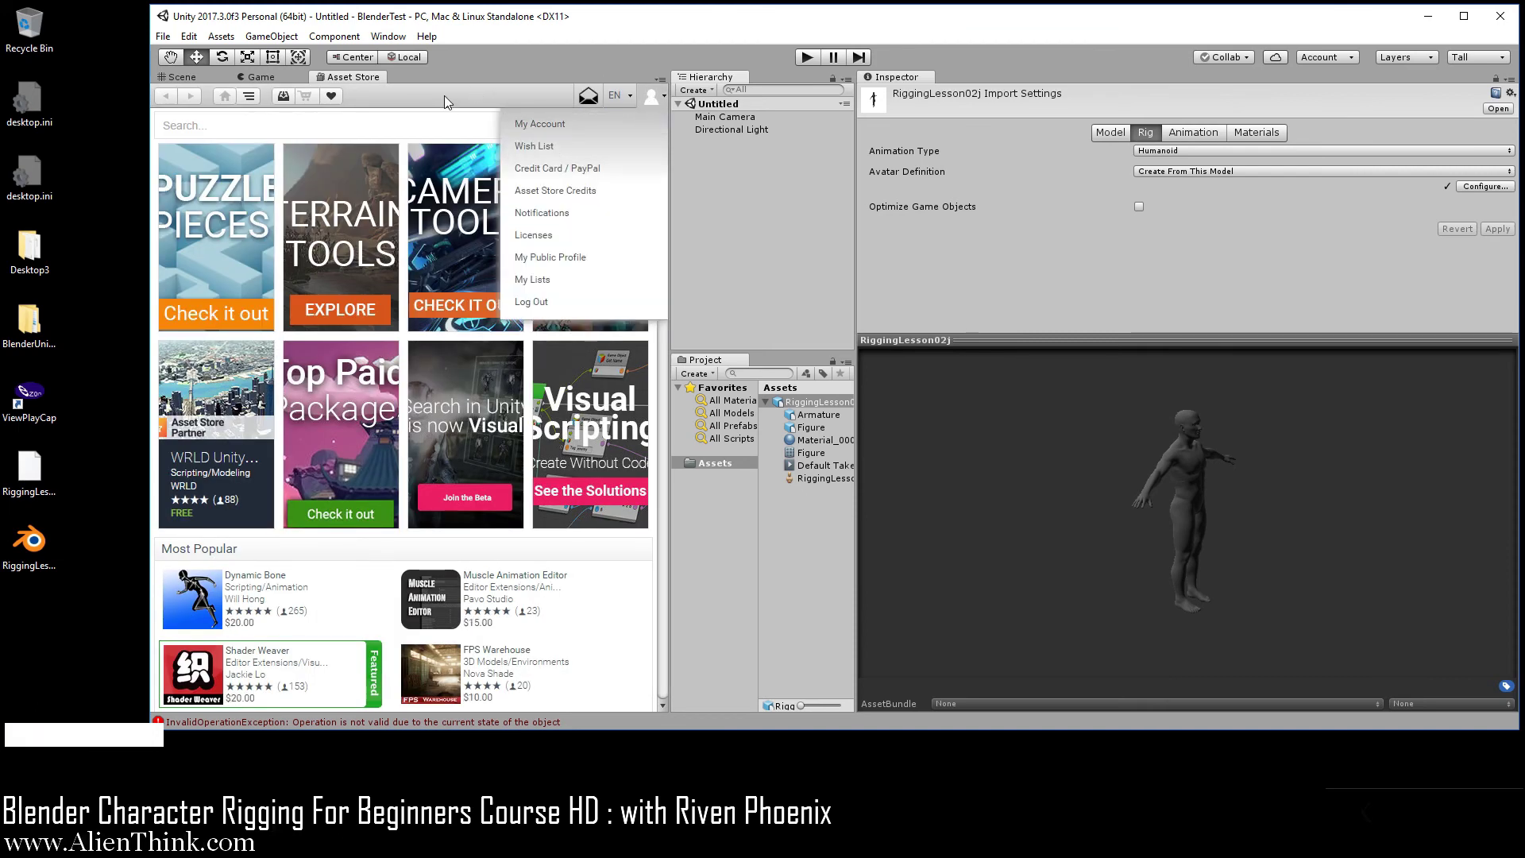
# Search the Asset Store for "raw mocap" and open the Raw Mocap Data for Mecanim package page.
pyautogui.click(427, 126)
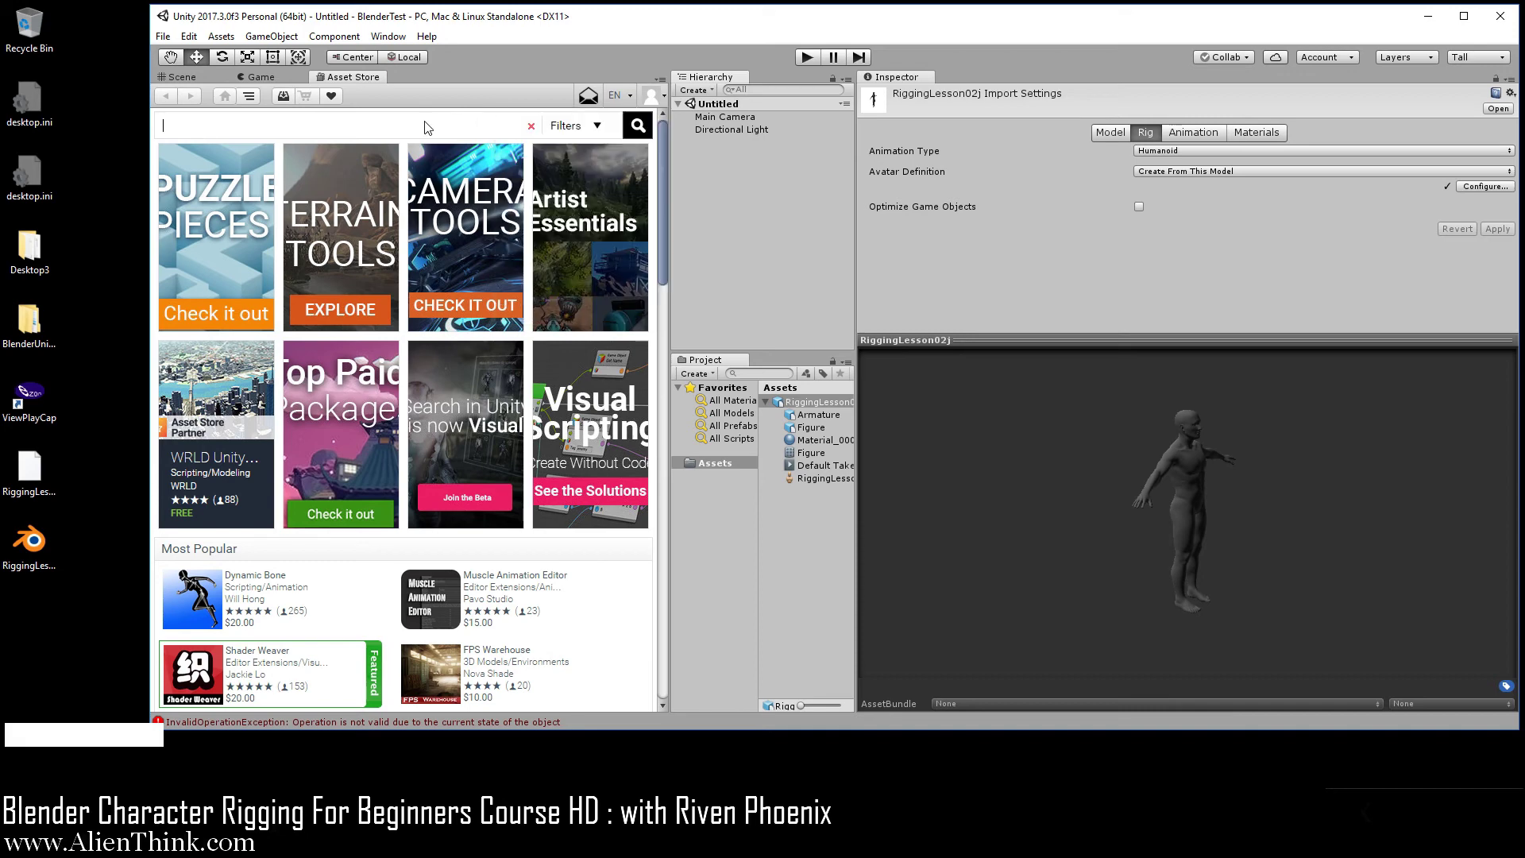
pyautogui.write('raw mocap')
pyautogui.press('Return')
pyautogui.scroll(-3, 326, 401)
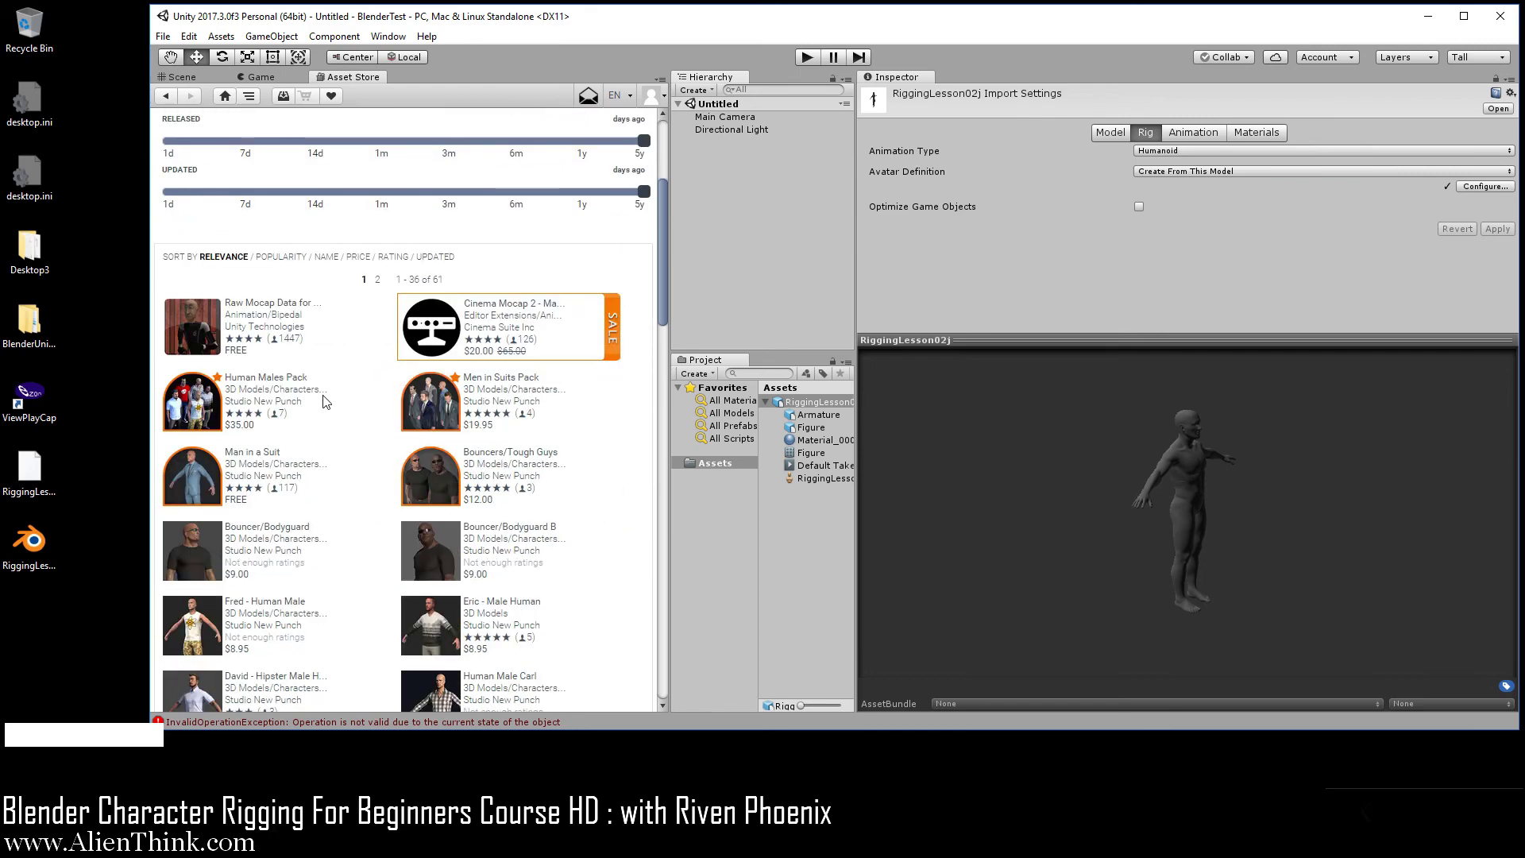
pyautogui.click(198, 329)
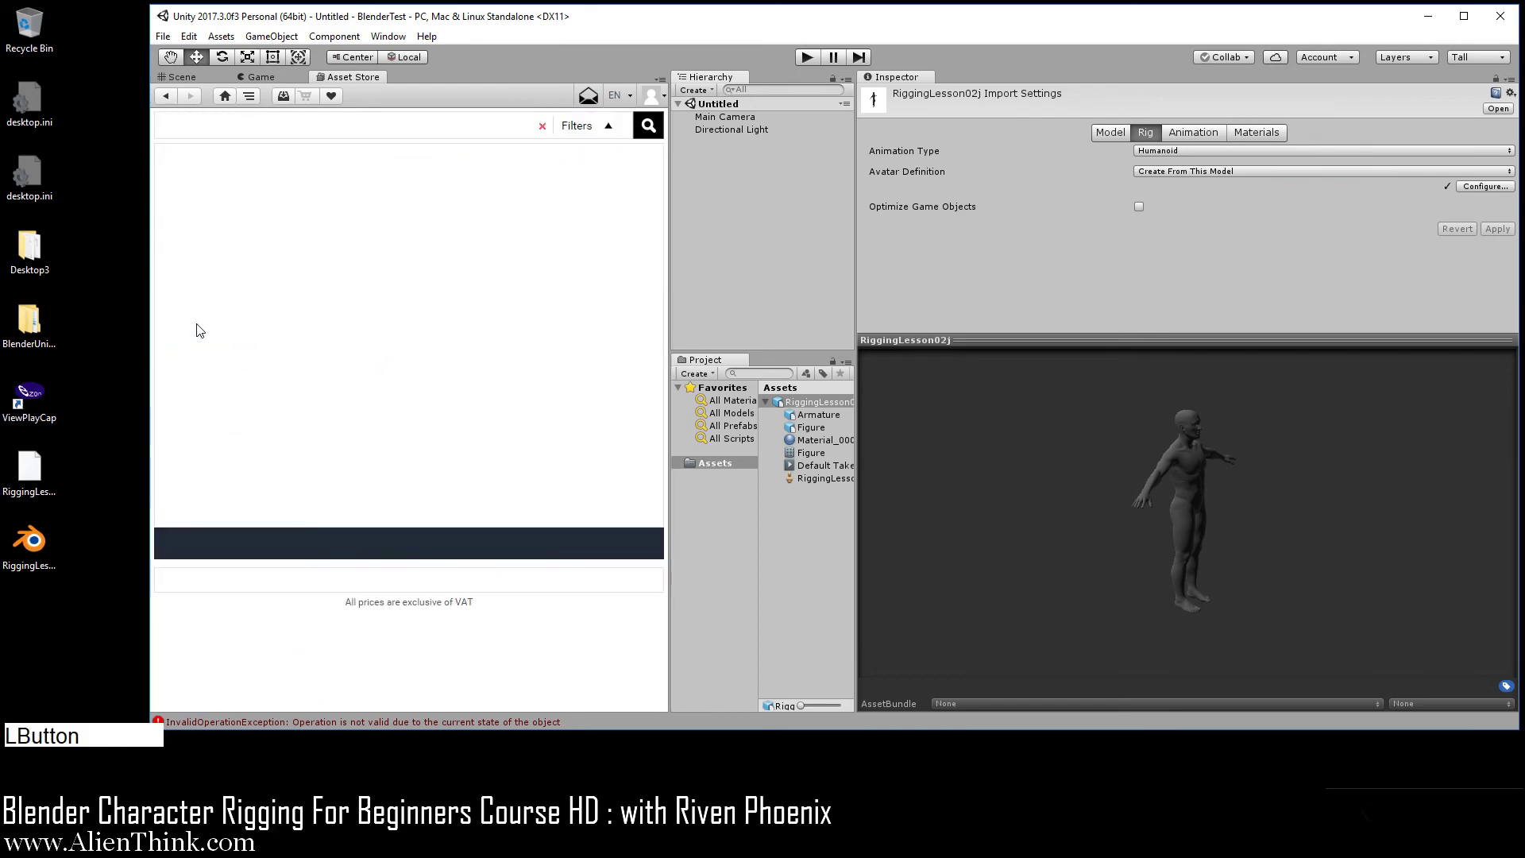
pyautogui.scroll(-3, 306, 444)
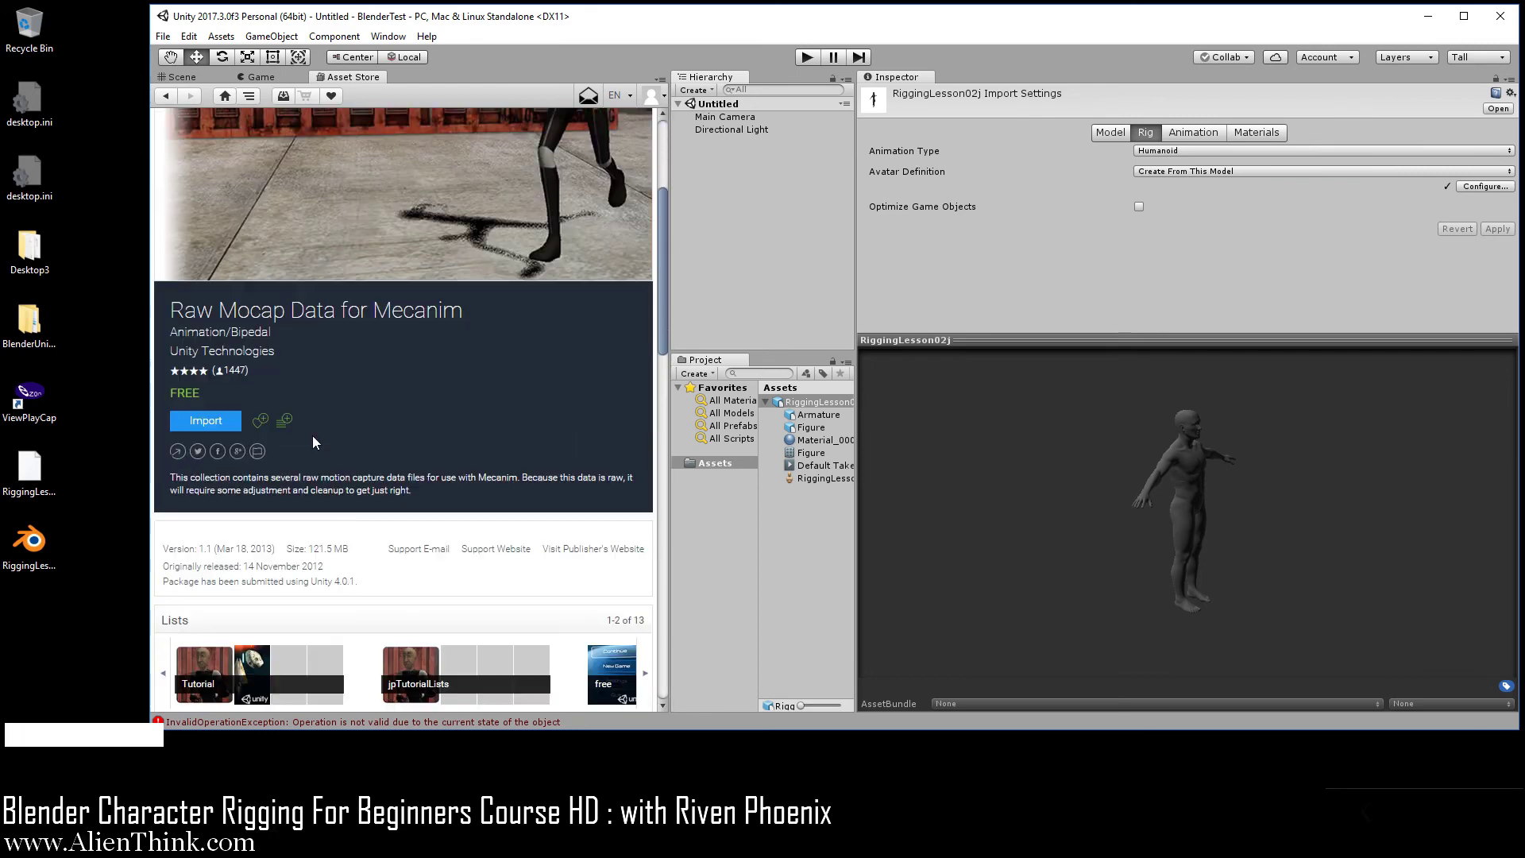
# Import the Raw Mocap Data for Mecanim package into the project with all its animations and materials included.
pyautogui.click(211, 423)
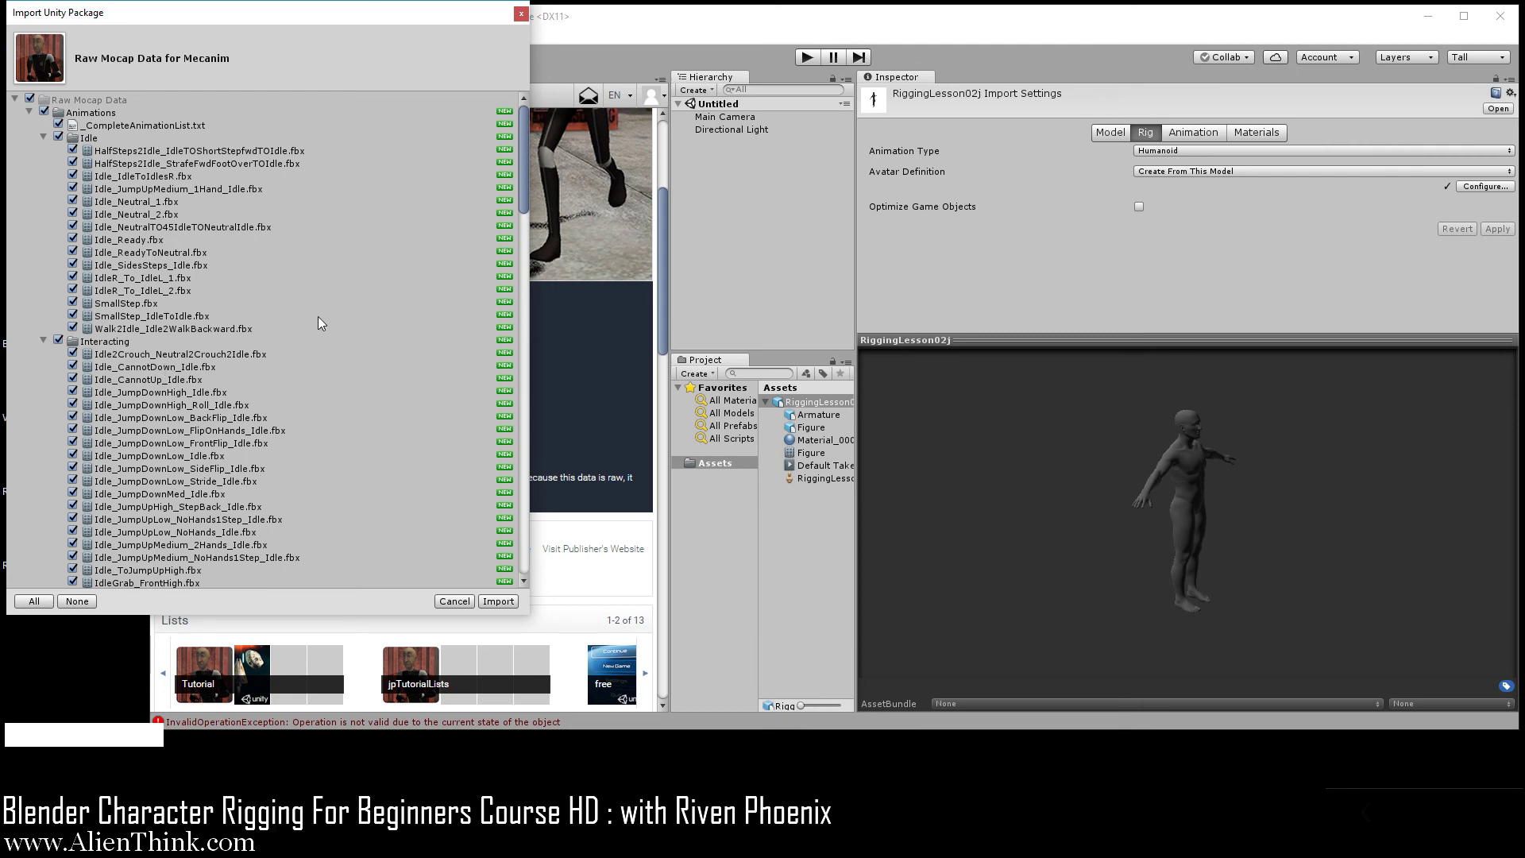
pyautogui.scroll(-15, 310, 326)
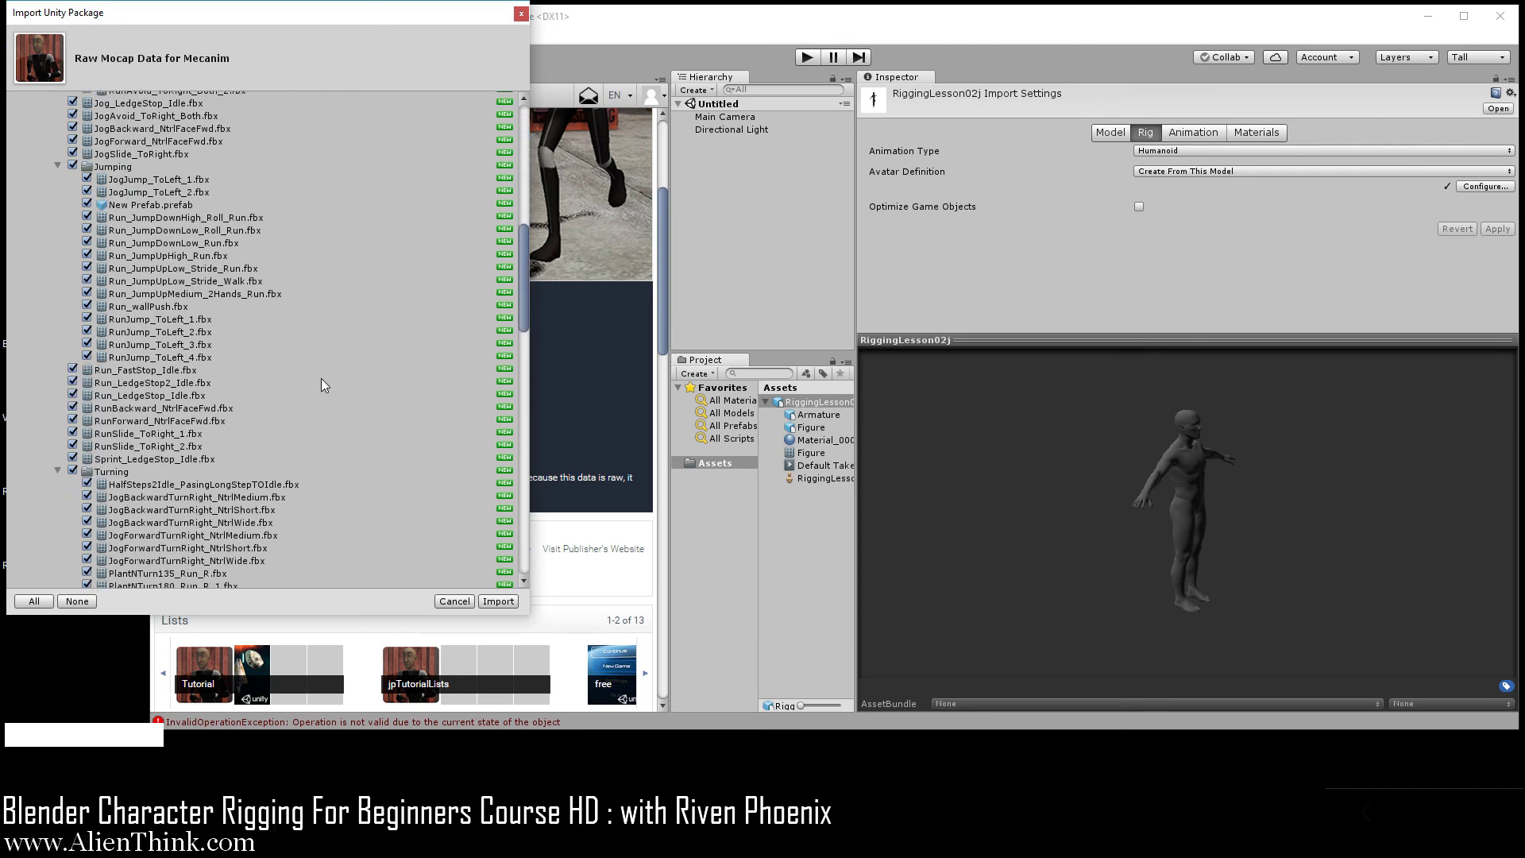
pyautogui.scroll(-10, 321, 378)
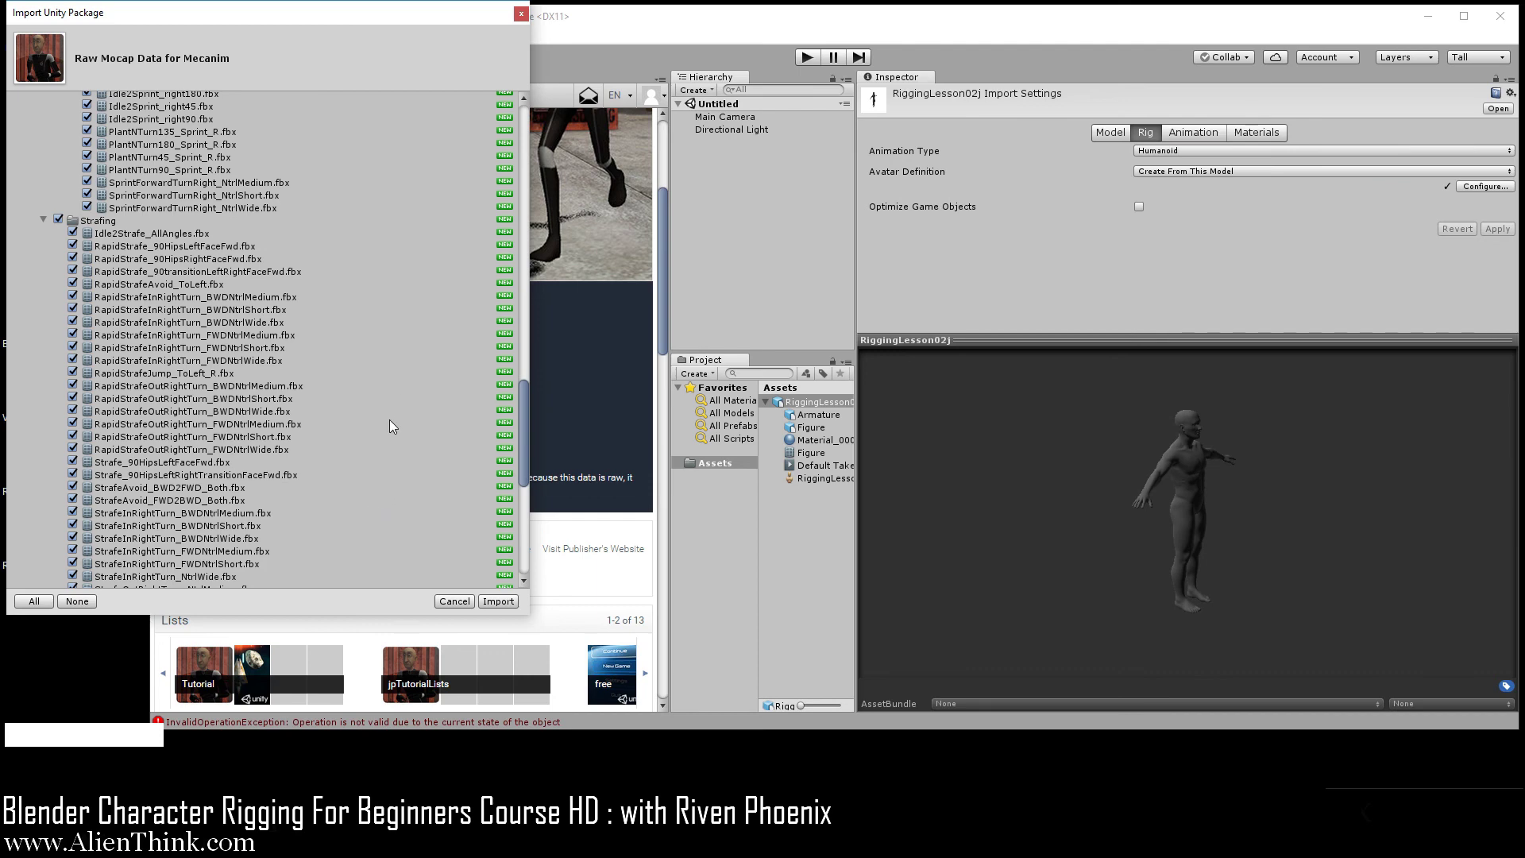
pyautogui.scroll(-9, 357, 429)
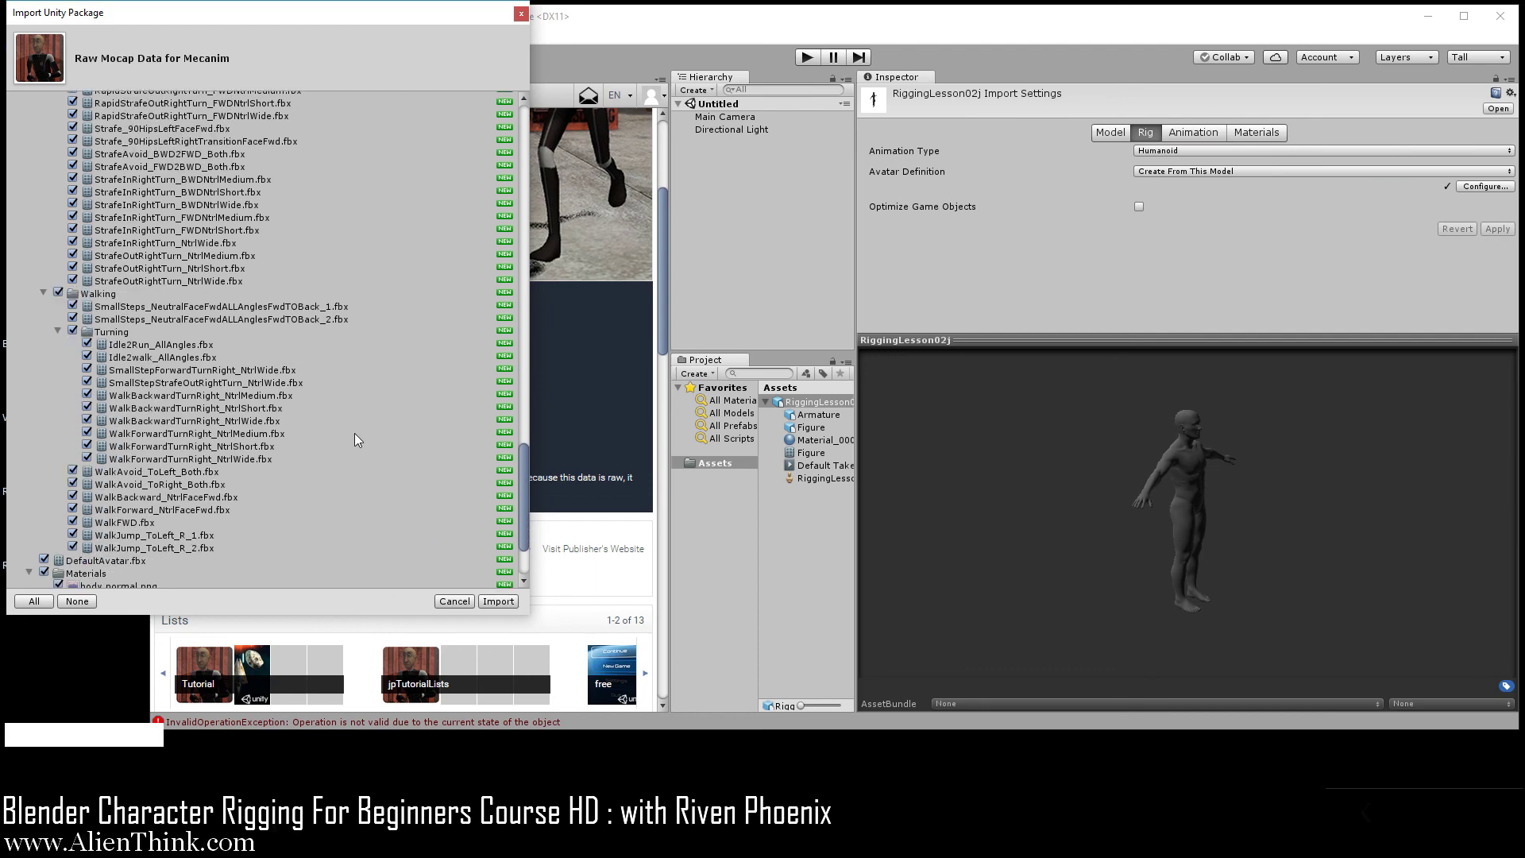
pyautogui.scroll(-5, 350, 456)
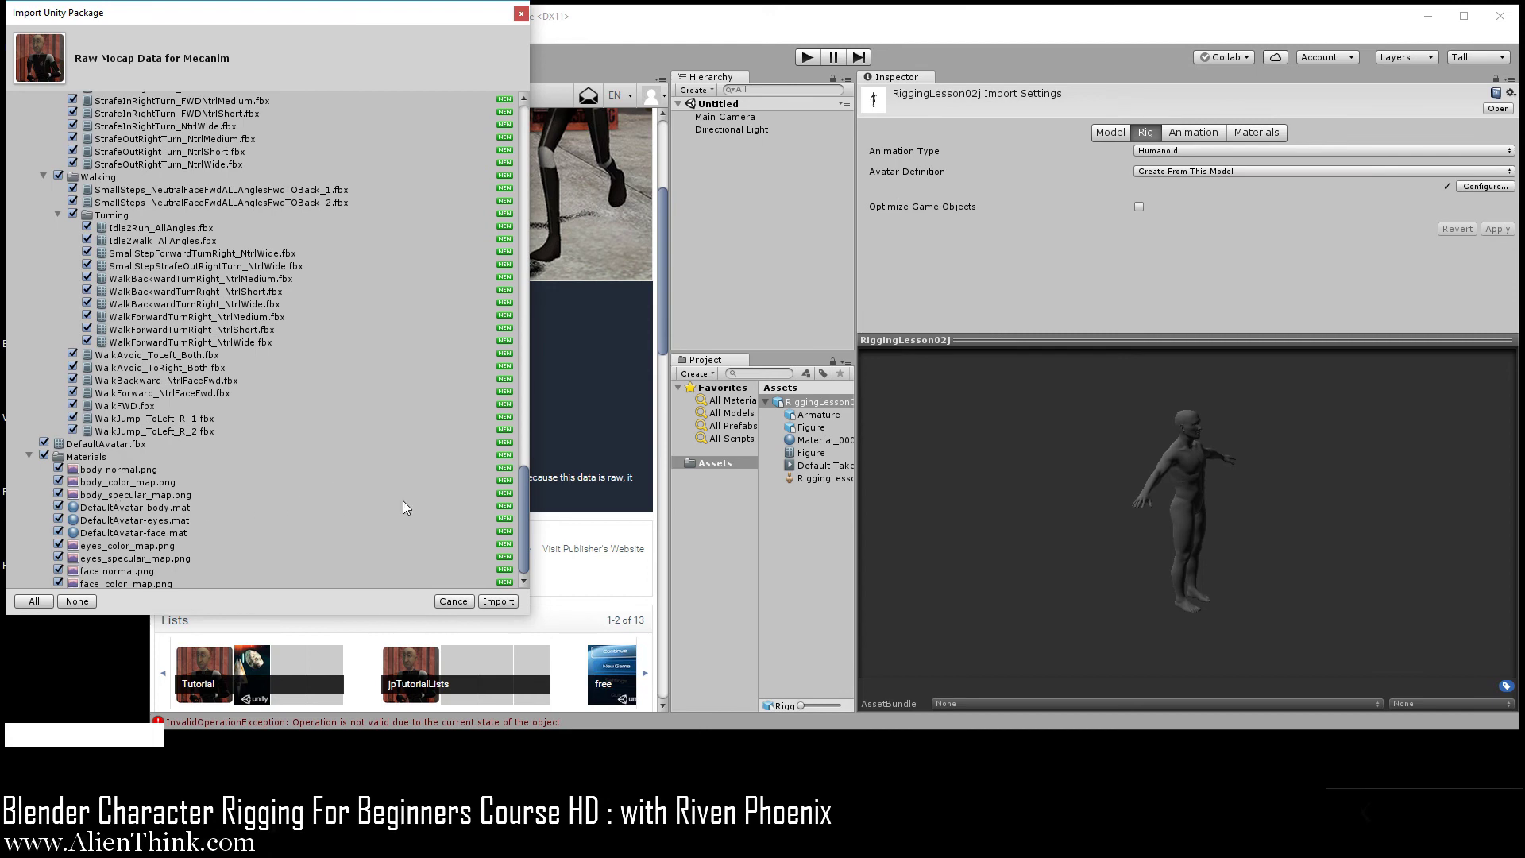
pyautogui.click(498, 601)
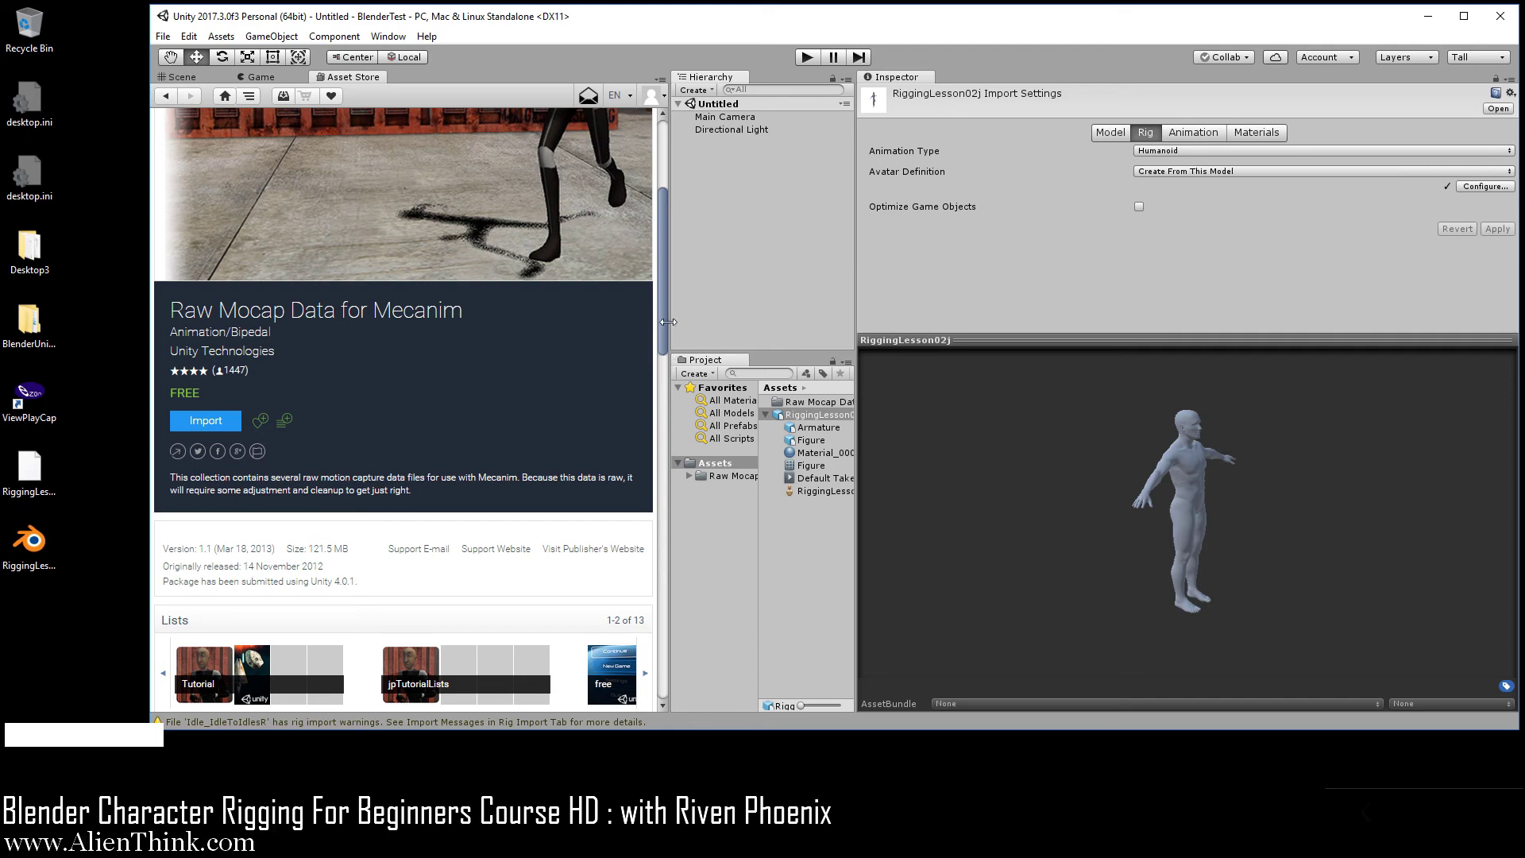
# Widen the project browser and its folder tree, and open the Walking folder inside Raw Mocap Data's Animations.
pyautogui.click(669, 176)
pyautogui.moveTo(670, 177); pyautogui.dragTo(409, 176)
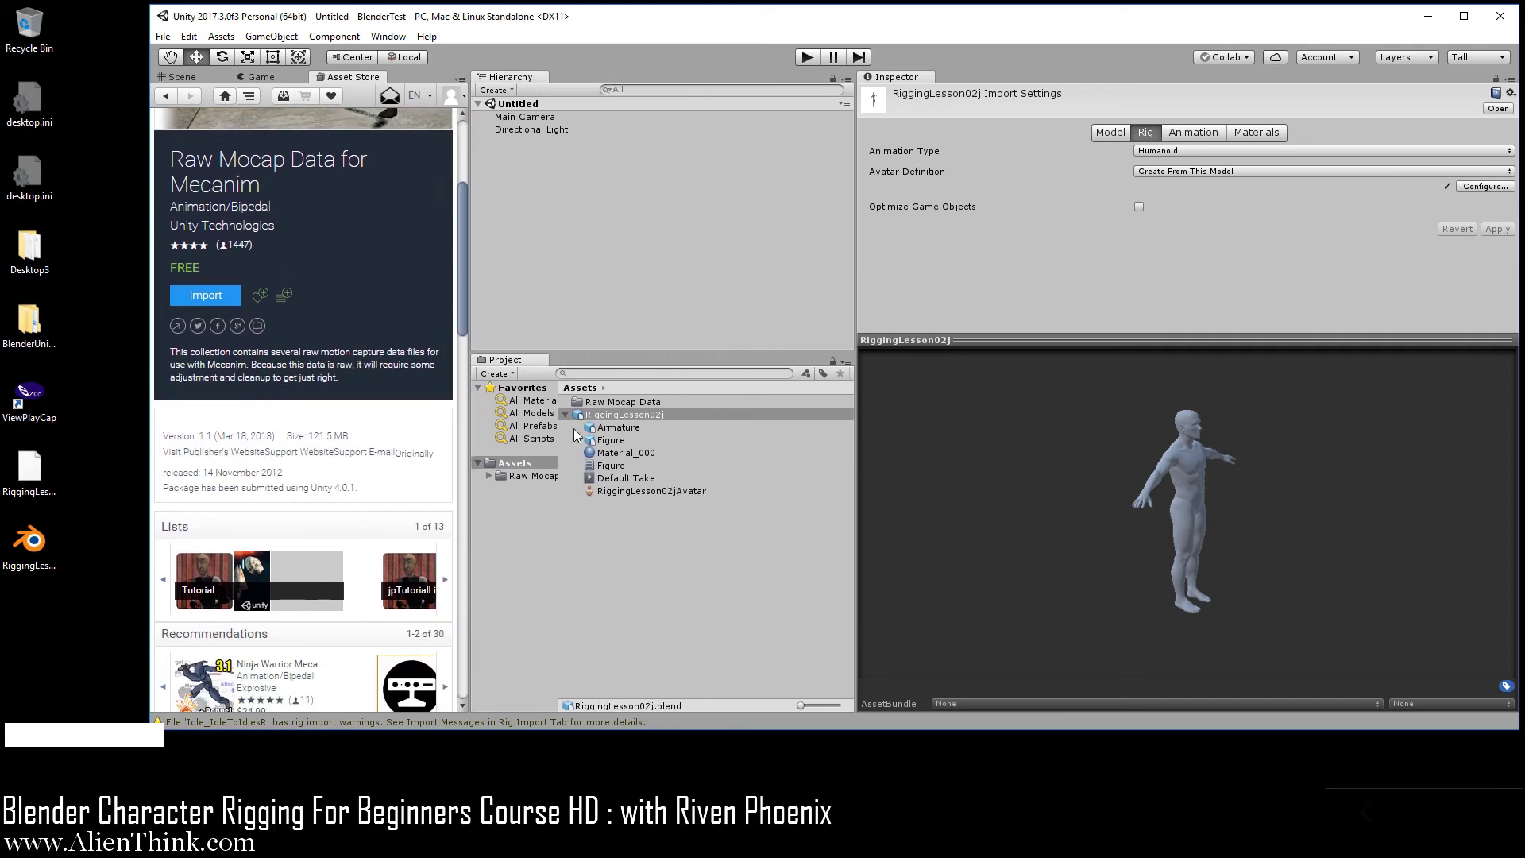
pyautogui.click(488, 472)
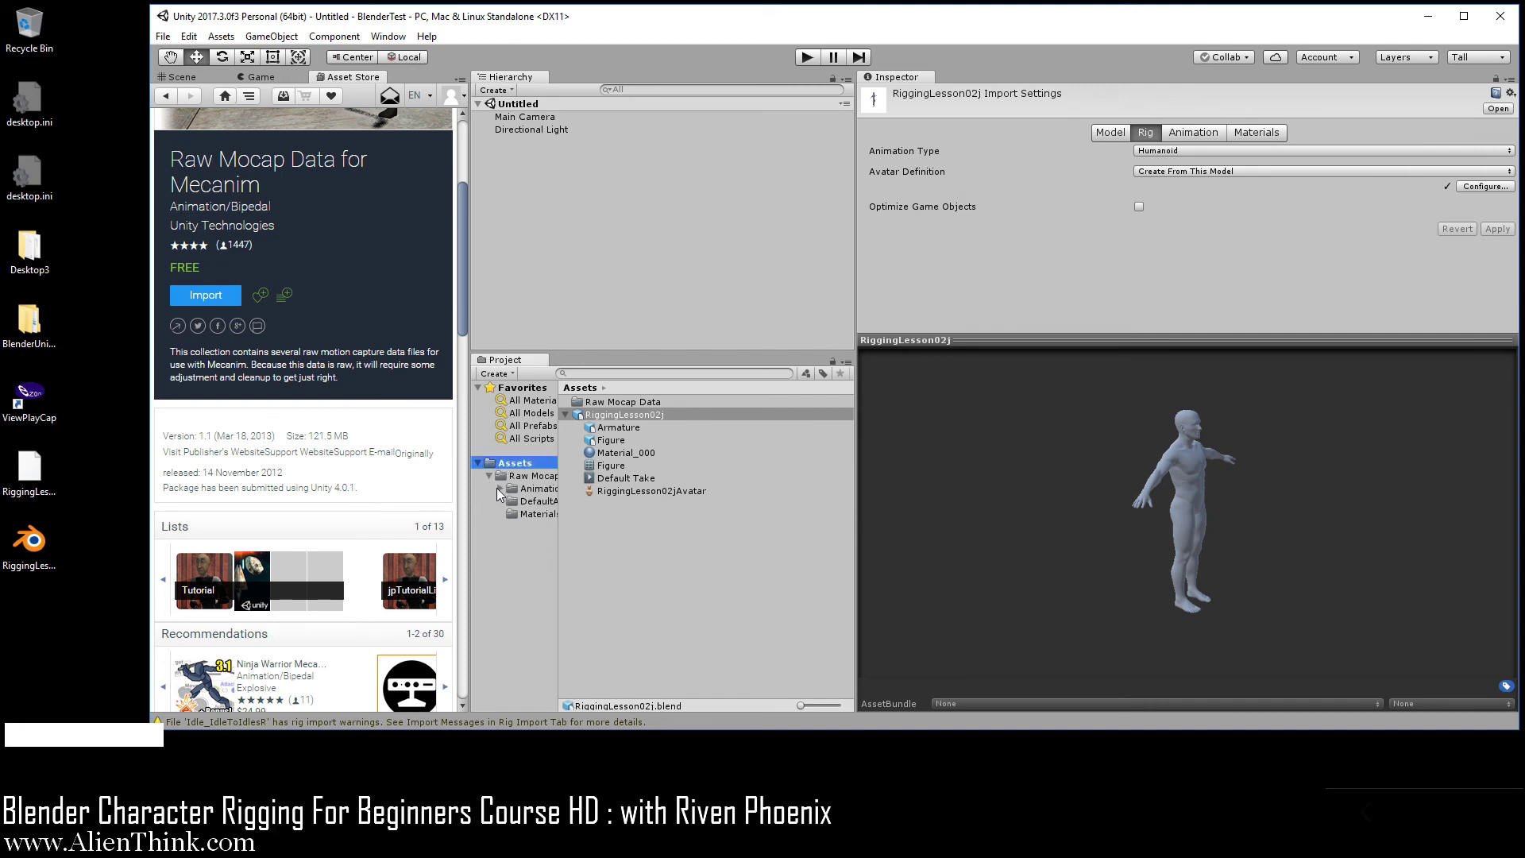
pyautogui.click(499, 488)
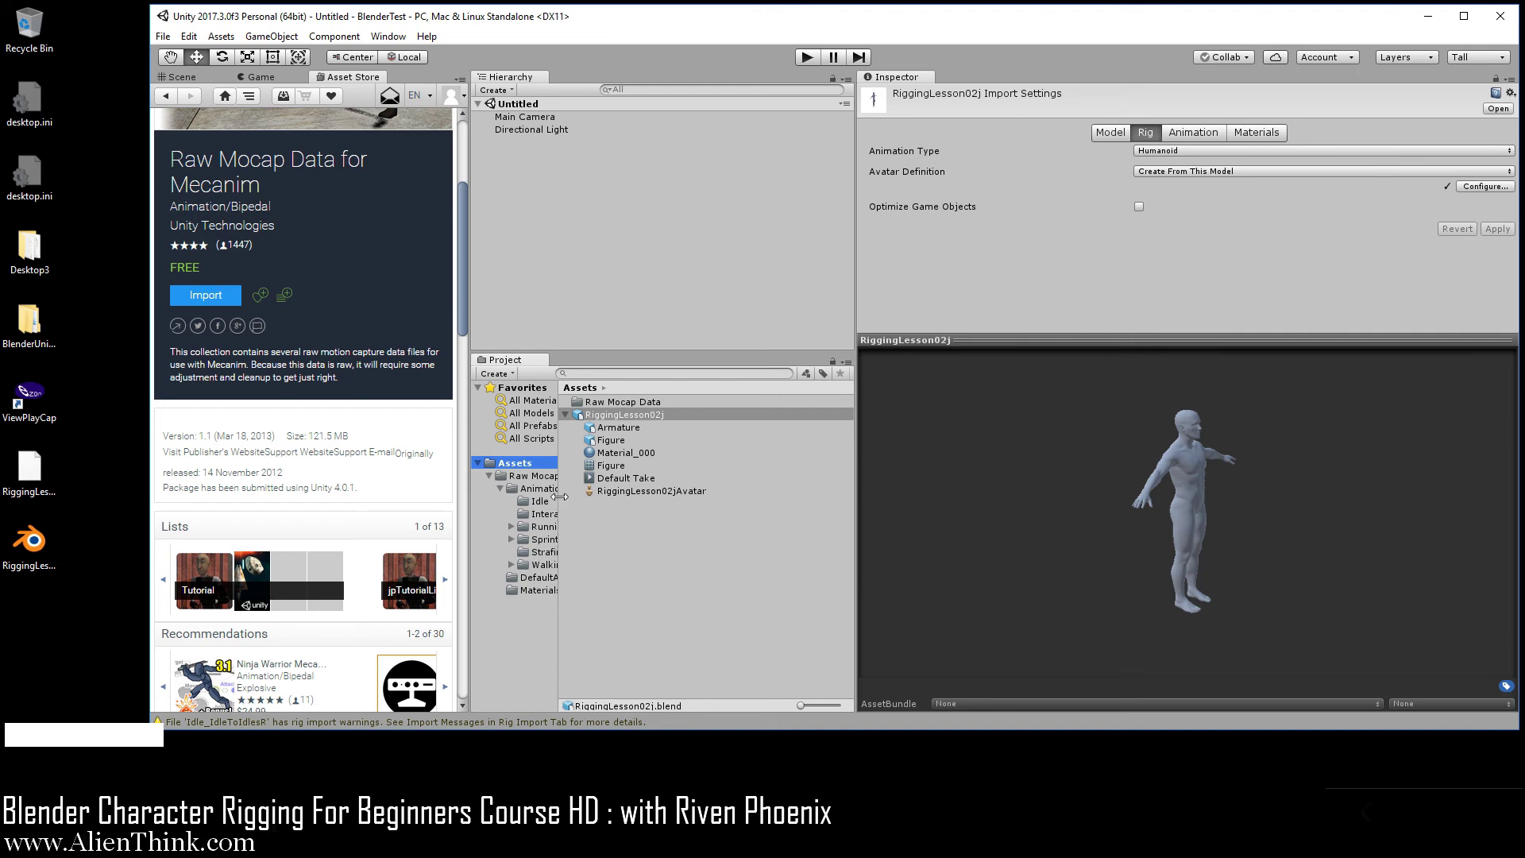
pyautogui.moveTo(559, 509); pyautogui.dragTo(613, 509)
pyautogui.rightClick(547, 528)
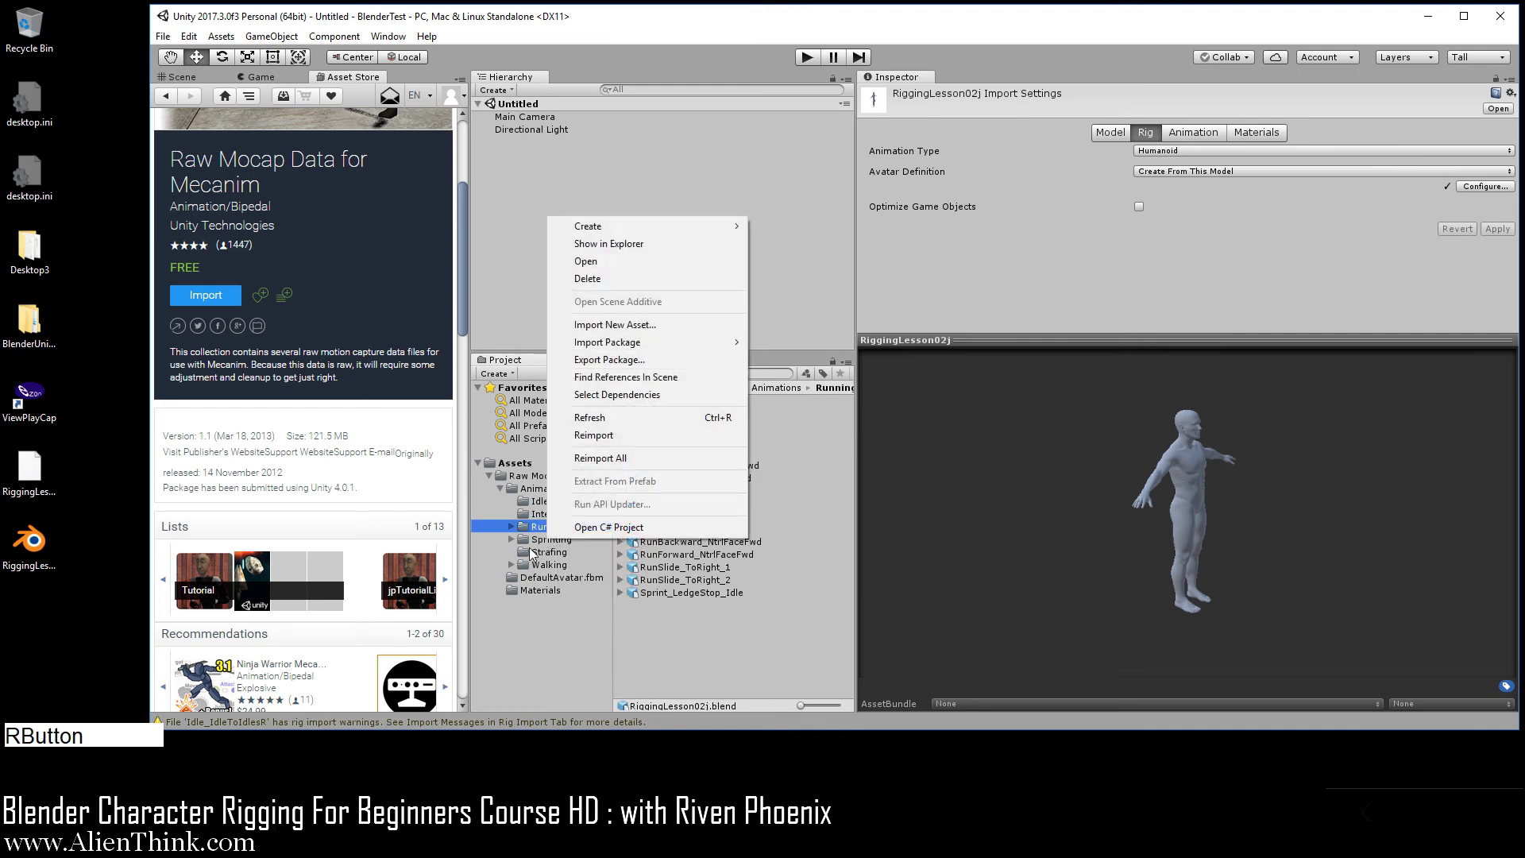
pyautogui.click(512, 560)
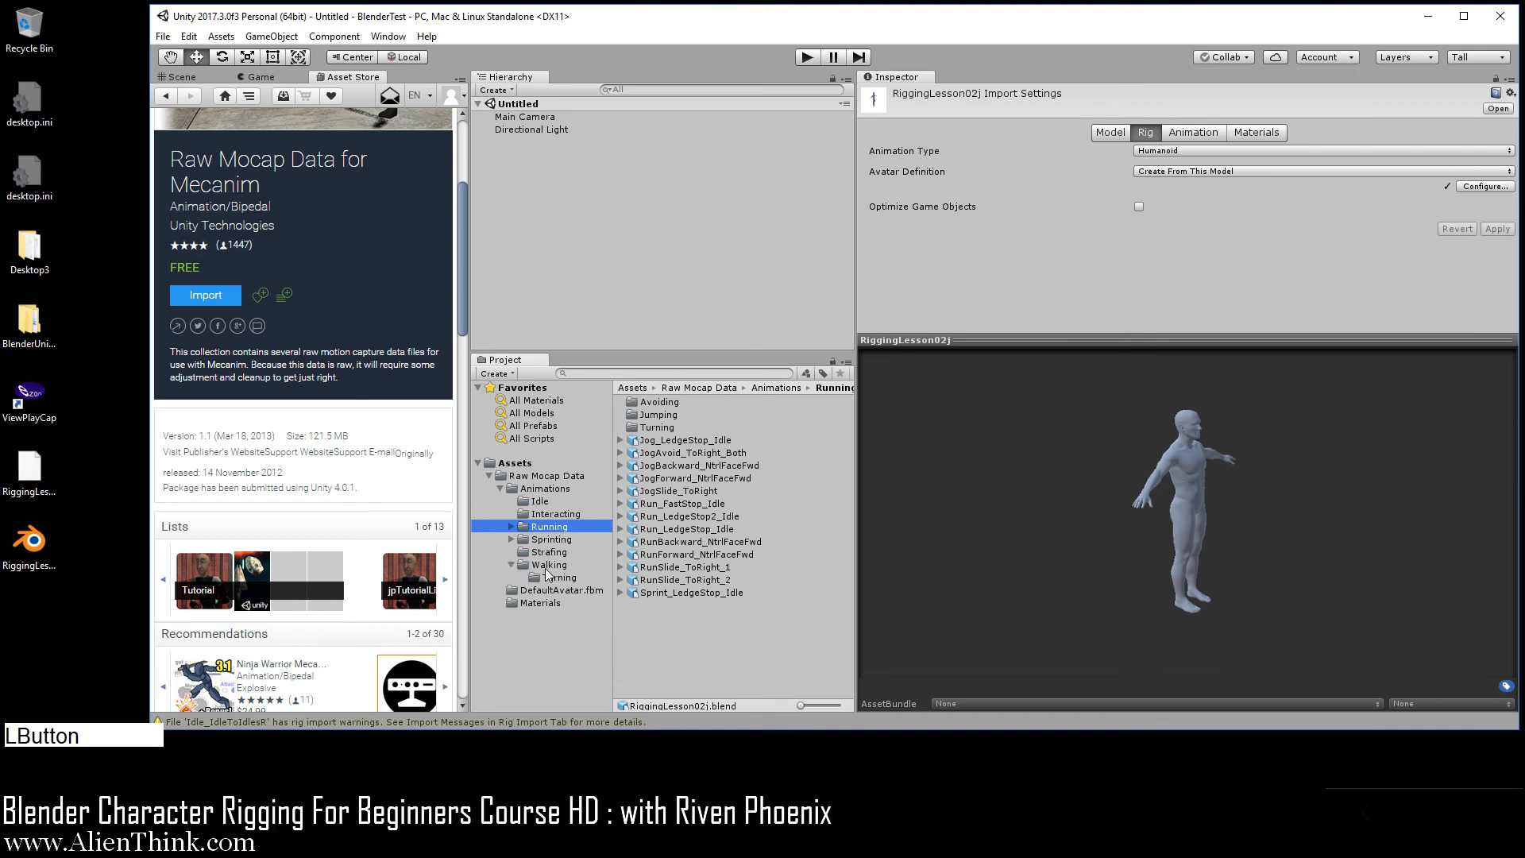
pyautogui.doubleClick(548, 564)
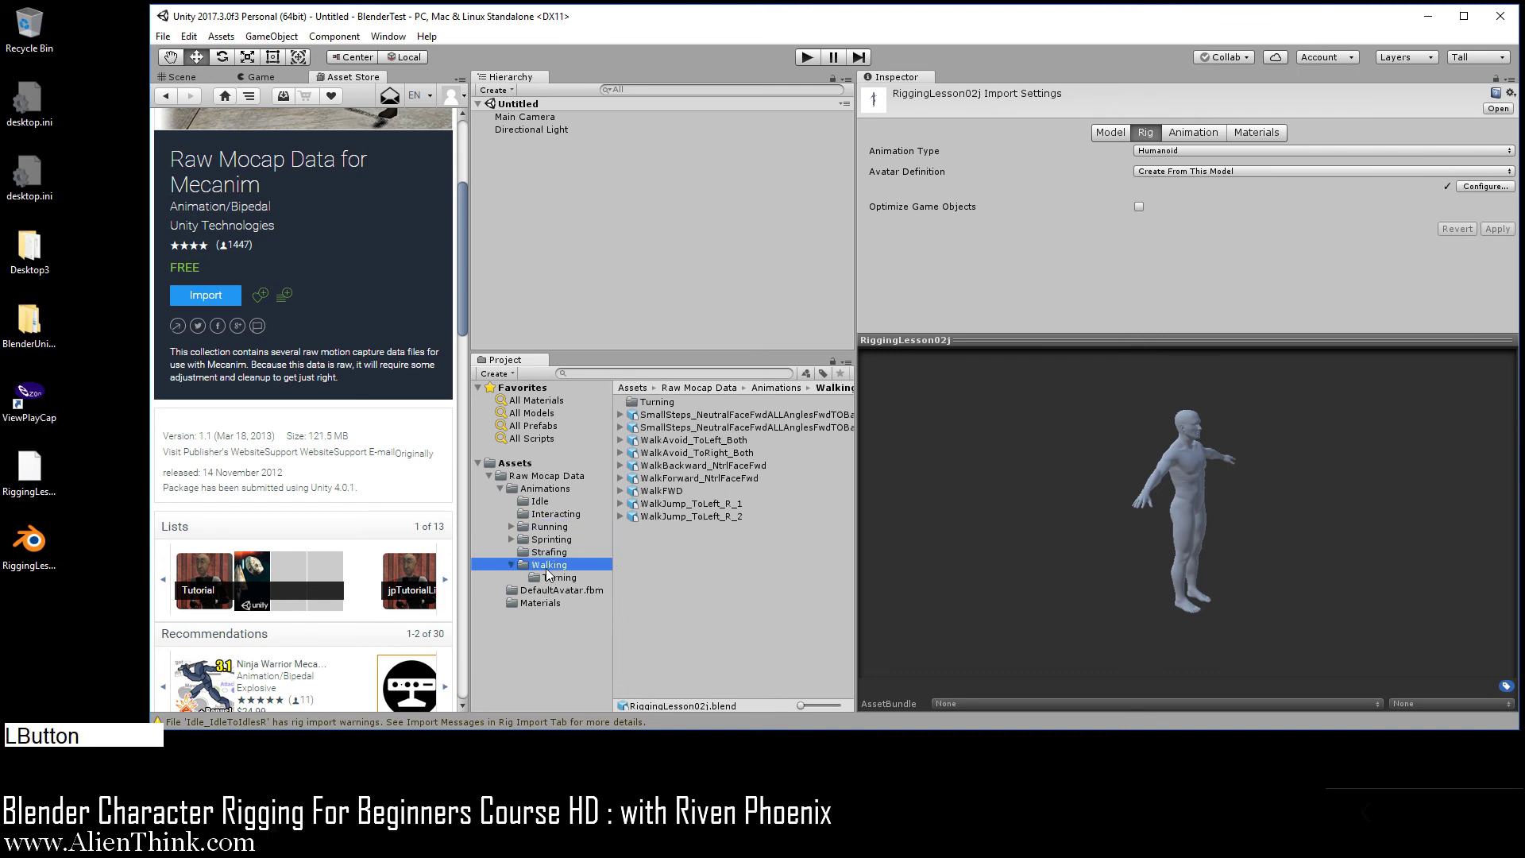
# Select the WalkFWD animation clip and play it in the preview at 0.79 speed, viewing the default character up close.
pyautogui.click(620, 490)
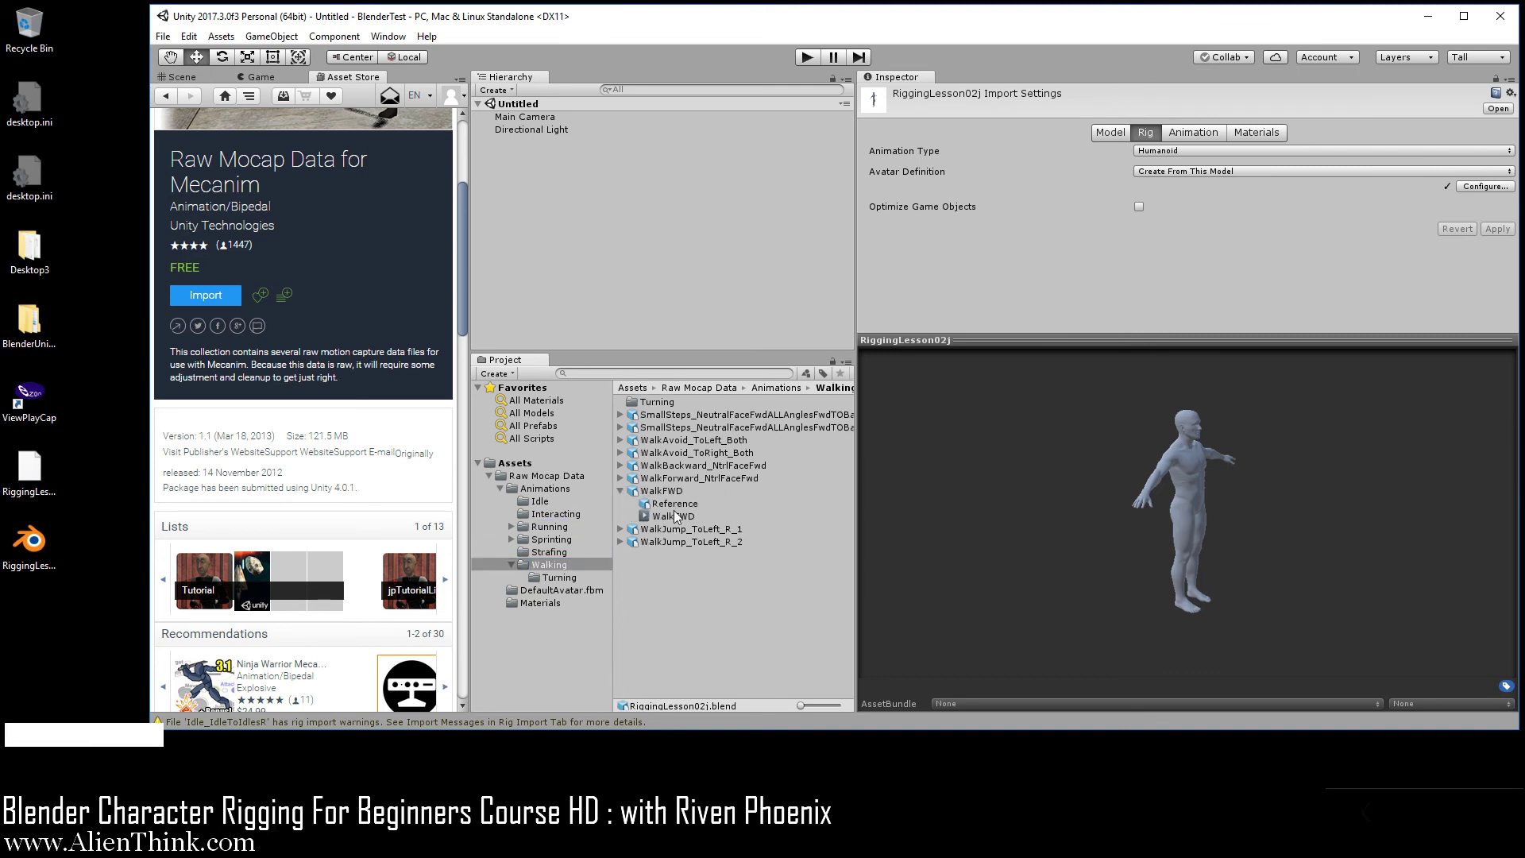
pyautogui.click(673, 518)
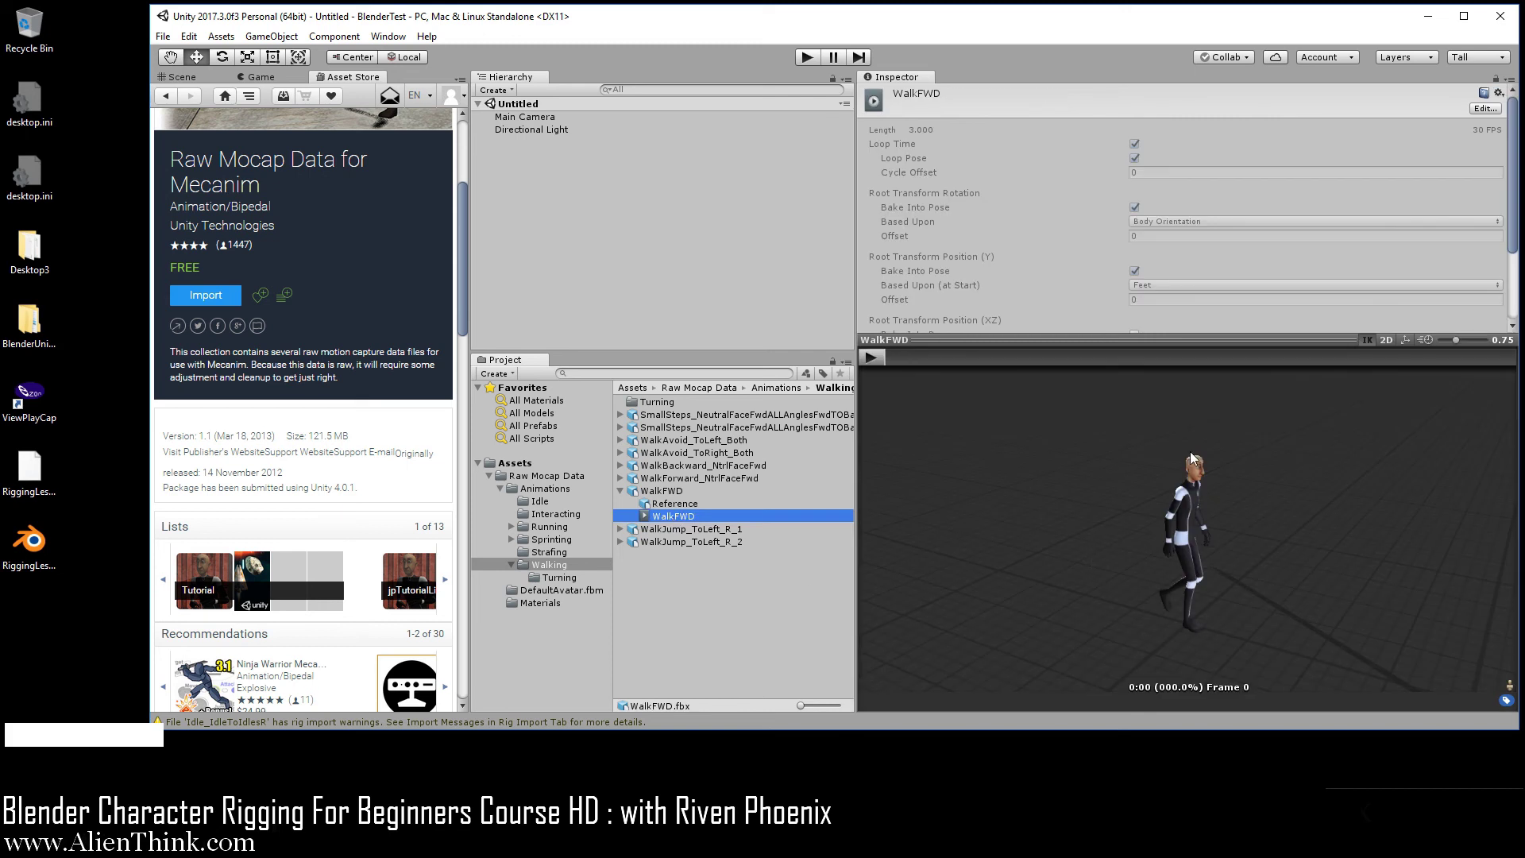
pyautogui.scroll(4, 1184, 571)
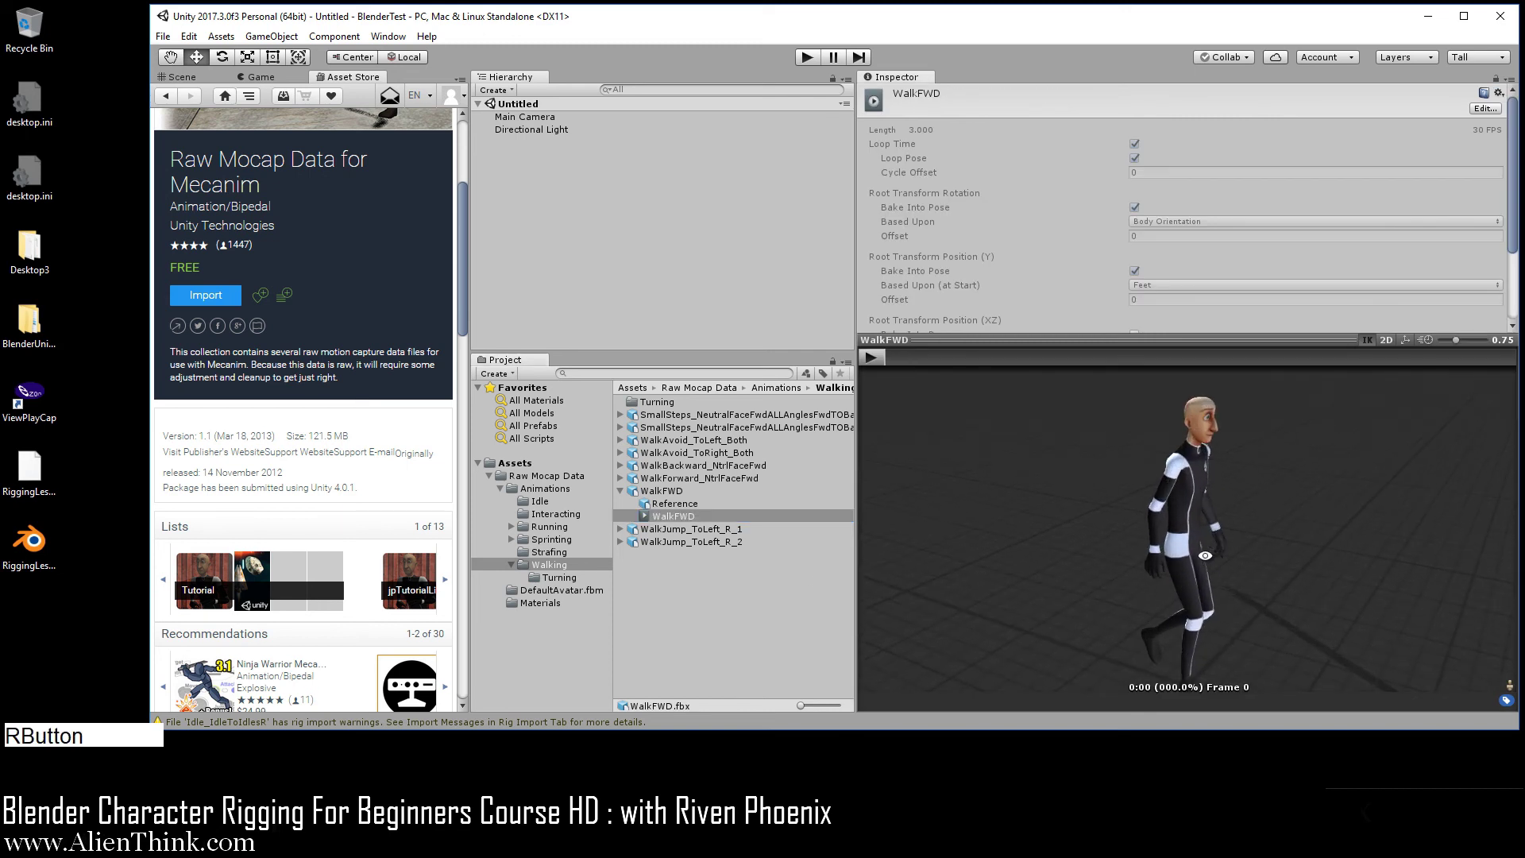
pyautogui.moveTo(1205, 555); pyautogui.dragTo(1185, 550, button='right')
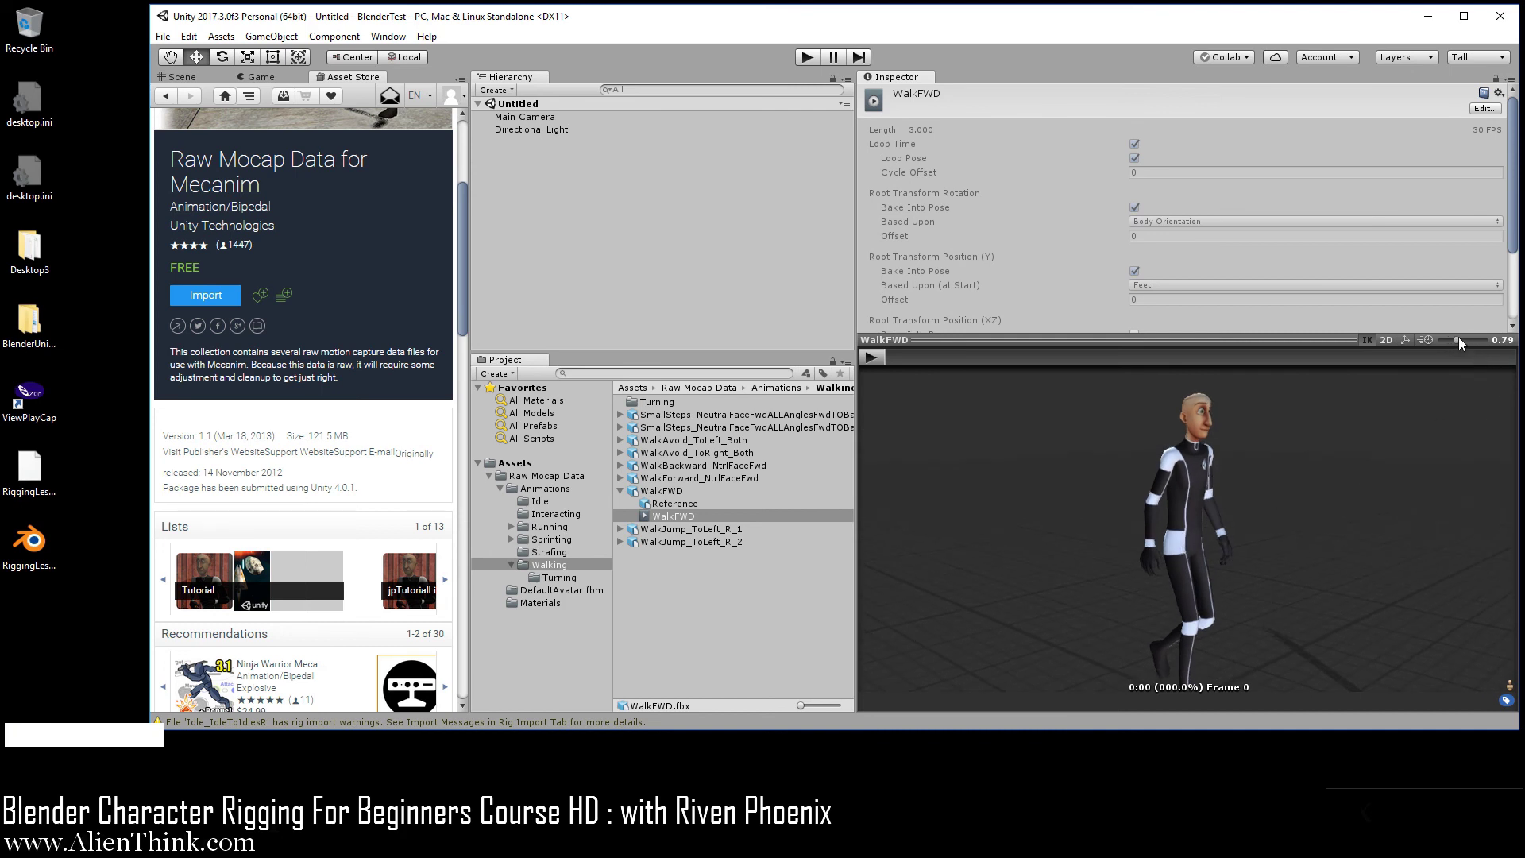
pyautogui.click(871, 357)
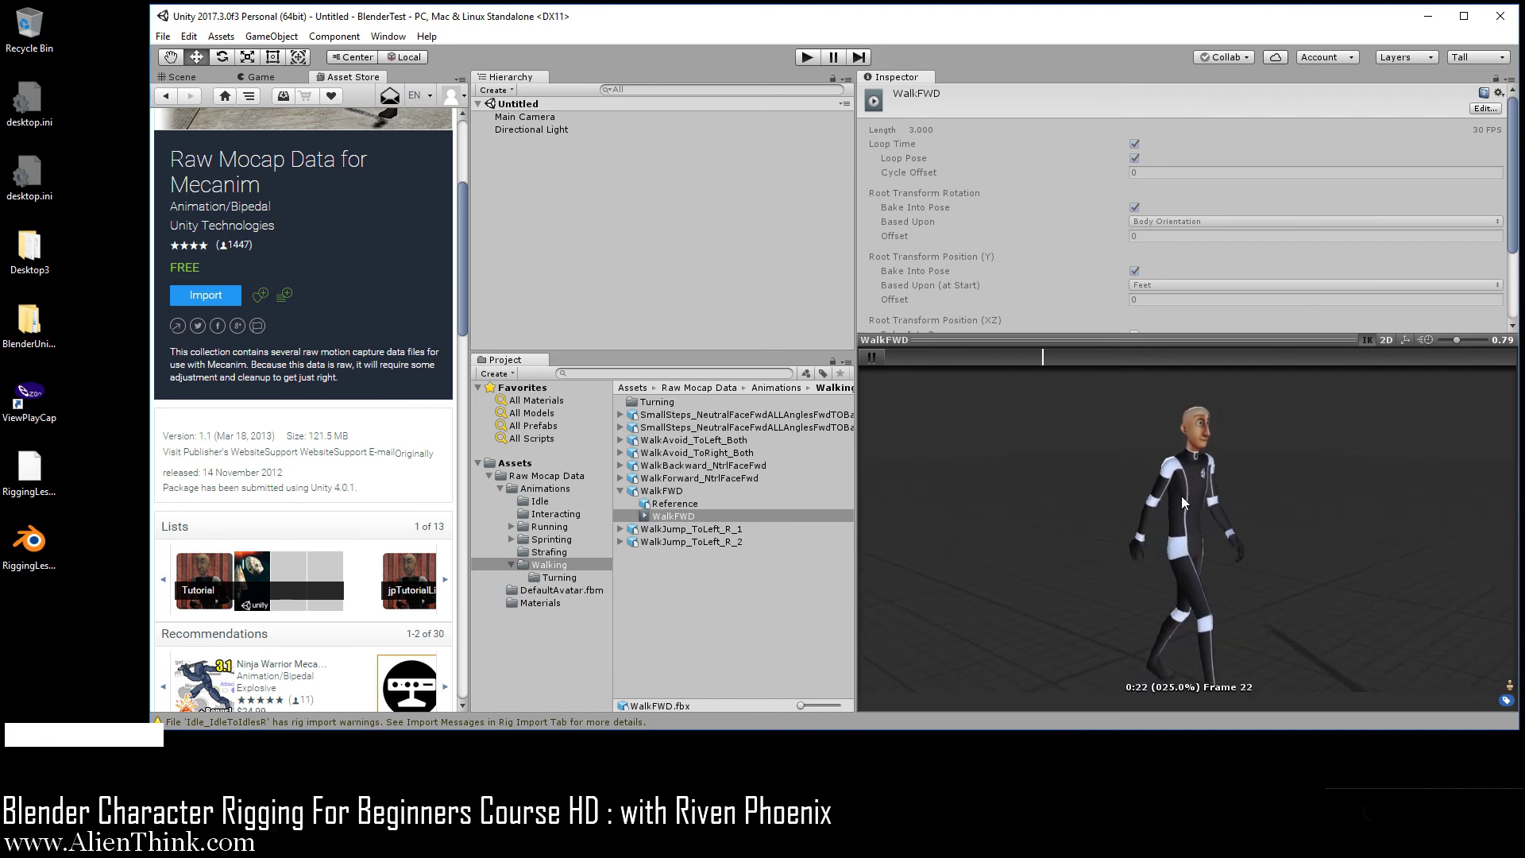
# Use the RiggingLesson02j model from Assets as the preview character for WalkFWD and slow the playback to 0.57.
pyautogui.click(514, 464)
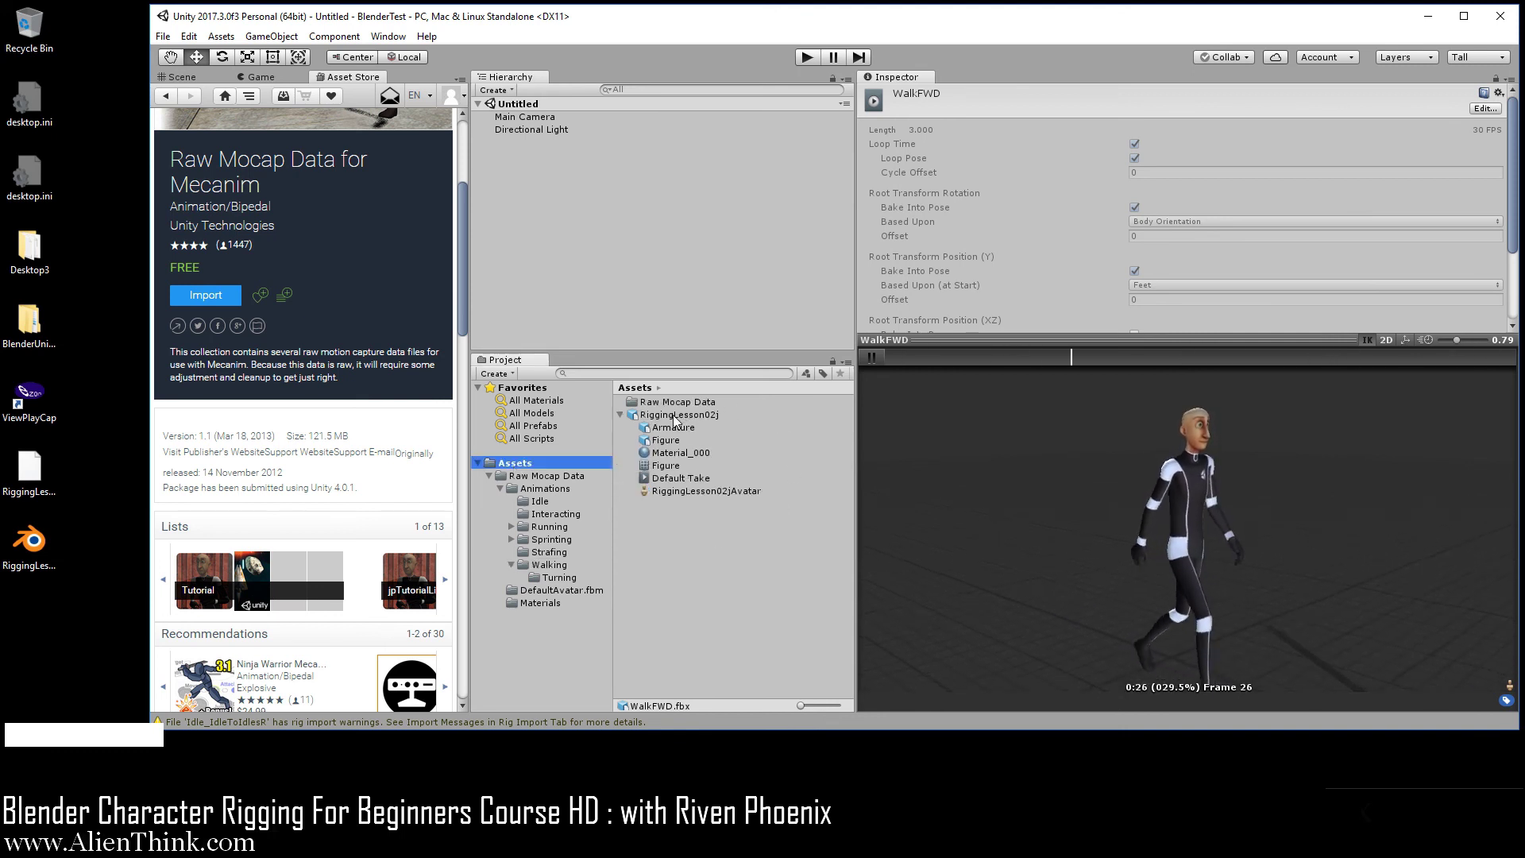
pyautogui.moveTo(673, 416); pyautogui.dragTo(1171, 484)
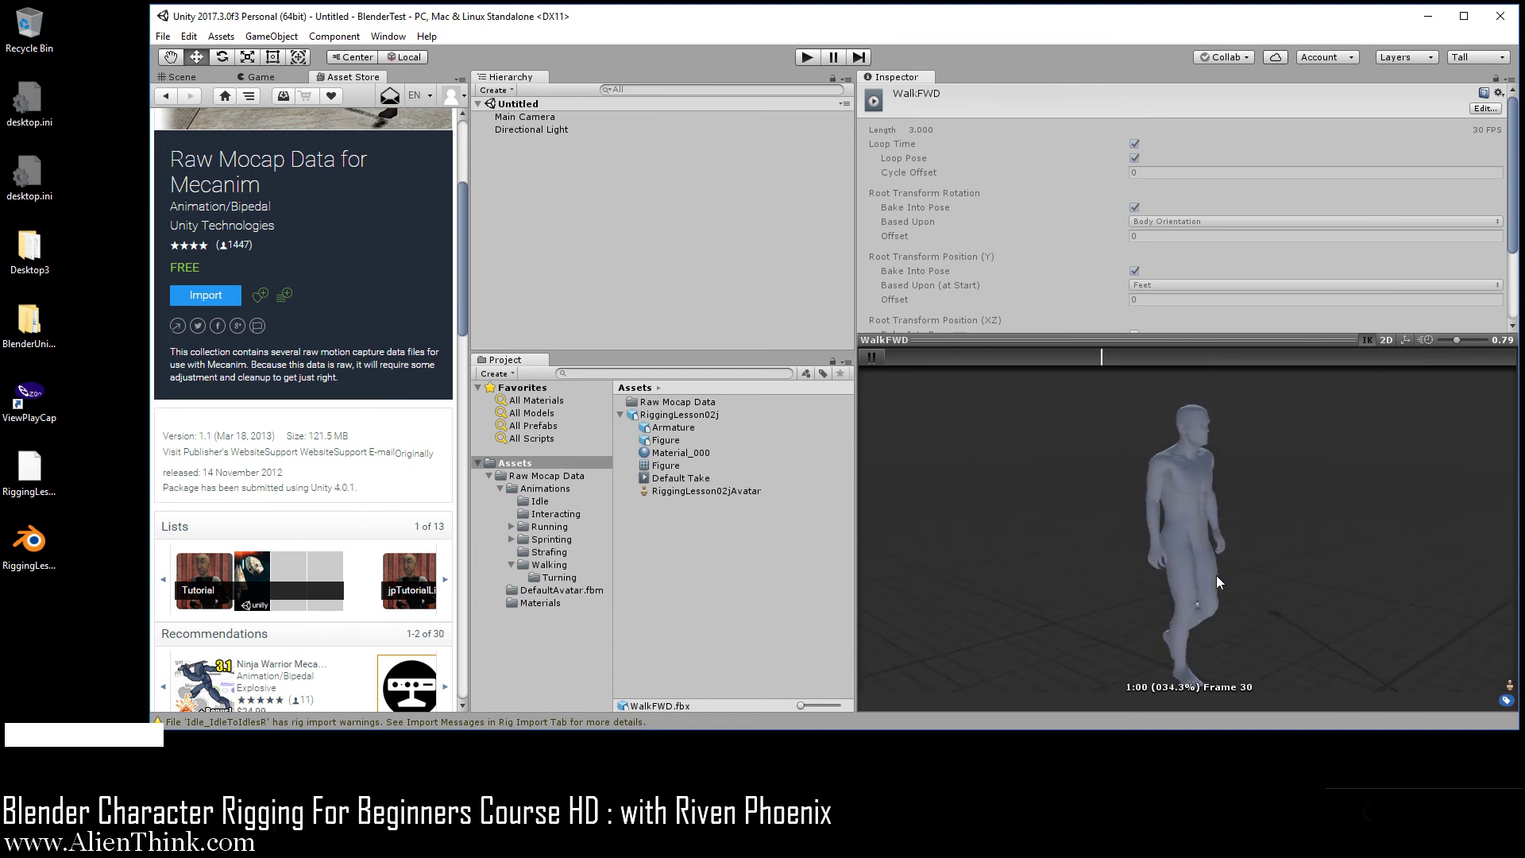
pyautogui.moveTo(1280, 524); pyautogui.dragTo(1216, 531, button='right')
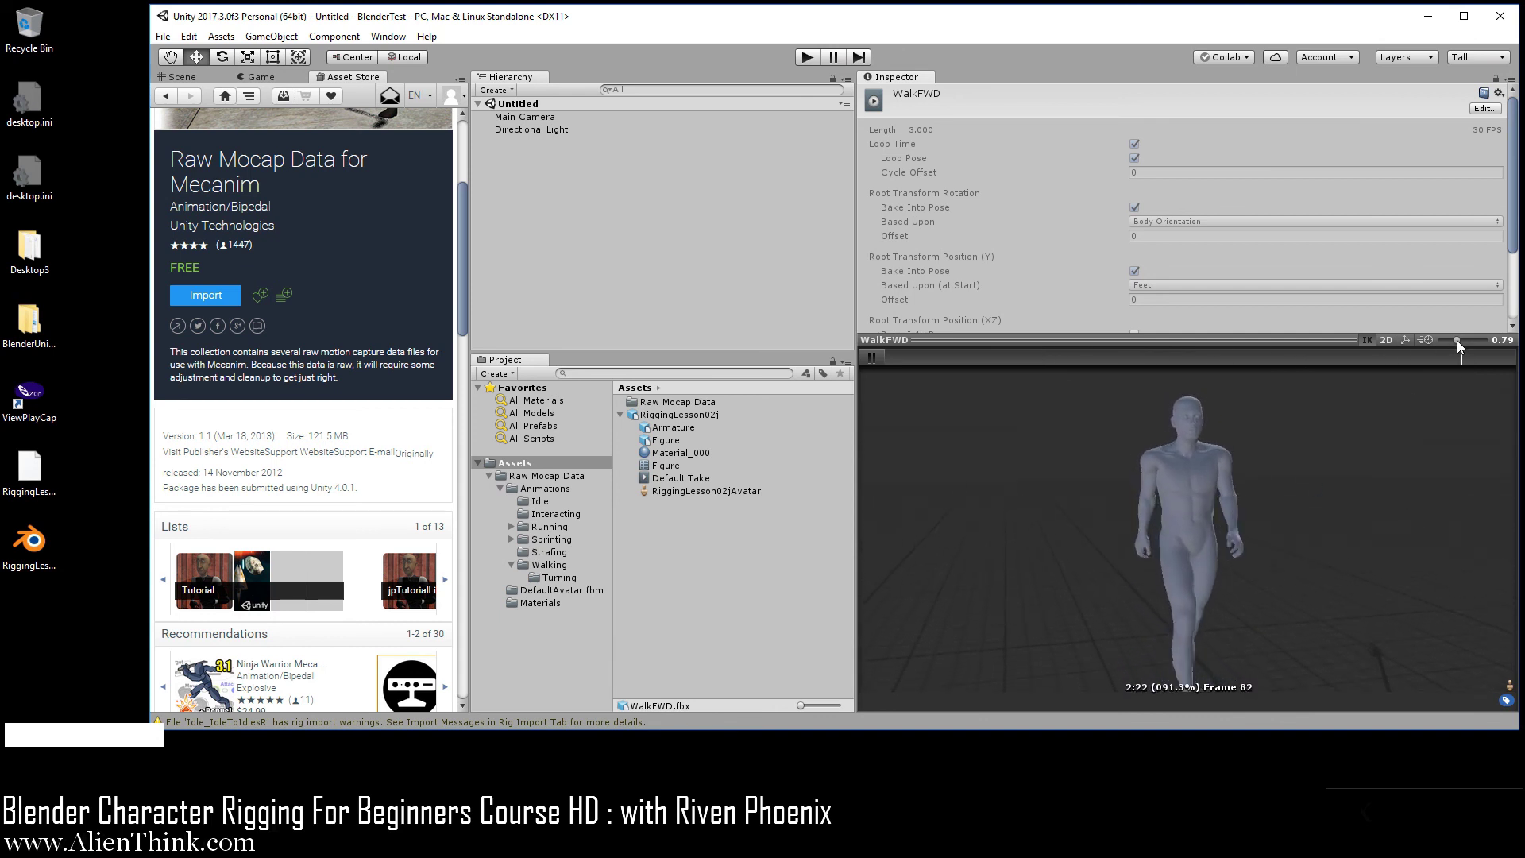
pyautogui.moveTo(1456, 340); pyautogui.dragTo(1452, 342)
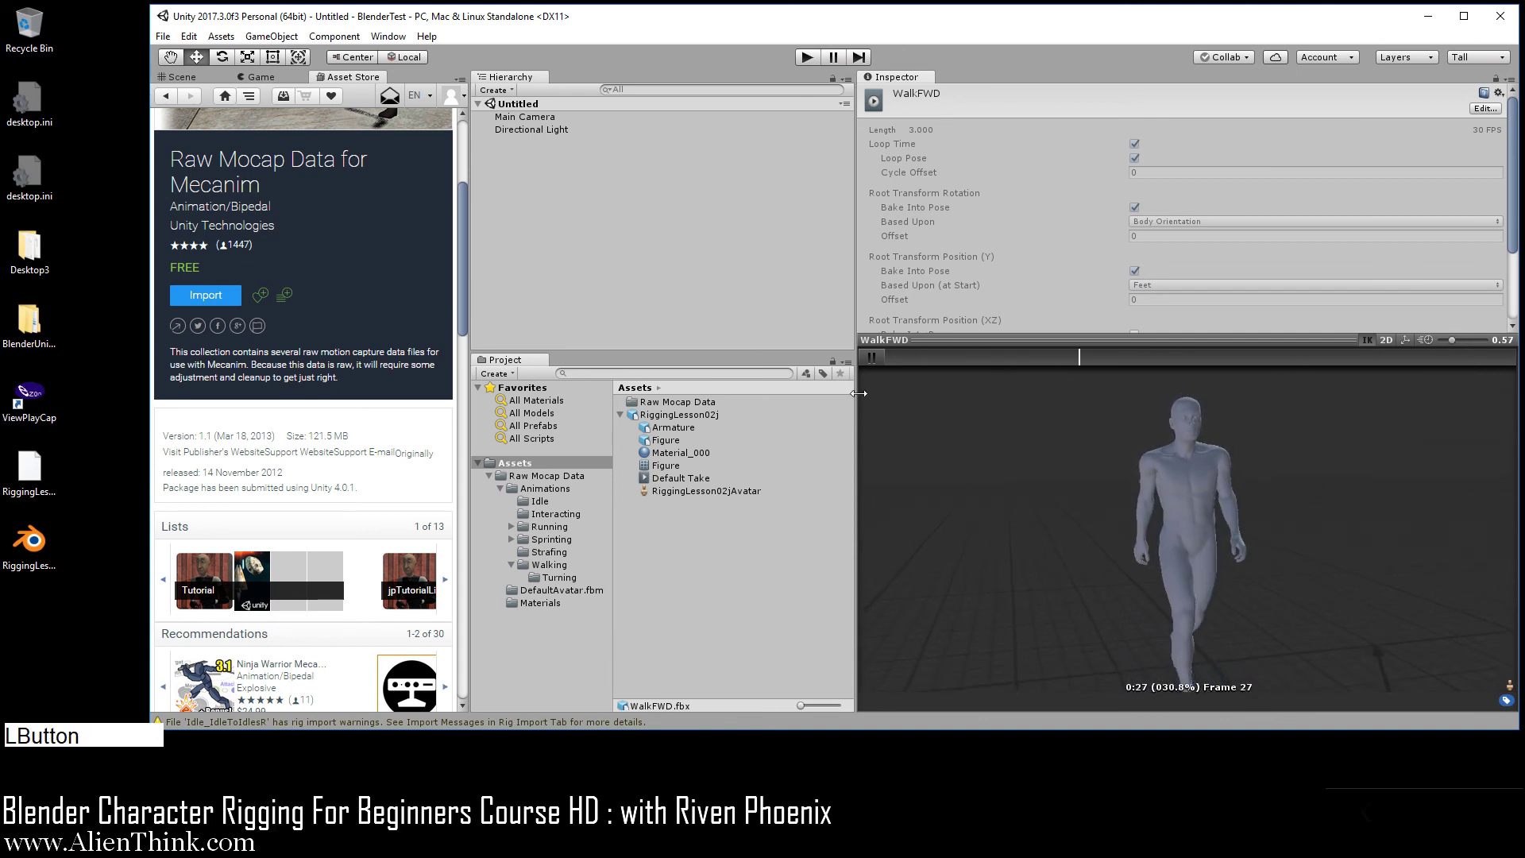
# Widen the Inspector, reselect the WalkFWD clip in the Walking folder and enlarge its preview area vertically.
pyautogui.moveTo(858, 393); pyautogui.dragTo(567, 397)
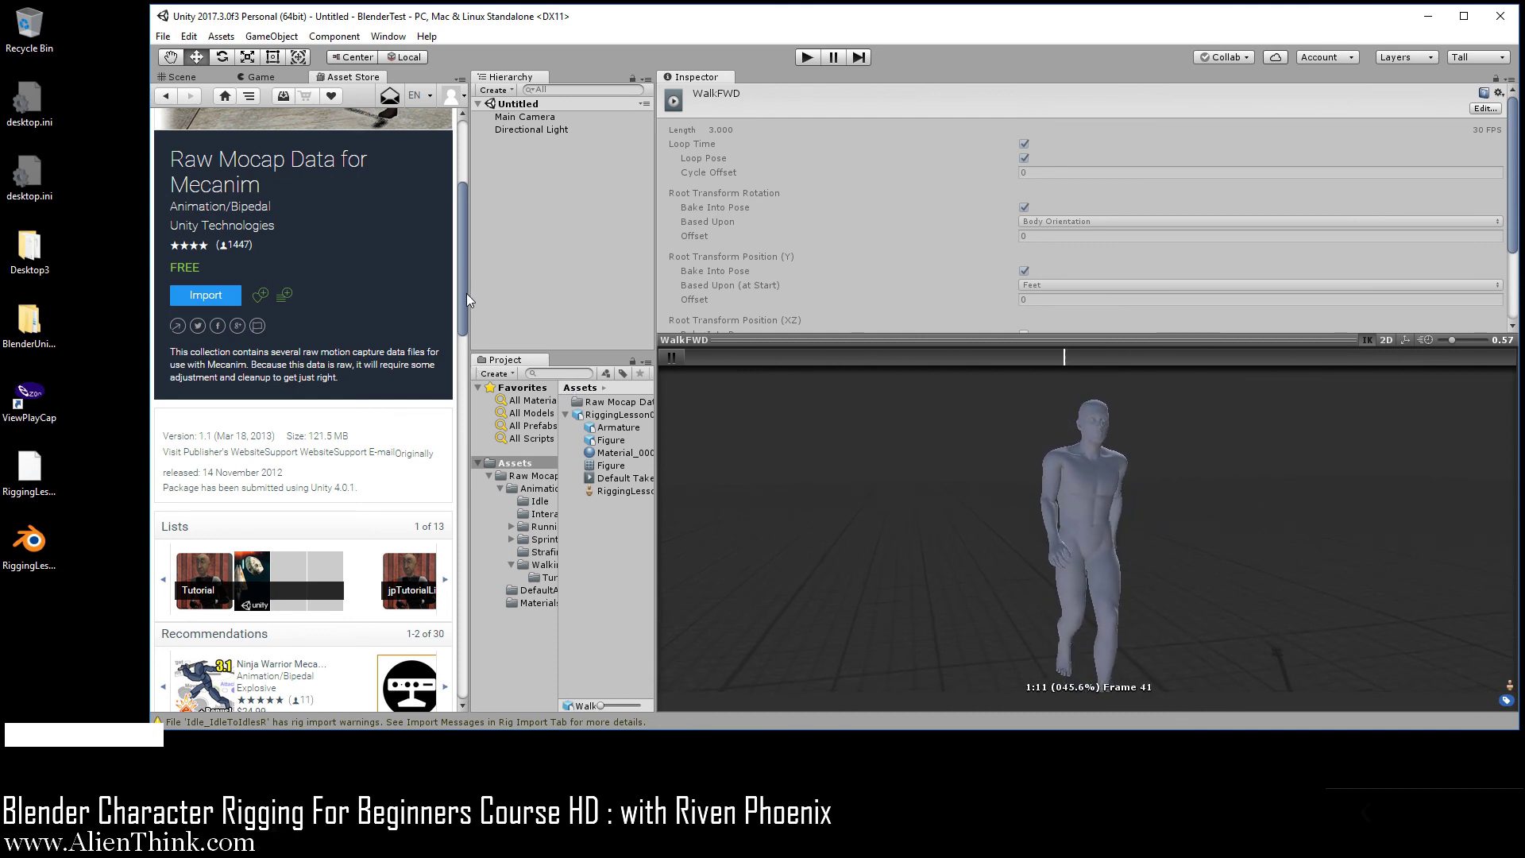
pyautogui.click(473, 153)
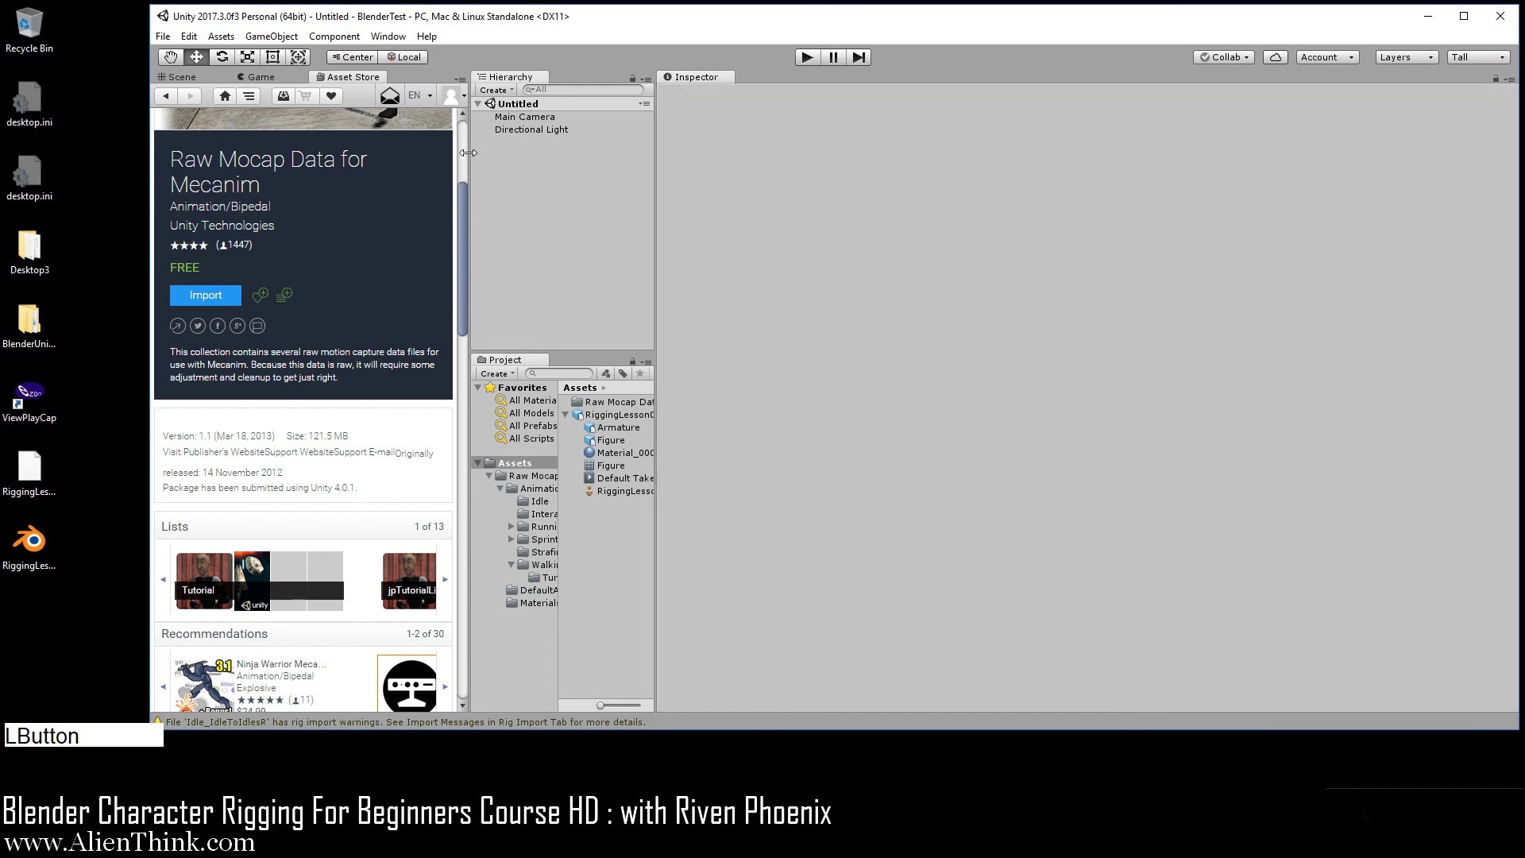
pyautogui.moveTo(469, 152); pyautogui.dragTo(347, 153)
pyautogui.click(537, 566)
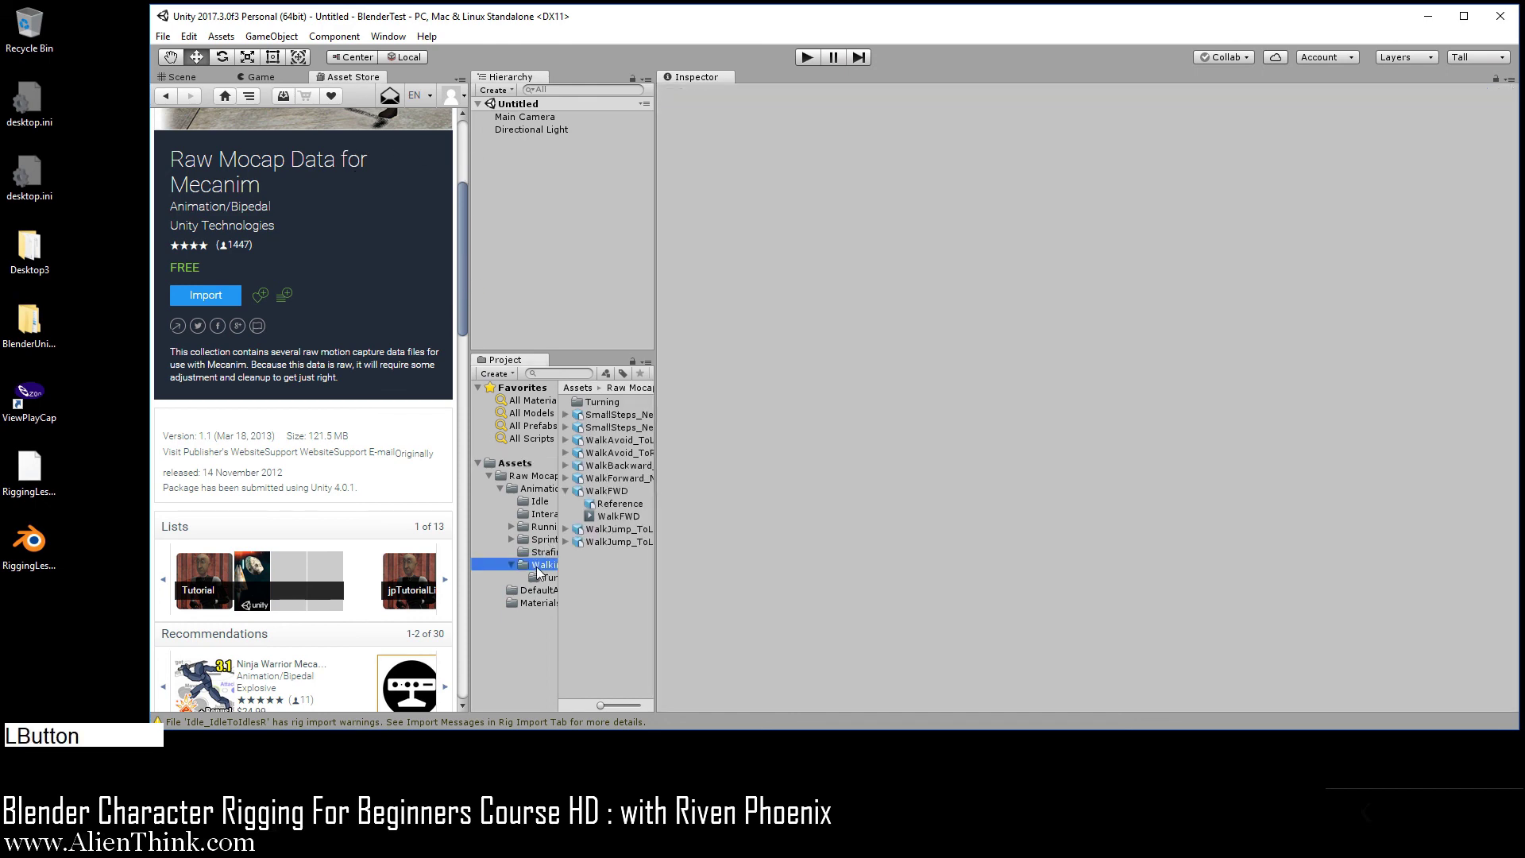
pyautogui.click(616, 516)
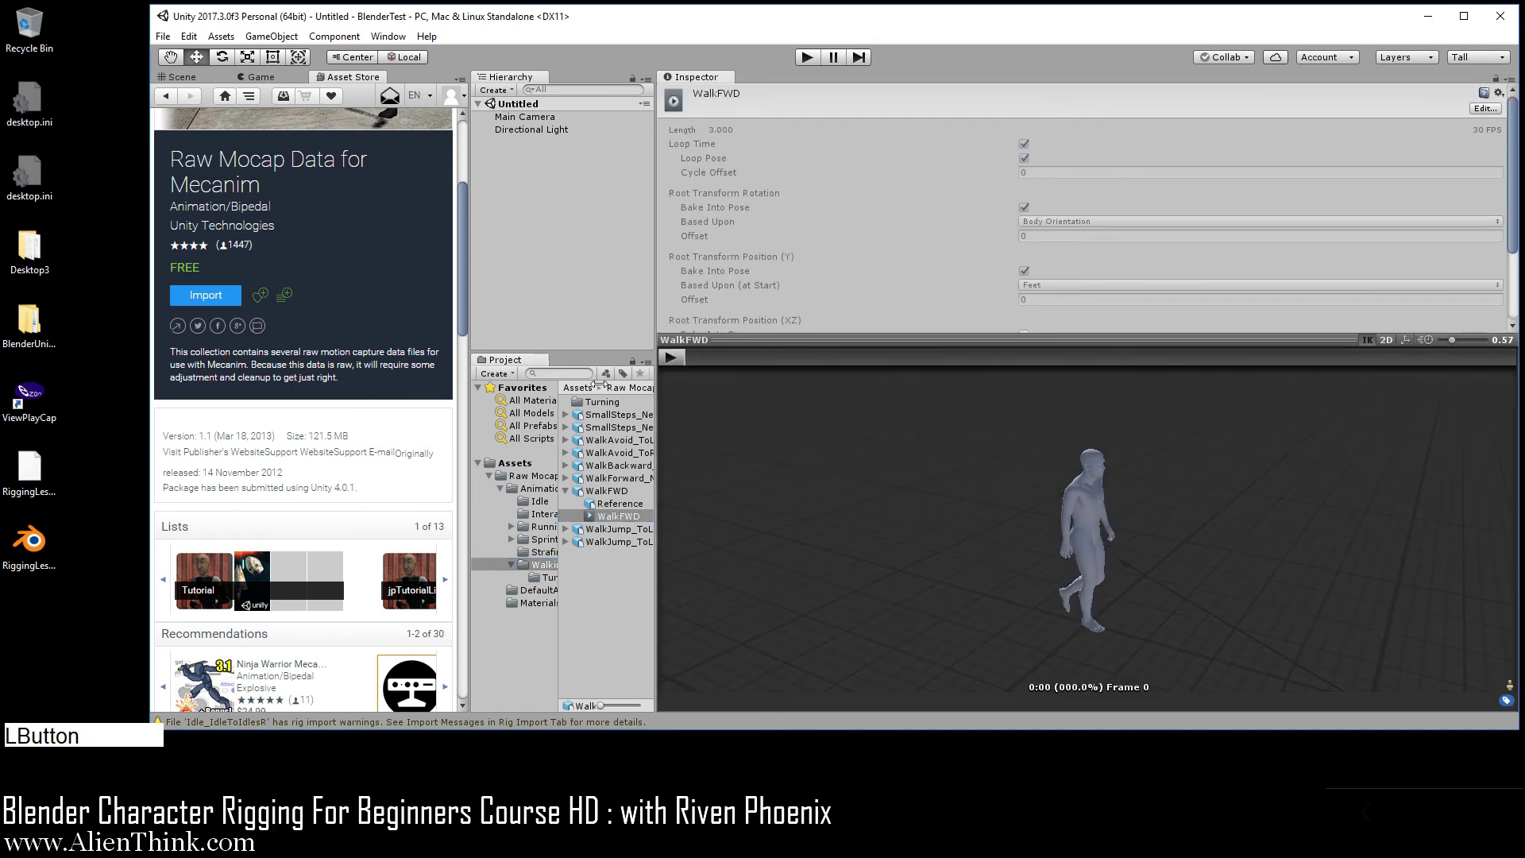
pyautogui.moveTo(880, 340); pyautogui.dragTo(877, 130)
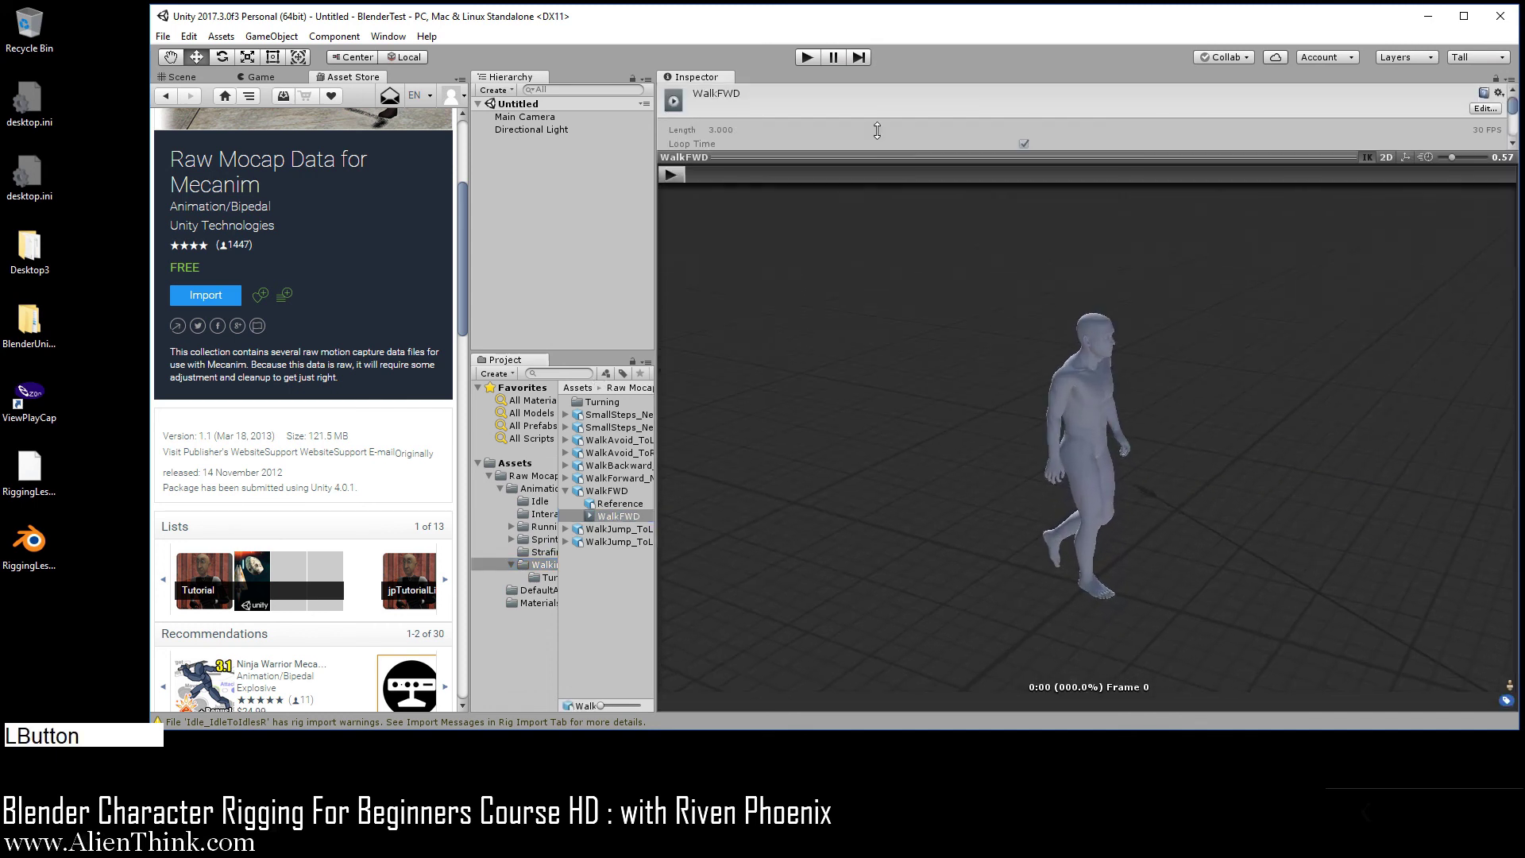
# Play WalkFWD at 0.25 speed and examine the rigged character's body and hand movement up close from several angles.
pyautogui.moveTo(1148, 470); pyautogui.dragTo(897, 427, button='right')
pyautogui.click(669, 175)
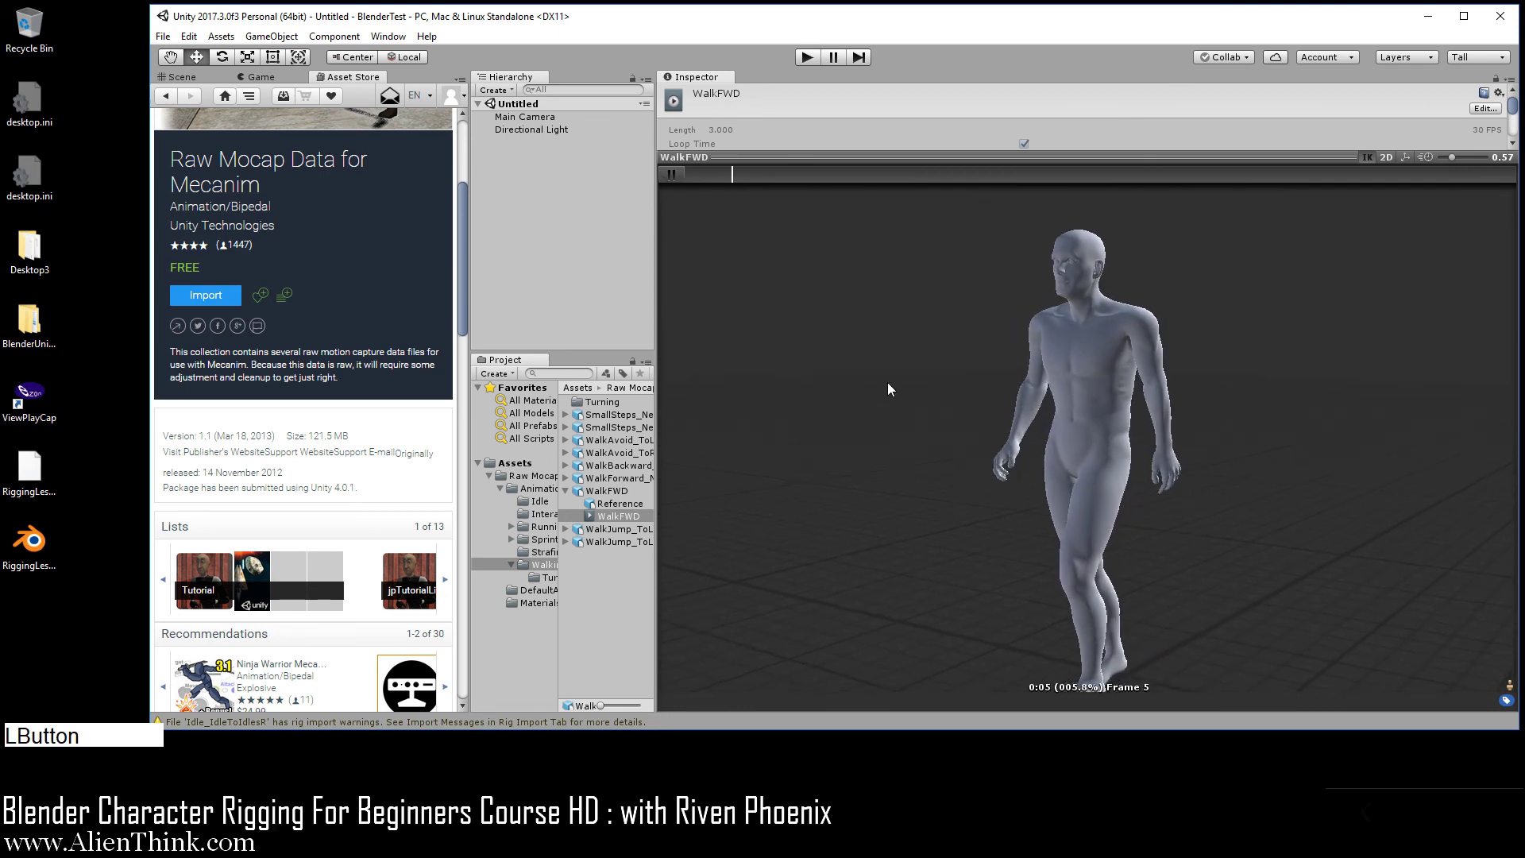
pyautogui.moveTo(1451, 155); pyautogui.dragTo(1443, 158)
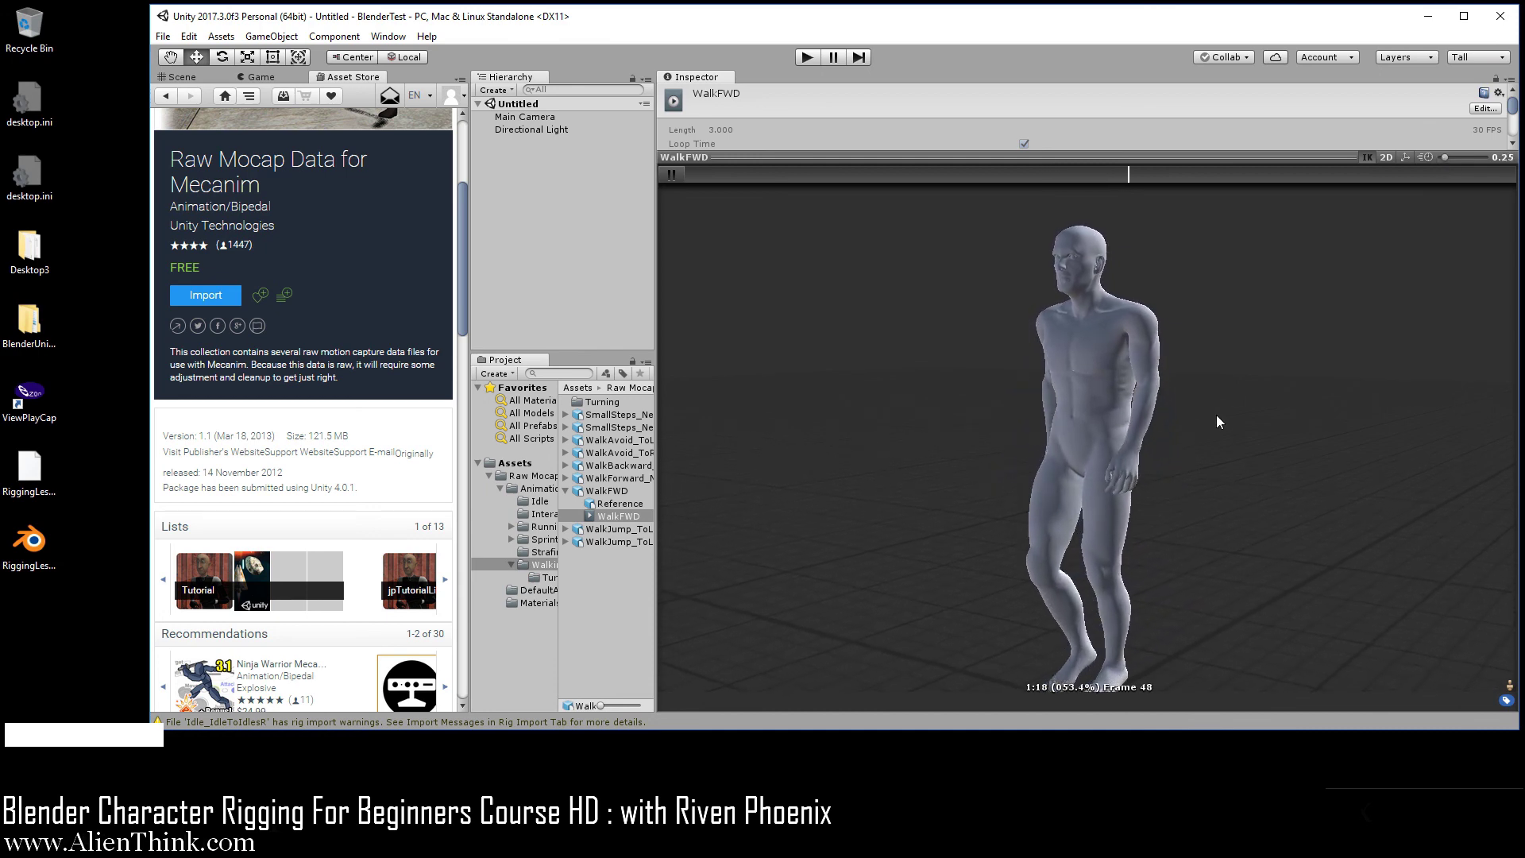
pyautogui.scroll(8, 1026, 526)
pyautogui.moveTo(1058, 540); pyautogui.dragTo(993, 531, button='right')
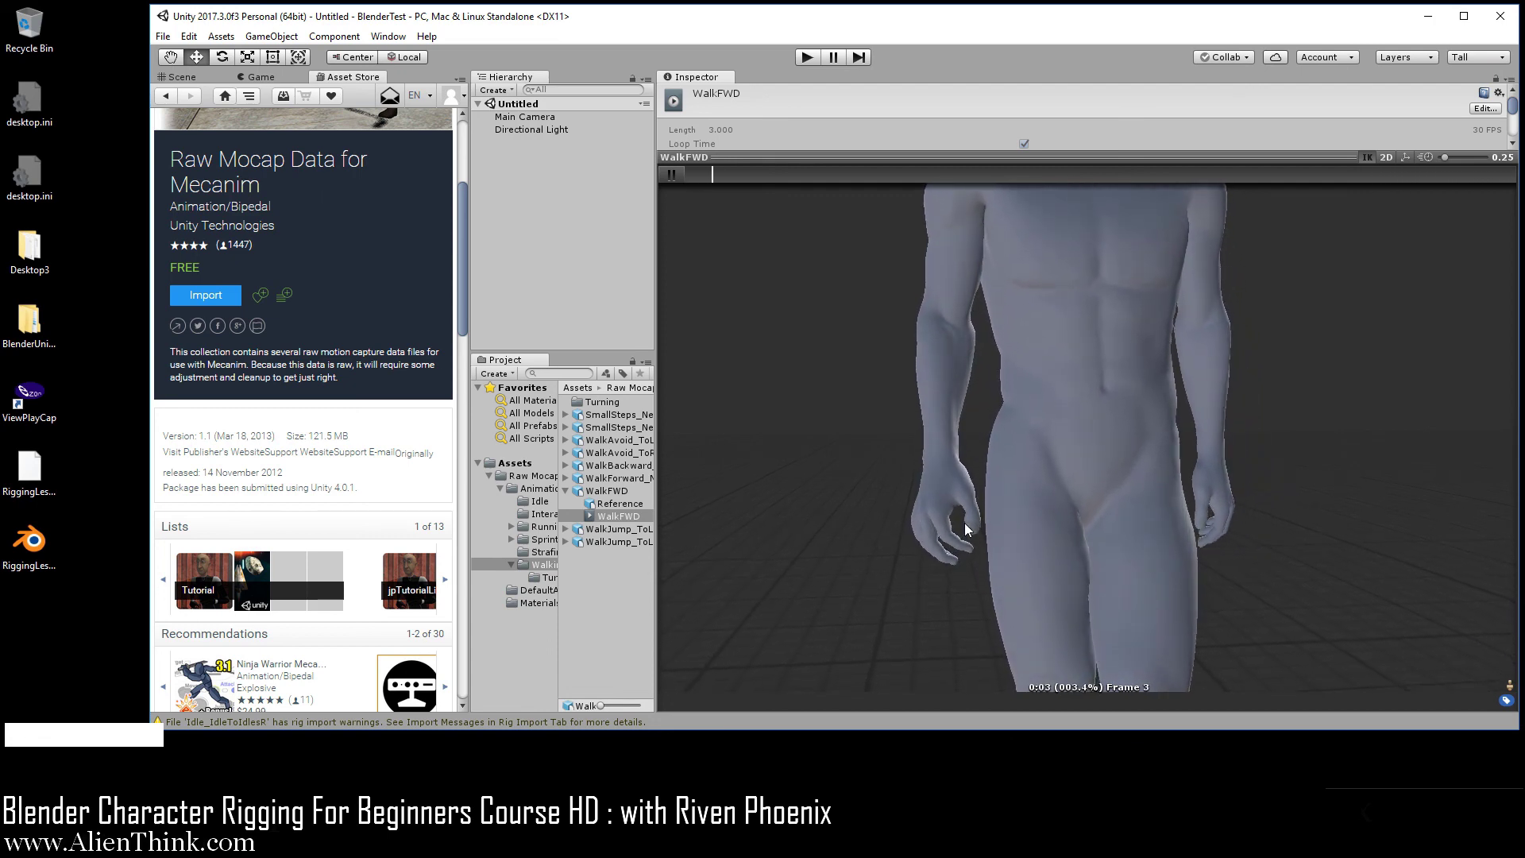
pyautogui.scroll(-6, 1075, 456)
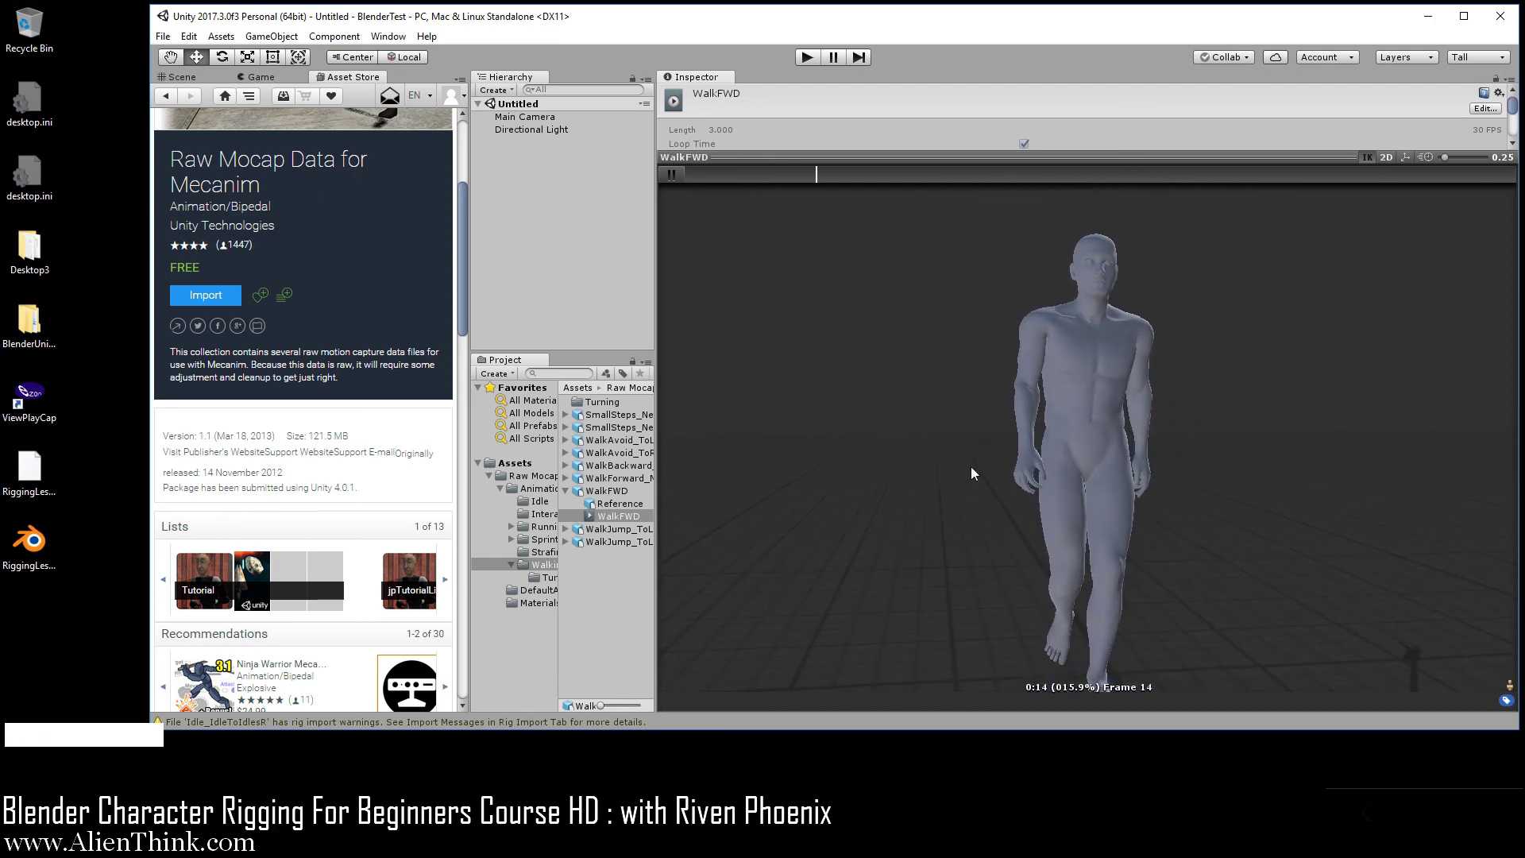
pyautogui.moveTo(971, 473); pyautogui.dragTo(1111, 492, button='right')
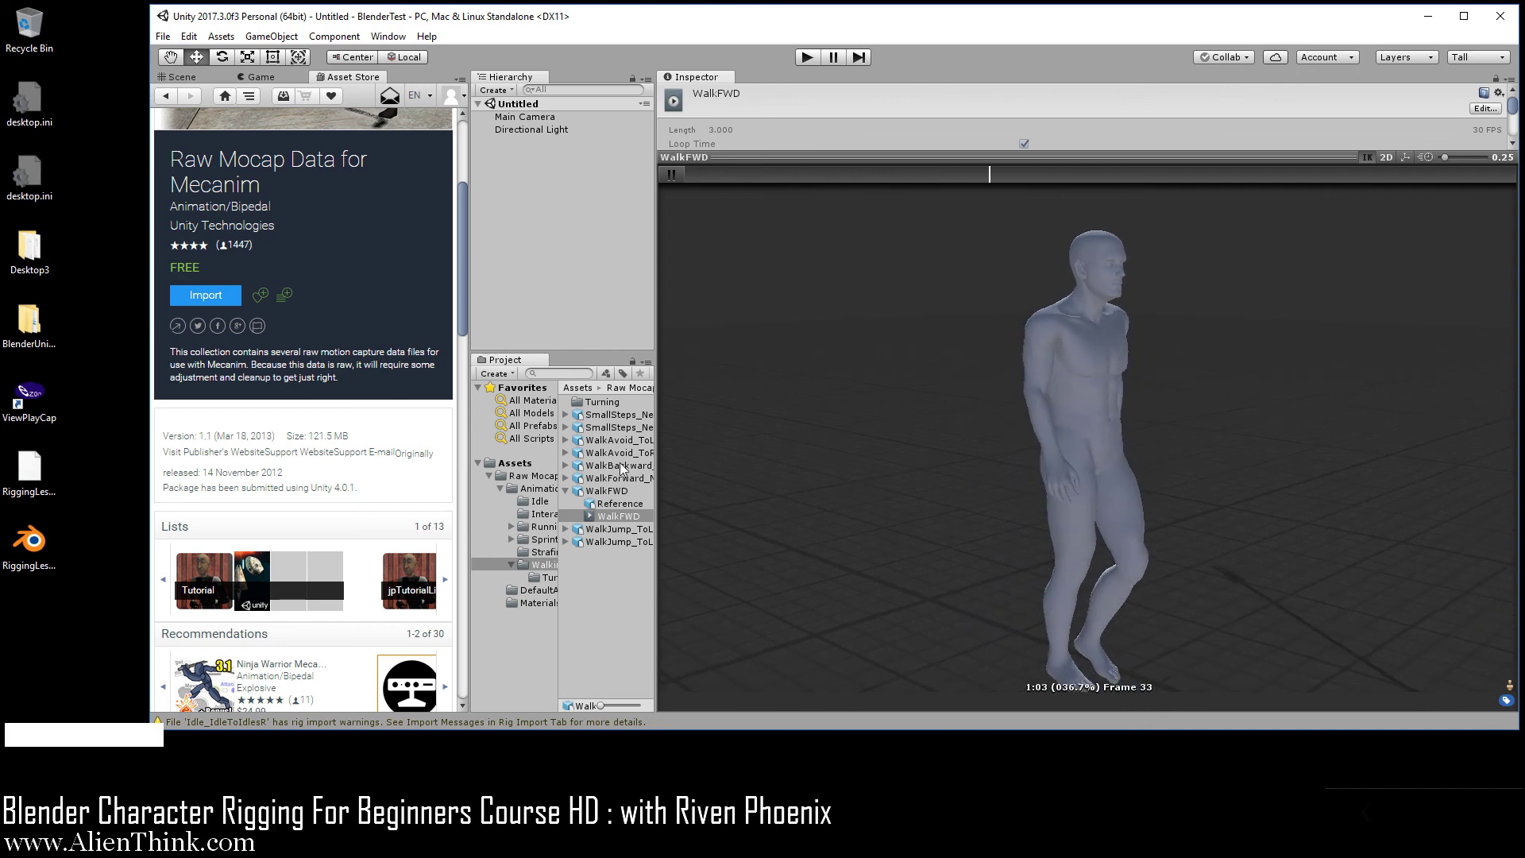
# Play the WalkBackward_NtrlFaceFwd clip on the character and raise its preview speed to 0.92.
pyautogui.click(566, 466)
pyautogui.click(623, 491)
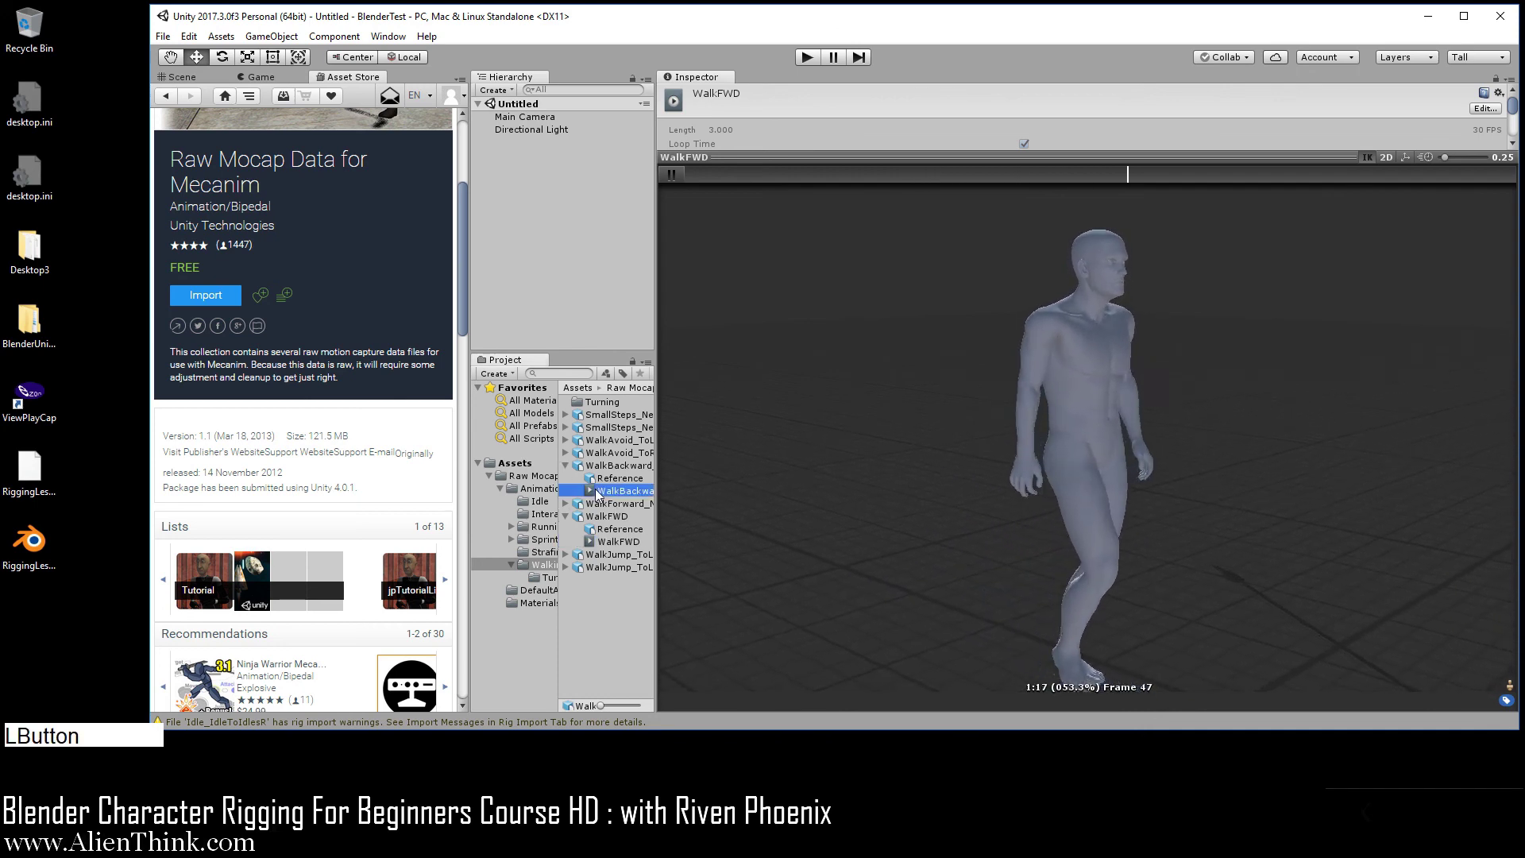
pyautogui.click(671, 174)
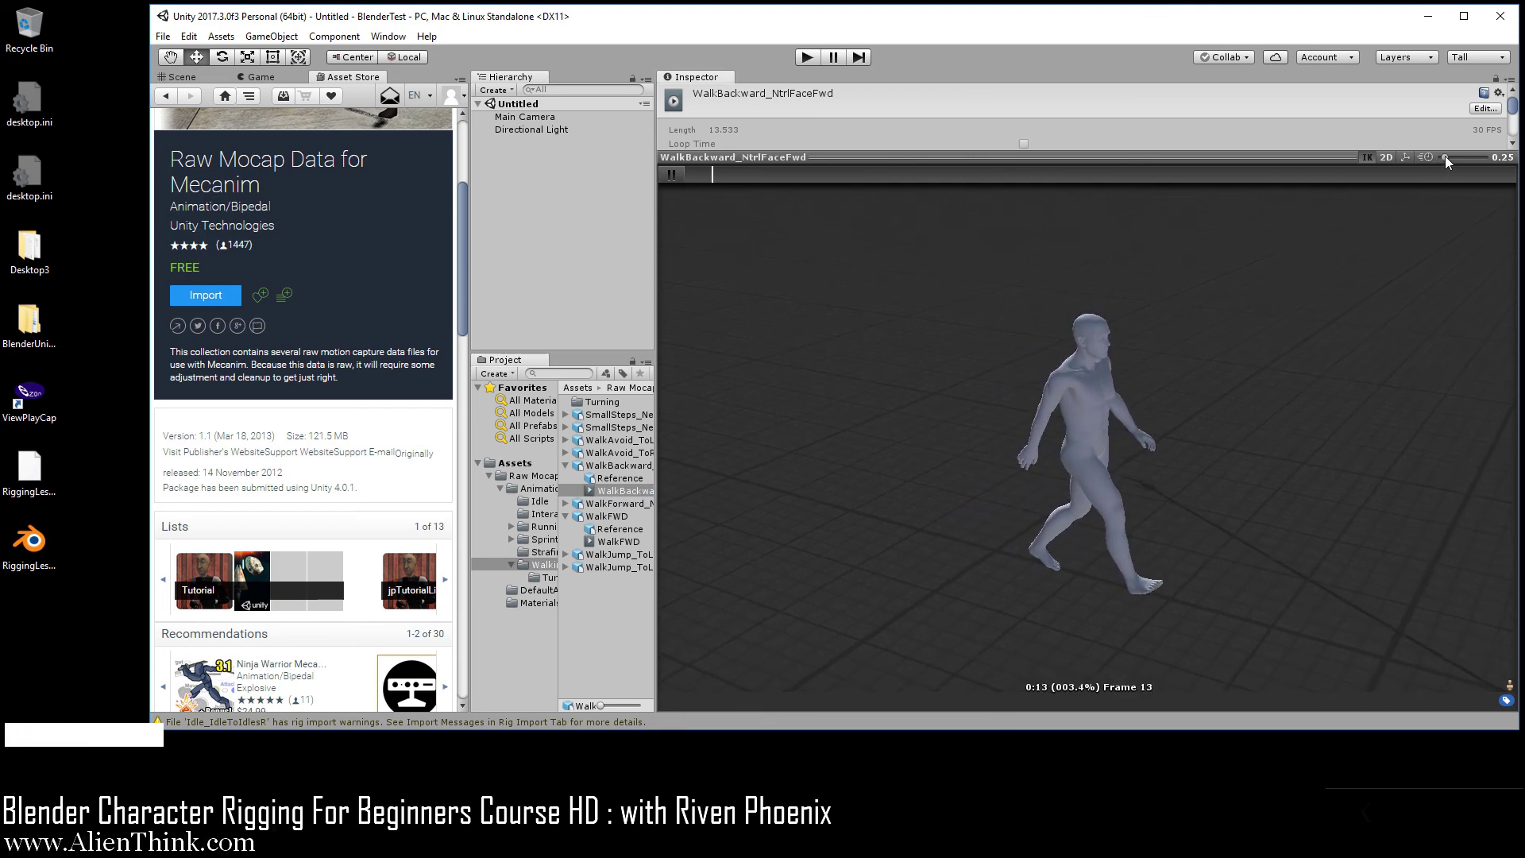
pyautogui.moveTo(1446, 156); pyautogui.dragTo(1460, 156)
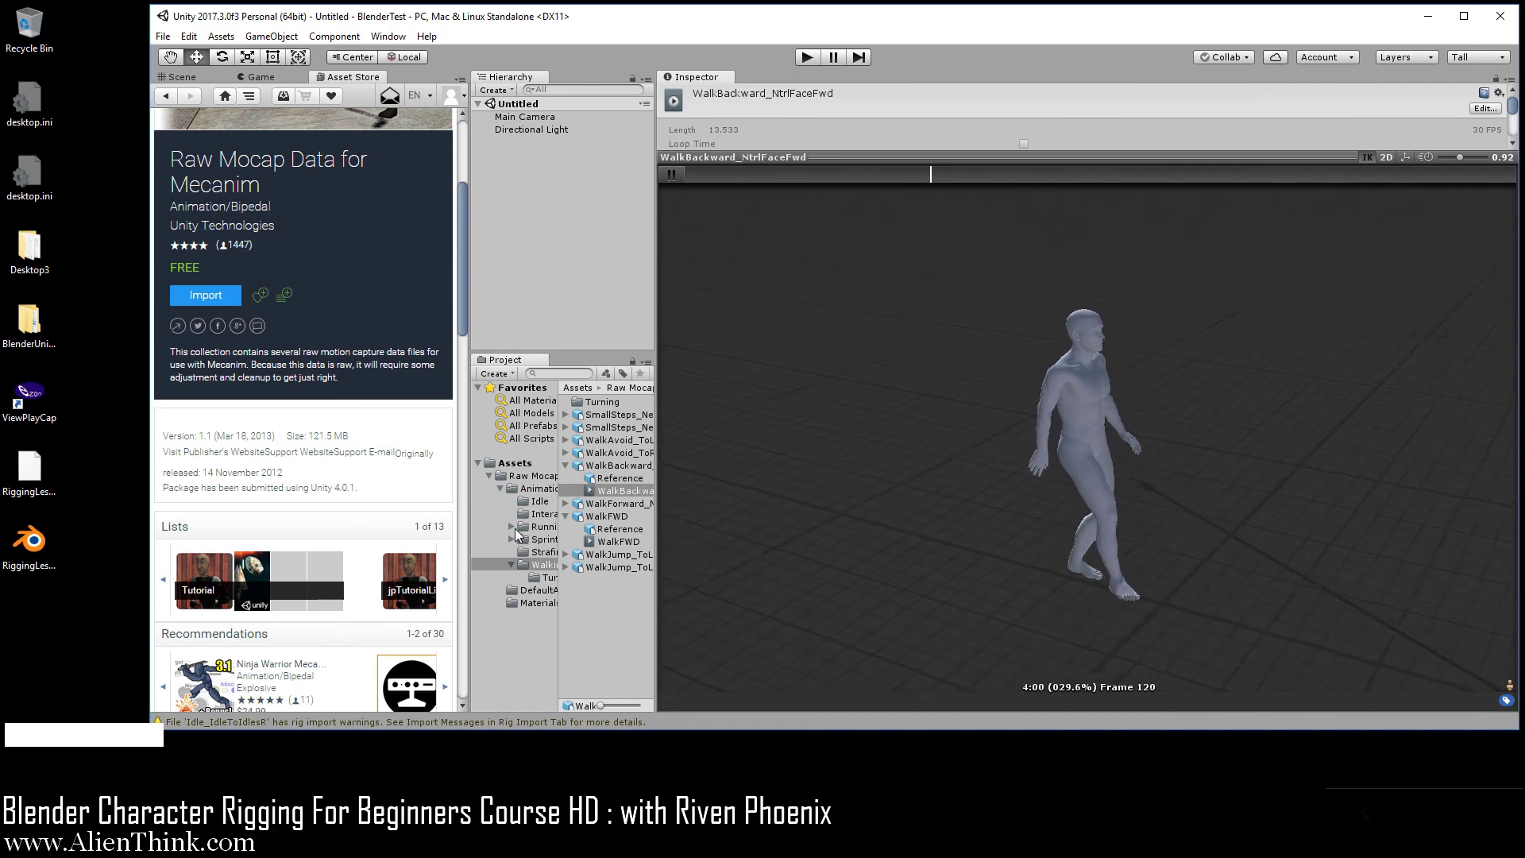
# Select the IdleTo_BackFlipDown_High_ToIdle clip in the mocap interaction animations folder and play it on the character.
pyautogui.click(537, 514)
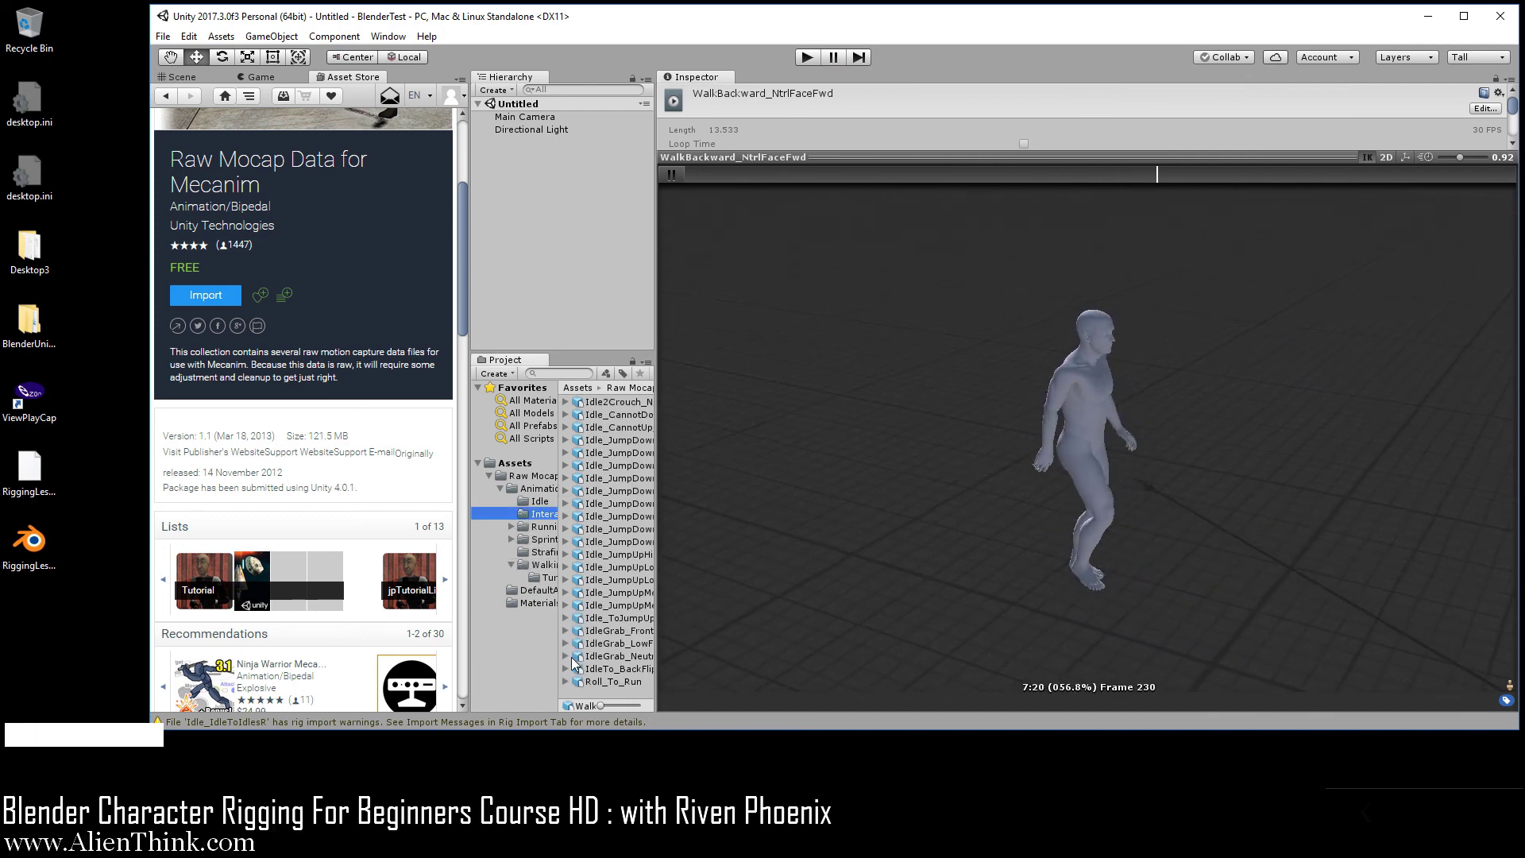
pyautogui.click(566, 669)
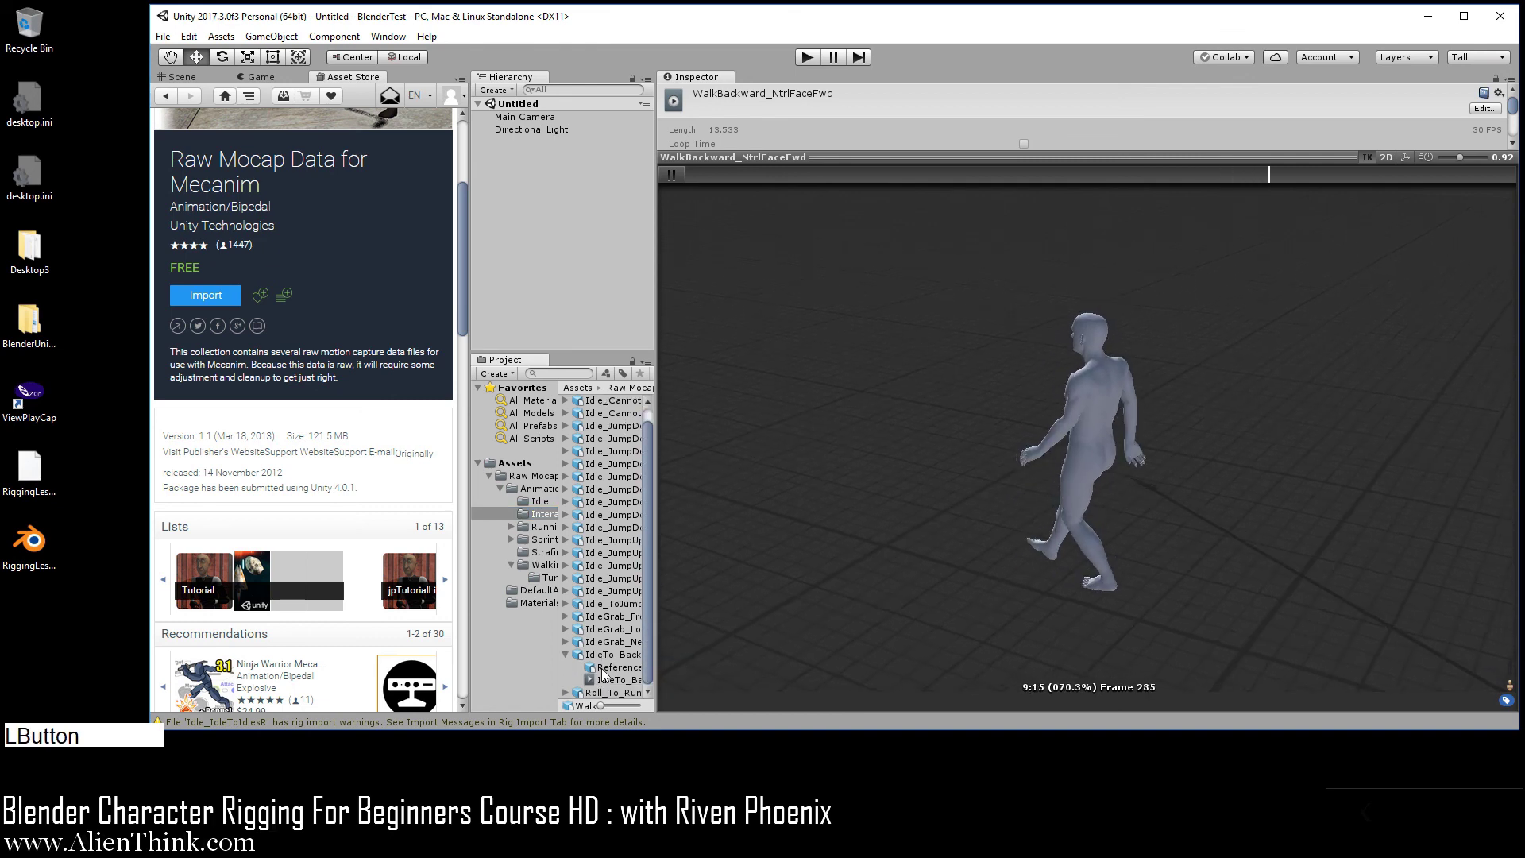
pyautogui.click(610, 680)
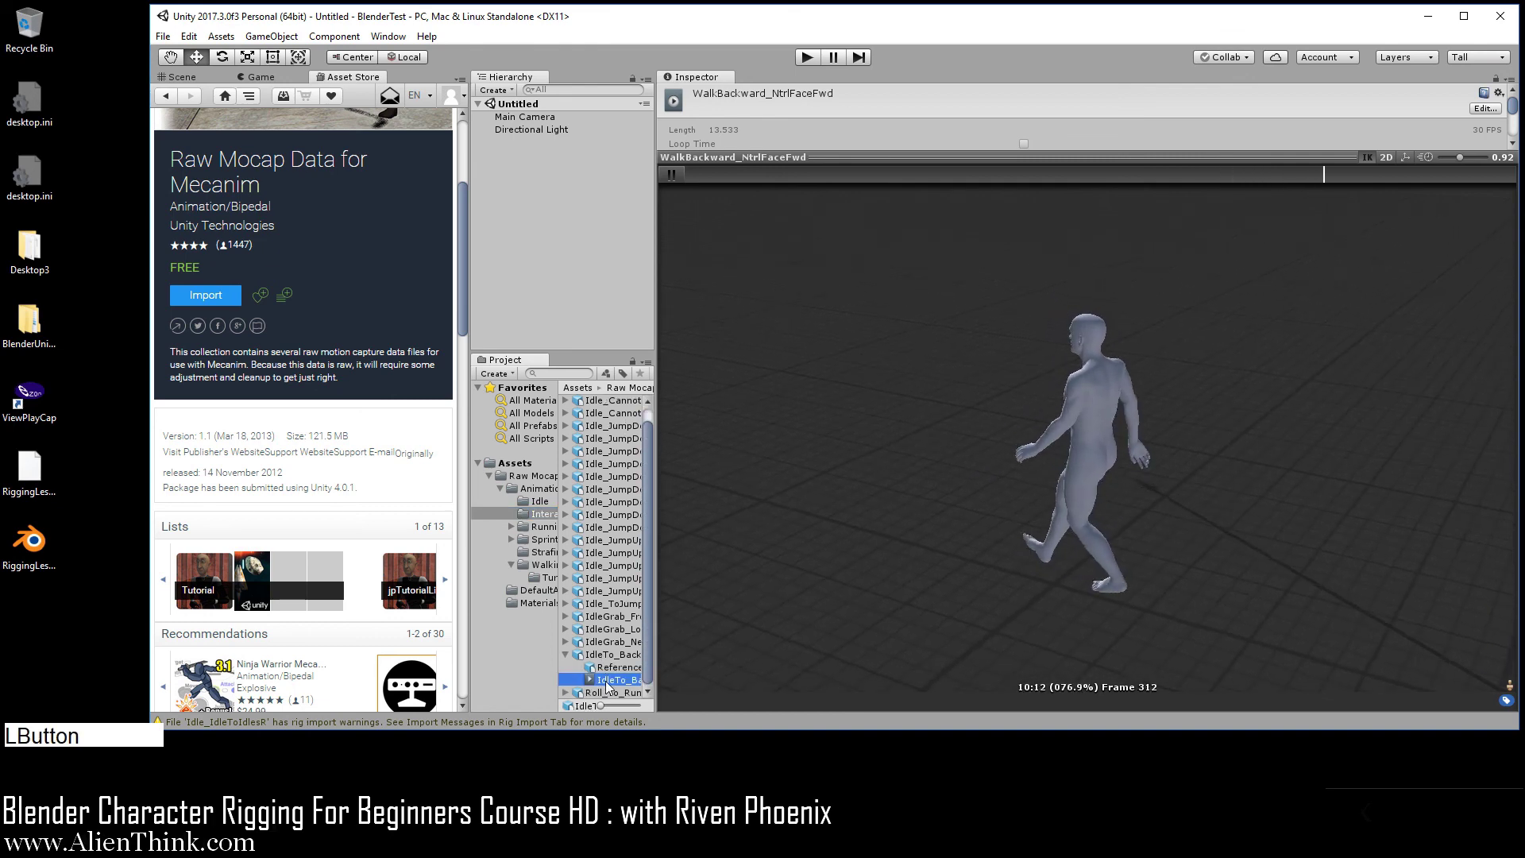
pyautogui.click(679, 178)
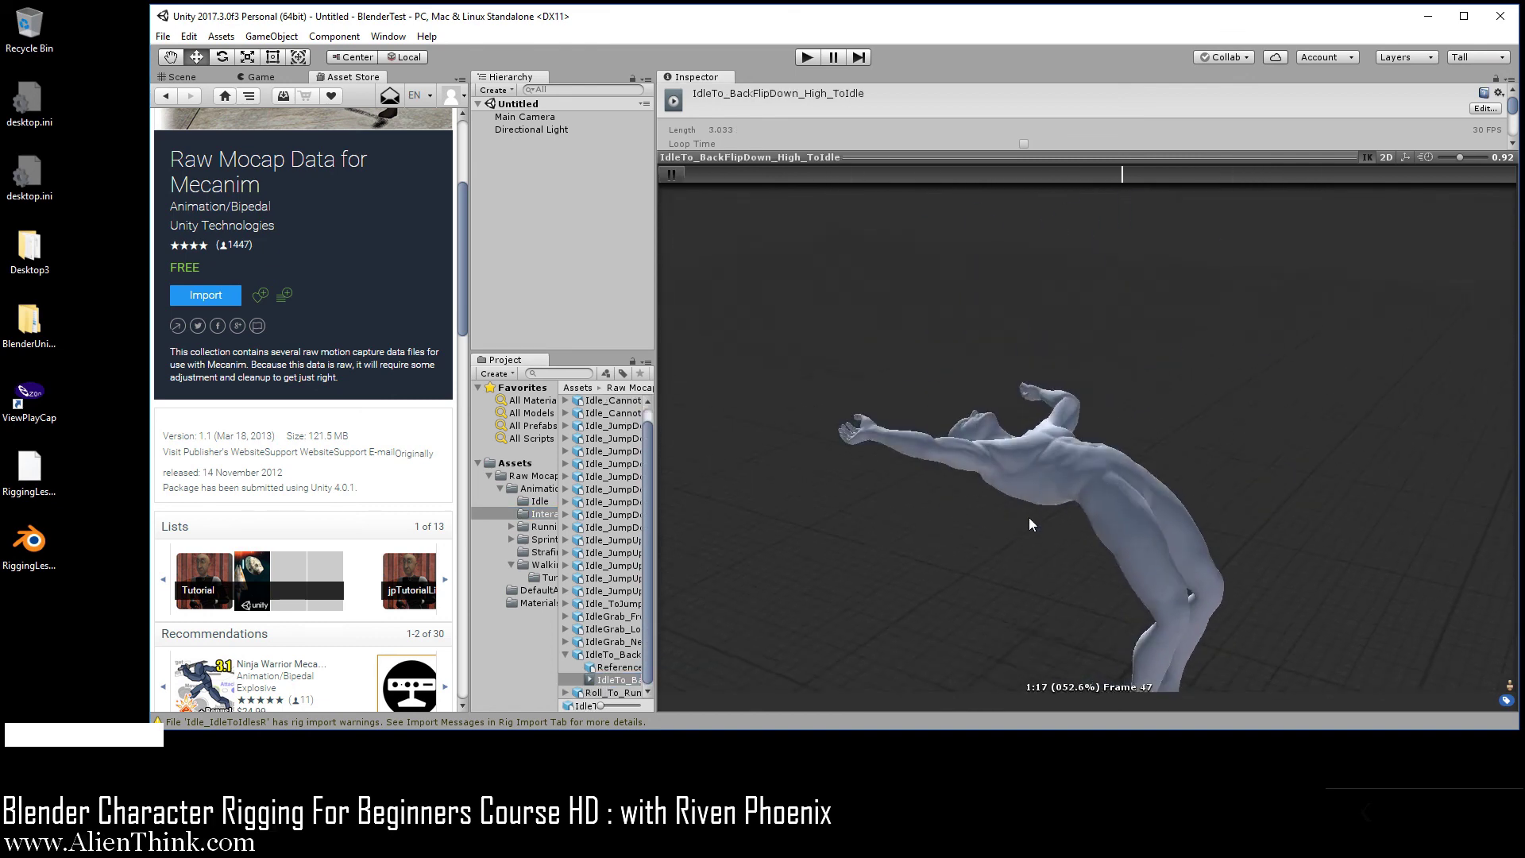
# Slow the backflip preview to 0.31 speed and examine the character's whole-body motion from several angles.
pyautogui.moveTo(1460, 157); pyautogui.dragTo(1441, 163)
pyautogui.moveTo(1118, 502); pyautogui.dragTo(1094, 244, button='middle')
pyautogui.moveTo(1086, 346); pyautogui.dragTo(1085, 493, button='middle')
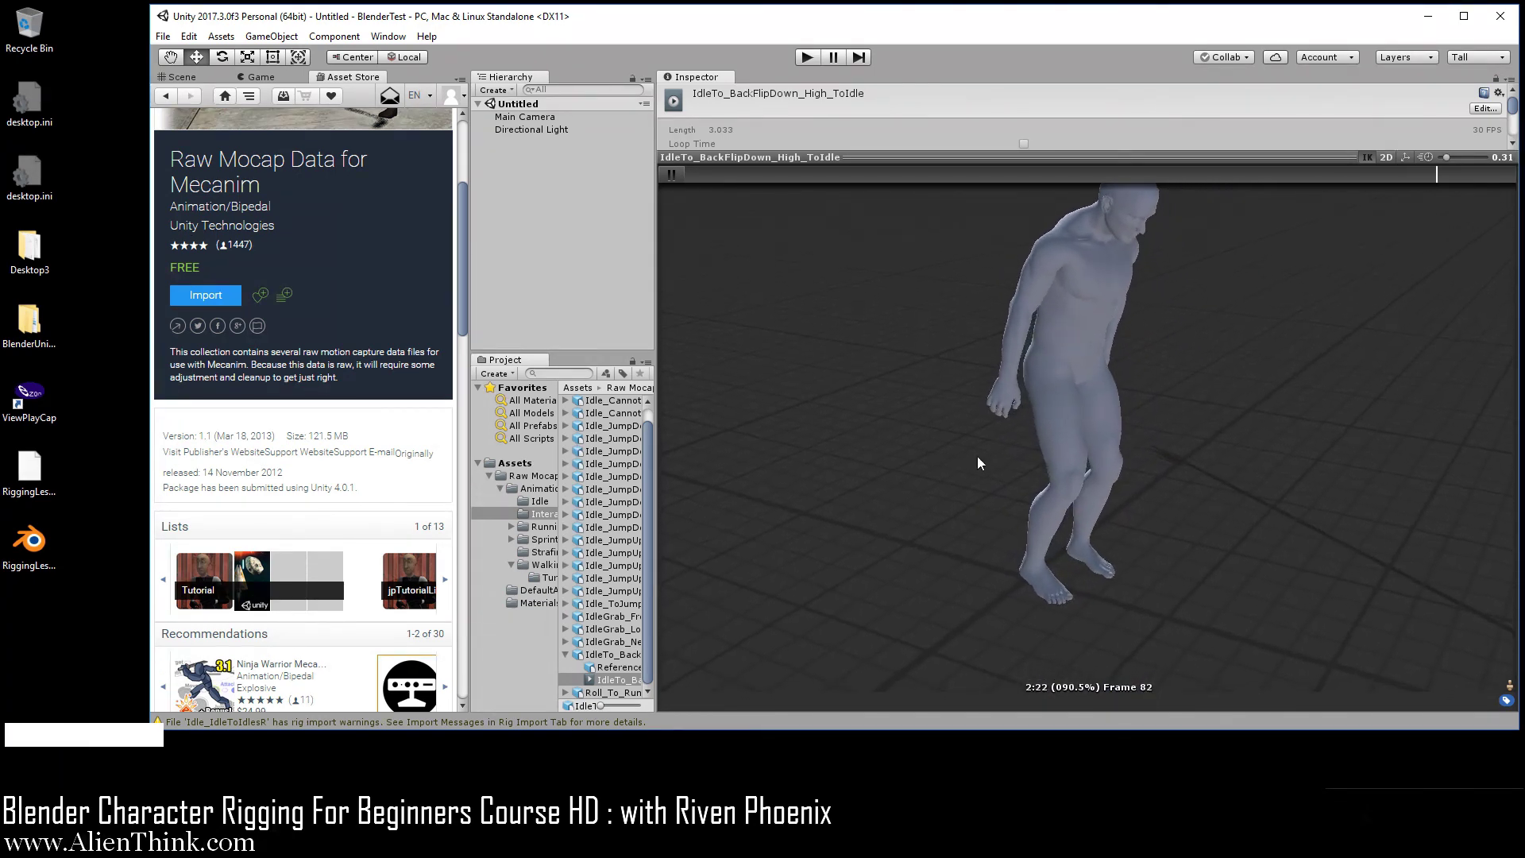
pyautogui.moveTo(978, 463); pyautogui.dragTo(827, 456, button='right')
pyautogui.moveTo(1012, 382); pyautogui.dragTo(1252, 501, button='middle')
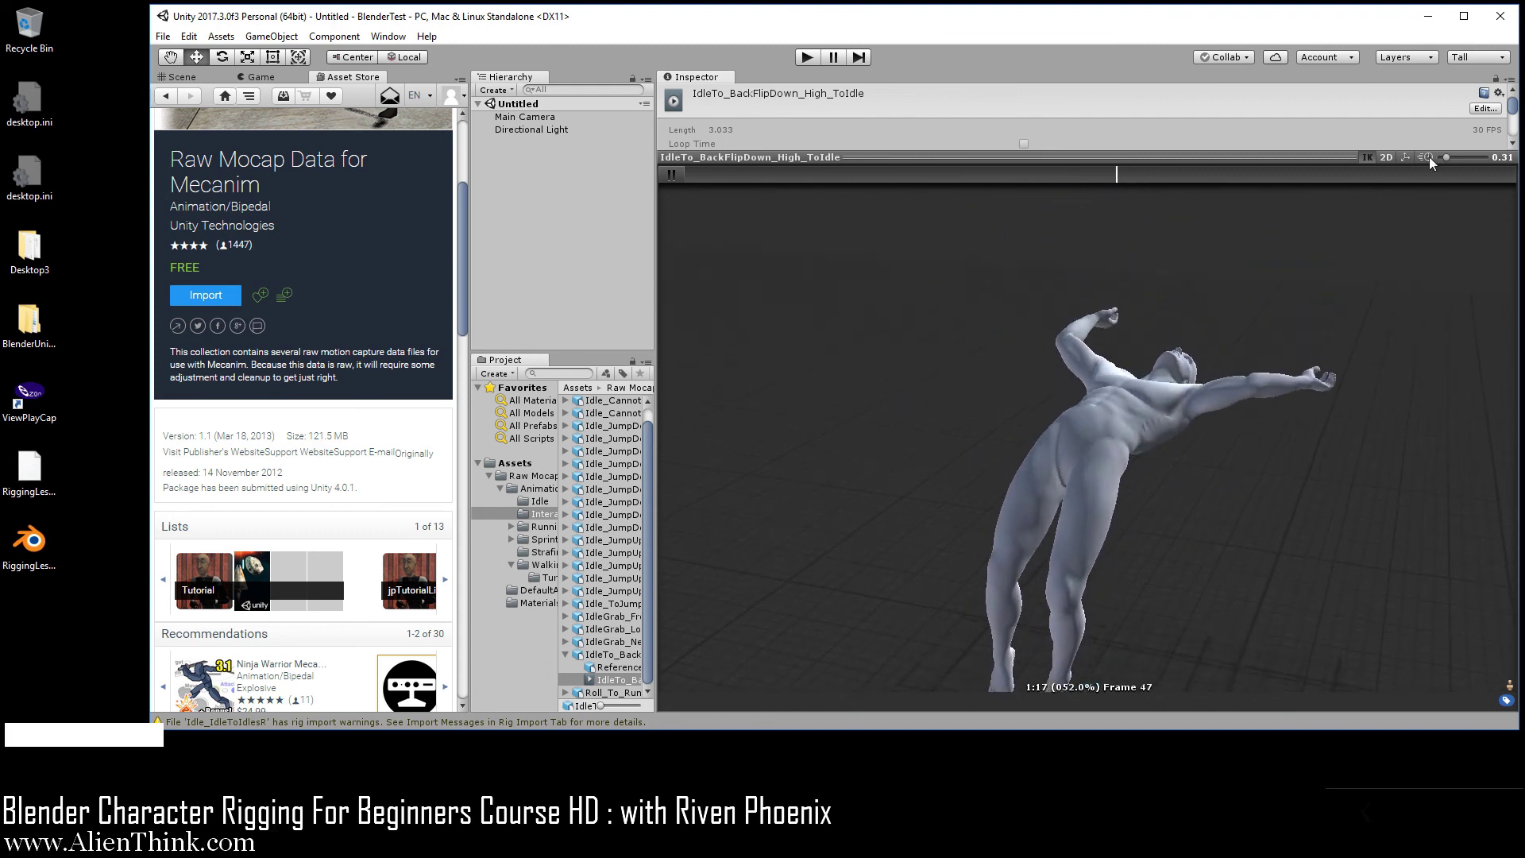
# Inspect the backflip at 0.10 speed, raise the preview speed to 0.70 and pause the playback.
pyautogui.moveTo(1446, 158); pyautogui.dragTo(1440, 157)
pyautogui.moveTo(1301, 340); pyautogui.dragTo(1178, 450, button='middle')
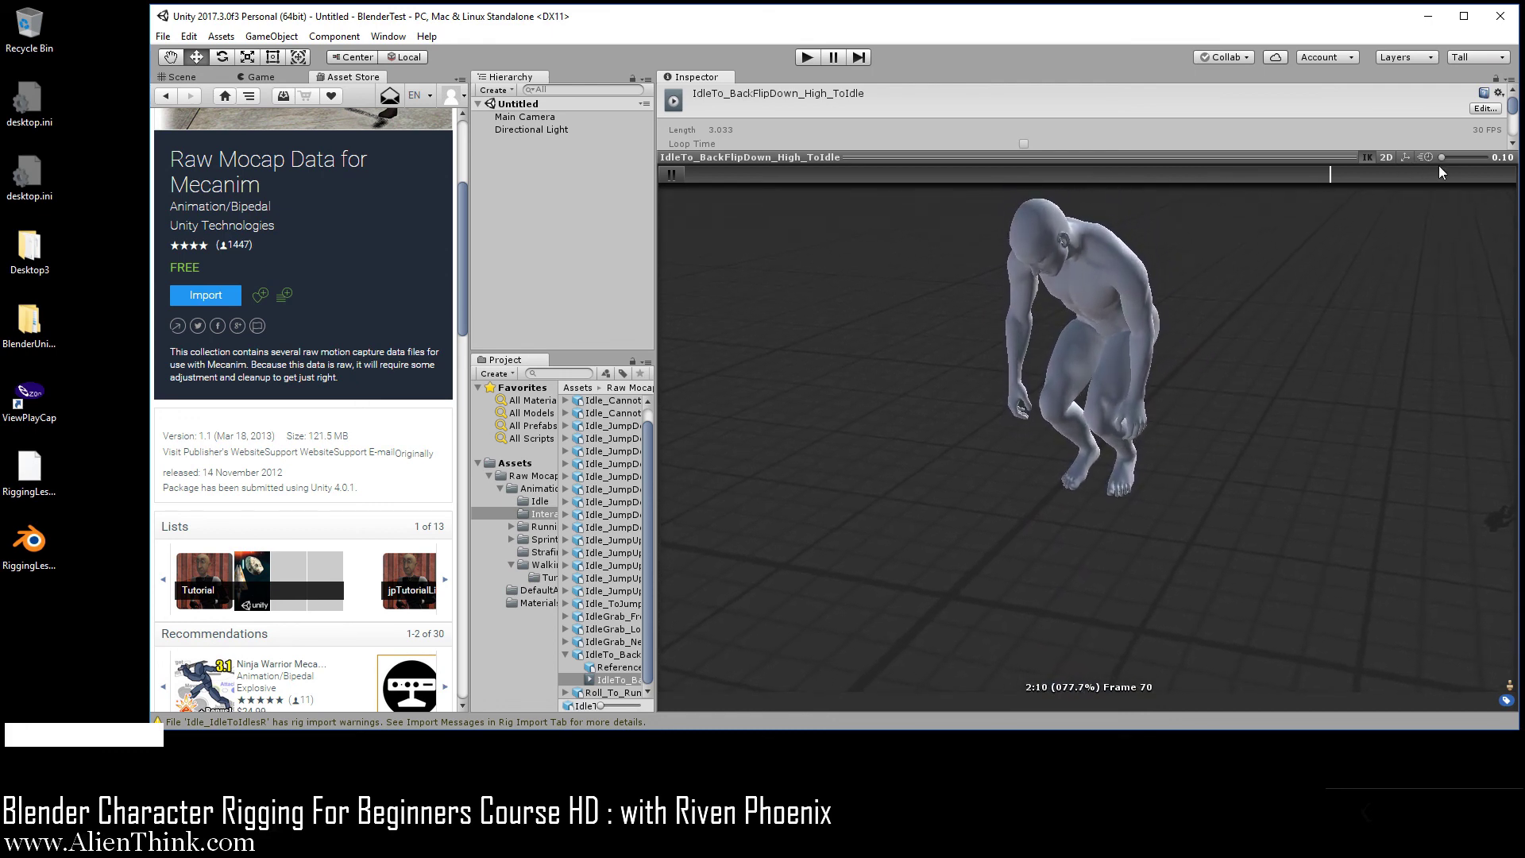
pyautogui.moveTo(1441, 158); pyautogui.dragTo(1456, 157)
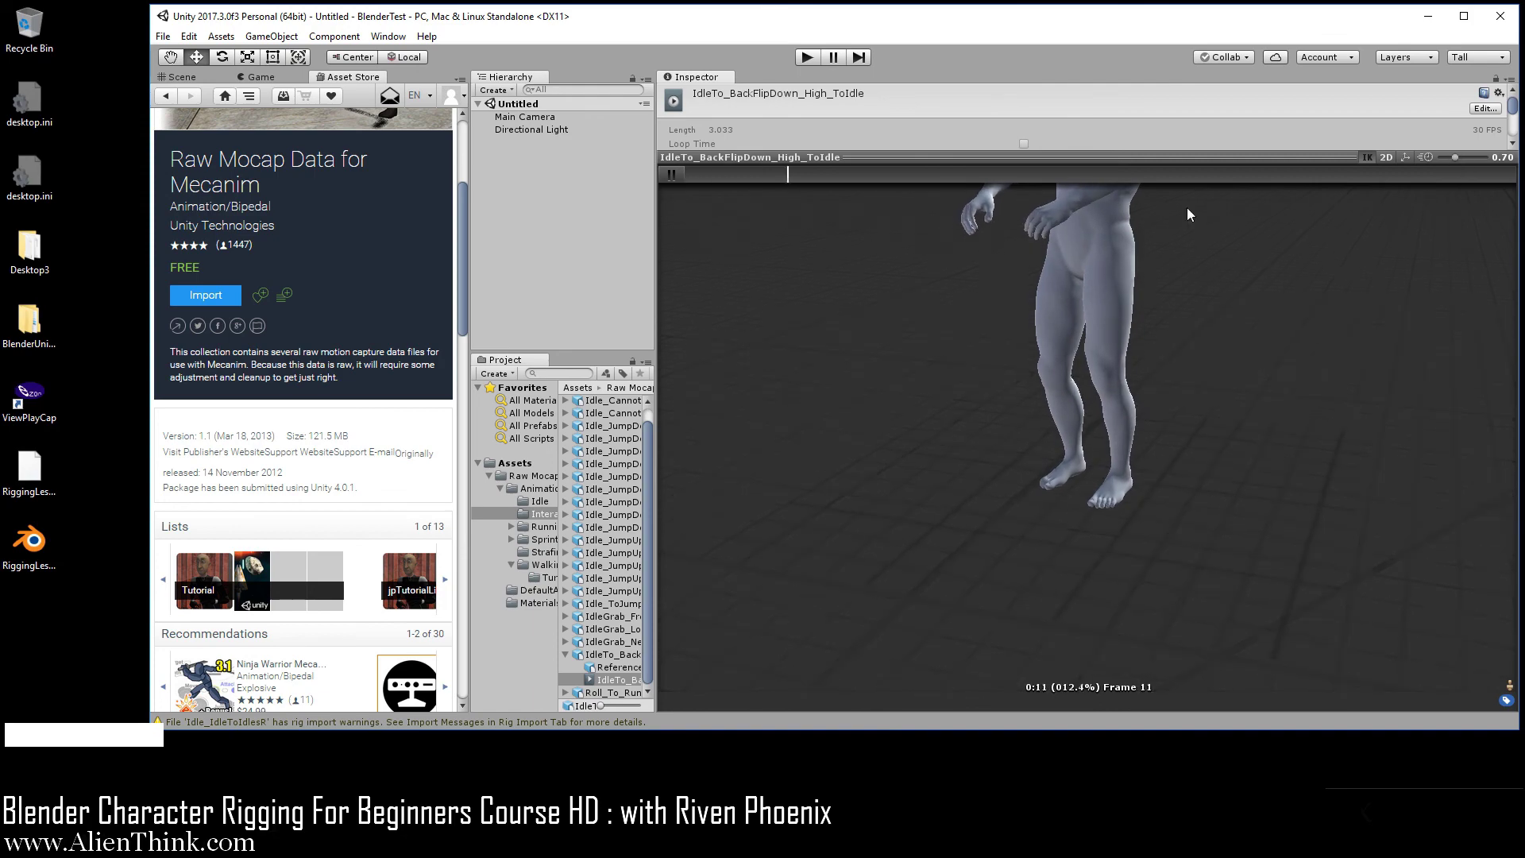
pyautogui.click(671, 174)
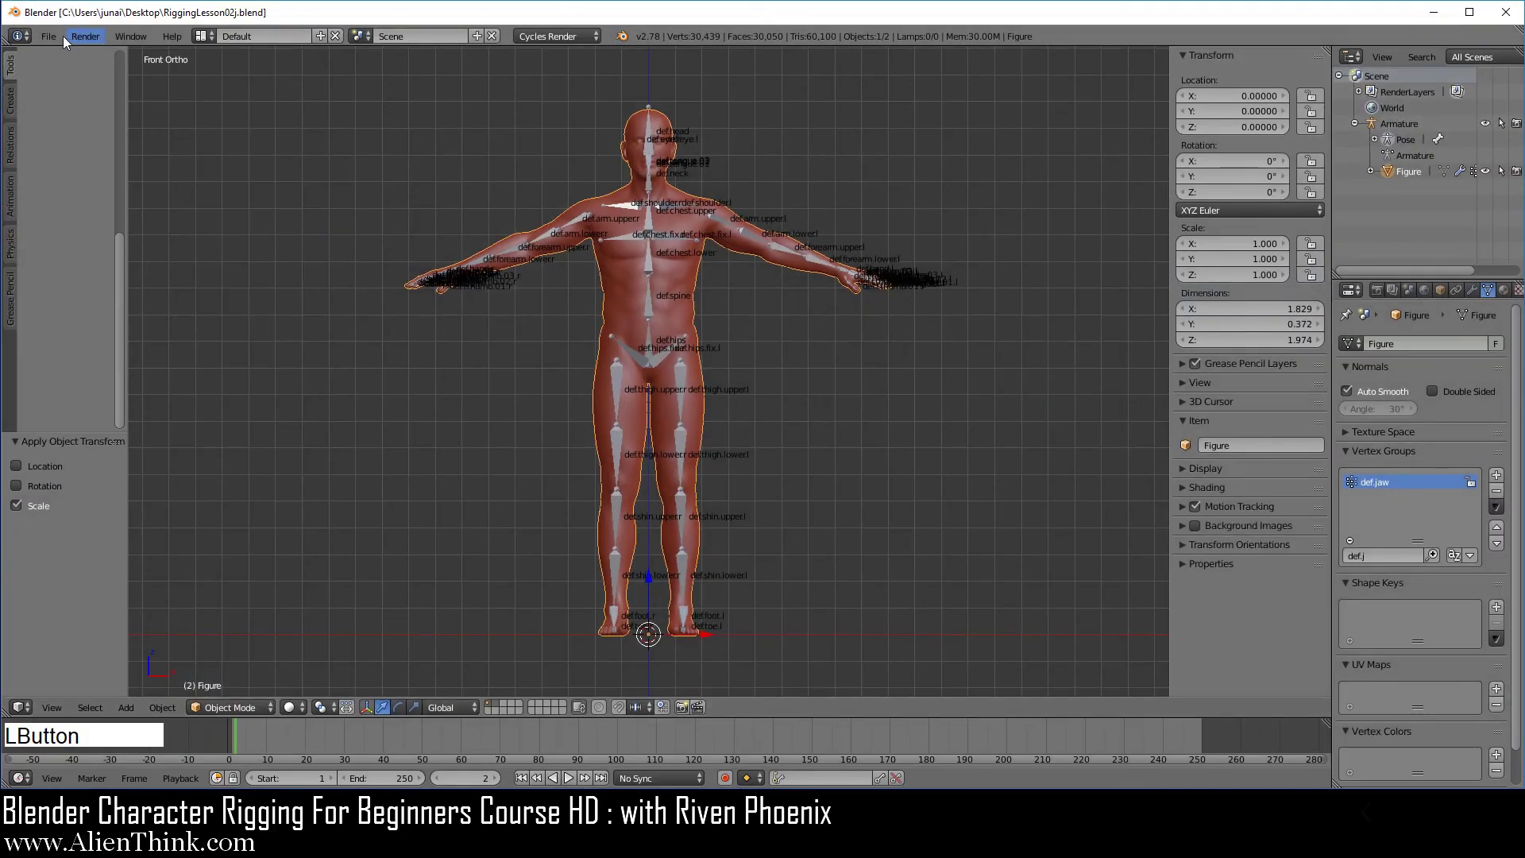
# Switch to Blender and reopen the recent RiggingLesson02j.blend from the BlenderLessonsV2 folder.
pyautogui.click(49, 36)
pyautogui.moveTo(98, 89)
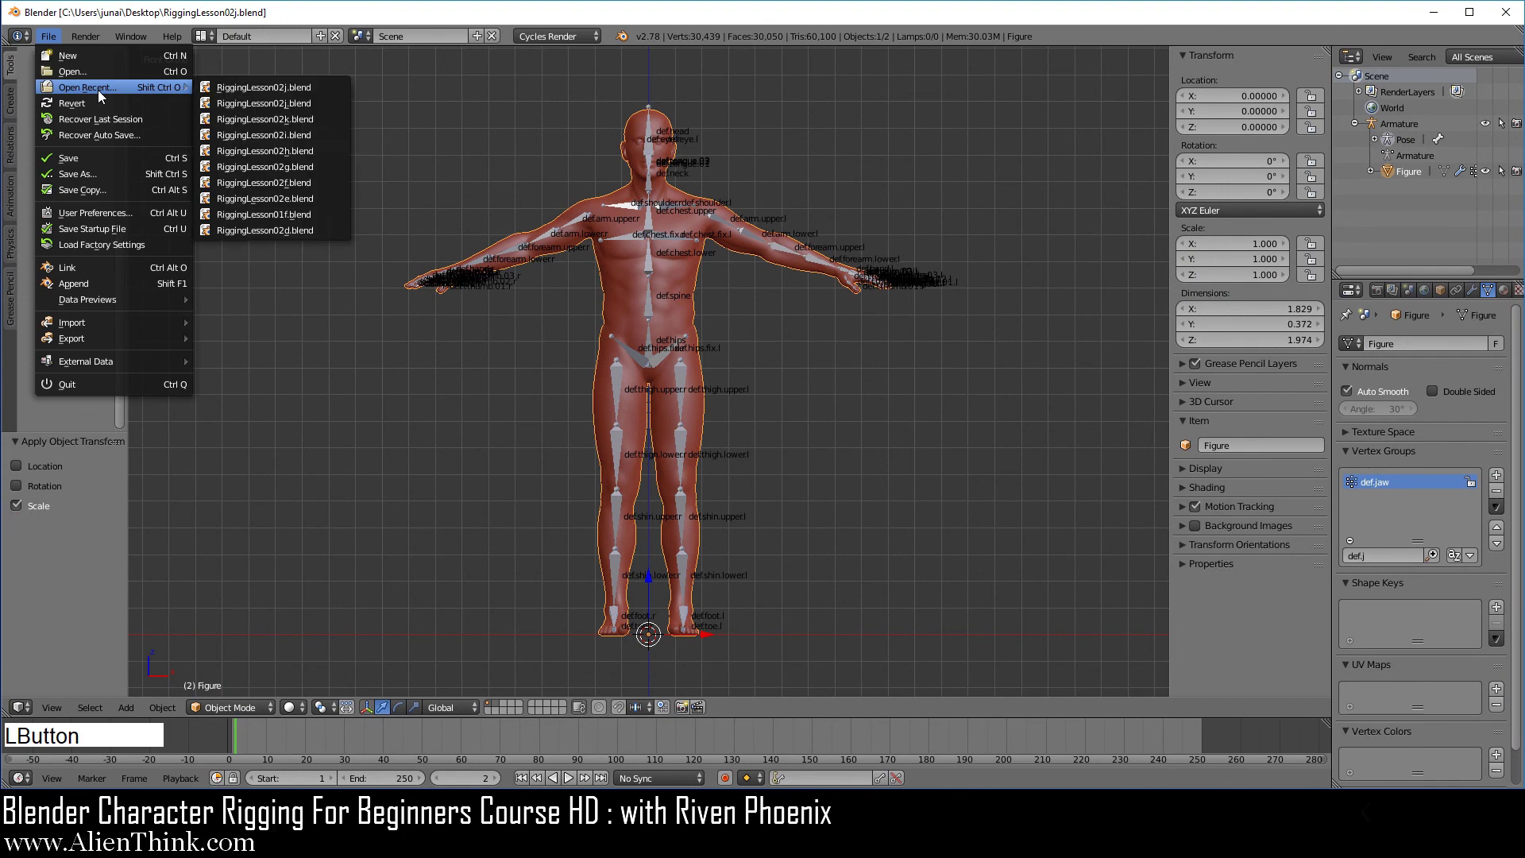
pyautogui.click(284, 103)
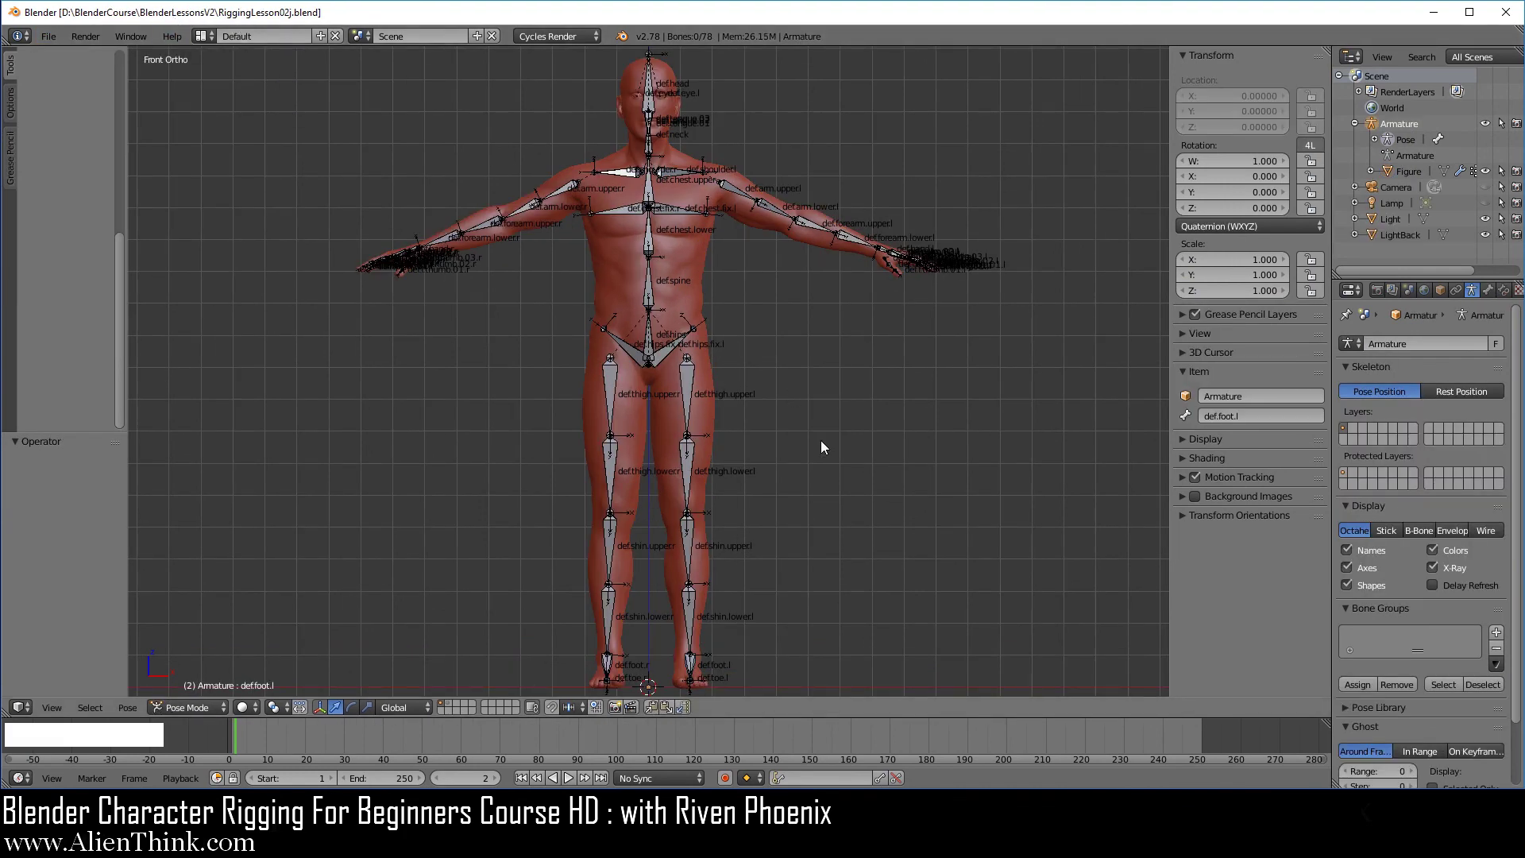